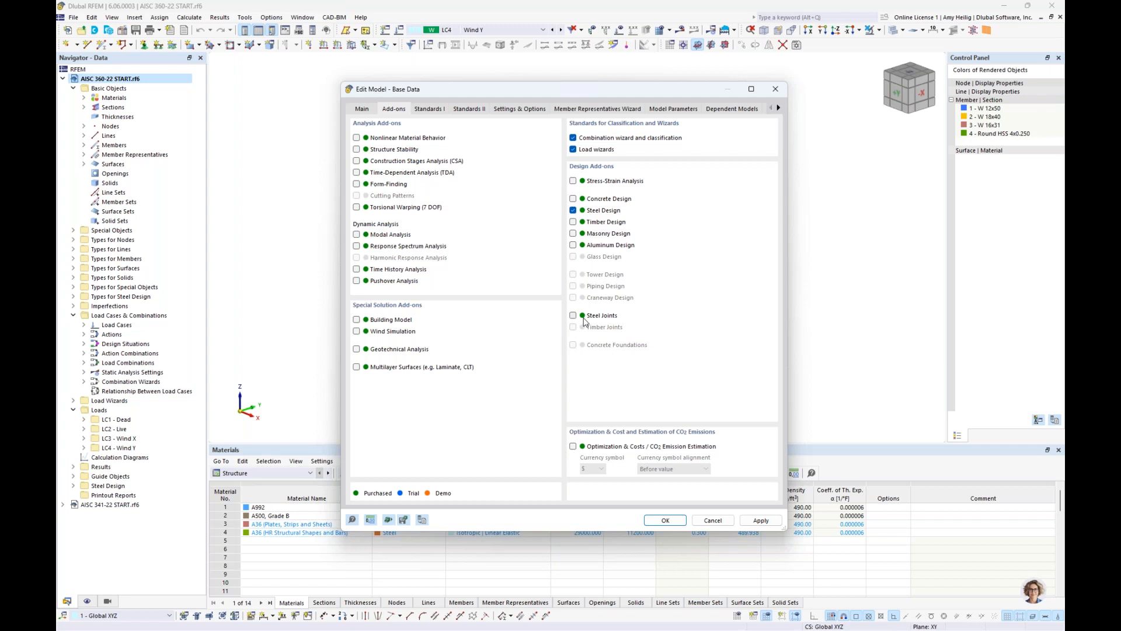
Review the ASCE 7 load standard group and the AISC 360 steel design editions in the base data, discarding any changes
left_click(436, 116)
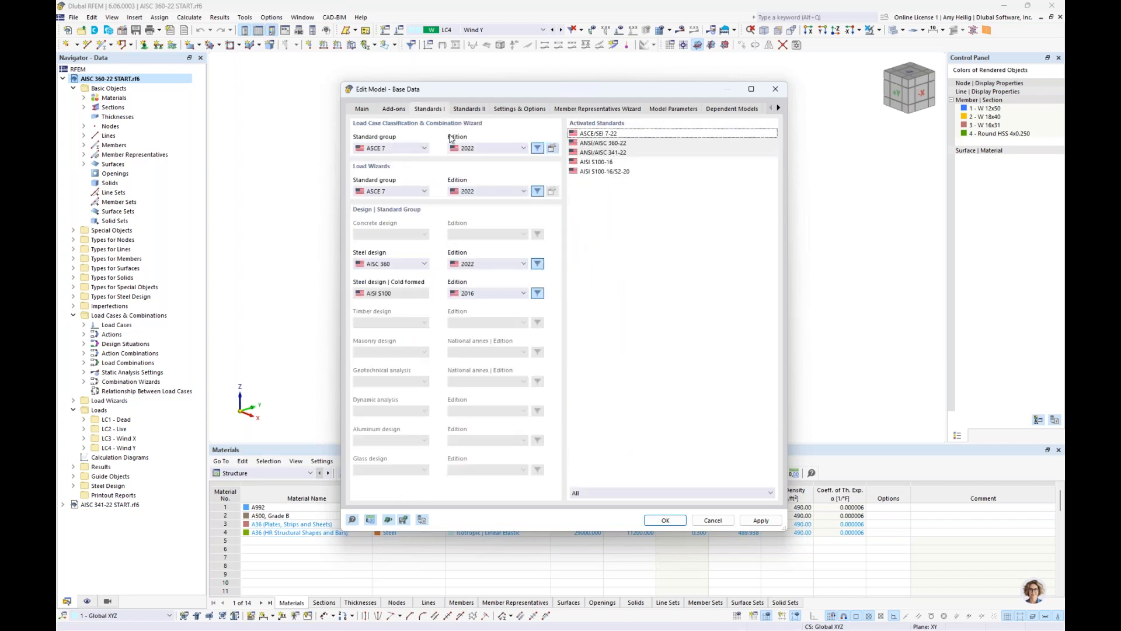
left_click(418, 150)
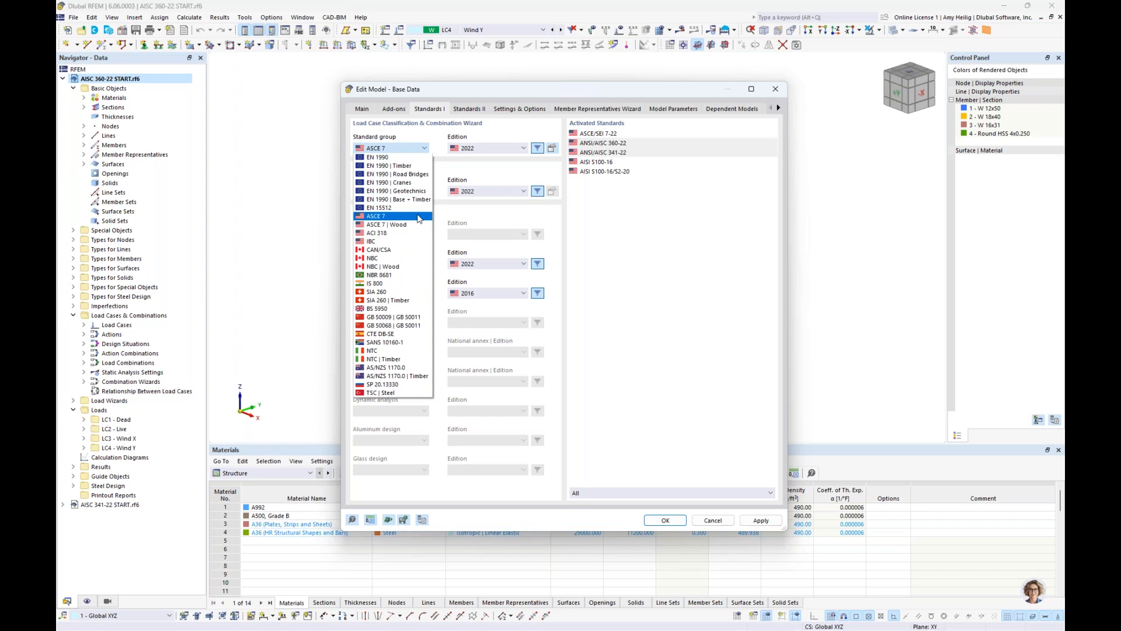
left_click(465, 217)
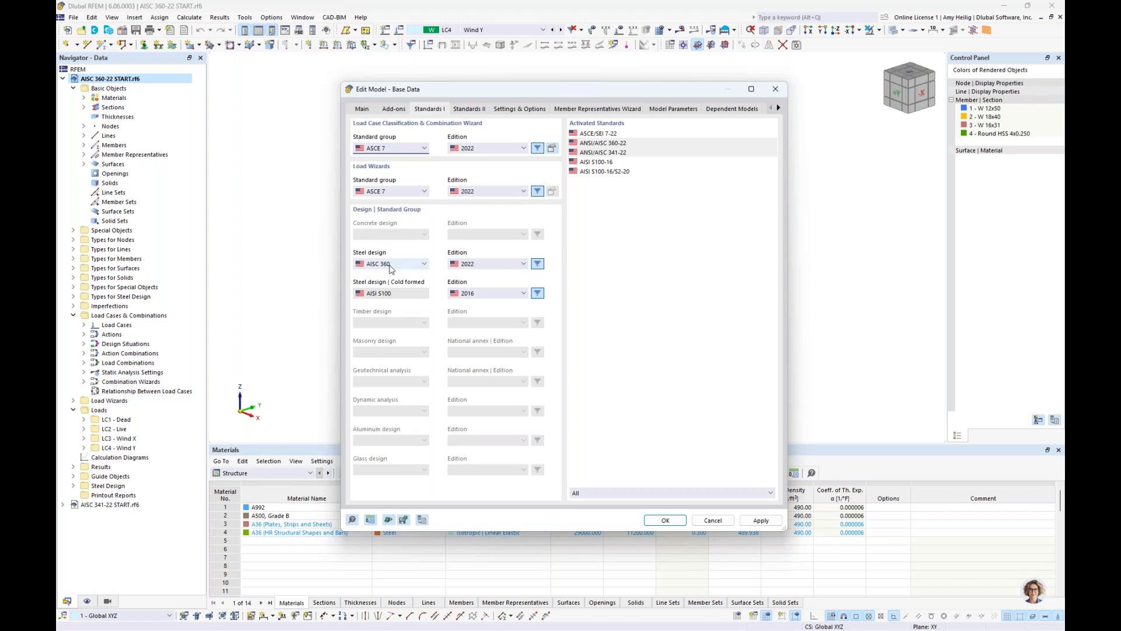
left_click(485, 264)
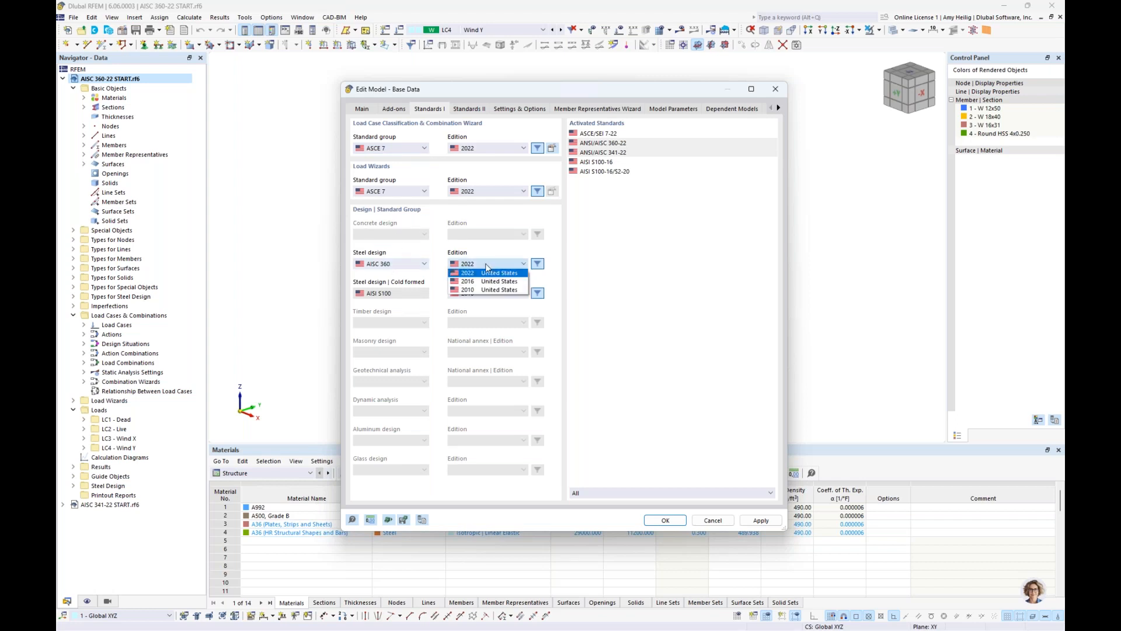
left_click(486, 264)
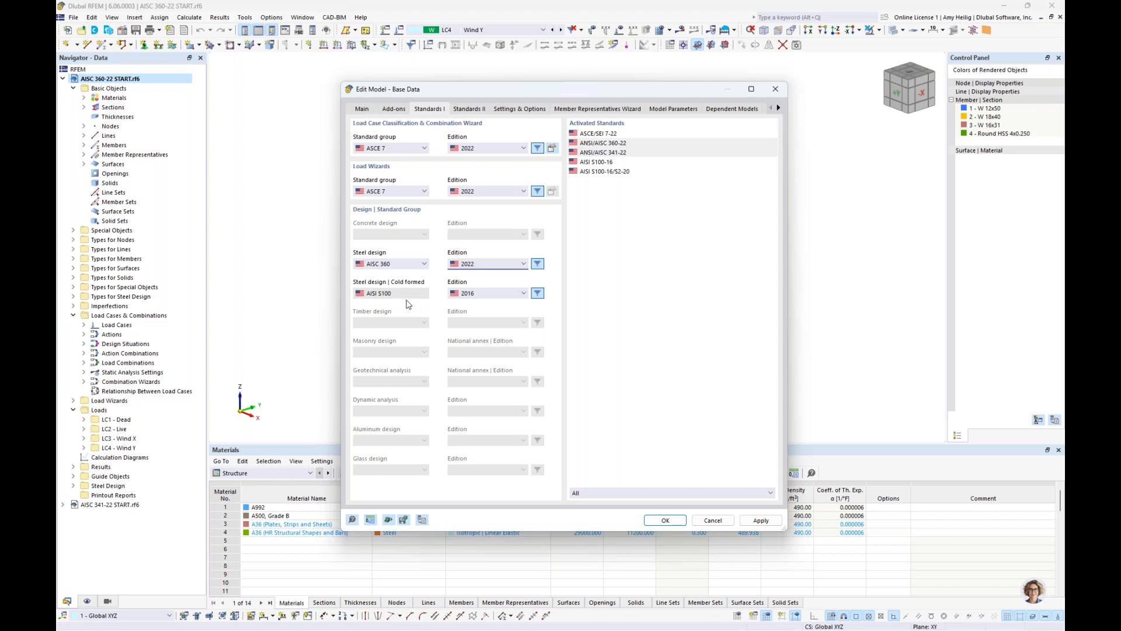
left_click(712, 520)
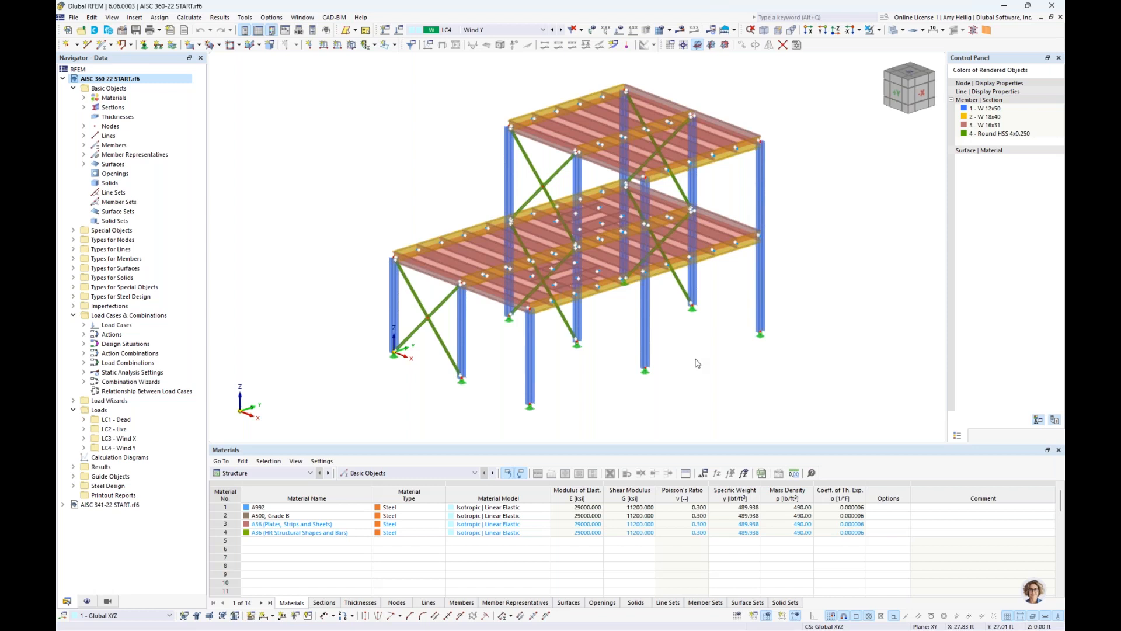
Expand the section list and highlight the members assigned to W 12x50, W 18x40, W 16x31 and Round HSS 4x0.250 in the model
left_click(83, 108)
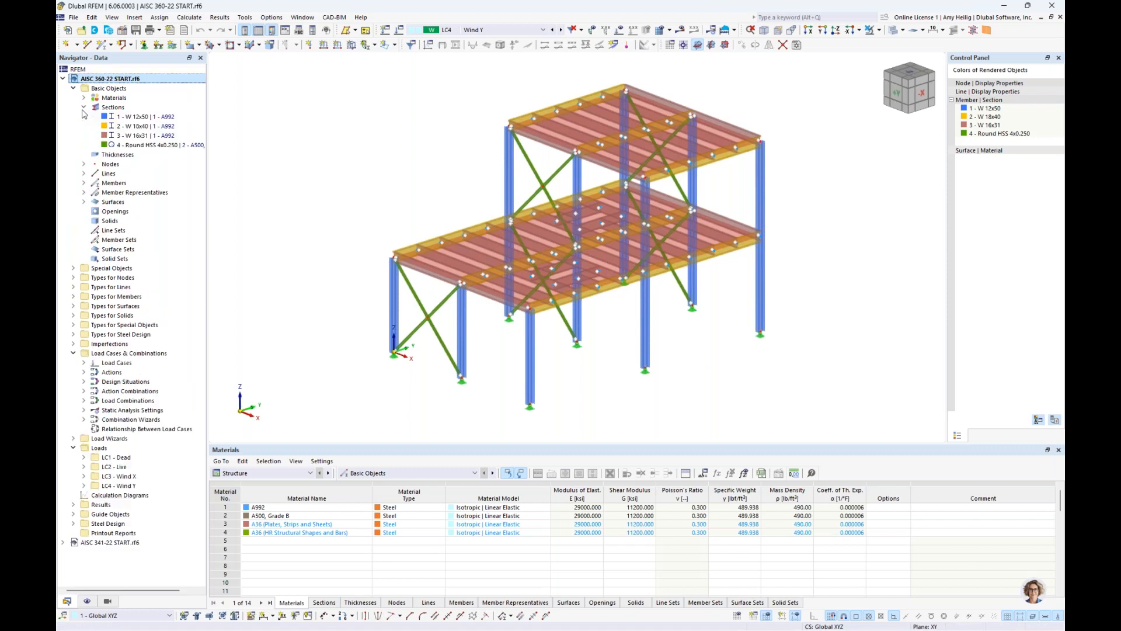
left_click(116, 120)
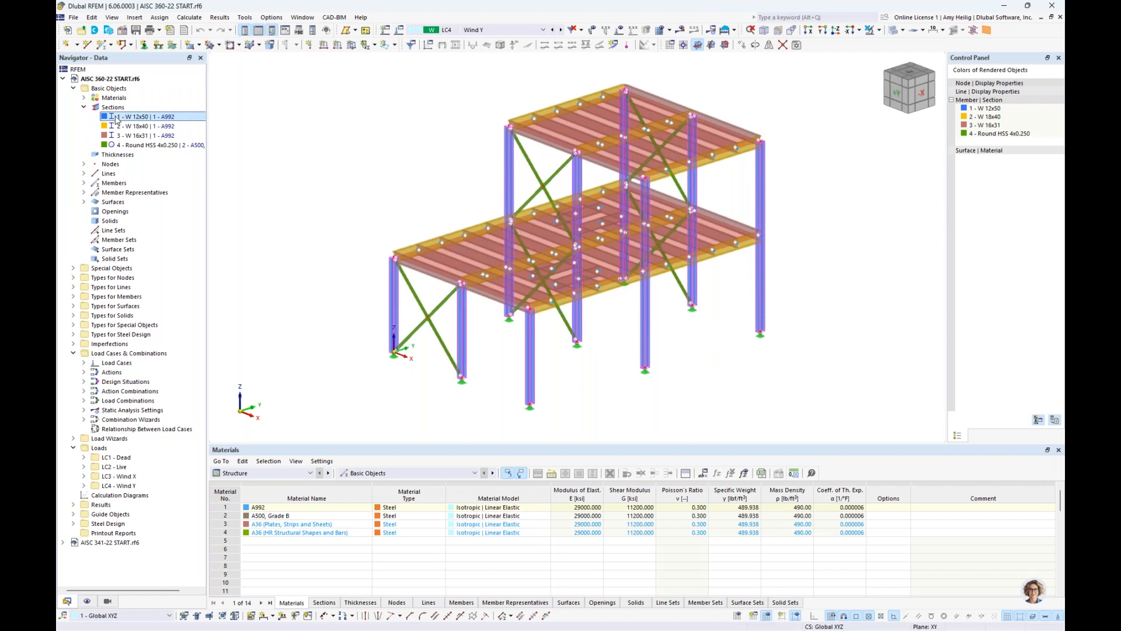
left_click(120, 127)
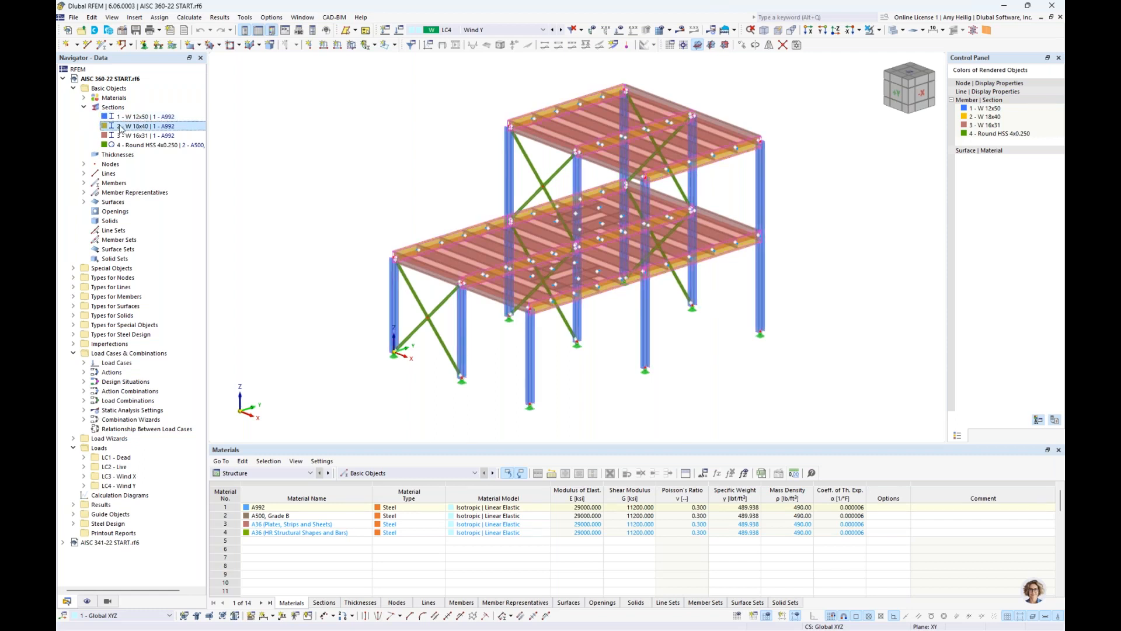
mouse_move(312, 195)
middle_mouse_down("ctrl")
mouse_move(330, 195)
mouse_move(312, 191)
middle_mouse_up("ctrl")
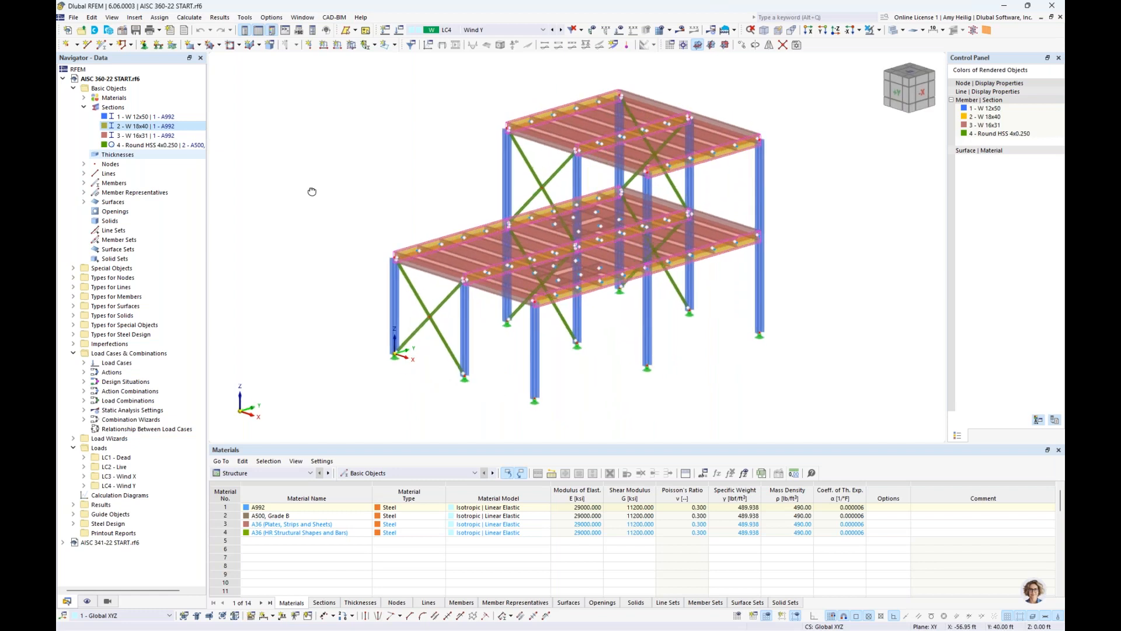
left_click(139, 135)
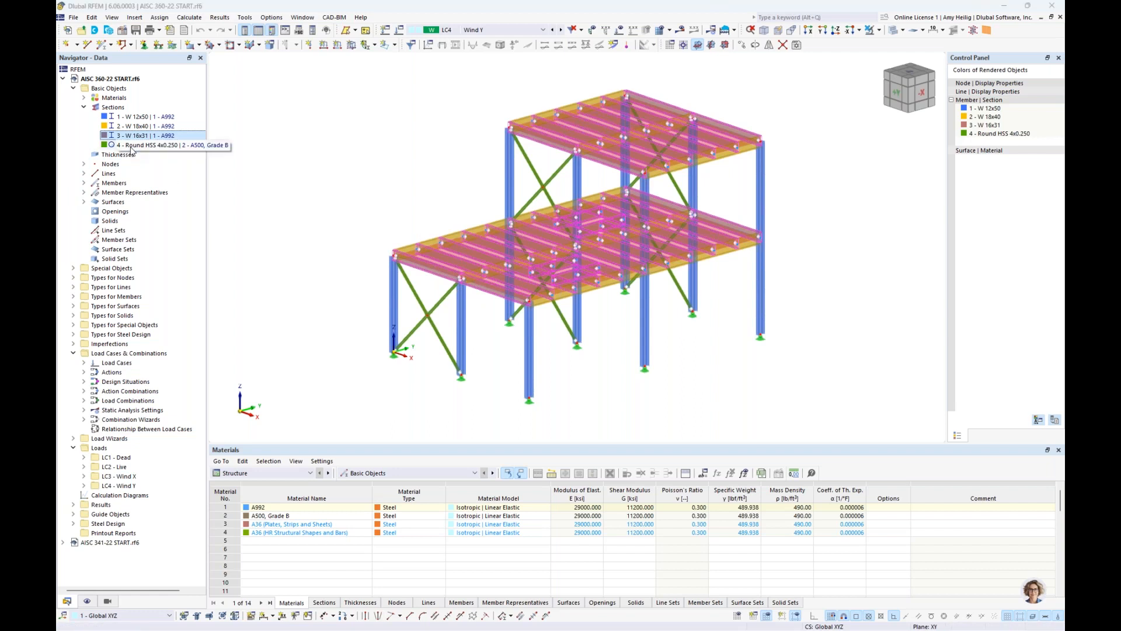
left_click(157, 145)
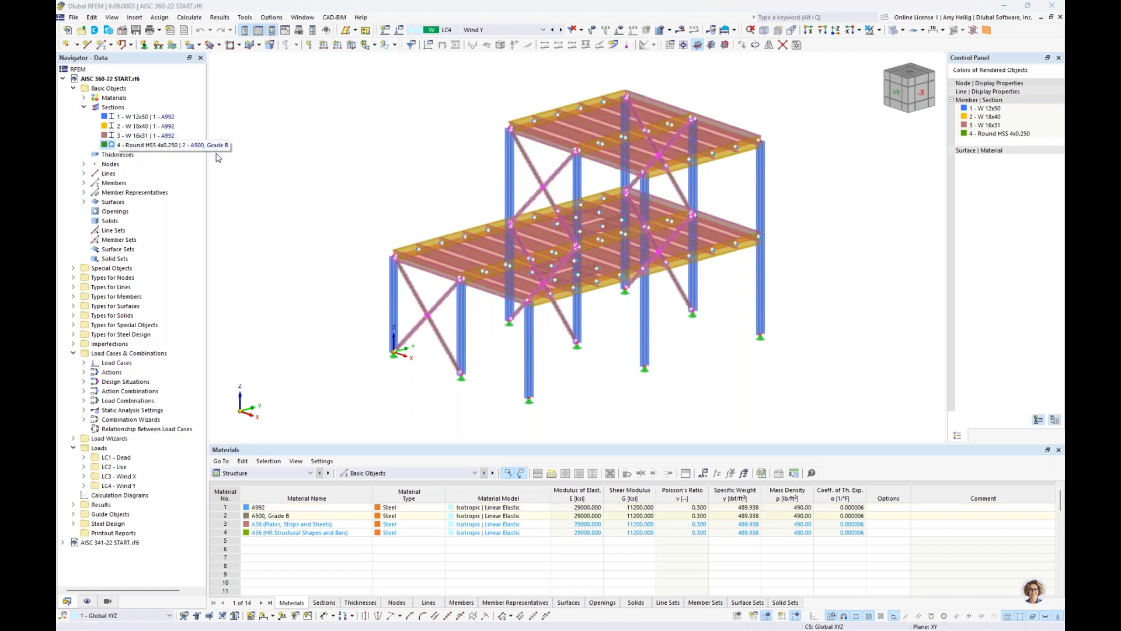
left_click(286, 162)
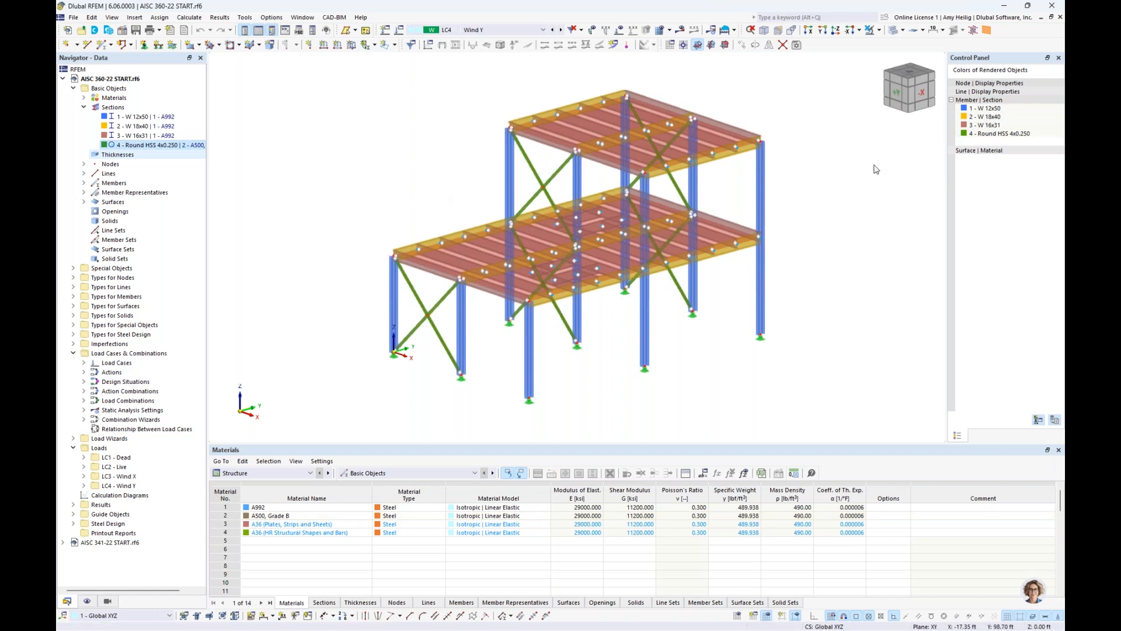
Browse the standardized I-sections in the library for the W 12x50 section, checking the region filter and listing the AISC 16 W series
double_click(118, 121)
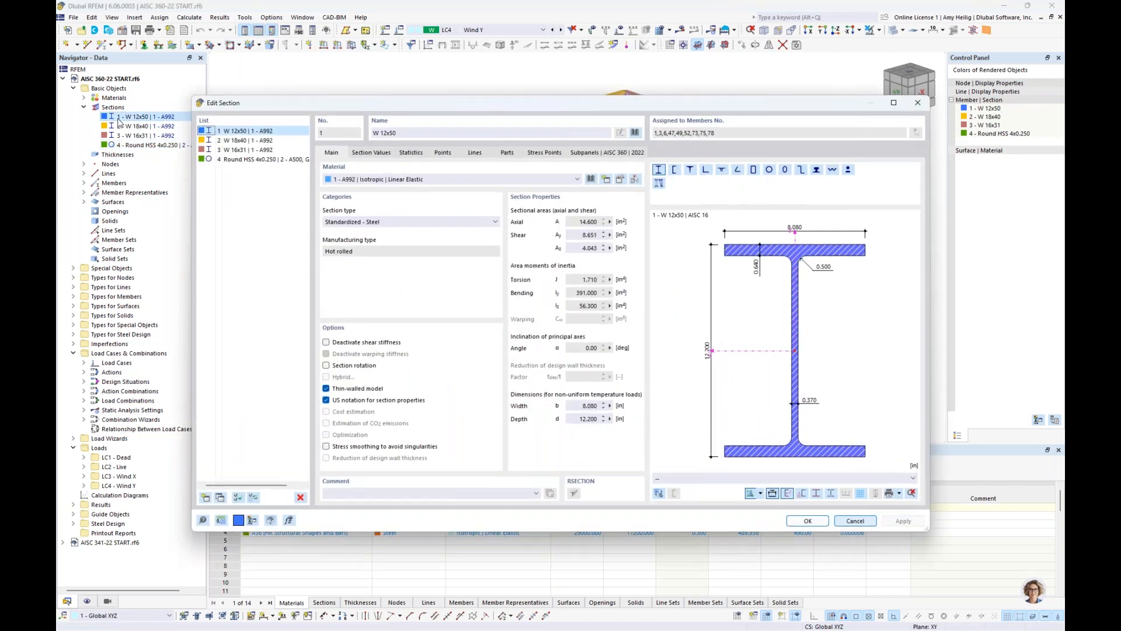
left_click(636, 133)
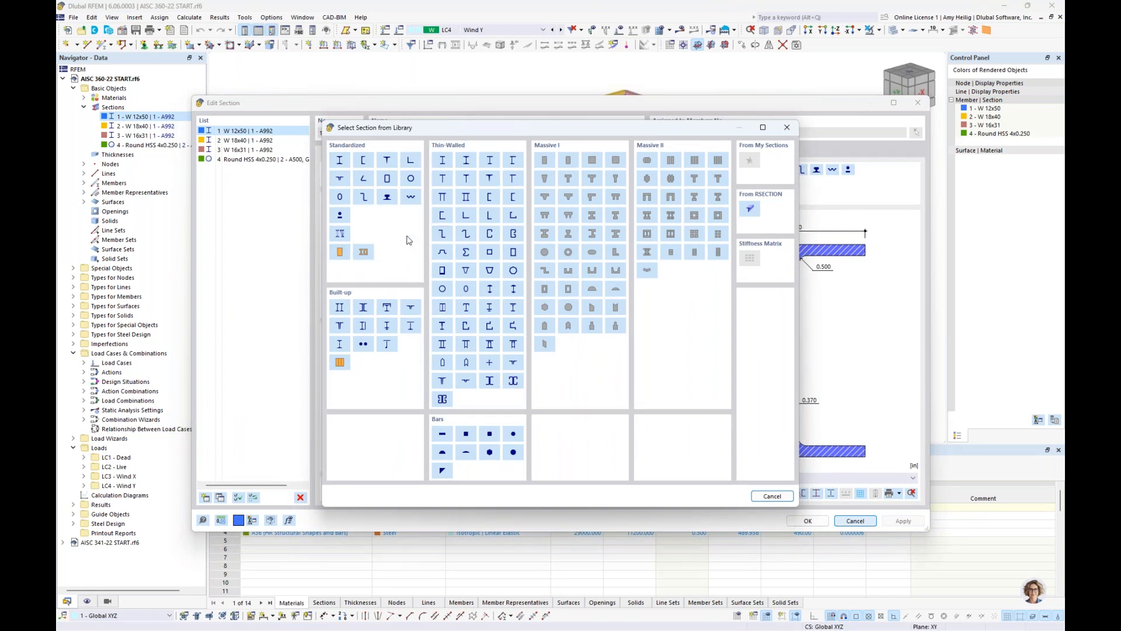
left_click(343, 166)
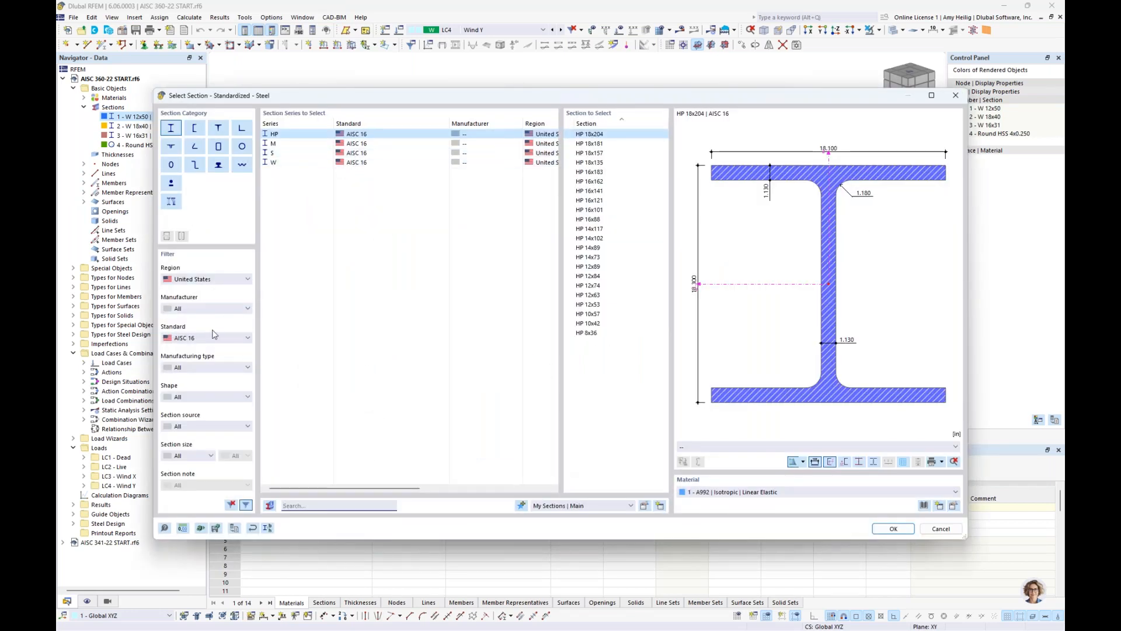
left_click(210, 281)
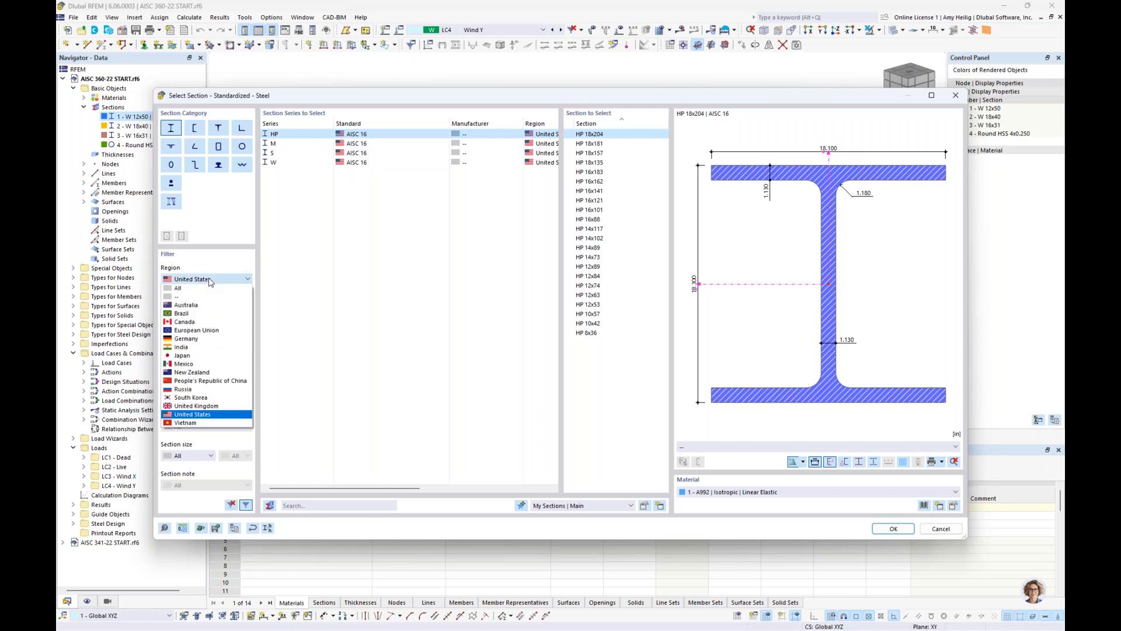
left_click(210, 280)
left_click(210, 338)
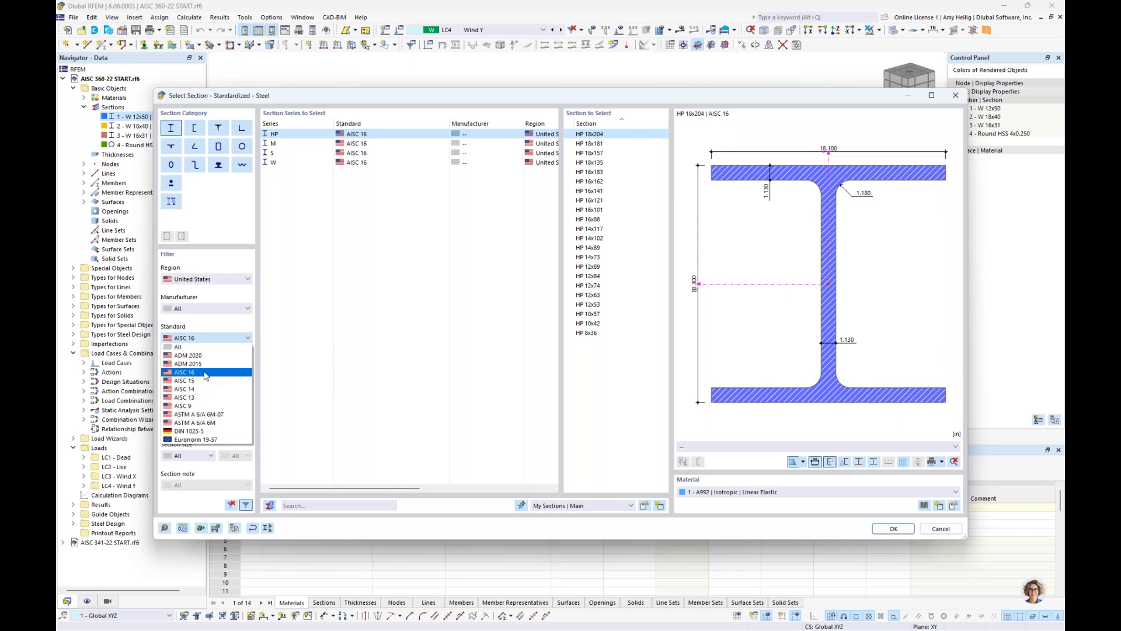
left_click(205, 372)
left_click(304, 163)
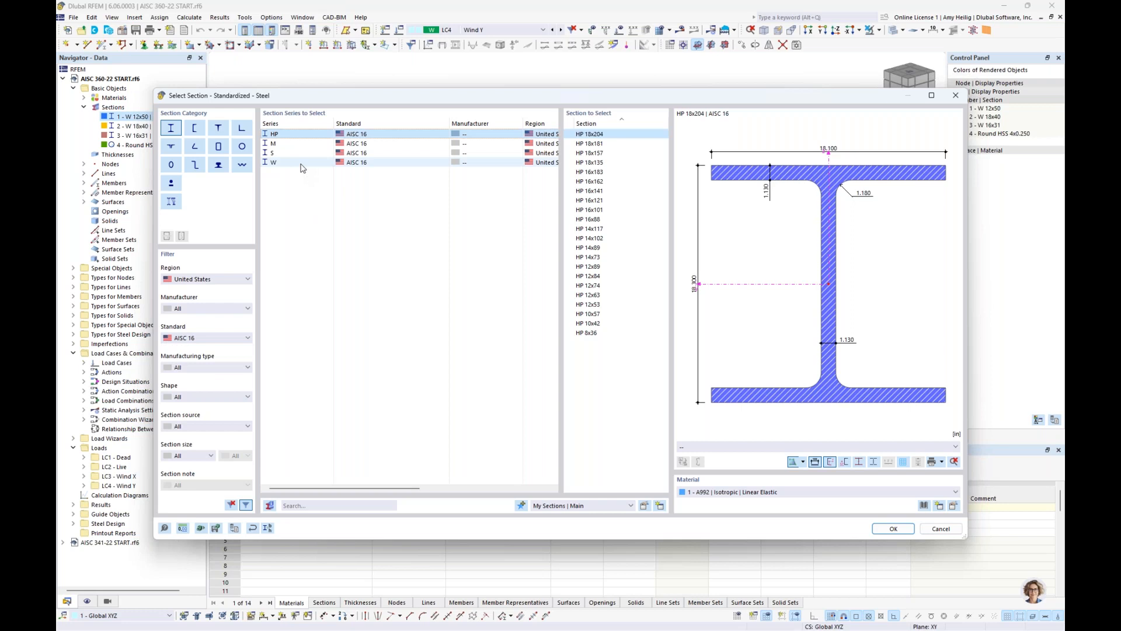
left_click_drag(663, 153, 659, 424)
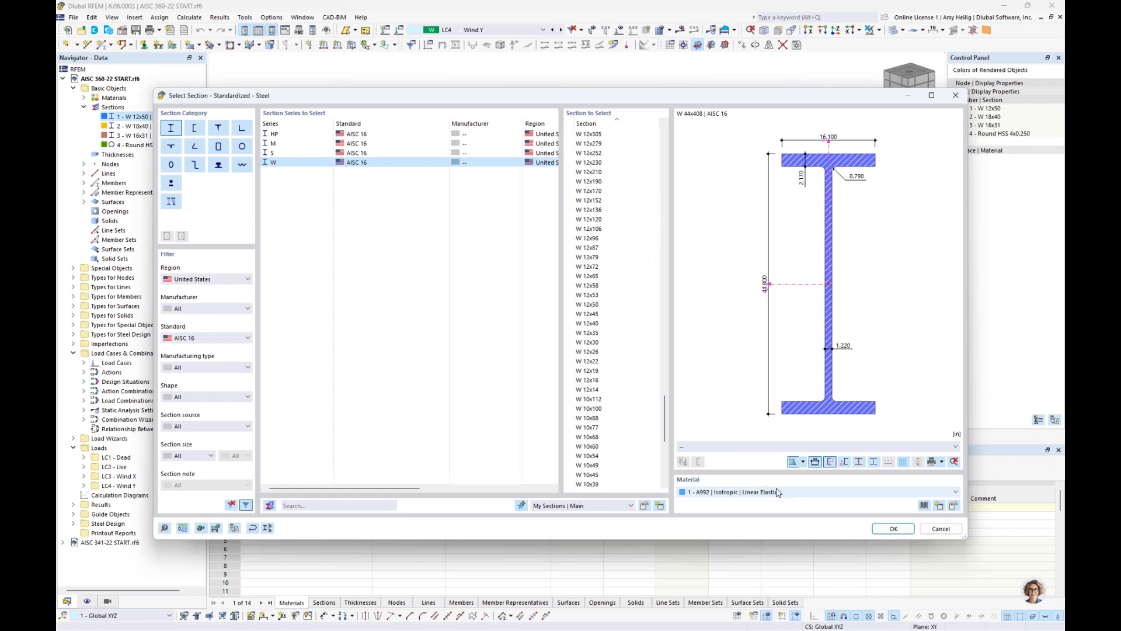
Browse the AISC 360-22 steels in the material library down to the A1066 series, and leave the section editor without saving
left_click(923, 505)
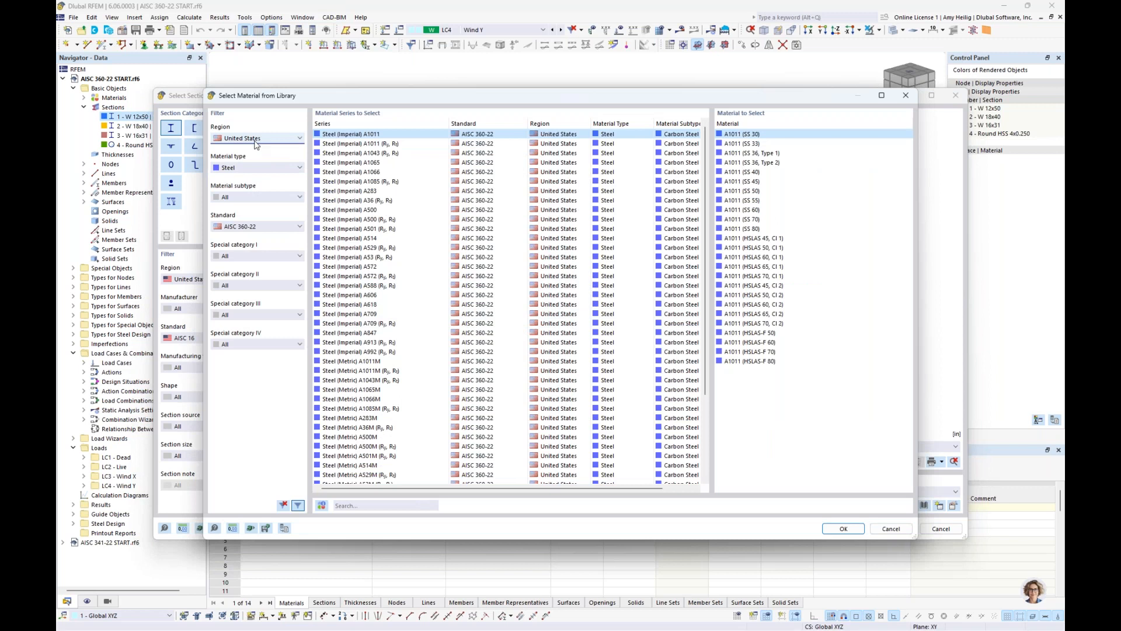
left_click(262, 228)
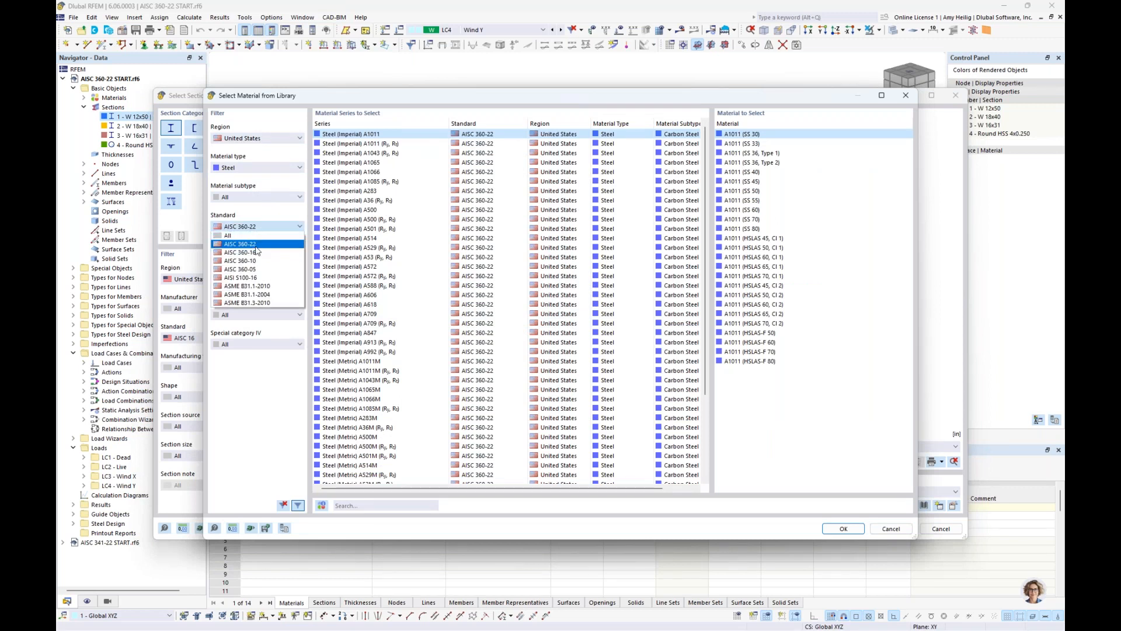
left_click(256, 245)
left_click(354, 144)
left_click(354, 154)
left_click(355, 163)
left_click(355, 172)
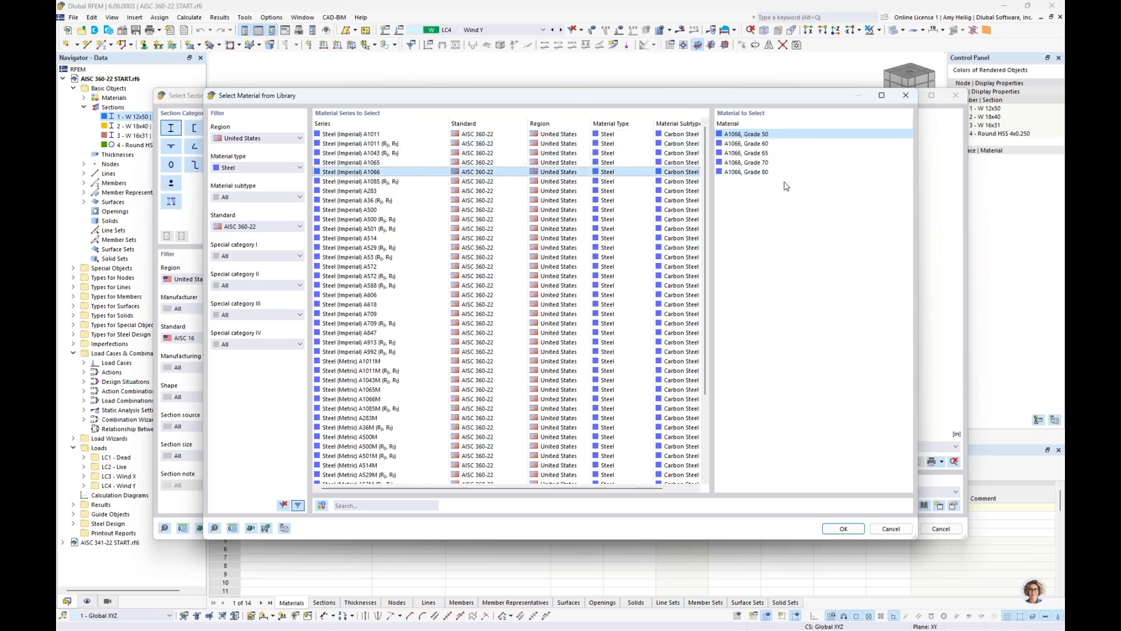
left_click(889, 529)
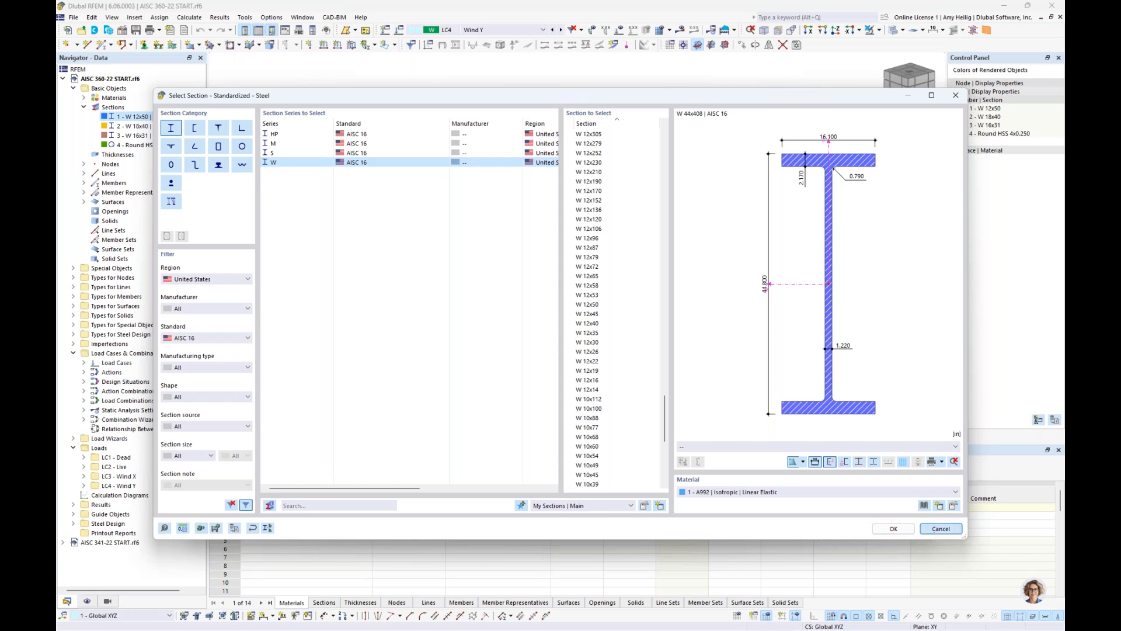
left_click(936, 531)
left_click(855, 520)
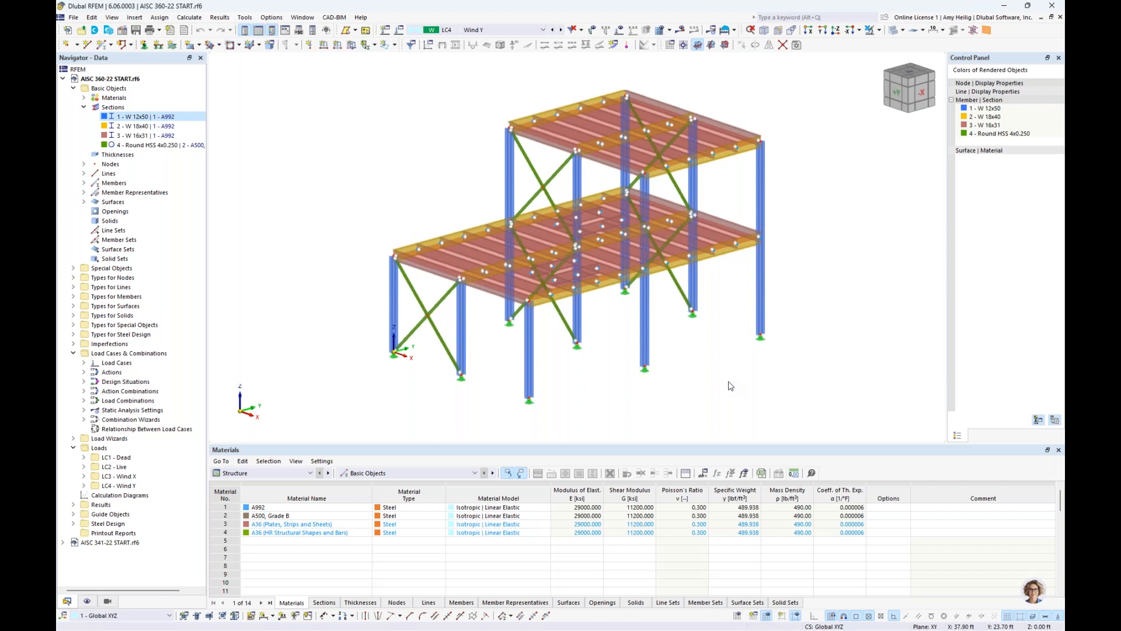
Show the model as wireframe and inspect the node type and On Member parameters of a beam connection node on the lower floor's edge girder
left_click(894, 31)
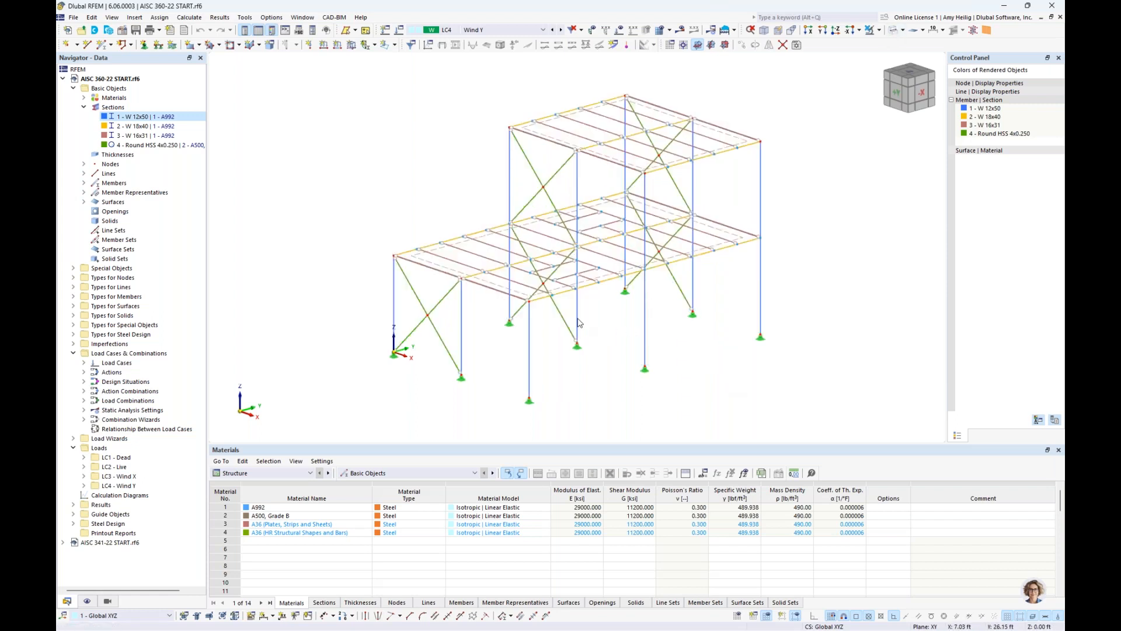
scroll(584, 325, "up", 5)
middle_click_drag(619, 318, 629, 283, "ctrl")
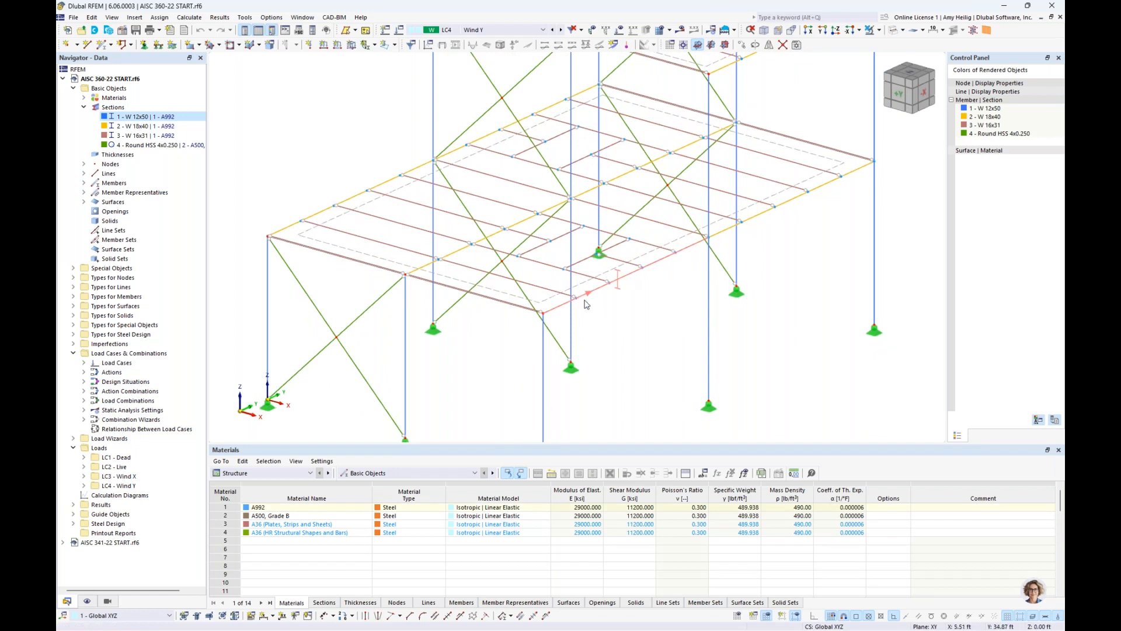
middle_click_drag(655, 295, 695, 272, "ctrl")
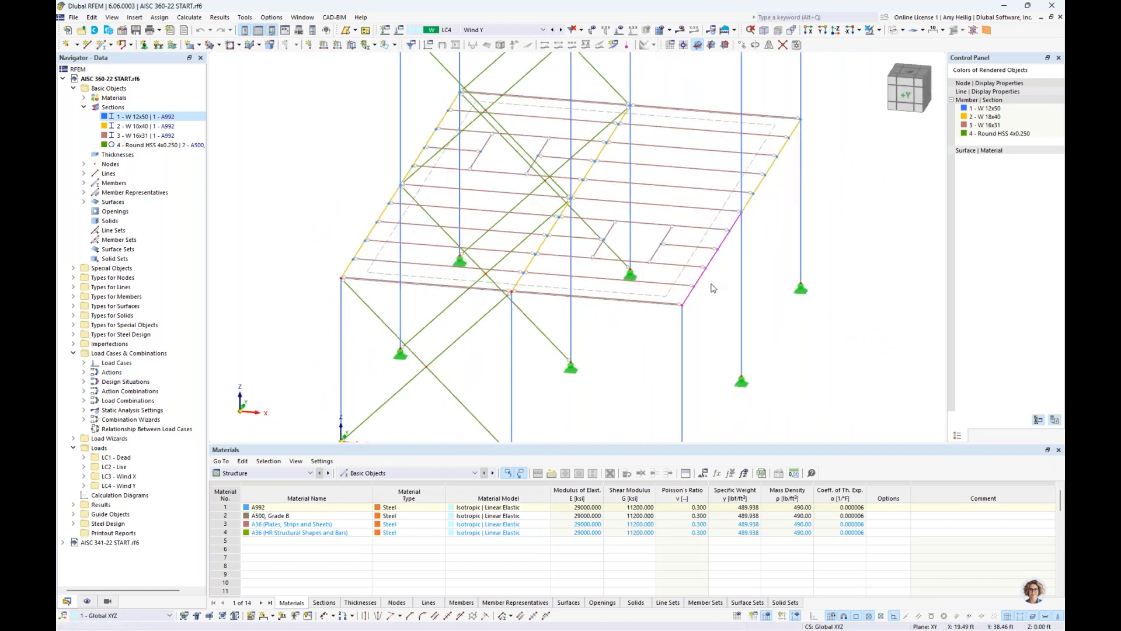
scroll(712, 286, "up", 3)
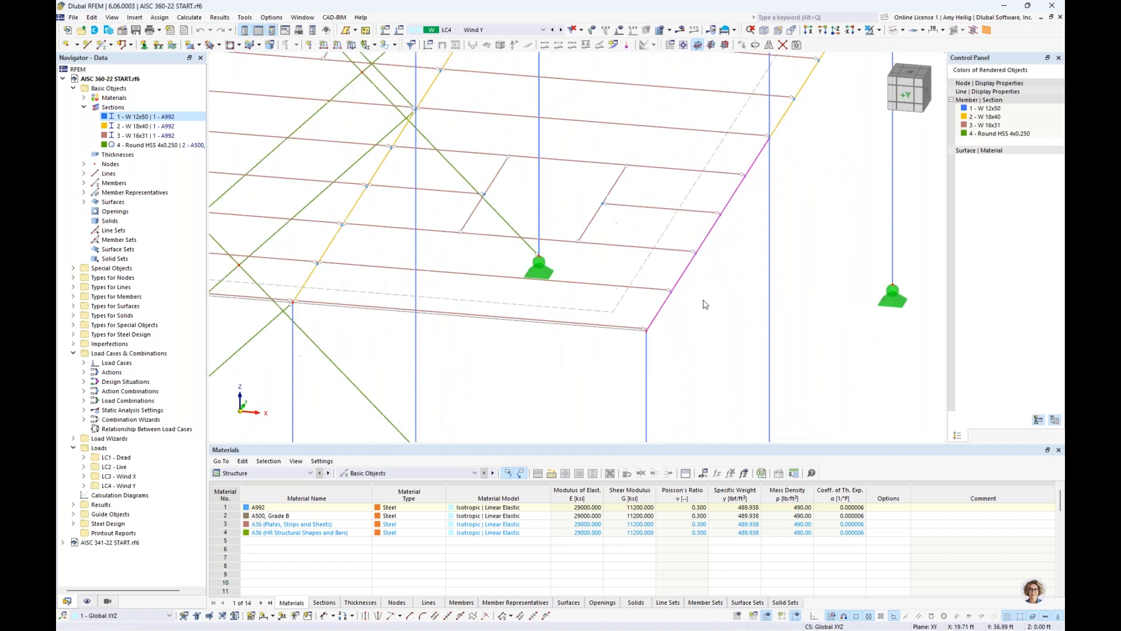
double_click(671, 296)
left_click(284, 170)
left_click(314, 211)
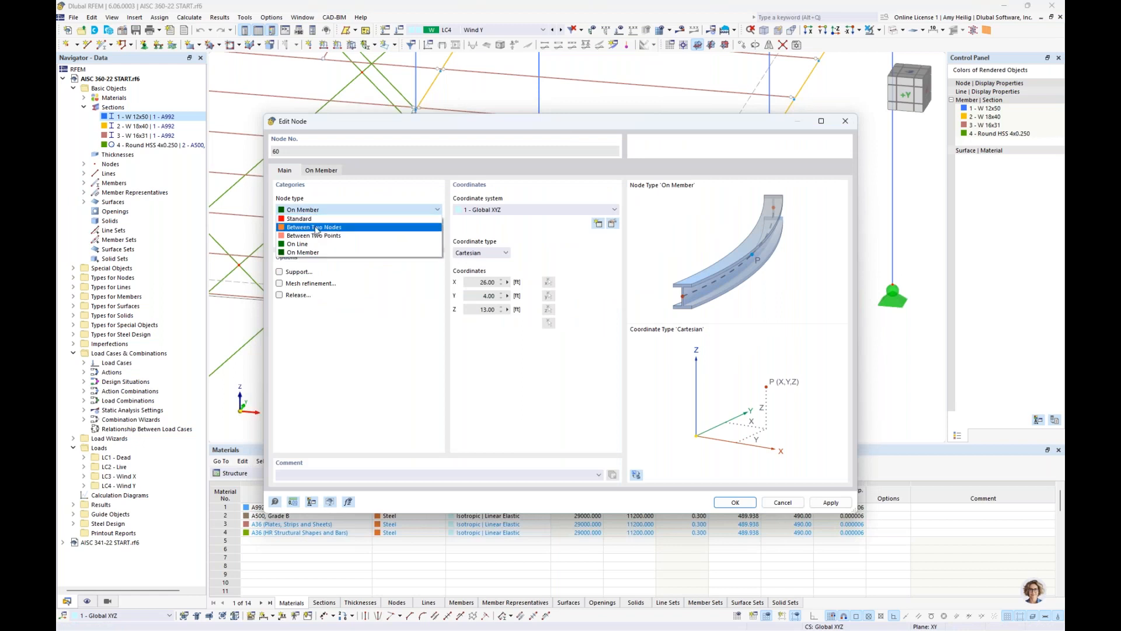
left_click(344, 210)
left_click(338, 171)
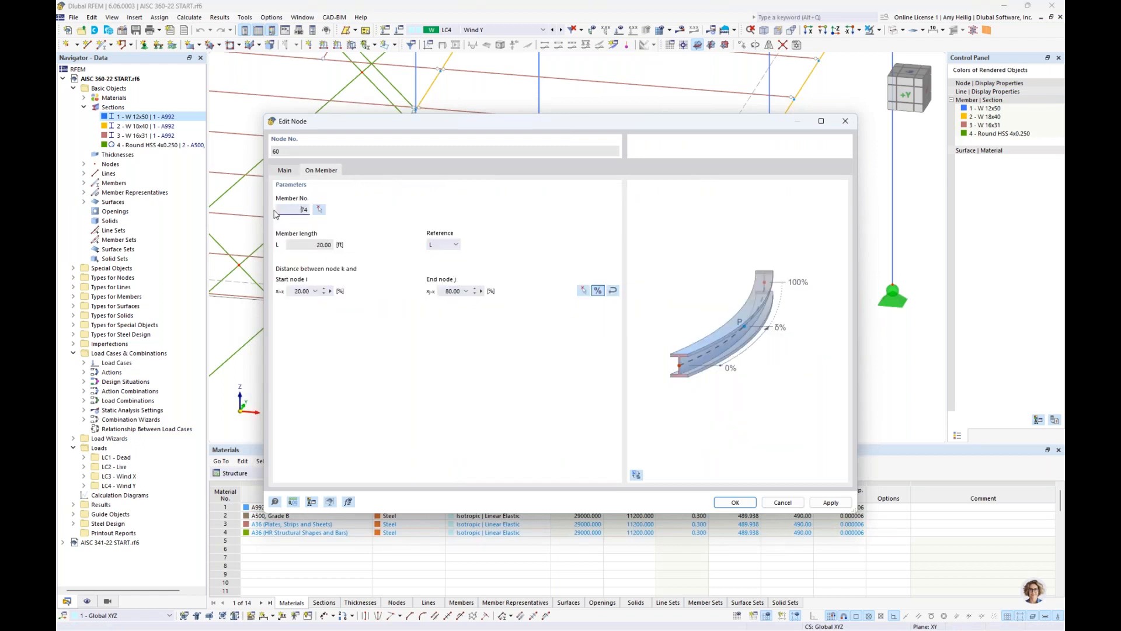
left_click(782, 502)
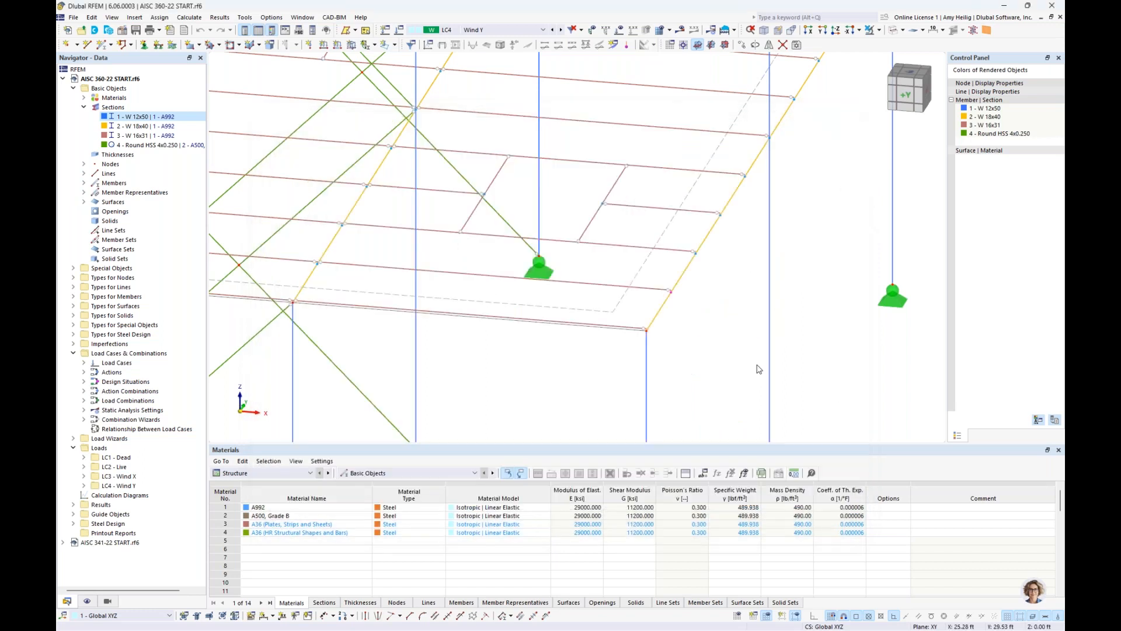
Clear the selection and restore the solid rendered display of the steel frame
left_click(661, 309)
scroll(695, 333, "down", 3)
middle_click_drag(658, 319, 633, 333, "ctrl")
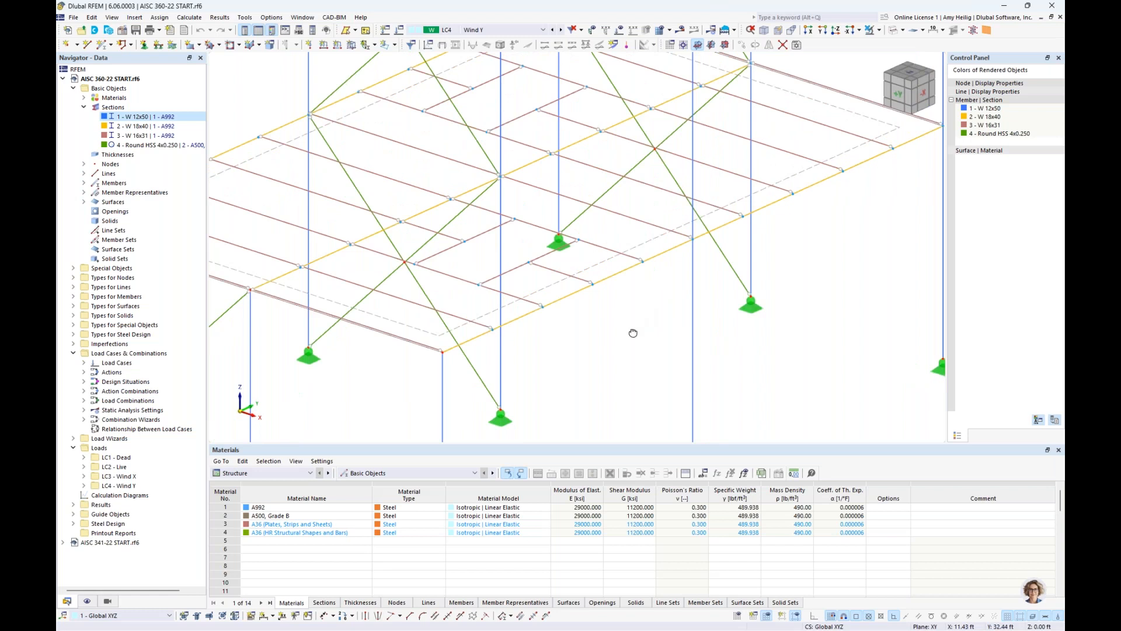
scroll(633, 333, "down", 5)
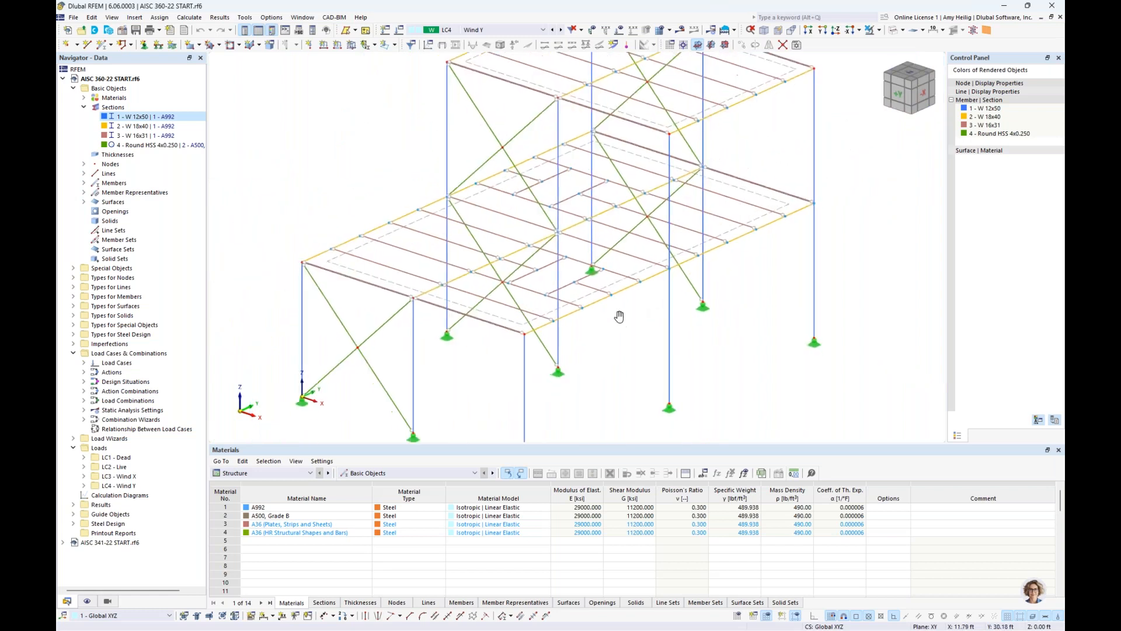
left_click(893, 31)
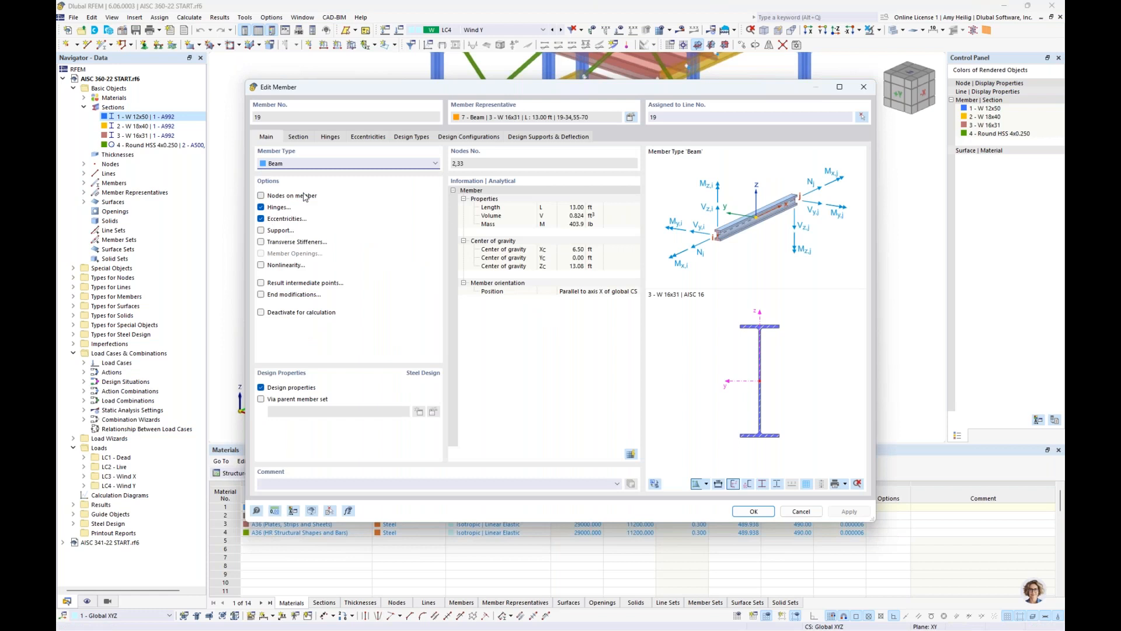
Inspect the hinge assignments at both ends of the lower floor's edge beam and leave the member editor without saving
left_click(330, 136)
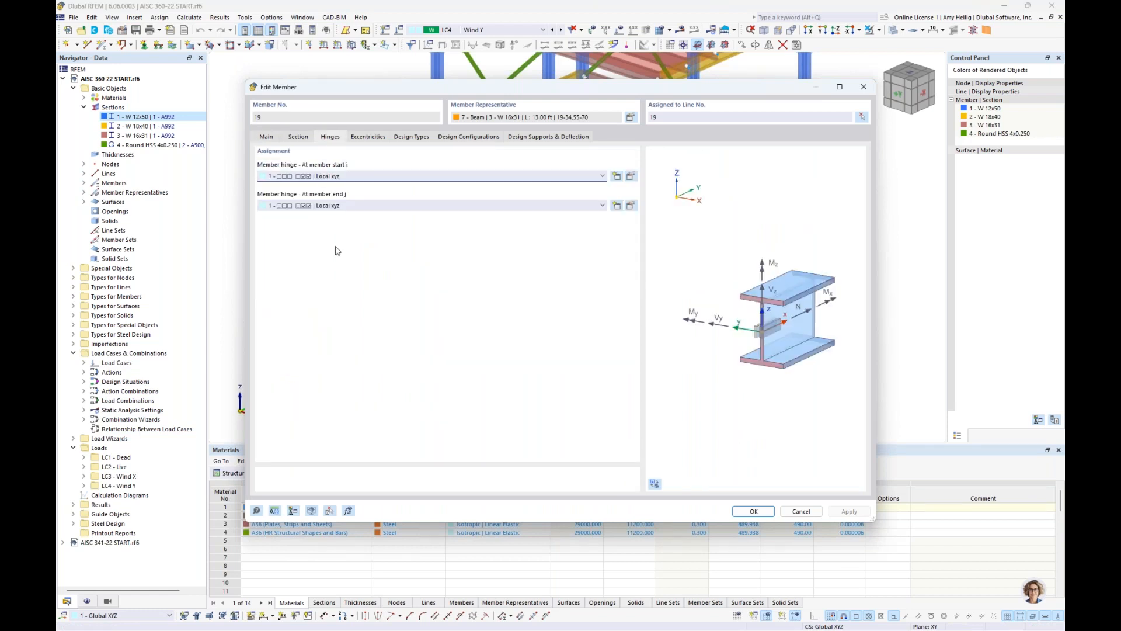
left_click(801, 511)
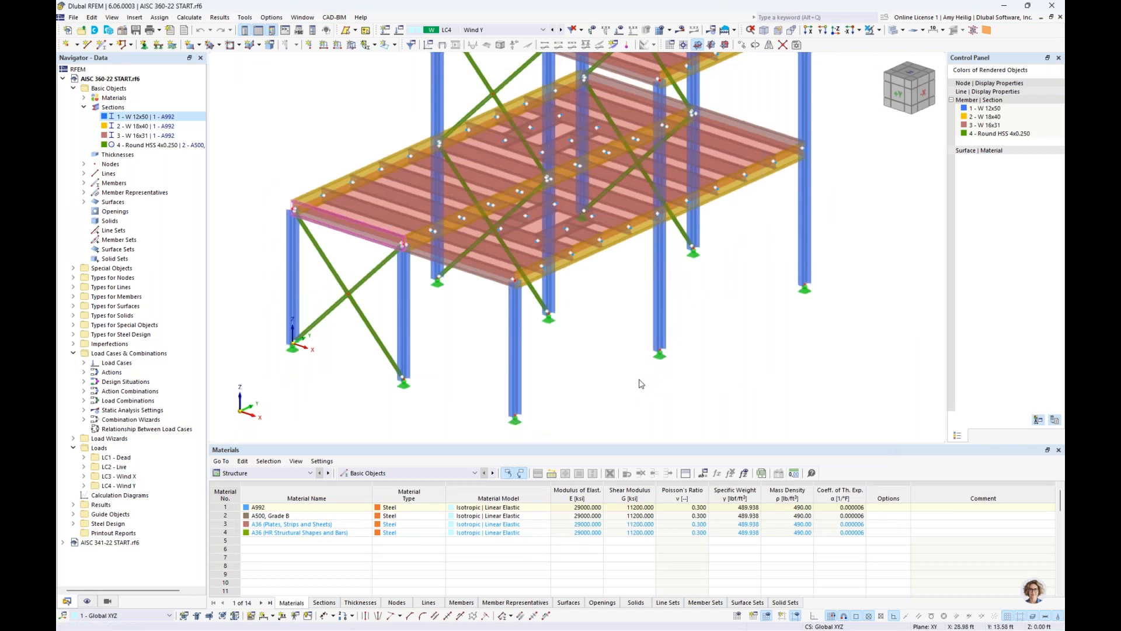
Open the lower floor's load transfer surface for editing and review the available stiffness types, keeping Load Transfer
middle_click_drag(630, 372, 430, 314, "ctrl")
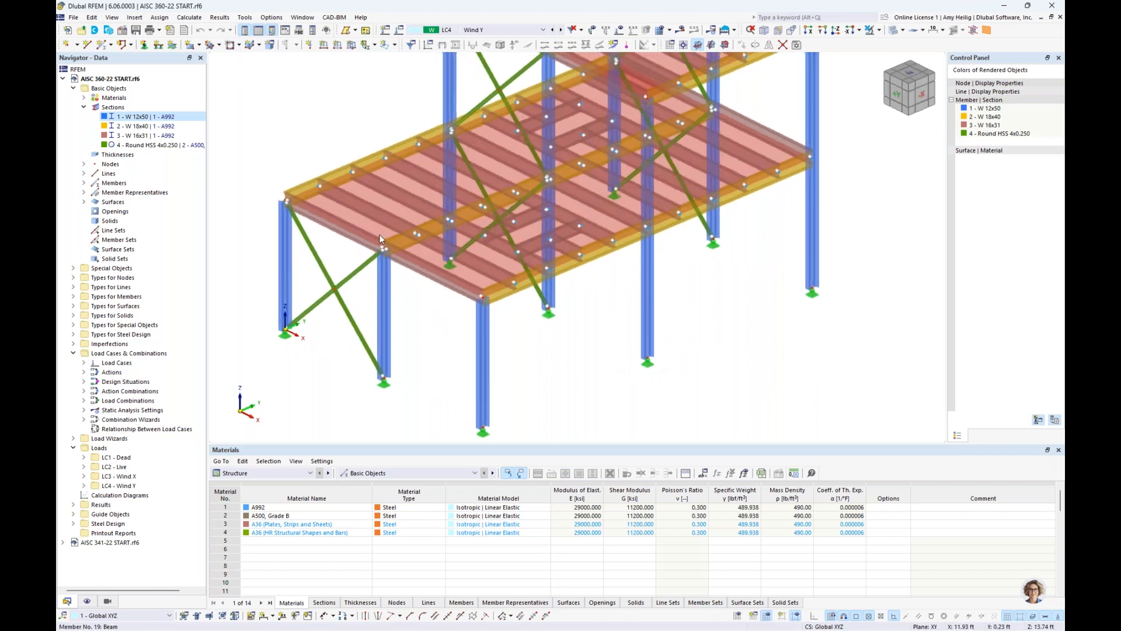
scroll(380, 232, "down", 2)
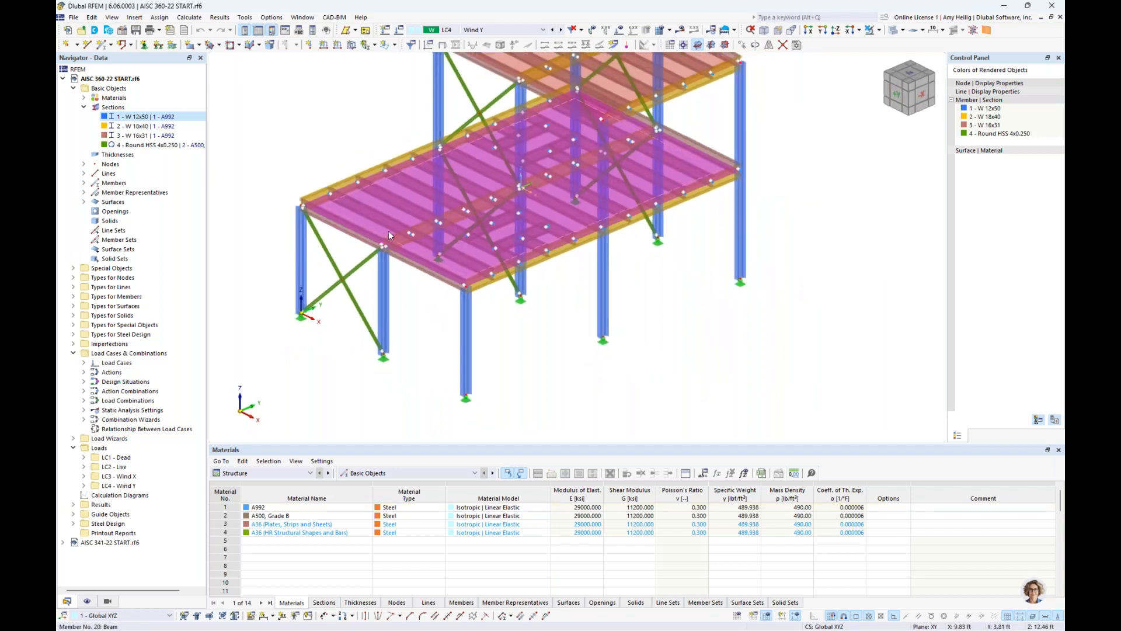
middle_click_drag(386, 230, 415, 279)
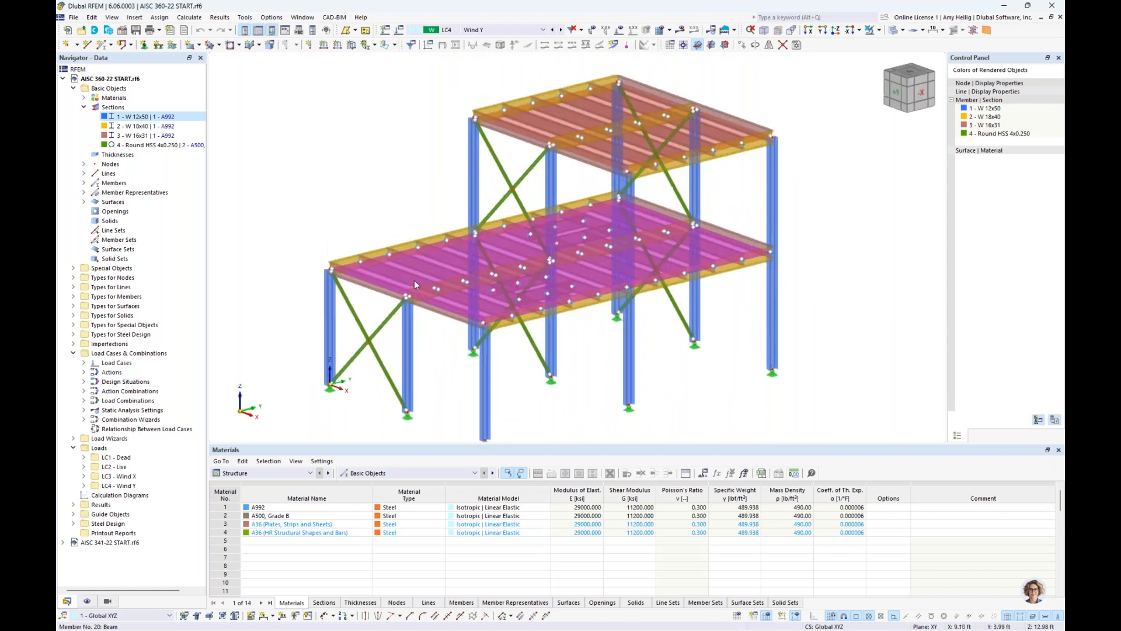
scroll(408, 286, "up", 3)
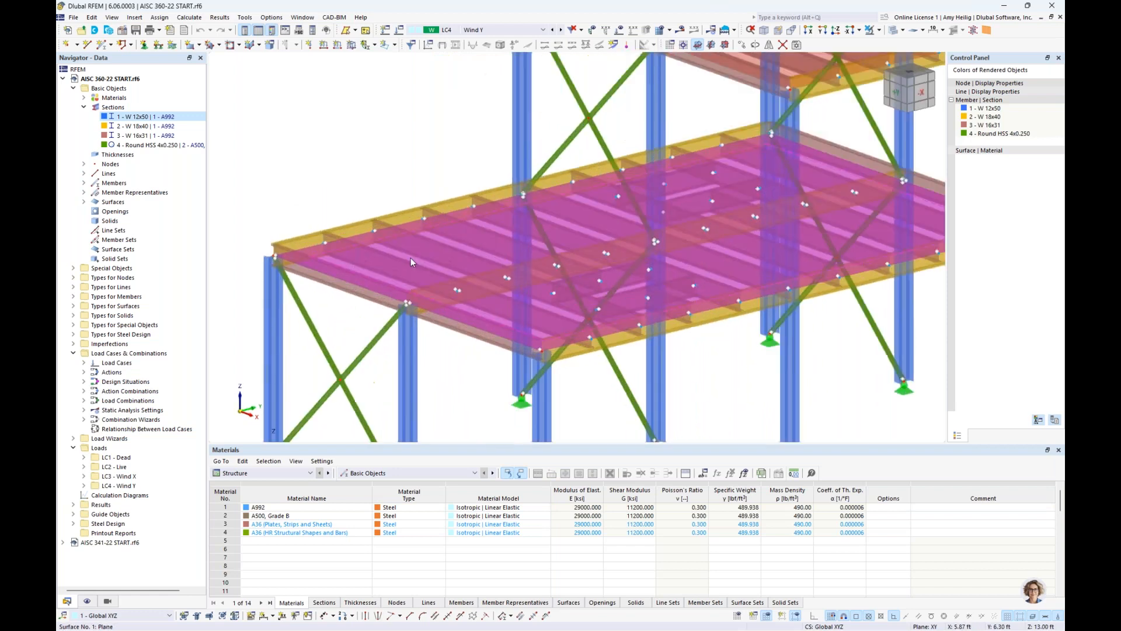
double_click(412, 259)
left_click(327, 177)
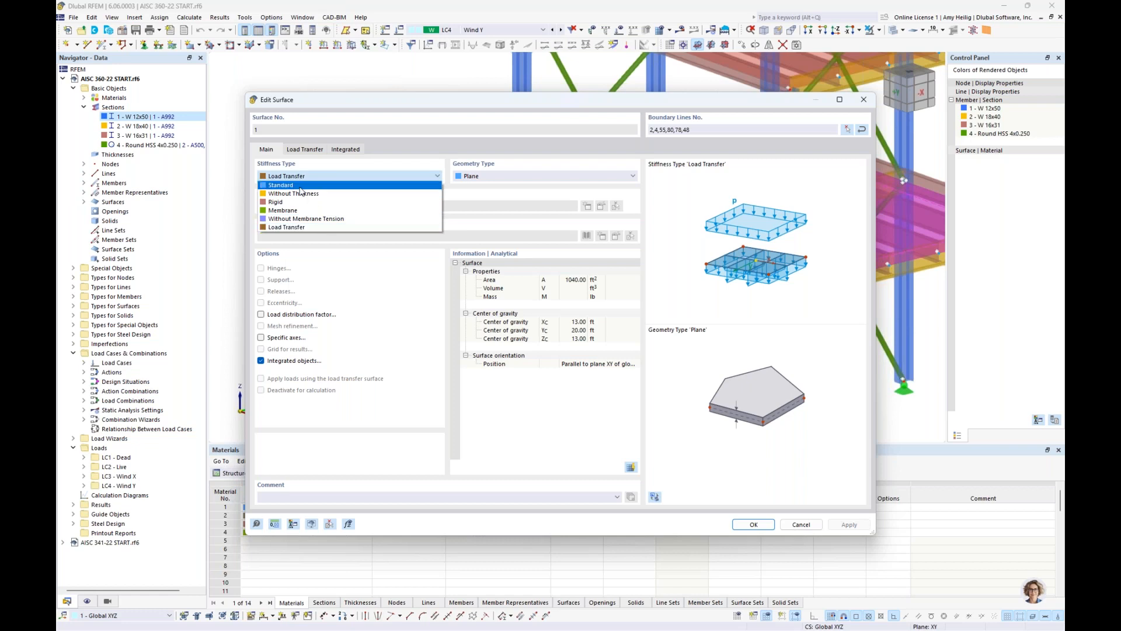
key("Escape")
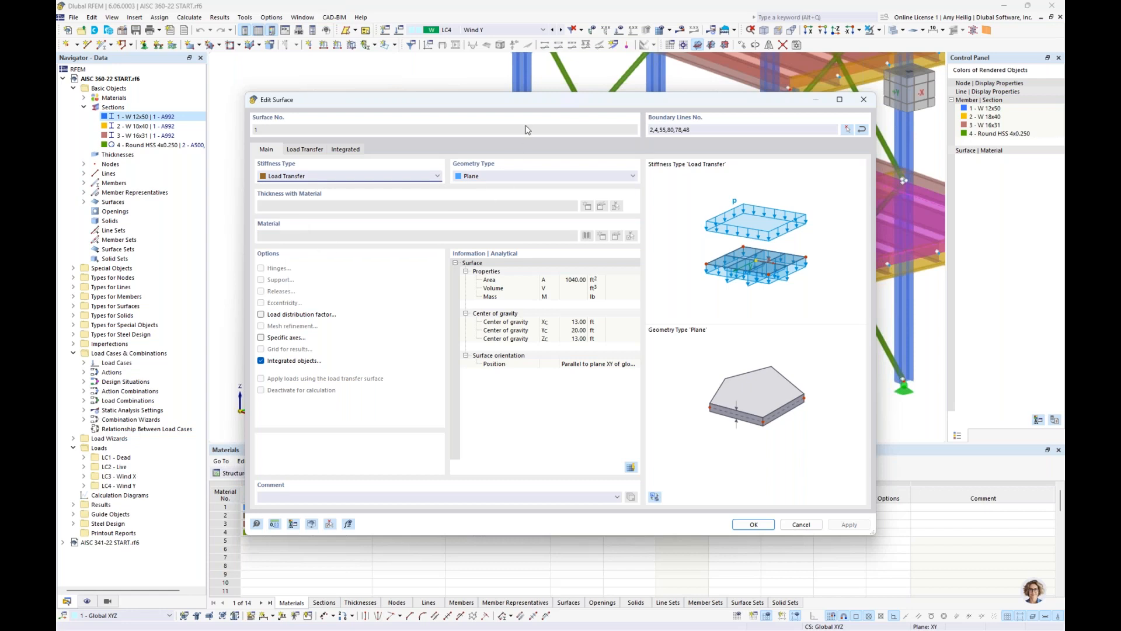
left_click_drag(524, 108, 520, 141)
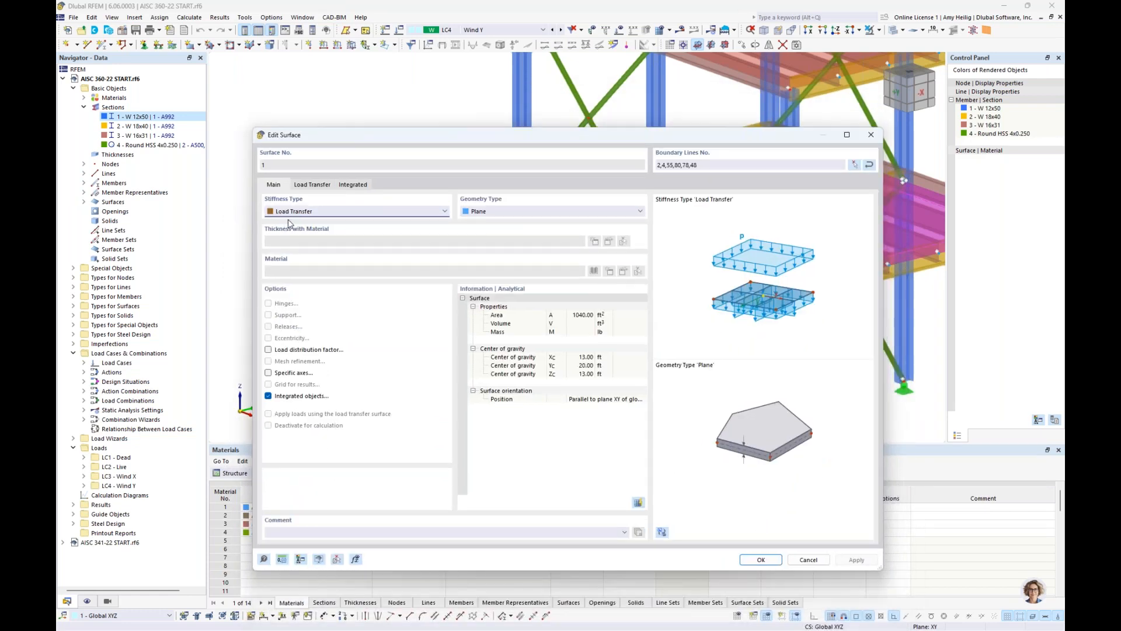
Review the floor surface's load transfer direction options and loaded objects, and leave the surface editor without saving
left_click(312, 184)
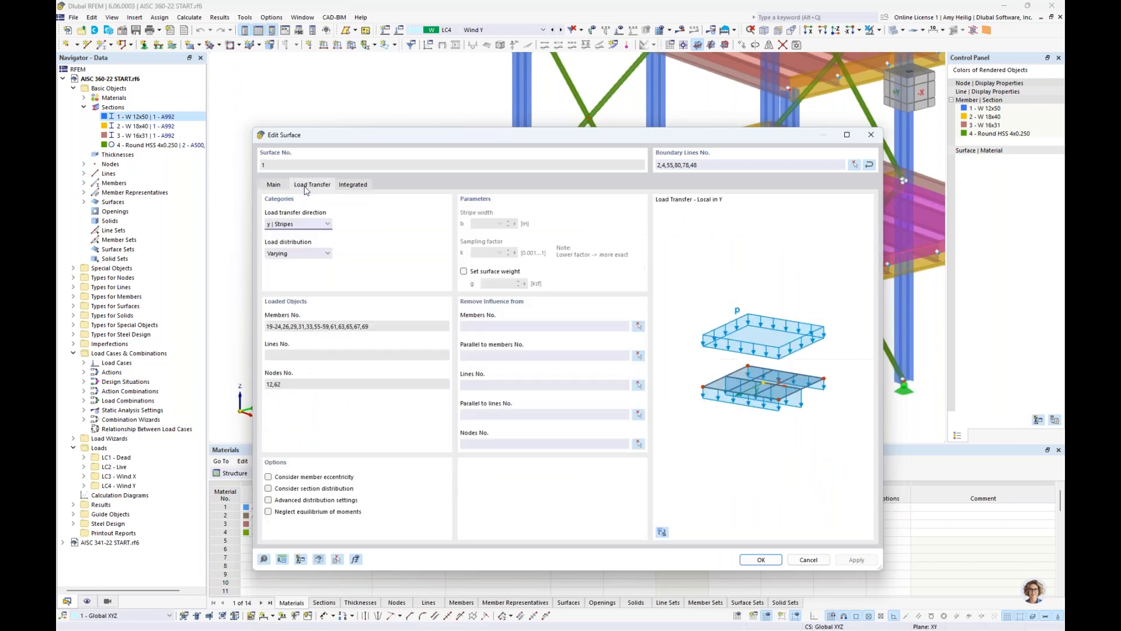
left_click(321, 225)
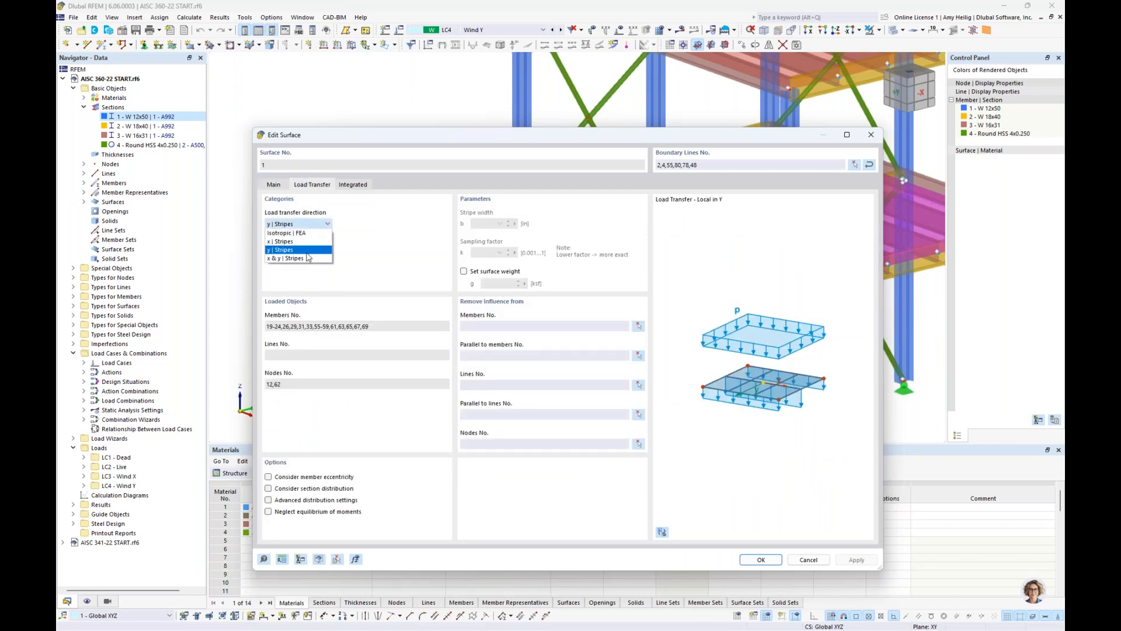
left_click(370, 254)
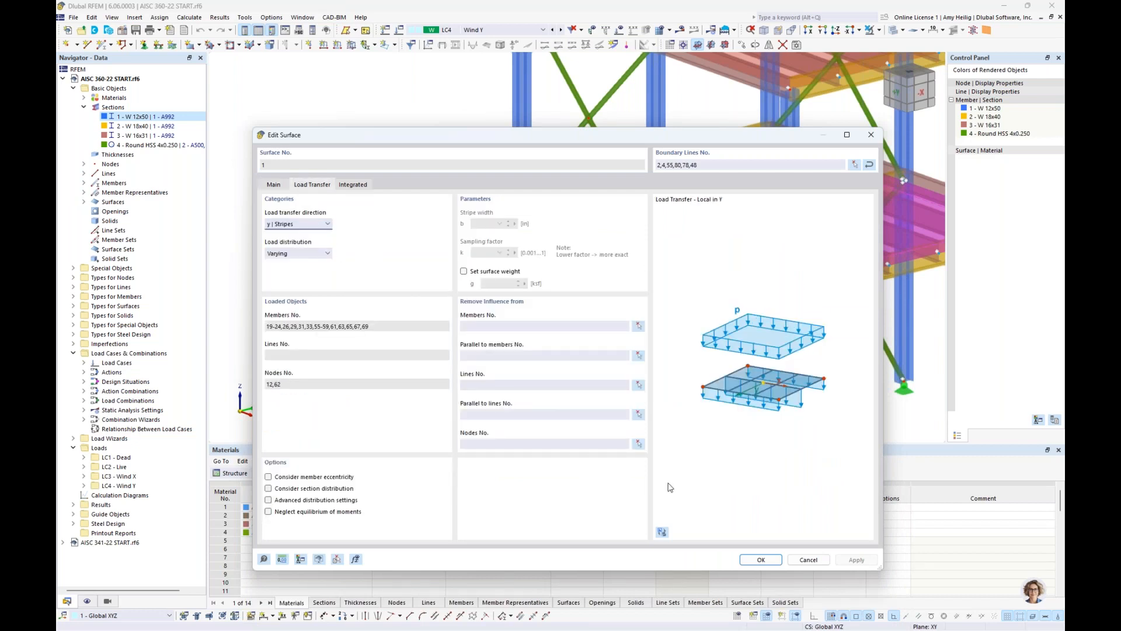
left_click(803, 562)
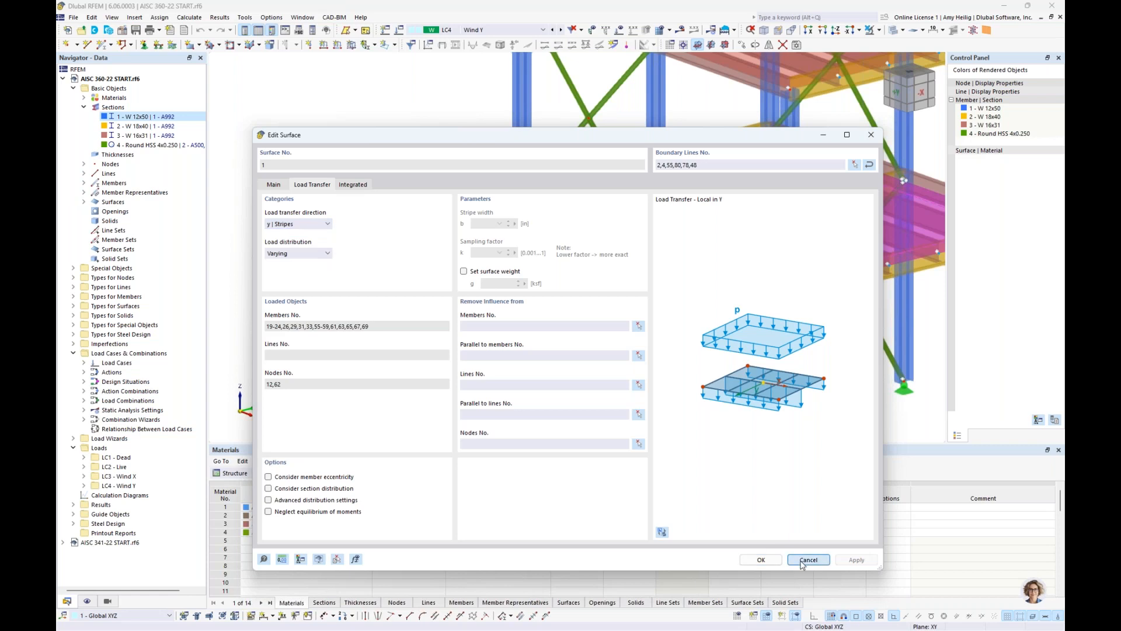
Review load cases Dead, Live, Wind X and Wind Y and the ASCE 7 action category options, and close the load case settings
scroll(395, 183, "down", 2)
middle_click_drag(393, 183, 407, 192)
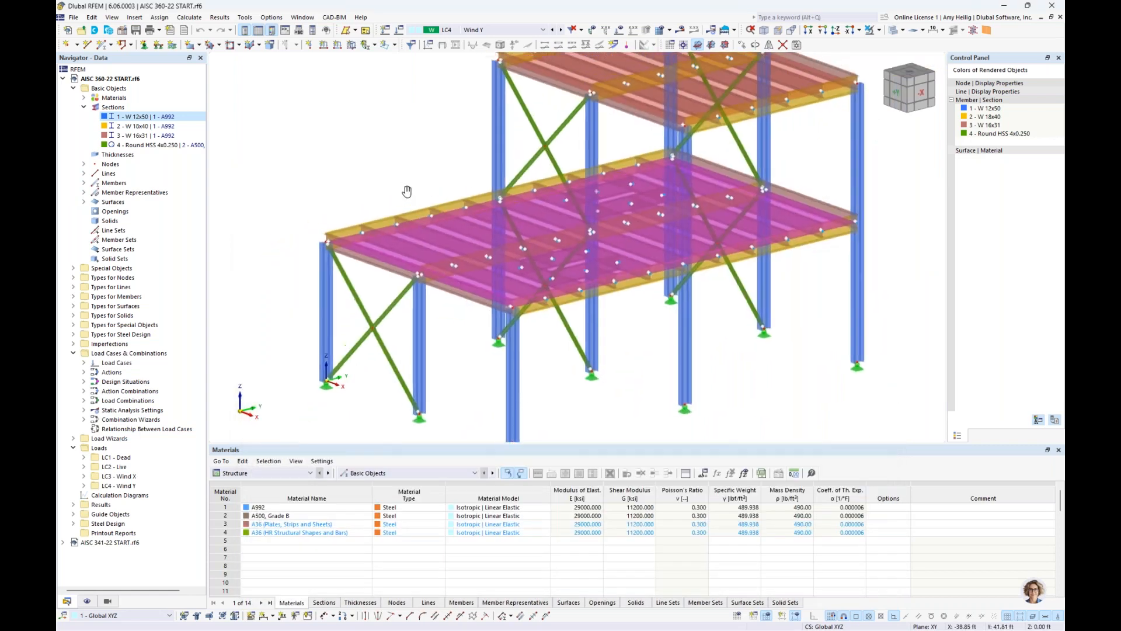
scroll(395, 186, "down", 3)
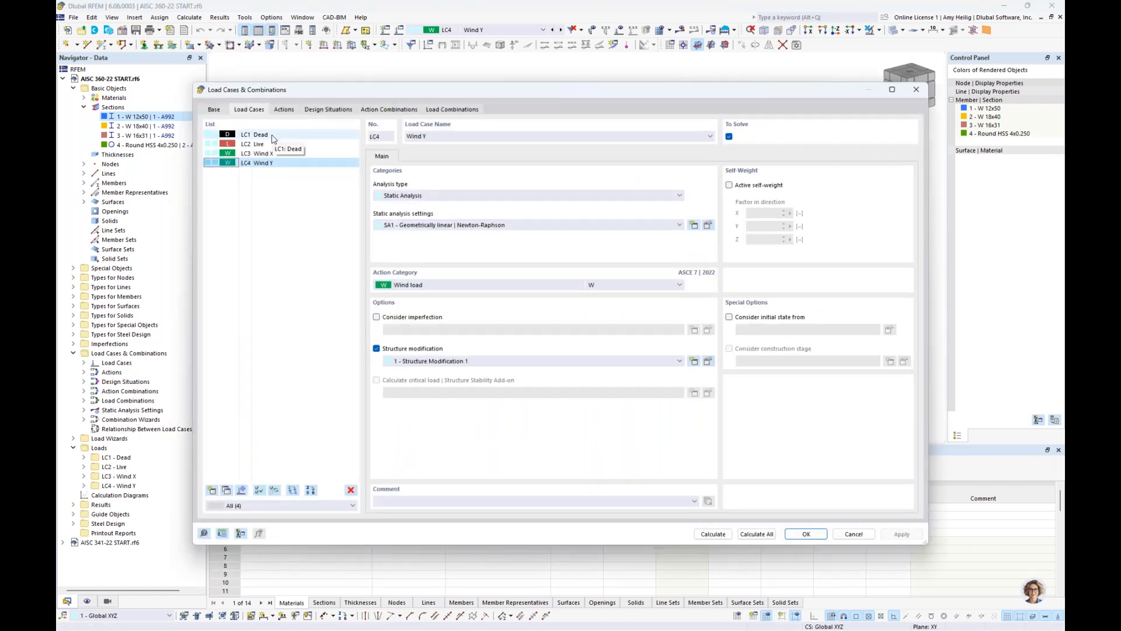
left_click(272, 137)
left_click(266, 144)
left_click(268, 154)
left_click(269, 165)
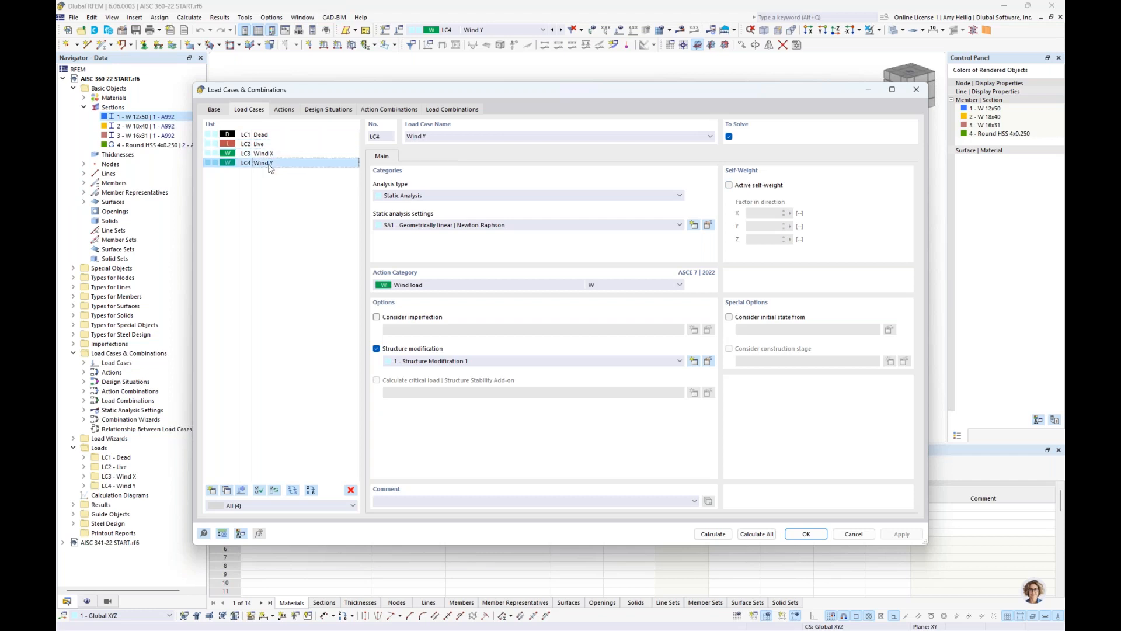
left_click(447, 286)
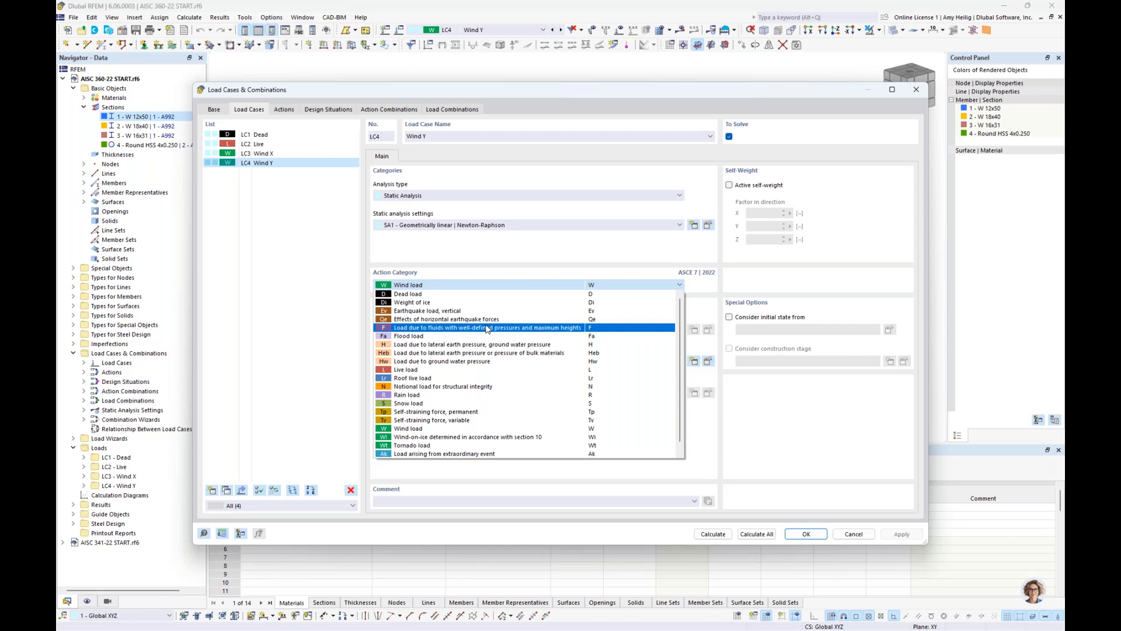
left_click(247, 295)
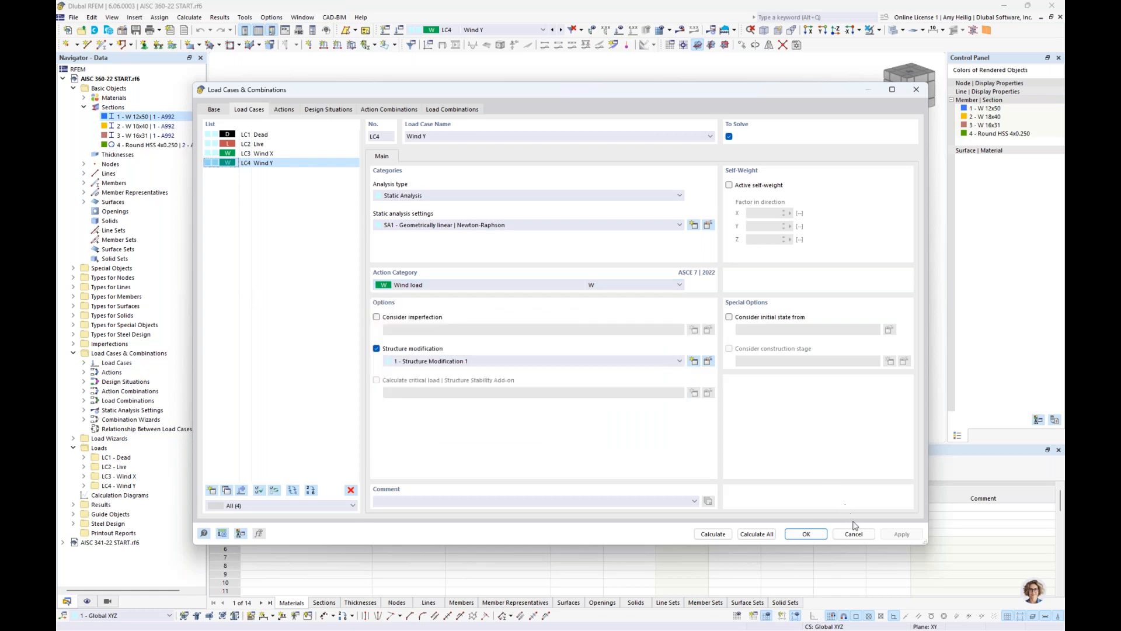
left_click(805, 533)
Make LC1 Dead the active load case and display its surface loads on the frame
left_click(542, 29)
left_click(478, 40)
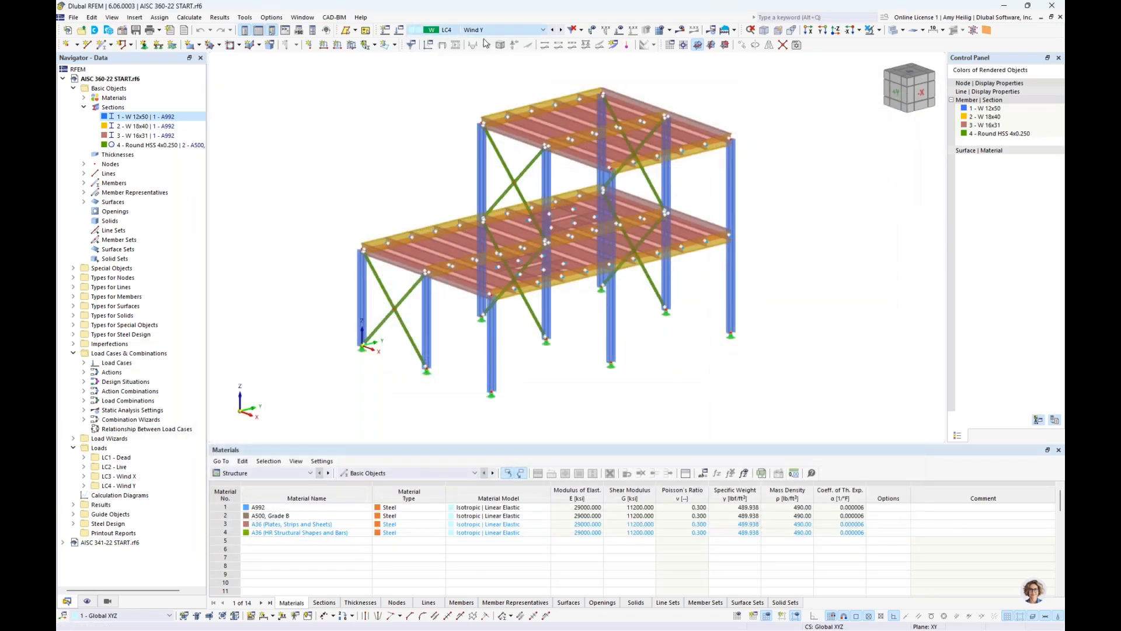
left_click(616, 31)
middle_click_drag(795, 157, 774, 148, "ctrl")
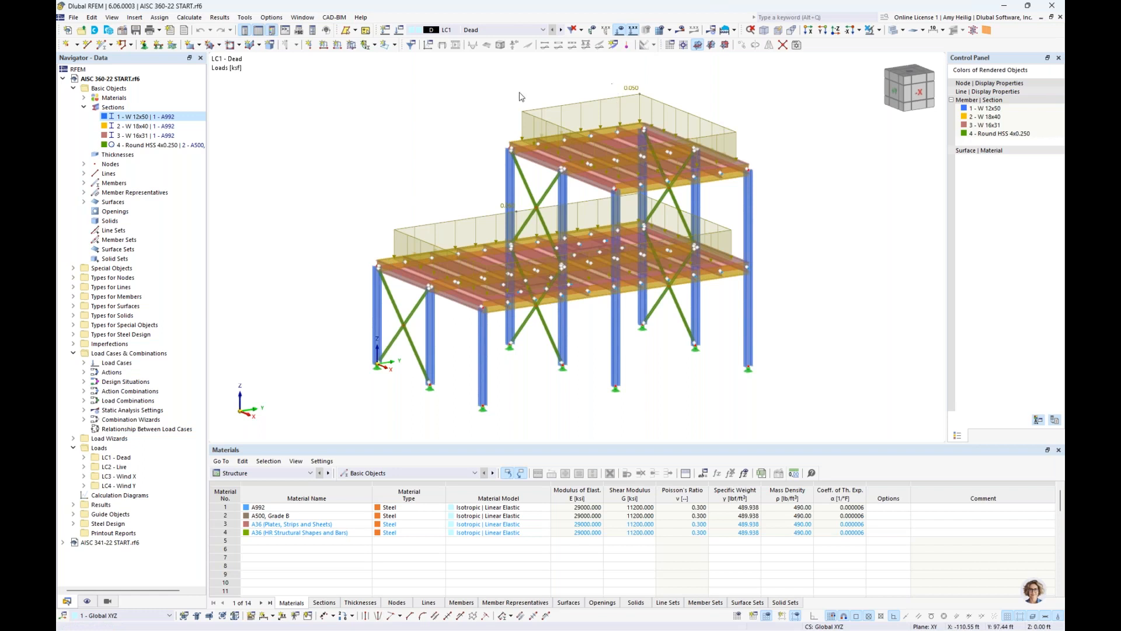
Show the dead loads distributed from the load transfer surfaces onto the beams, and restore the surface load display
left_click(89, 601)
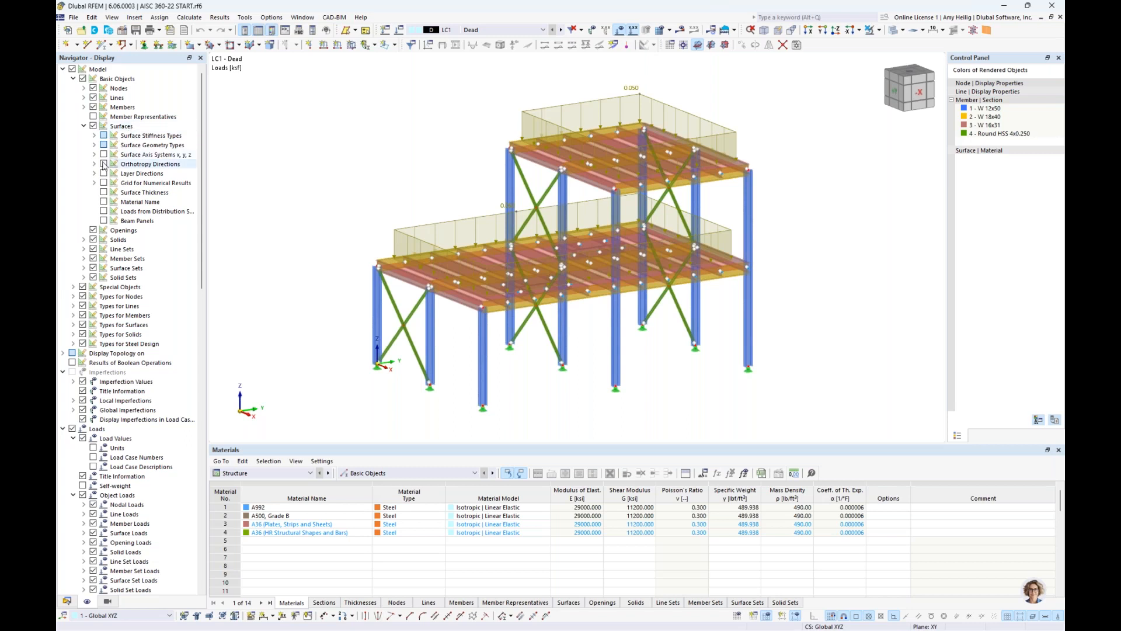
left_click(104, 210)
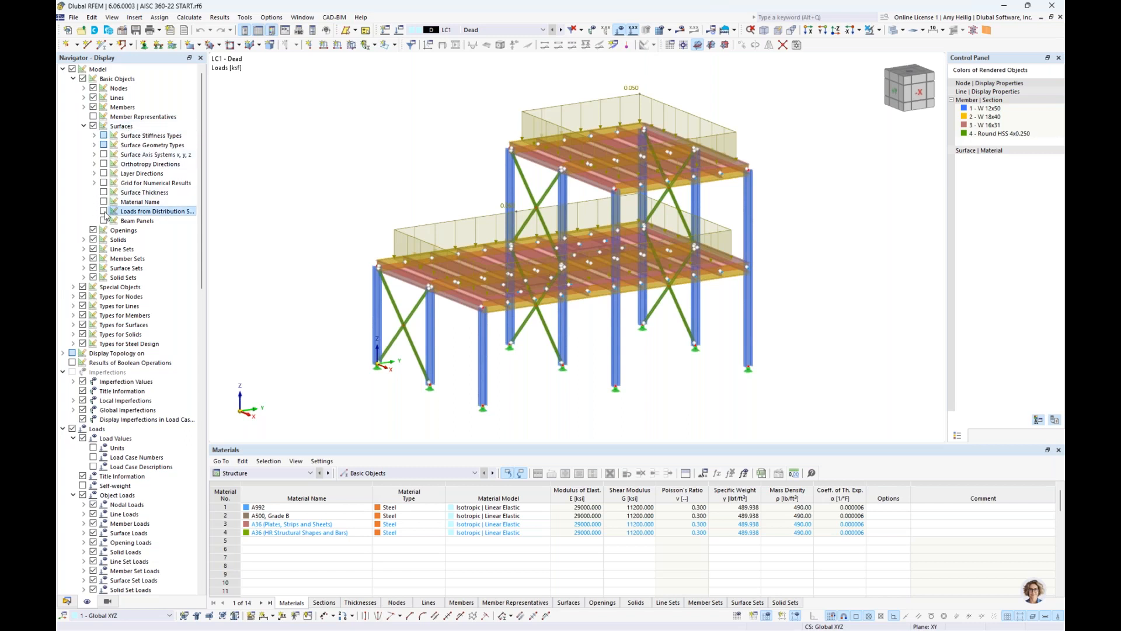
mouse_move(842, 349)
middle_mouse_down("ctrl")
mouse_move(783, 320)
mouse_move(848, 346)
middle_mouse_up("ctrl")
left_click(103, 211)
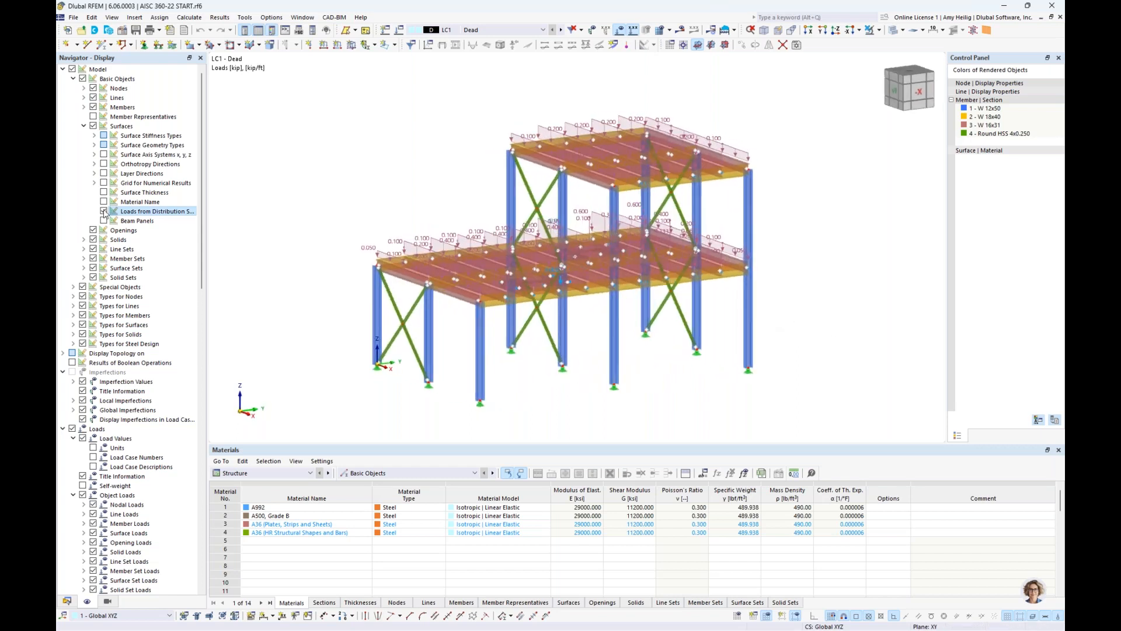
middle_click_drag(406, 144, 412, 164)
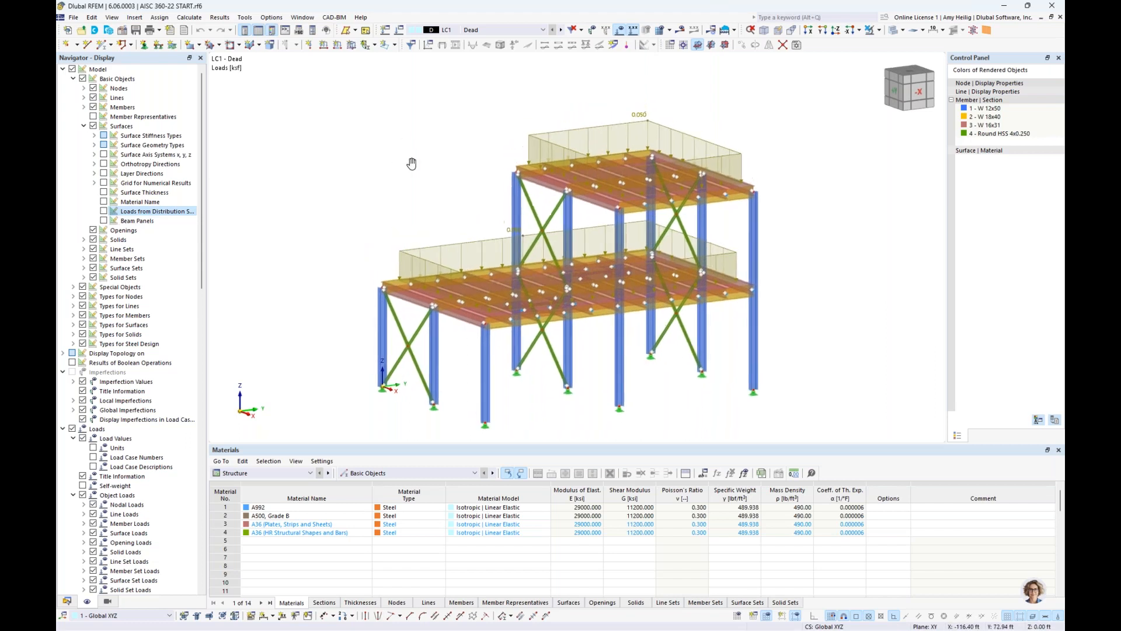
Step through load cases LC2 Live and LC3 Wind X, examining the wind area load on the frame's side
left_click(560, 29)
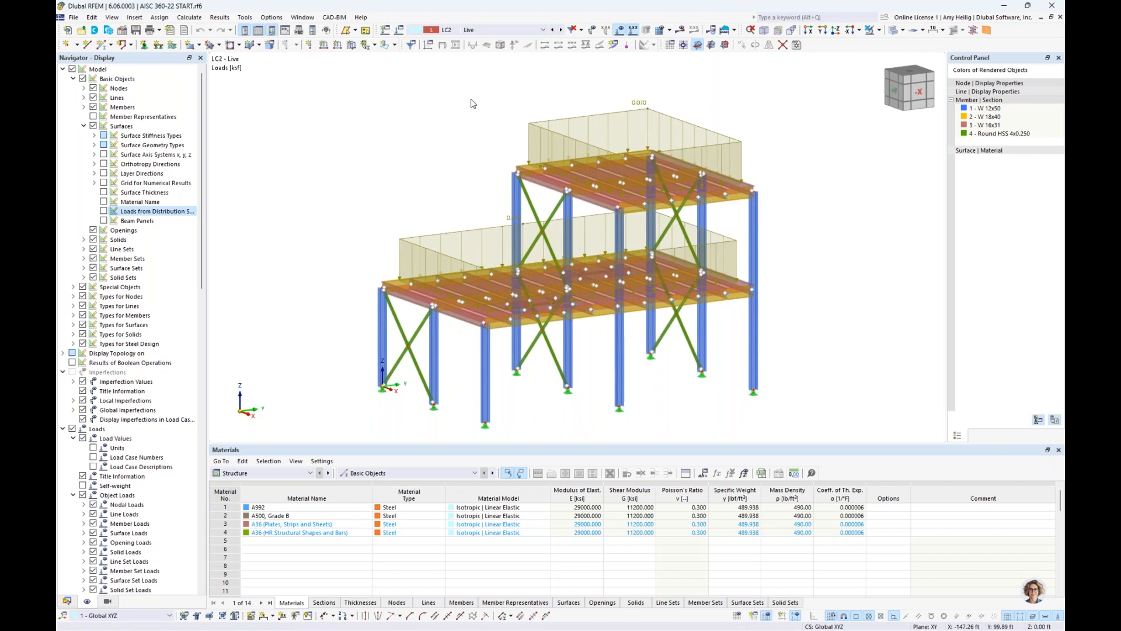
left_click(560, 30)
middle_click_drag(374, 193, 691, 188, "ctrl")
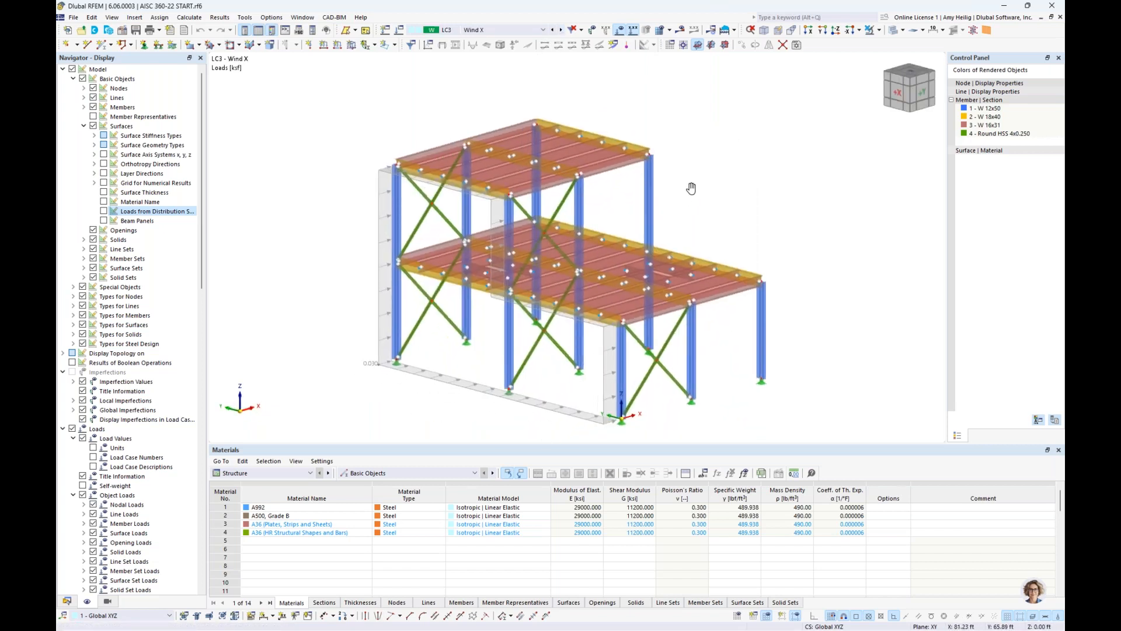
scroll(691, 188, "down", 2)
scroll(474, 233, "up", 2)
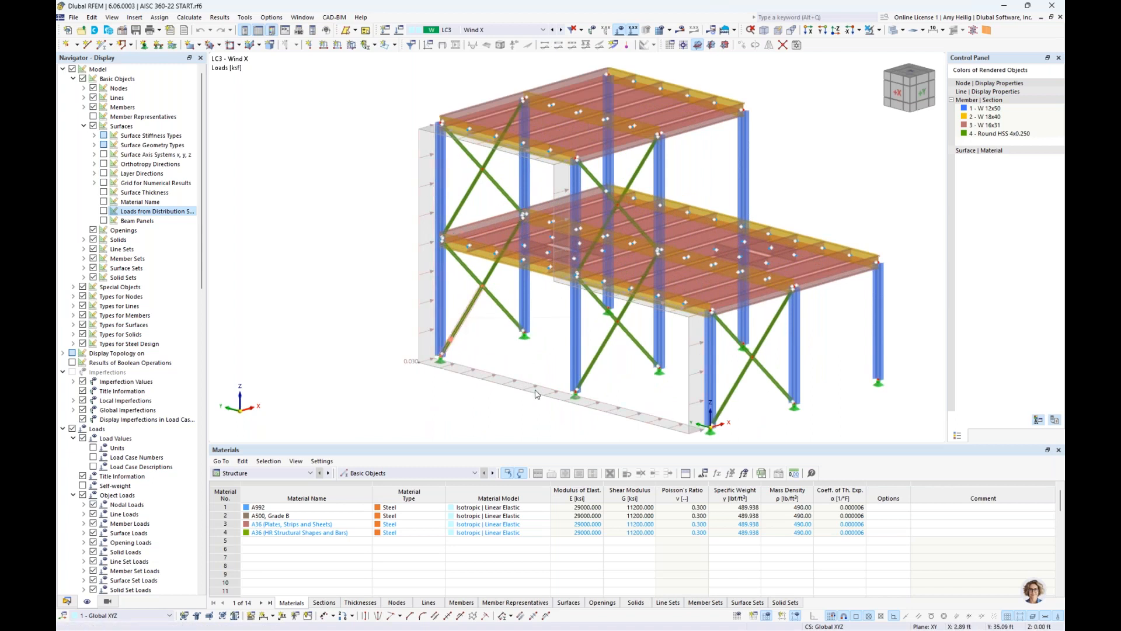
Inspect the Wind X area load wizard's boundary corner nodes and area of load application options, and close it without saving
double_click(428, 161)
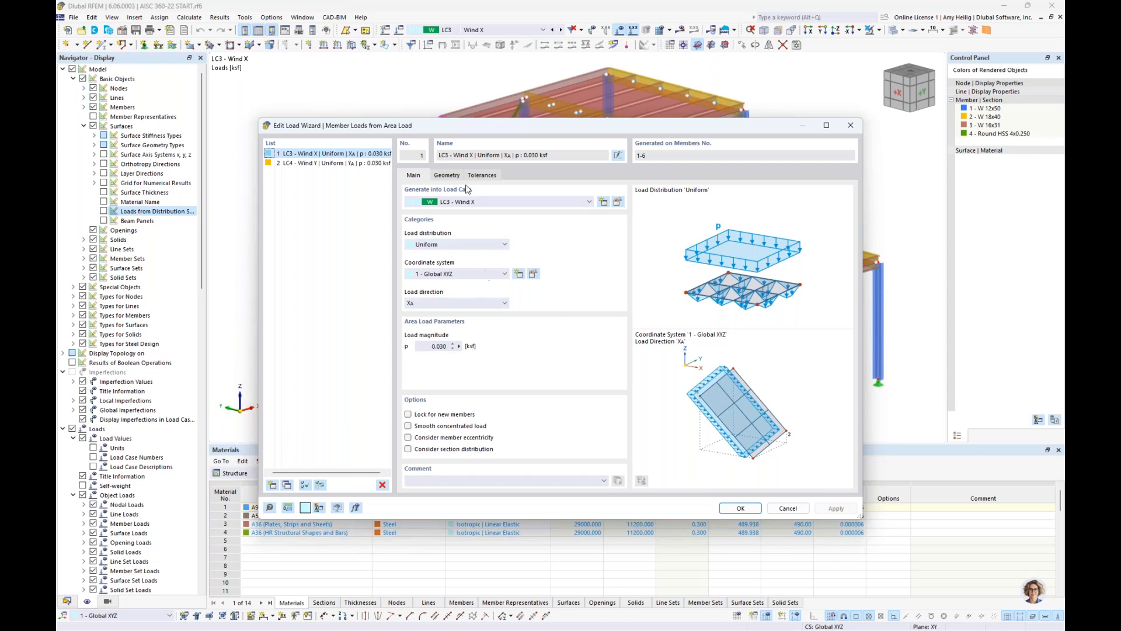
left_click(449, 175)
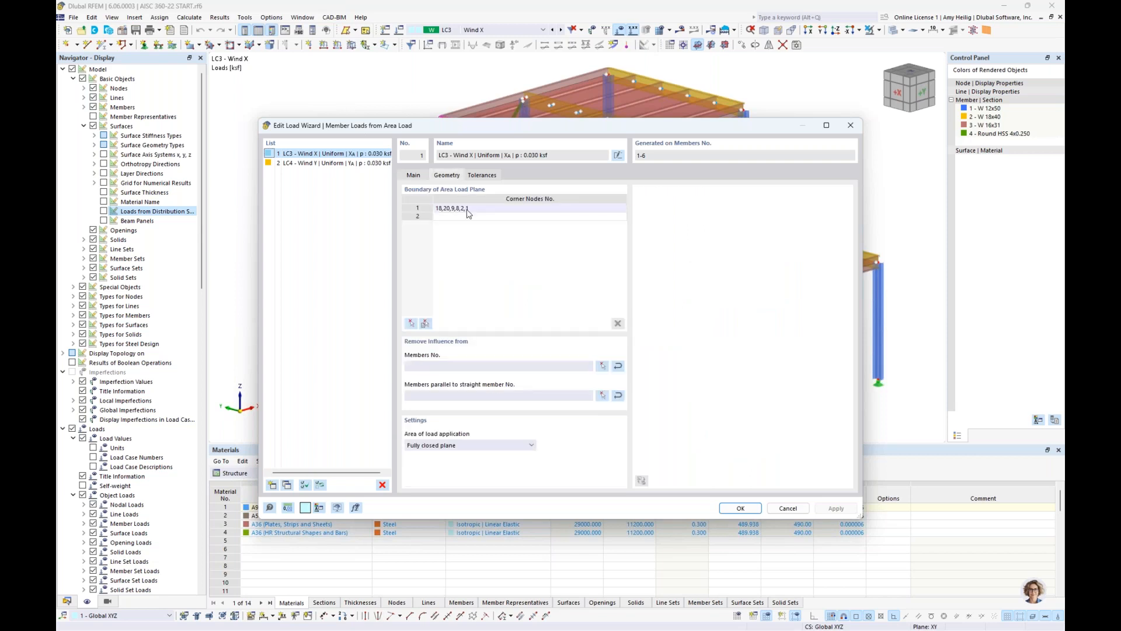
left_click_drag(507, 134, 644, 407)
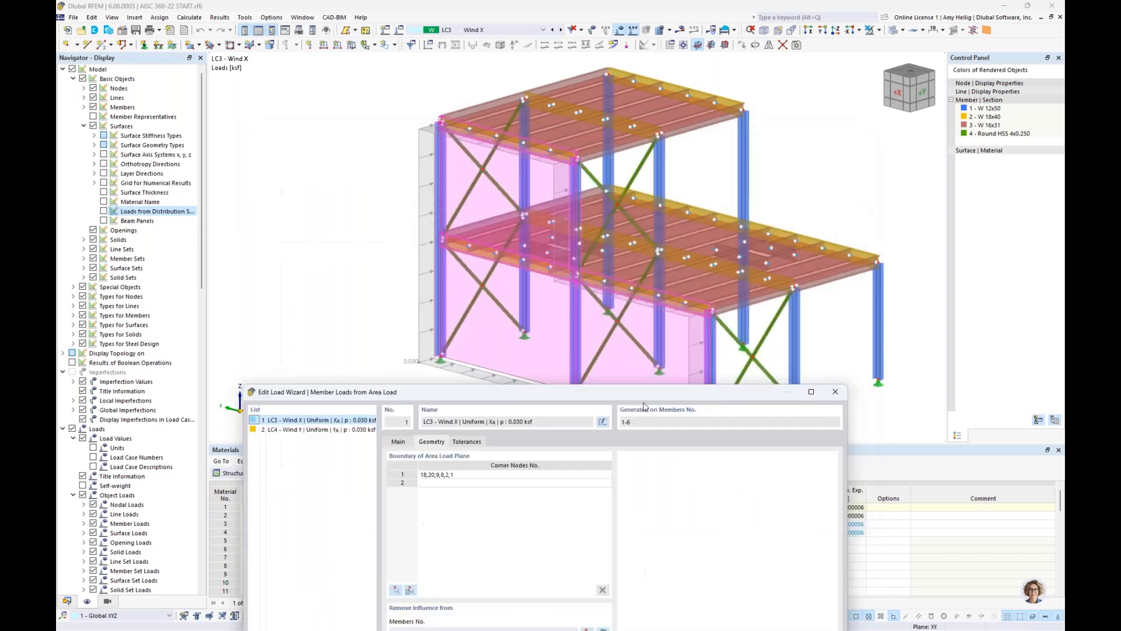
left_click_drag(501, 391, 515, 99)
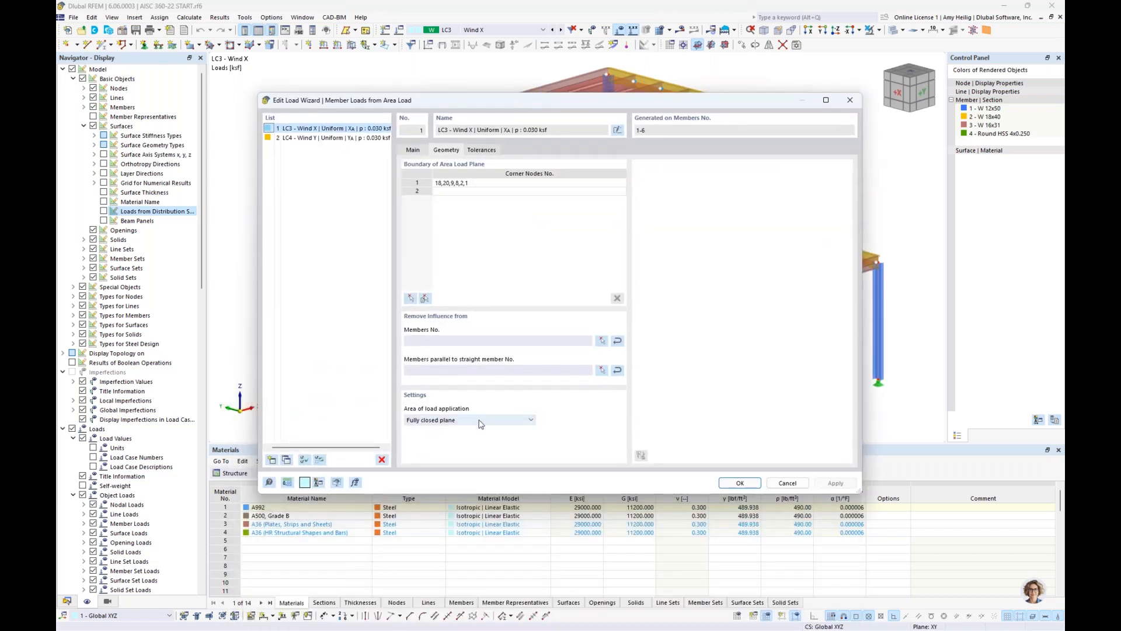
left_click(480, 421)
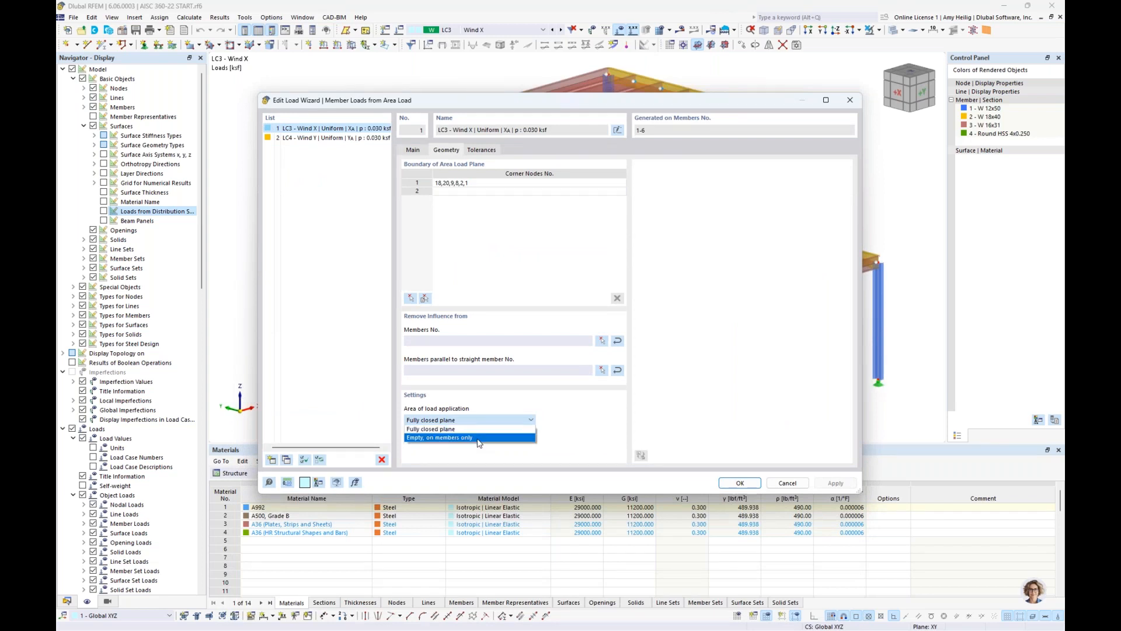
left_click(563, 450)
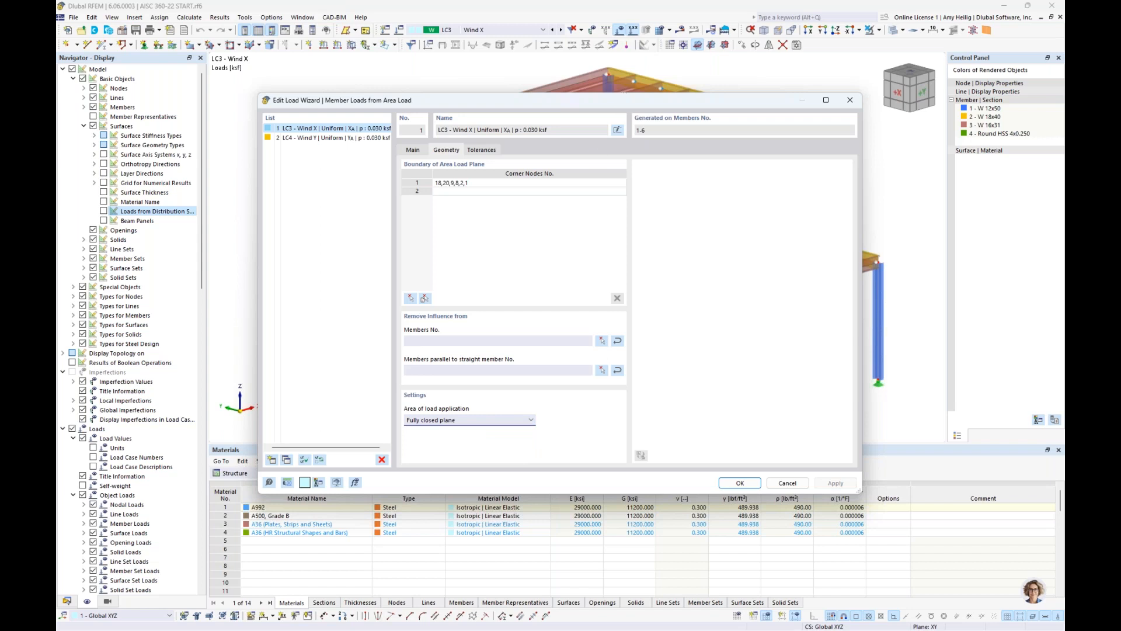
left_click(778, 484)
Switch the Wind X area load to separate display of its generated member loads and back to the area load display
right_click(425, 279)
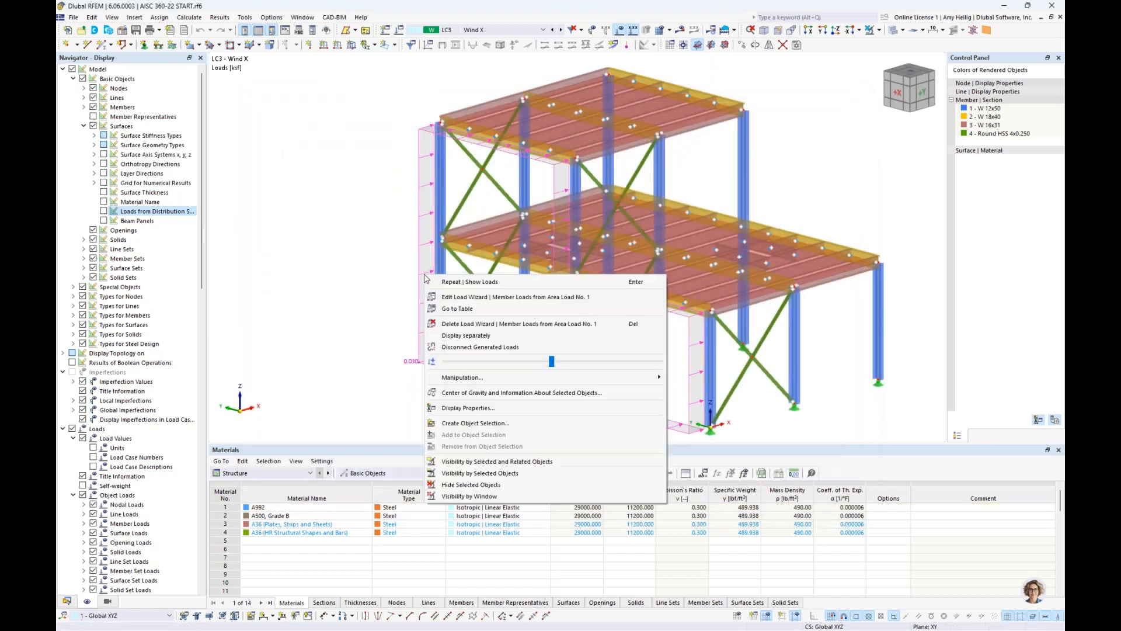
left_click(584, 326)
middle_click_drag(604, 350, 466, 204, "ctrl")
right_click(466, 204)
left_click(488, 264)
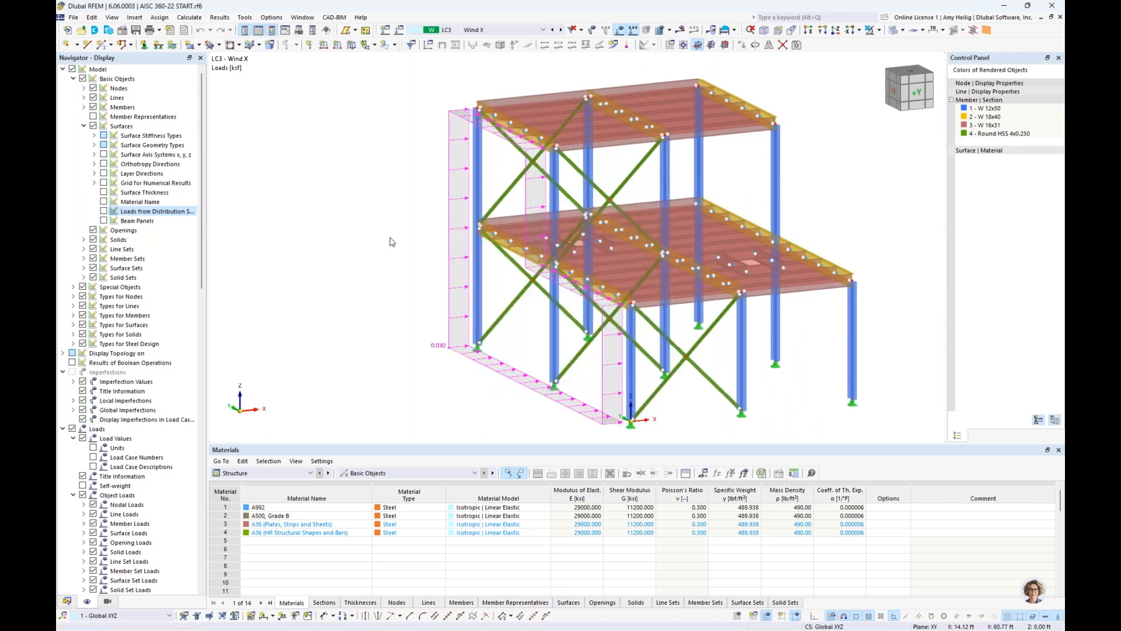
Show load case LC4 Wind Y, switch its area load to separate display of the generated member loads, and restore the area load display
left_click(560, 30)
middle_click_drag(701, 175, 435, 257, "ctrl")
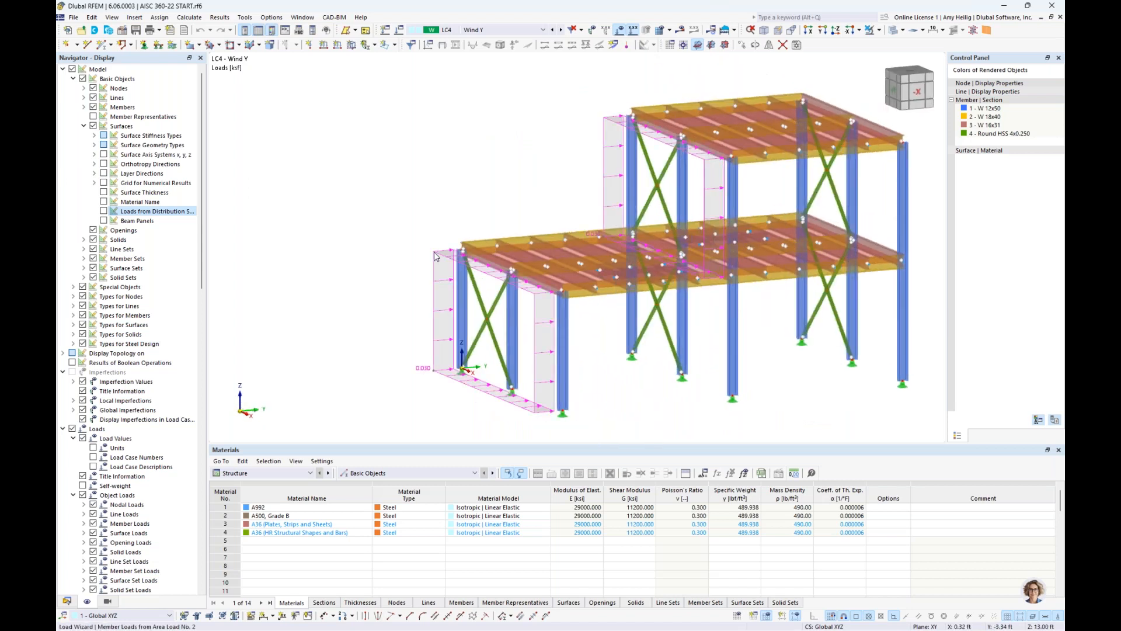
right_click(435, 257)
left_click(446, 309)
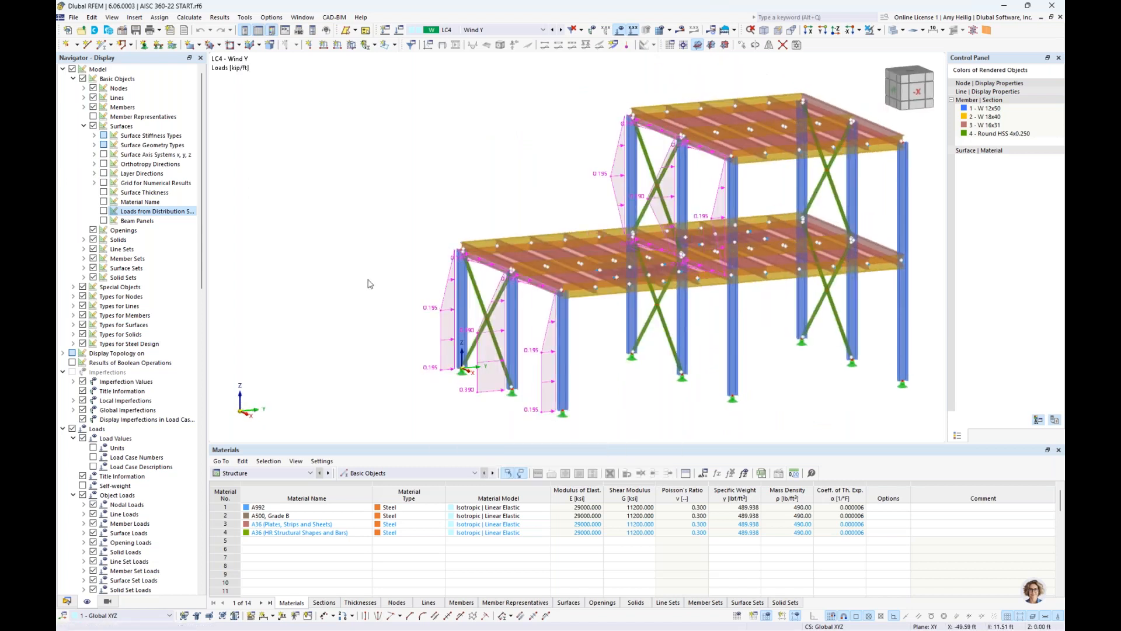
right_click(445, 310)
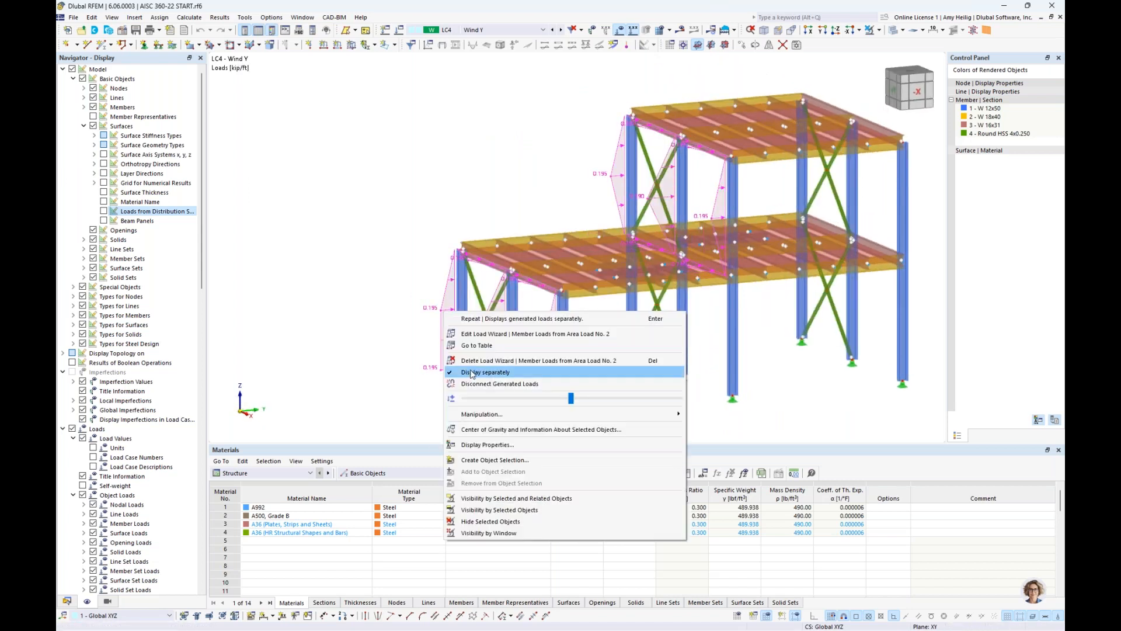
left_click(471, 374)
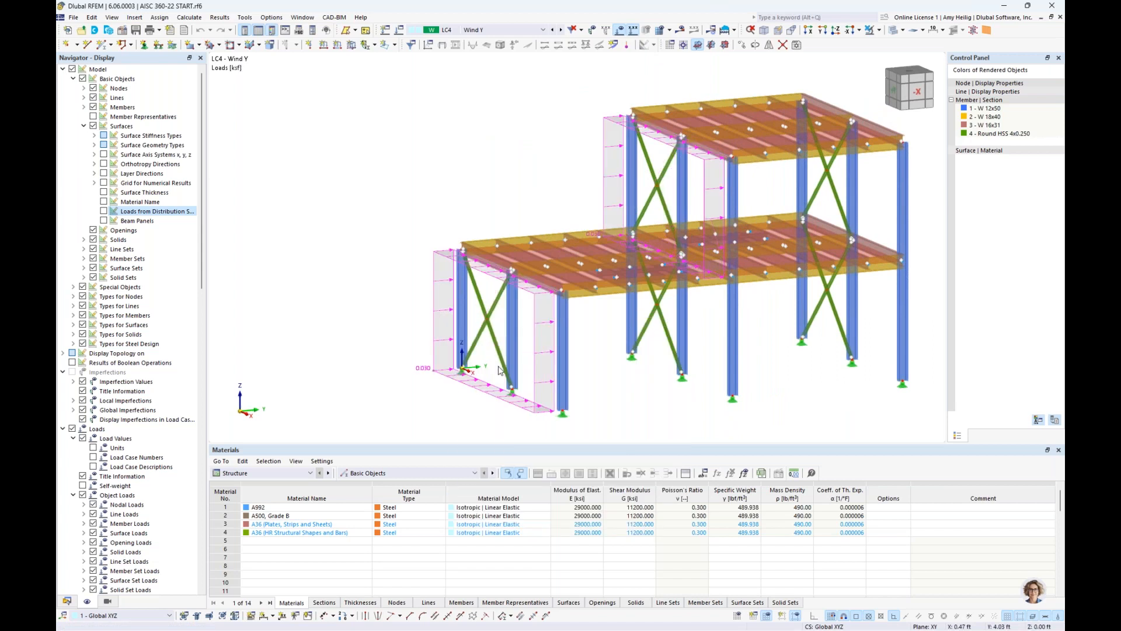
left_click(430, 166)
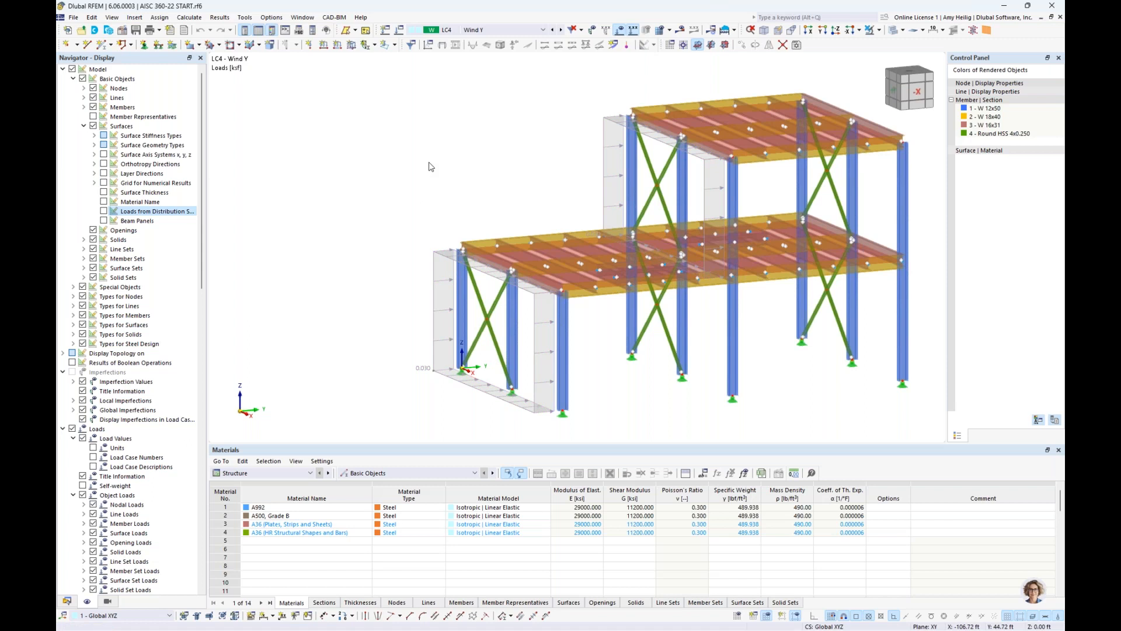
Review the load combination standard, the LRFD and ASD design situations, and load combinations CO1 and CO9 in the load cases and combinations settings
left_click(402, 35)
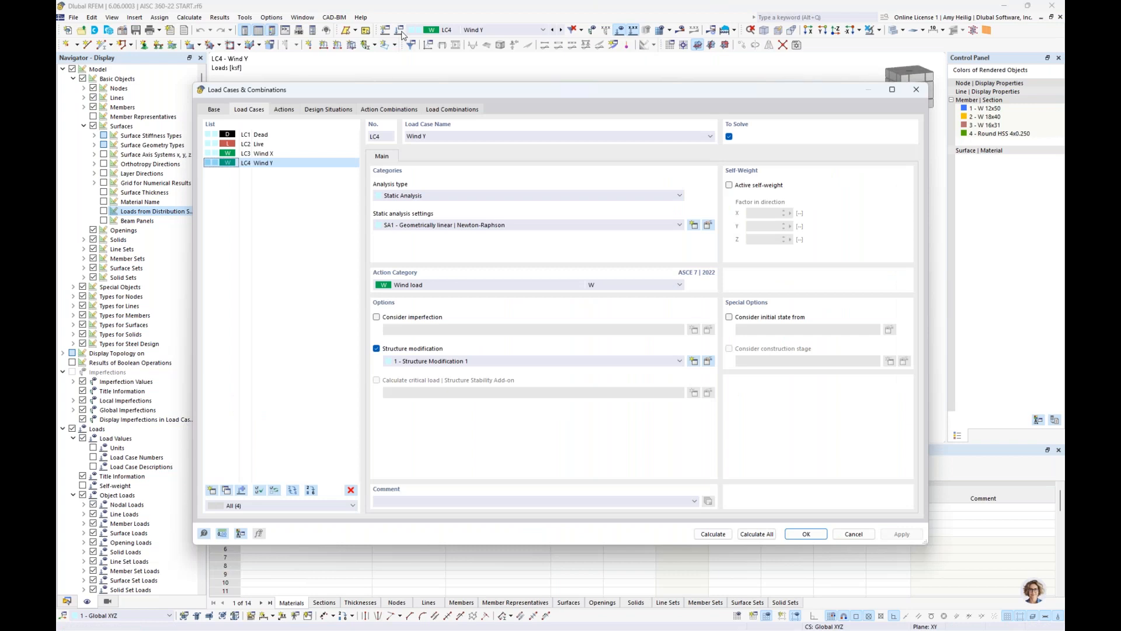
left_click(221, 113)
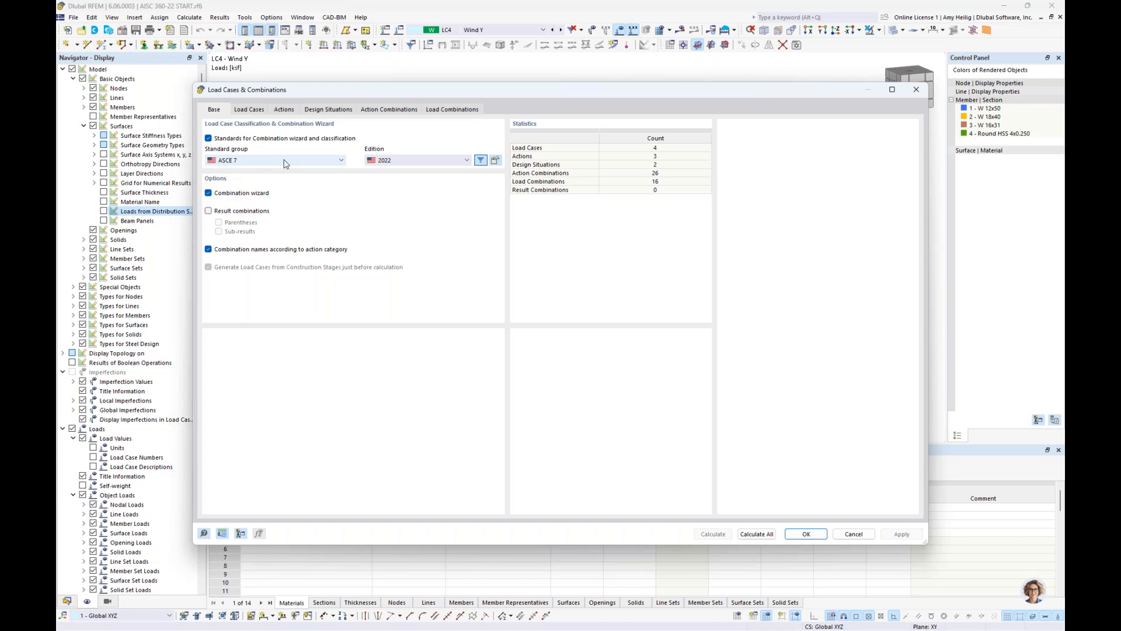
left_click(314, 114)
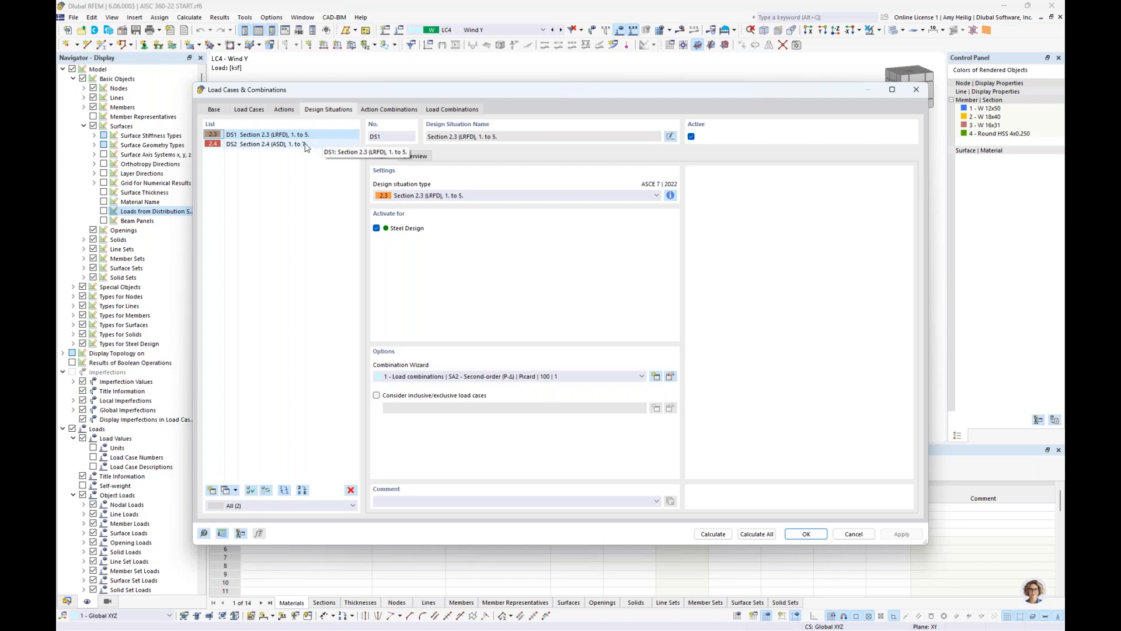
left_click(304, 146)
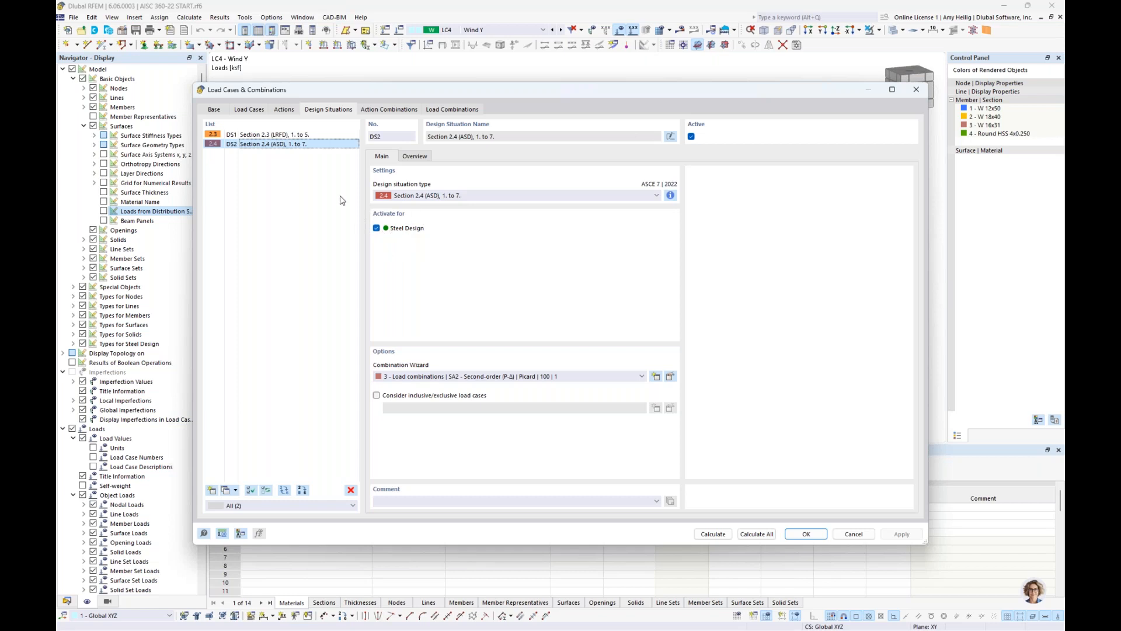
left_click(310, 138)
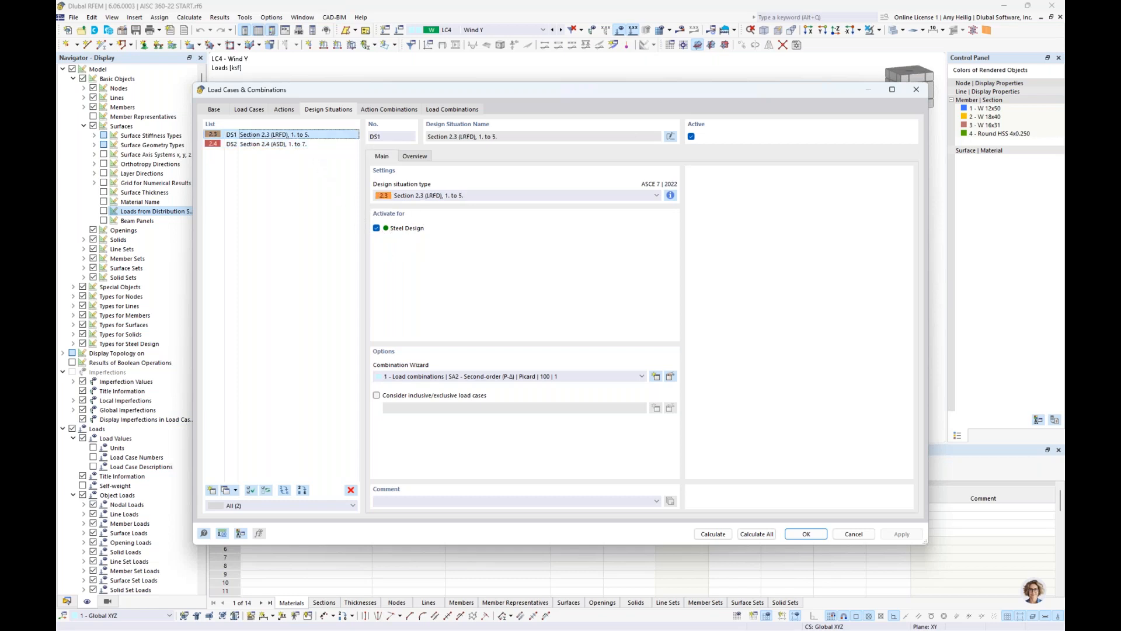
left_click(449, 110)
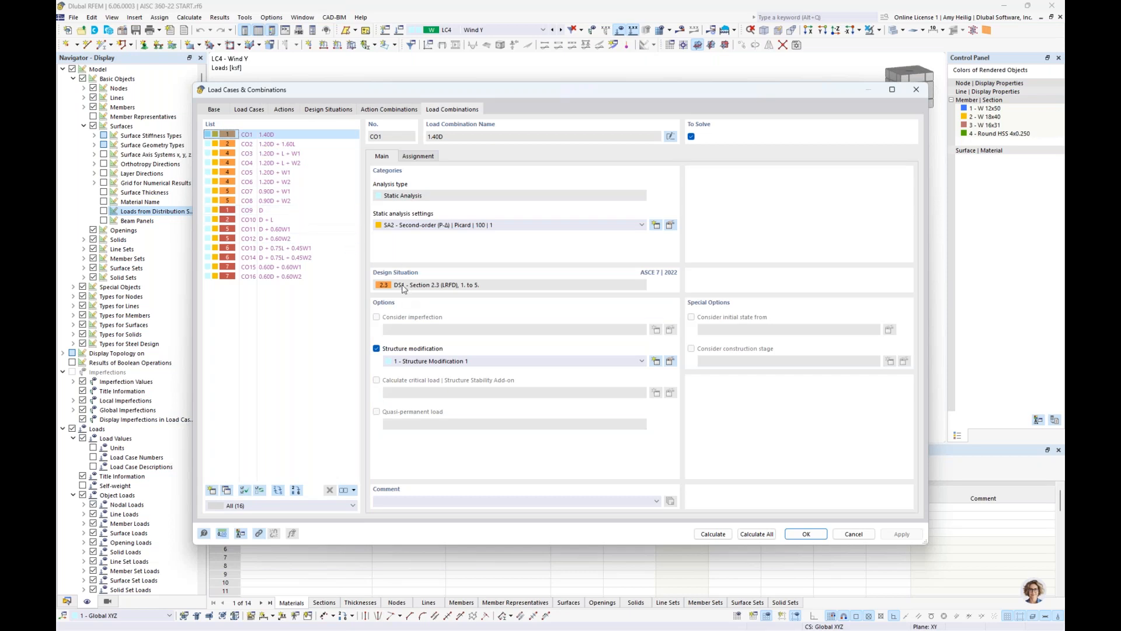
left_click(292, 210)
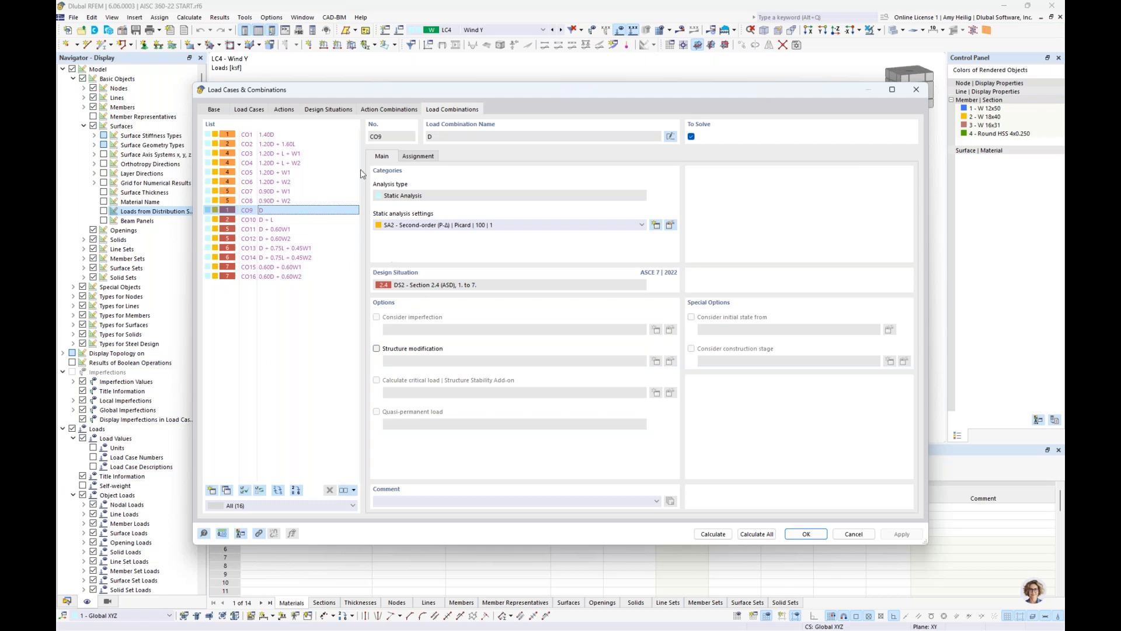
Open the combination wizard assigned to design situation DS1 and examine the available static analysis settings, keeping SA2 Second-order
left_click(336, 111)
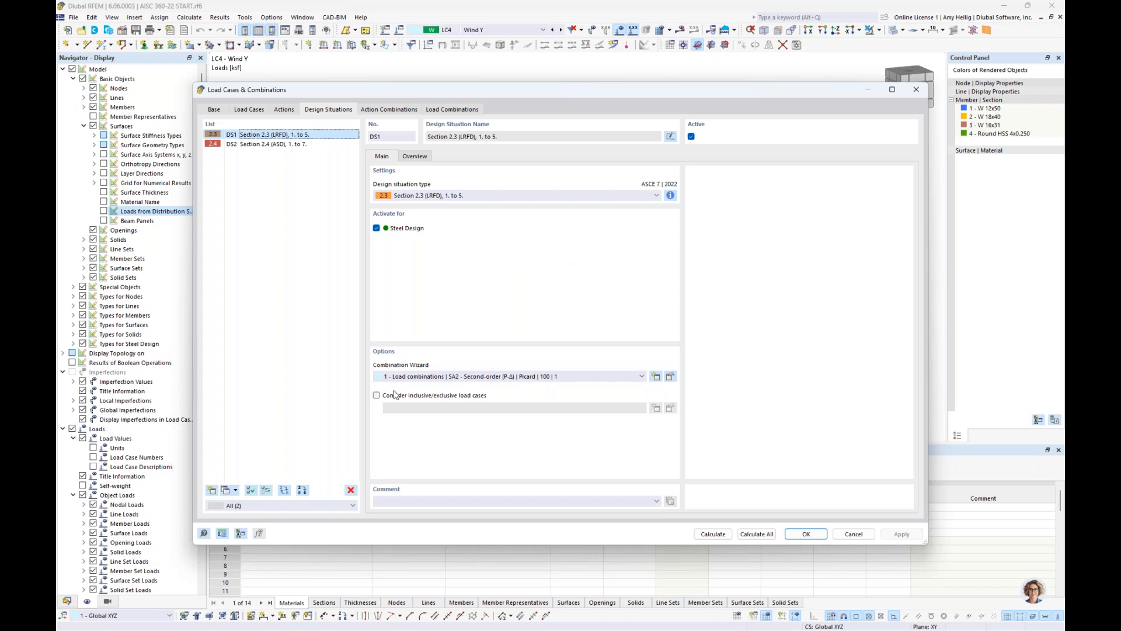
left_click(670, 377)
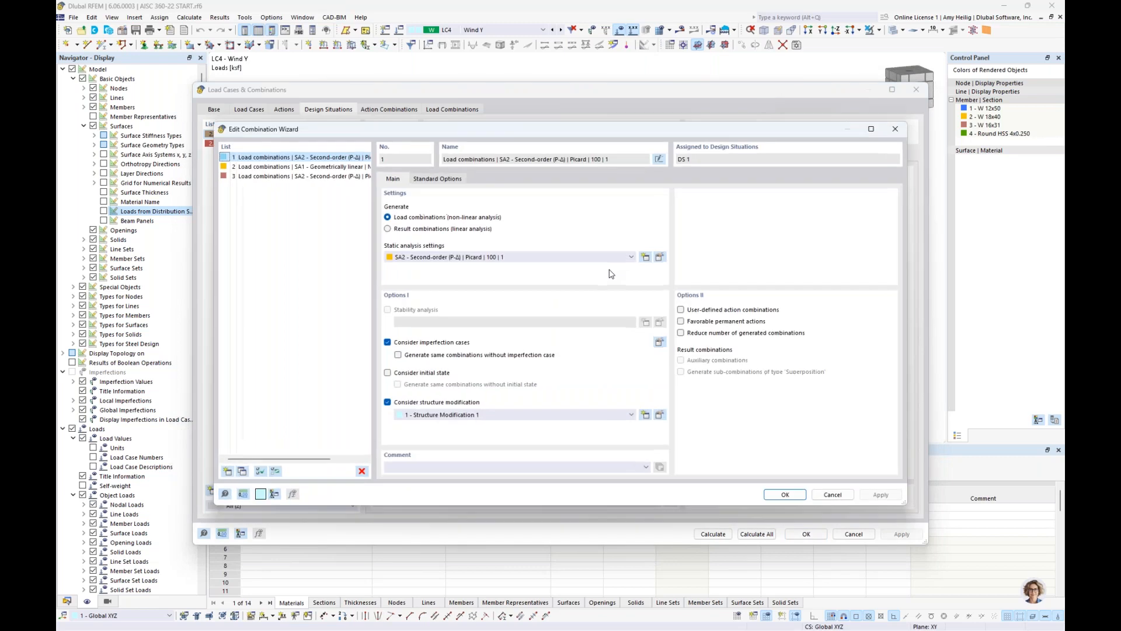
left_click(556, 262)
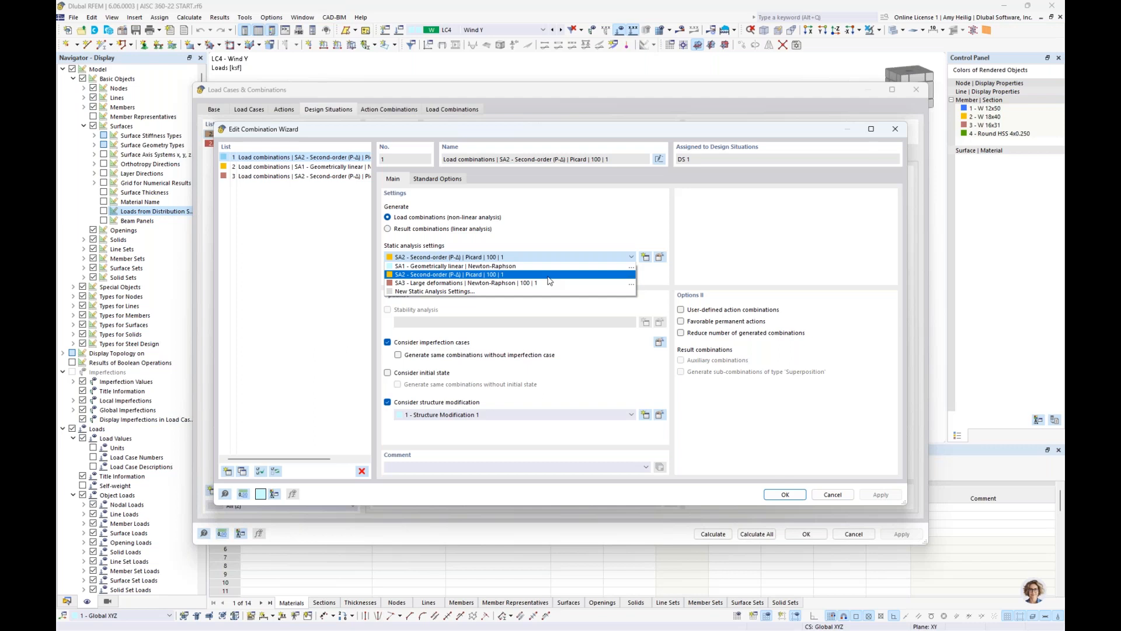
left_click(578, 223)
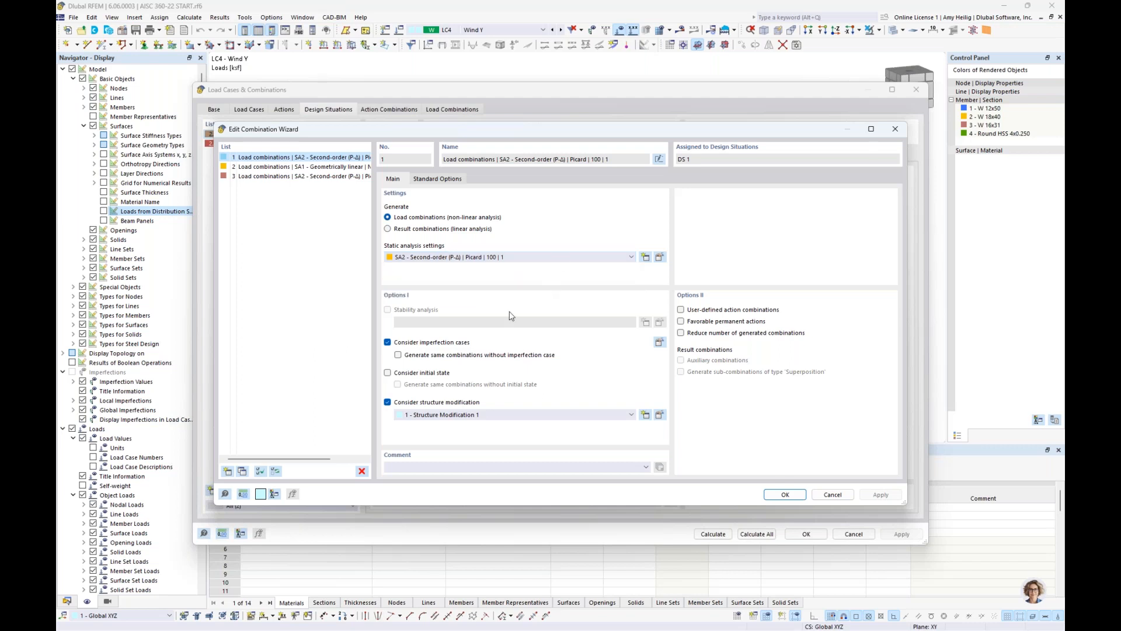
Inspect the member stiffness modification in Structure Modification 1, including its available modification types, and close it without saving
left_click(659, 414)
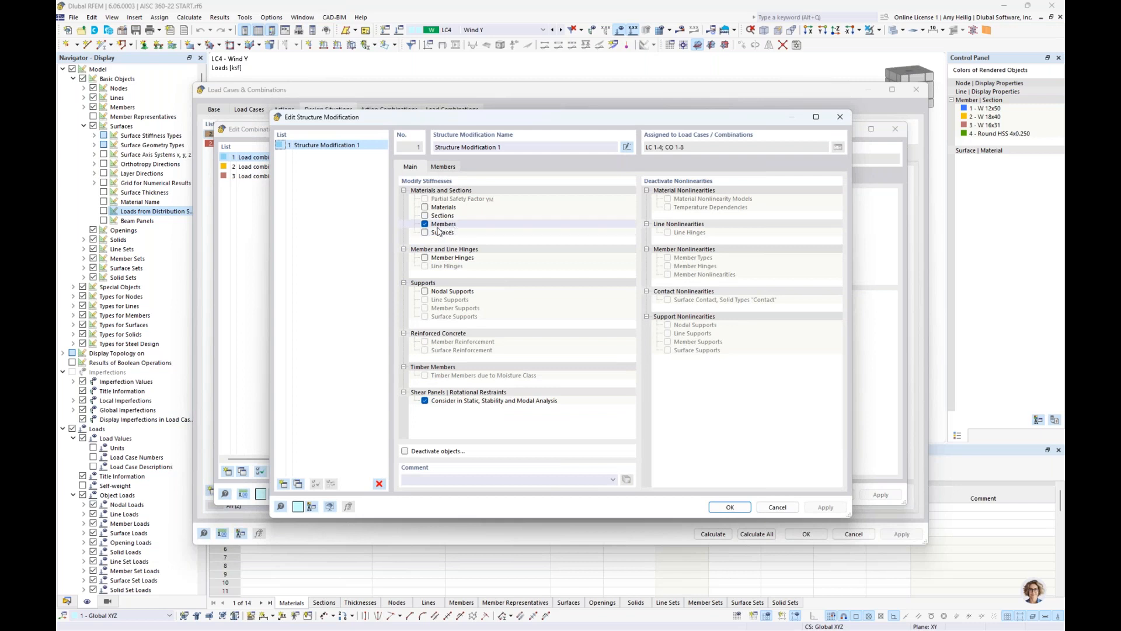
left_click(443, 167)
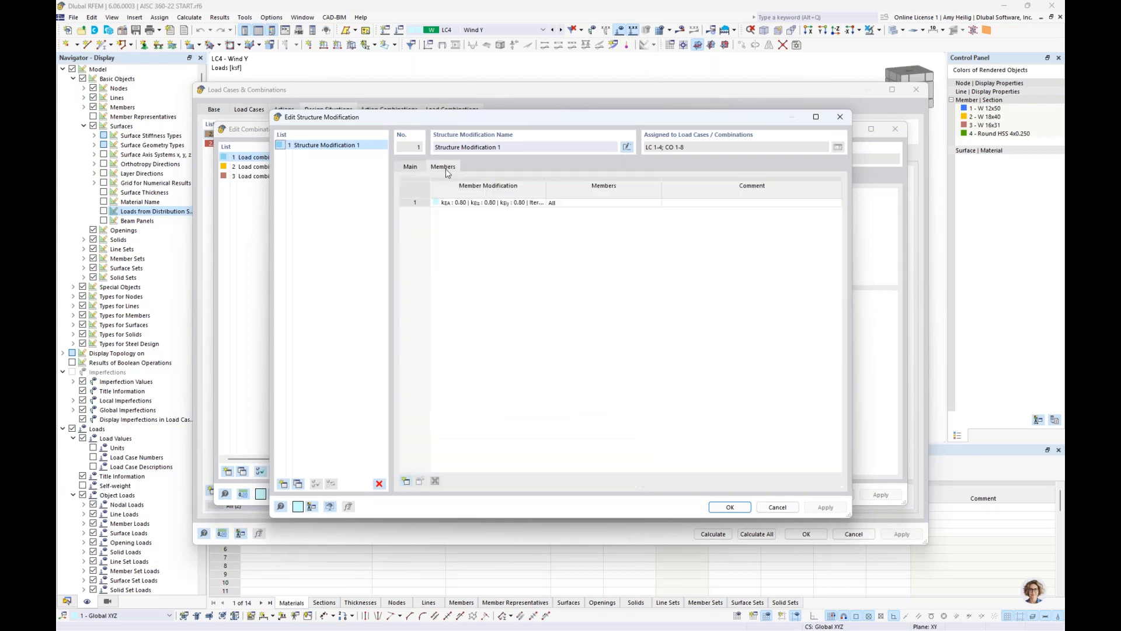
left_click(533, 204)
left_click(535, 204)
left_click(541, 204)
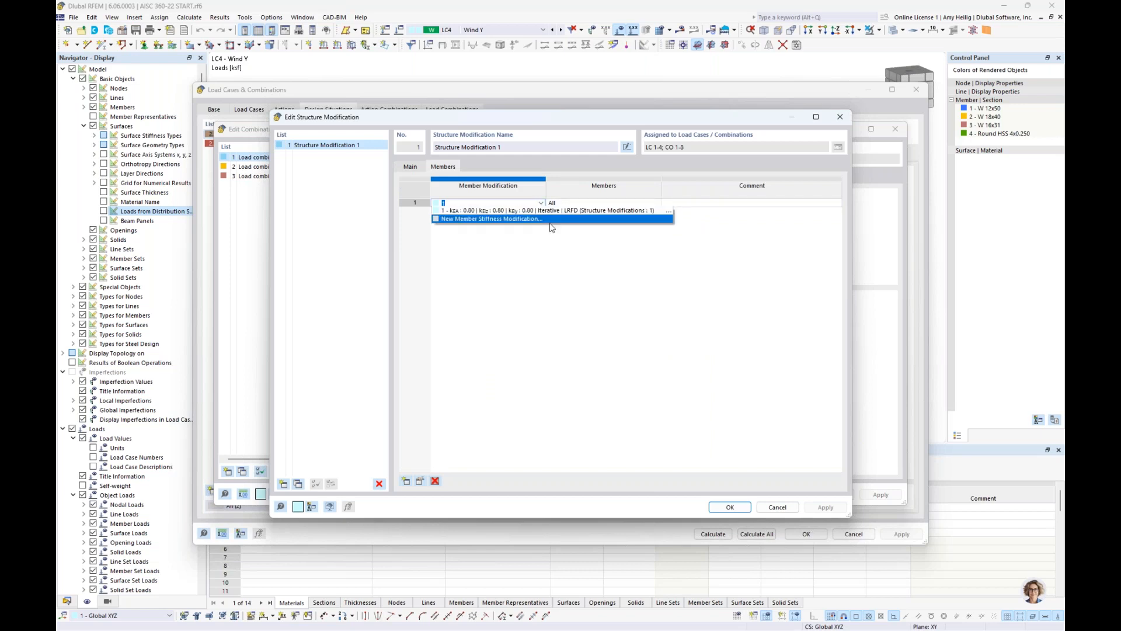
left_click(670, 213)
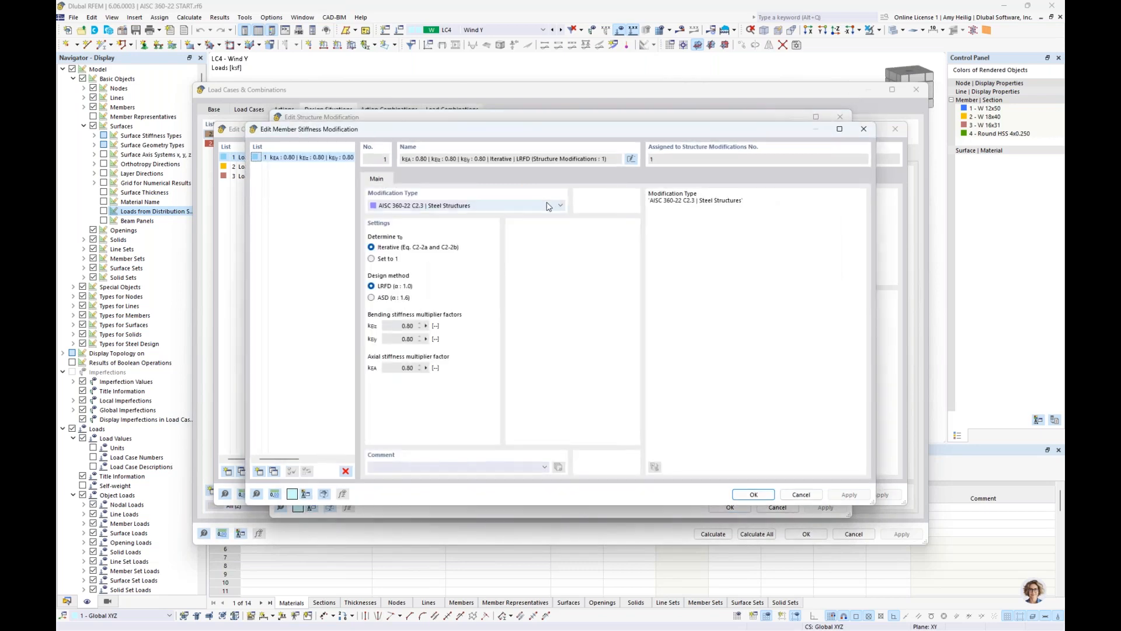
left_click(548, 206)
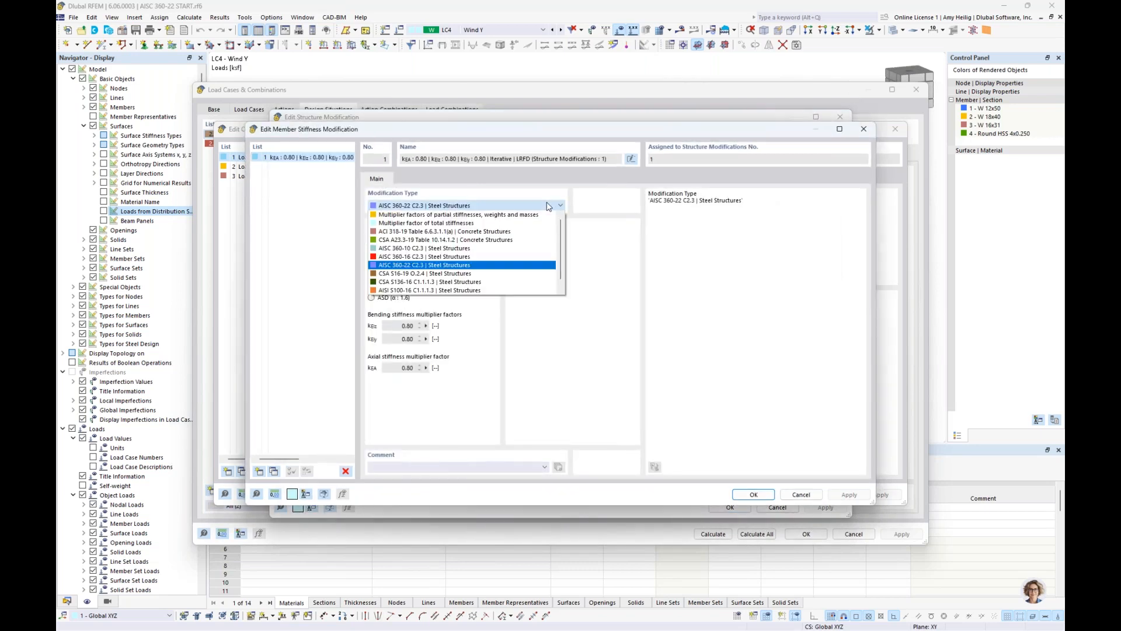
left_click(413, 268)
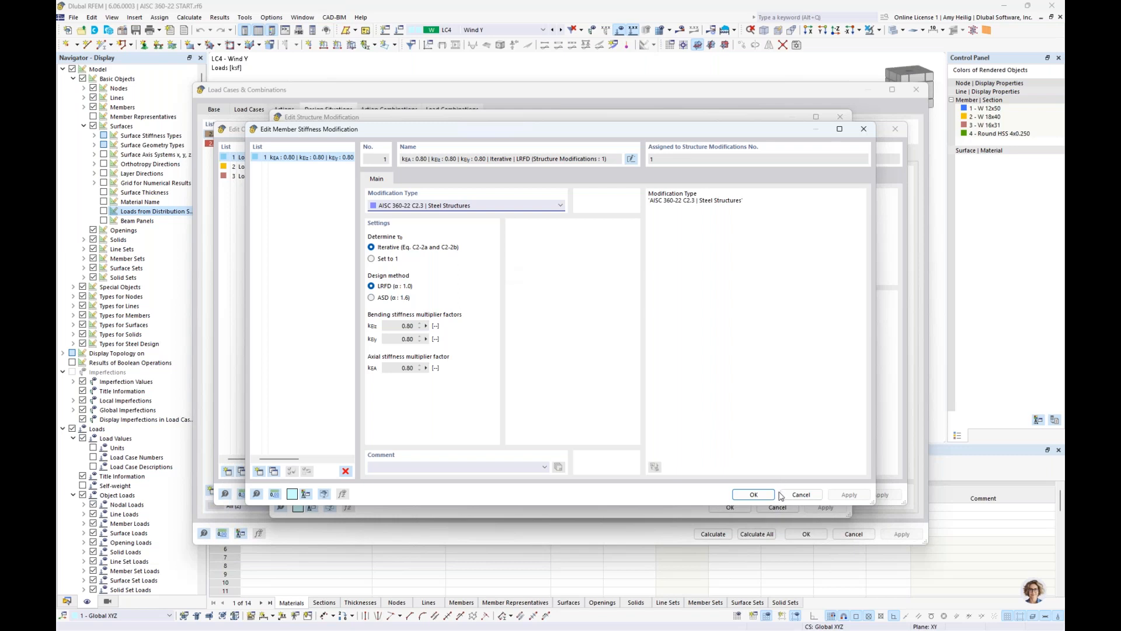
left_click(801, 494)
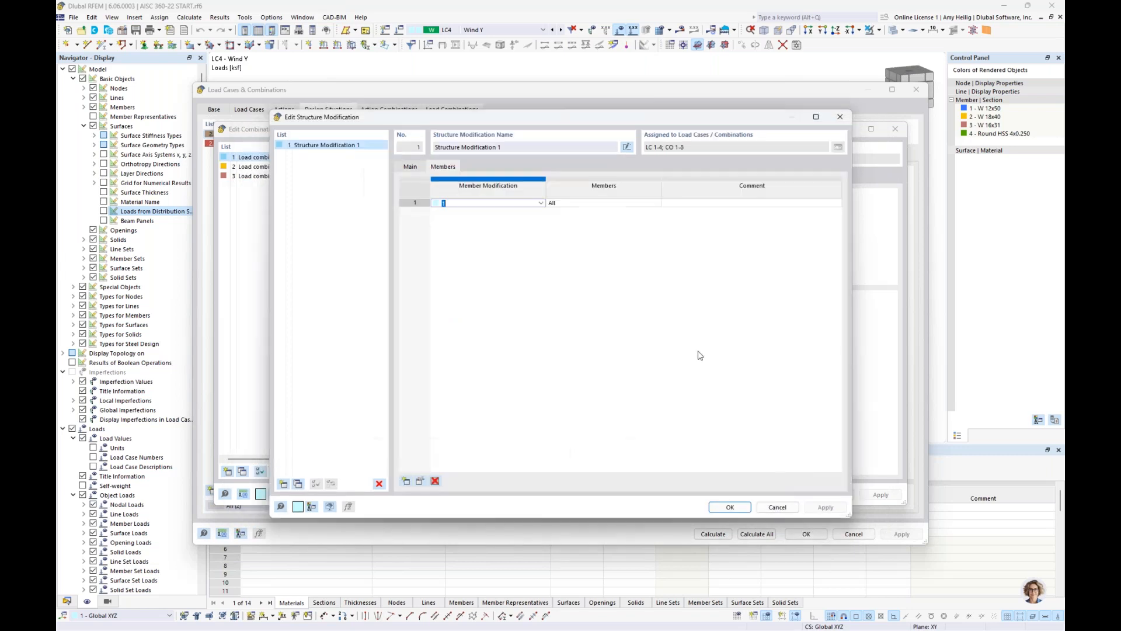
Check which members the stiffness modification is assigned to, and close Structure Modification 1 without saving
left_click(578, 204)
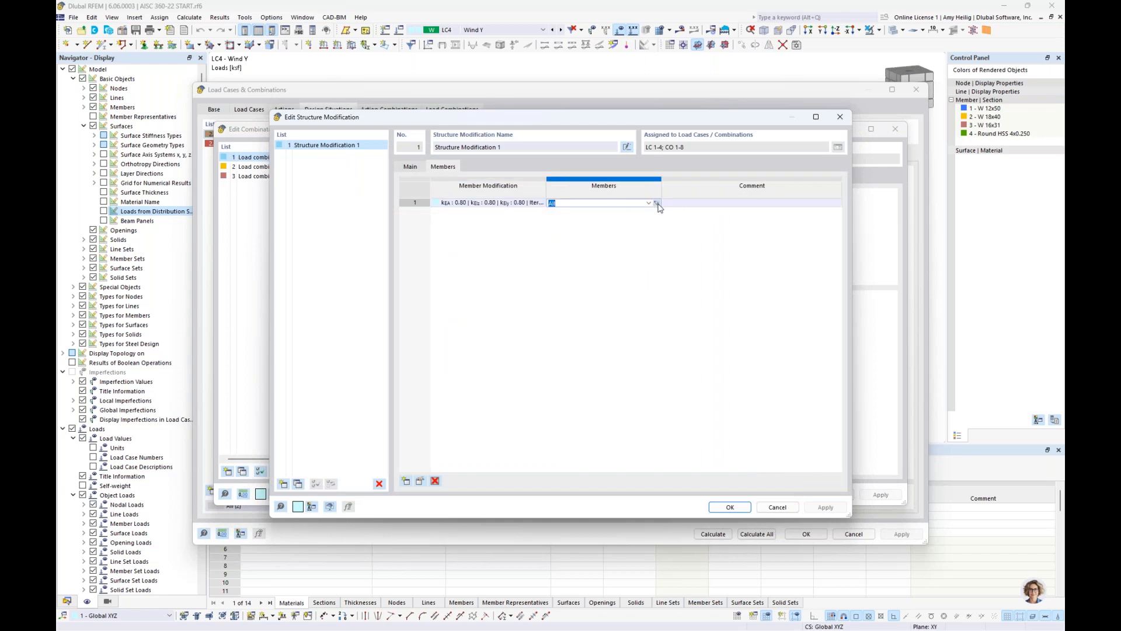
left_click(589, 201)
left_click(776, 507)
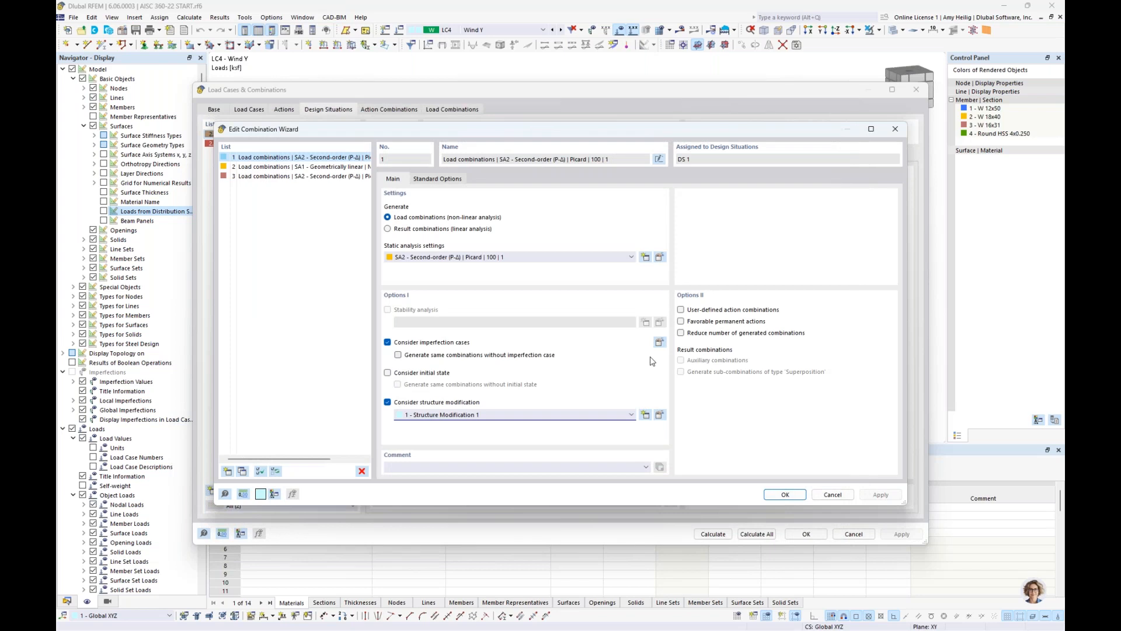
Examine the settings of combination wizard 3, assigned to design situation DS2, and close the wizard without saving
left_click_drag(549, 130, 557, 206)
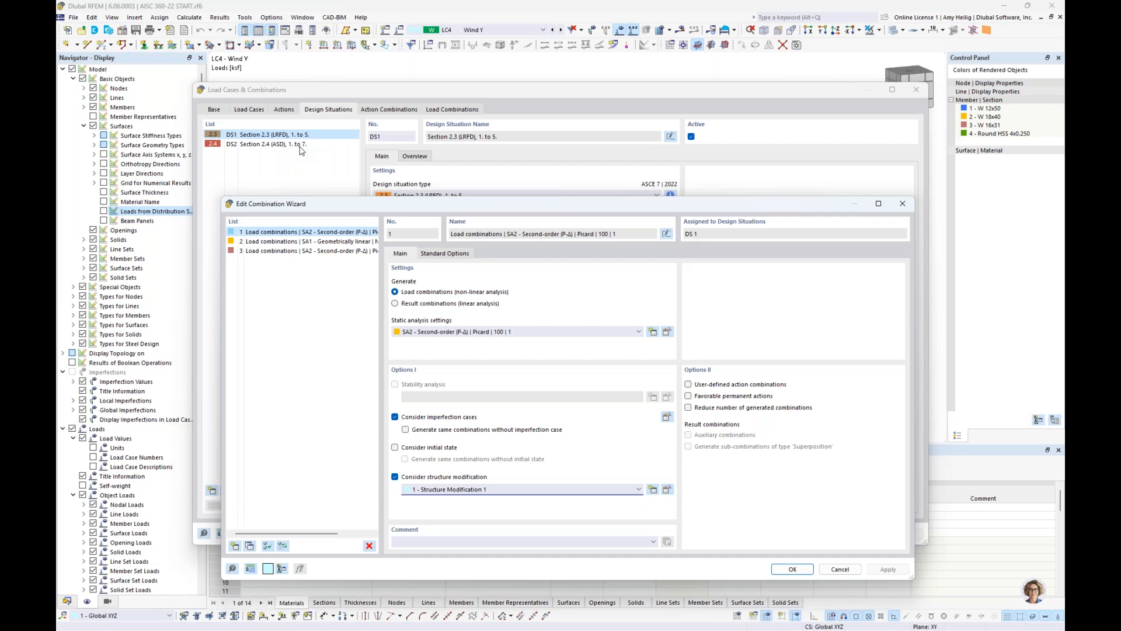
left_click(308, 252)
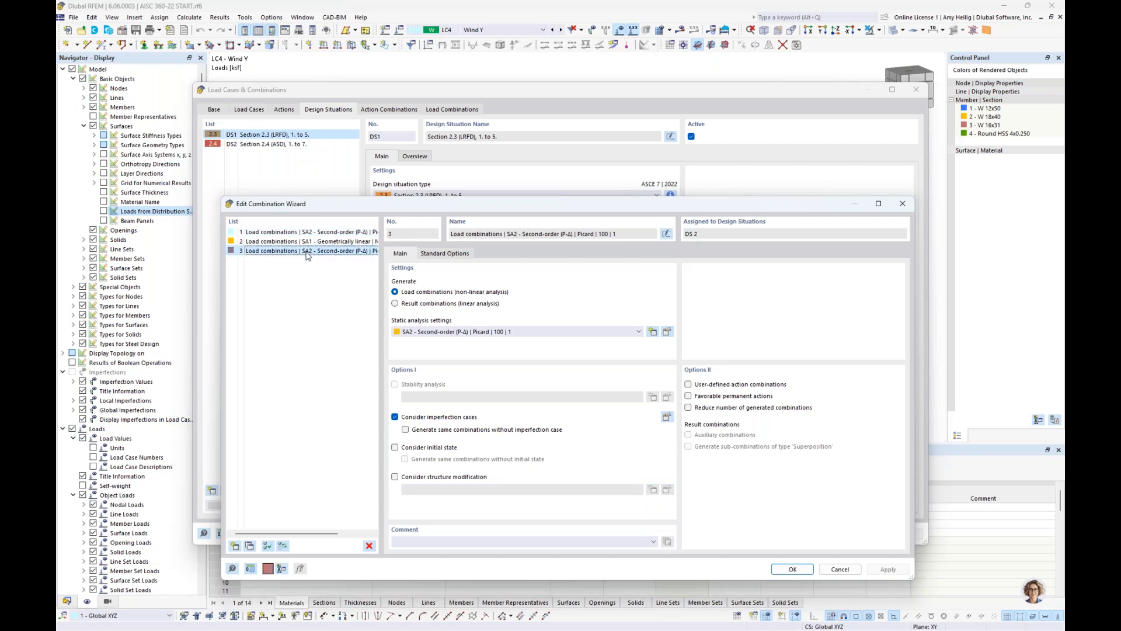
left_click_drag(362, 203, 377, 131)
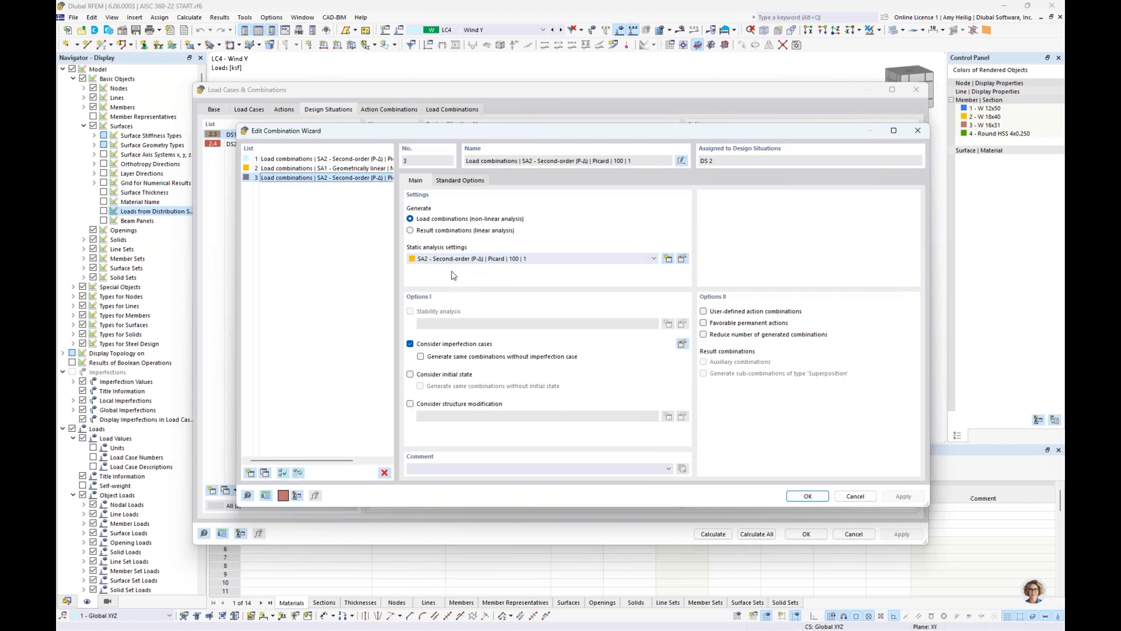
left_click(856, 496)
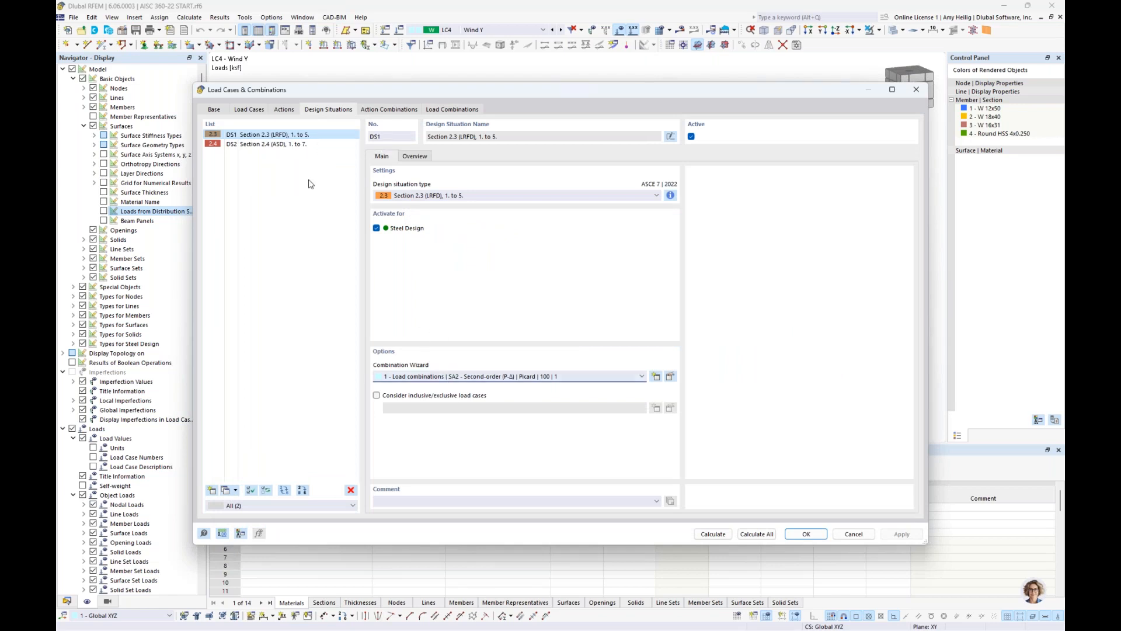
Look through the combination wizards available for the ASD design situation DS2, keeping wizard 3
left_click(301, 149)
left_click(455, 379)
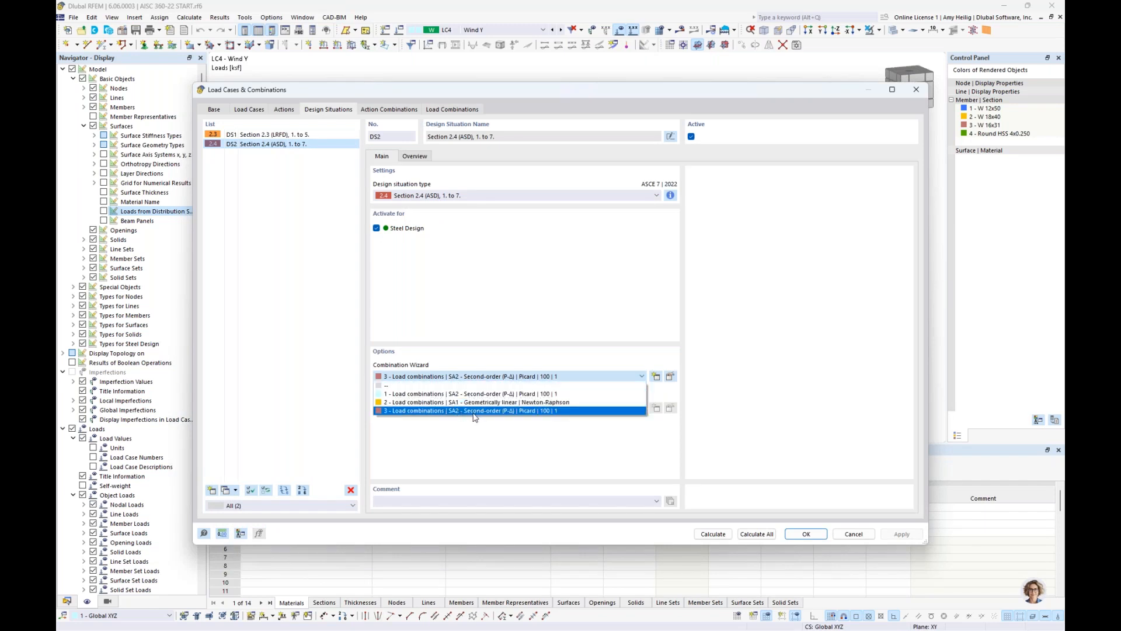
left_click(543, 299)
Compare the structure modification setting across LRFD load combinations CO2, CO3, CO5 and CO6 and ASD combinations CO10 to CO12
left_click(471, 110)
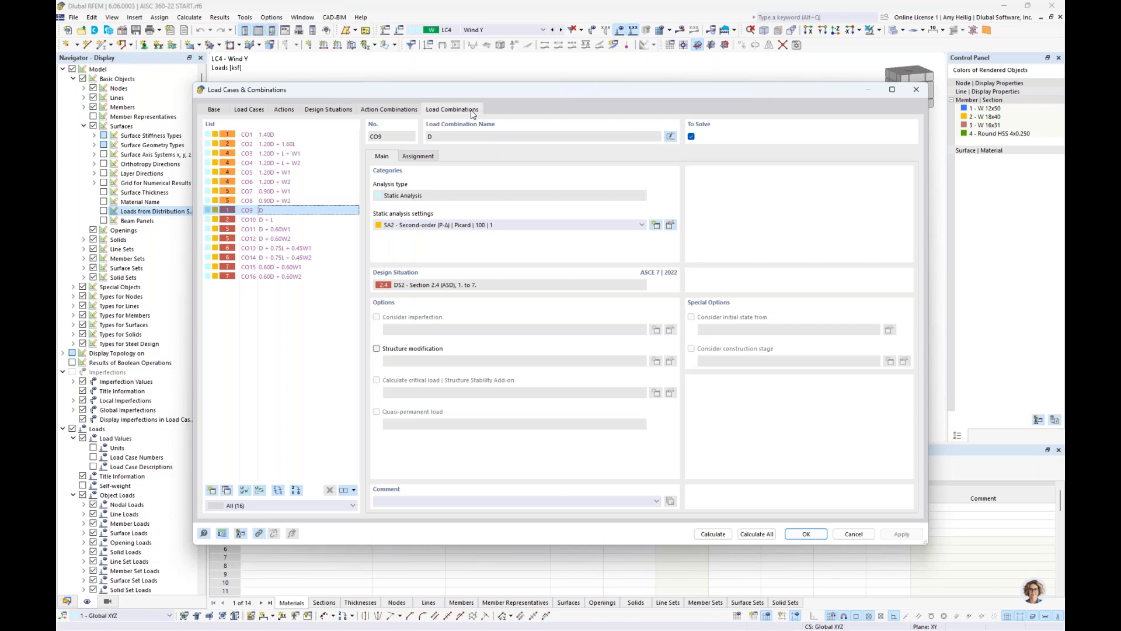
left_click(275, 144)
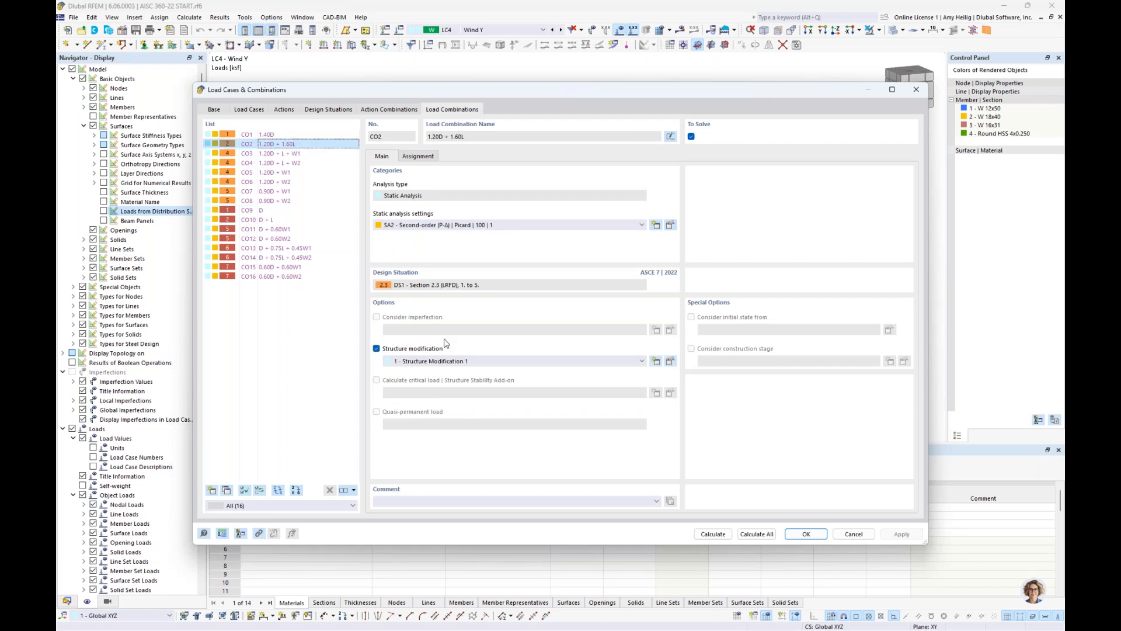
left_click(295, 154)
left_click(298, 173)
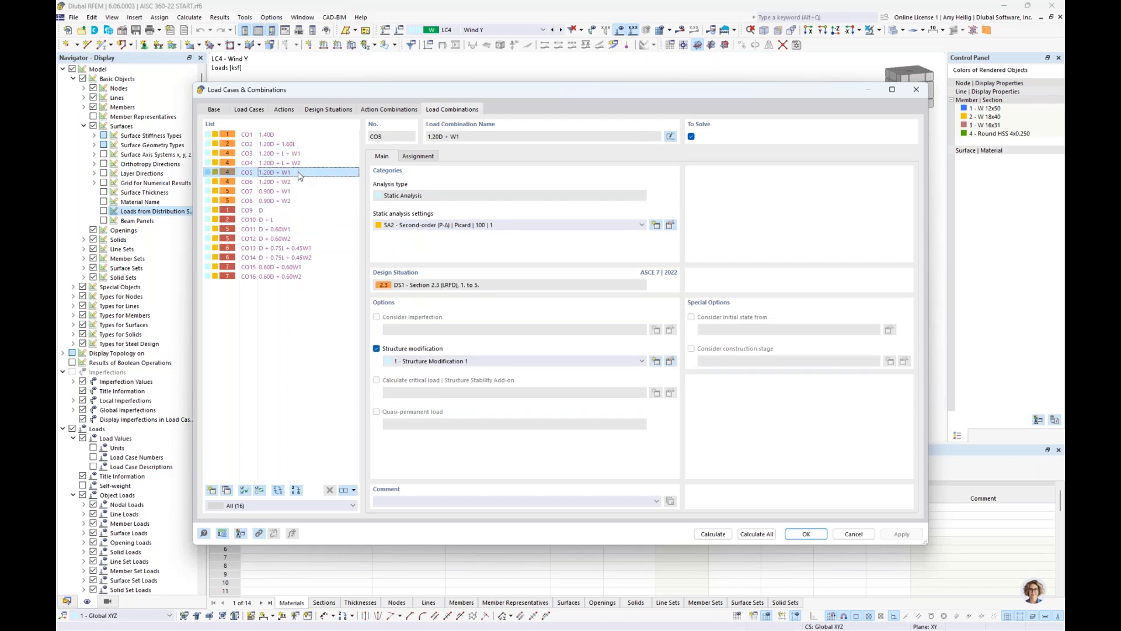
left_click(300, 183)
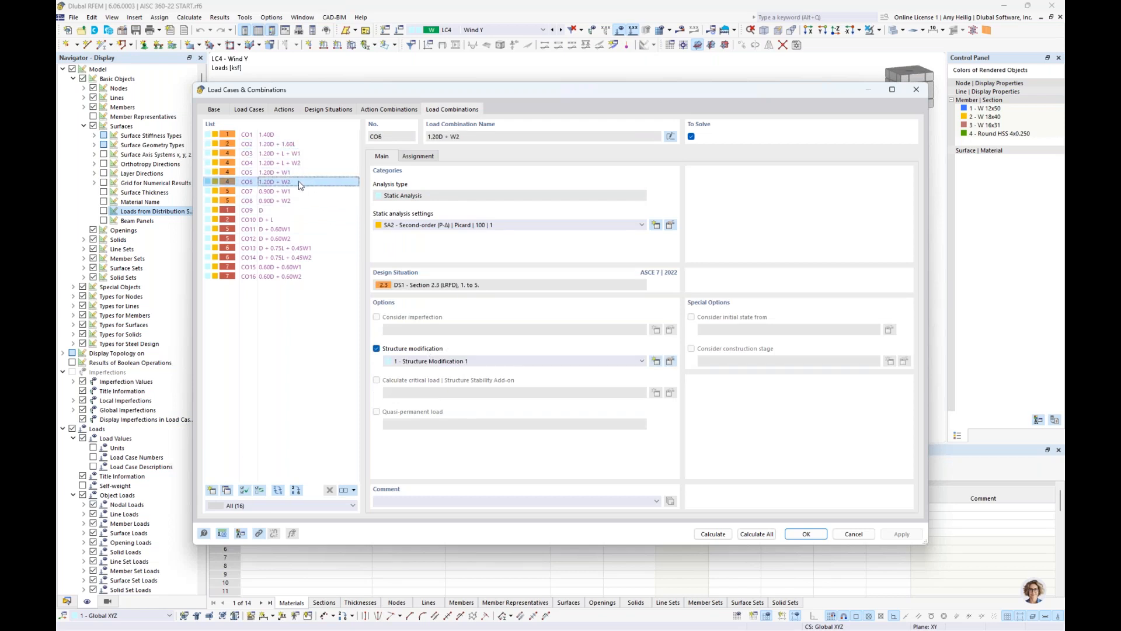
left_click(293, 220)
left_click(294, 229)
left_click(297, 238)
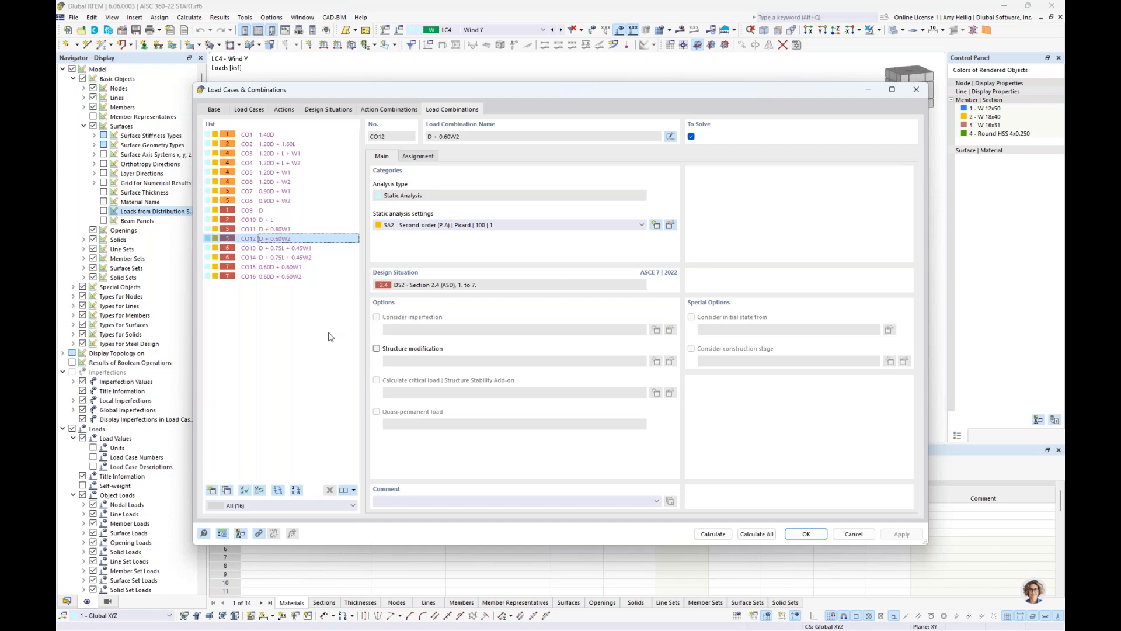
Accept the load cases and combinations settings, and turn off the load display on the steel frame model
left_click(806, 533)
left_click(620, 30)
middle_click_drag(526, 188, 432, 187)
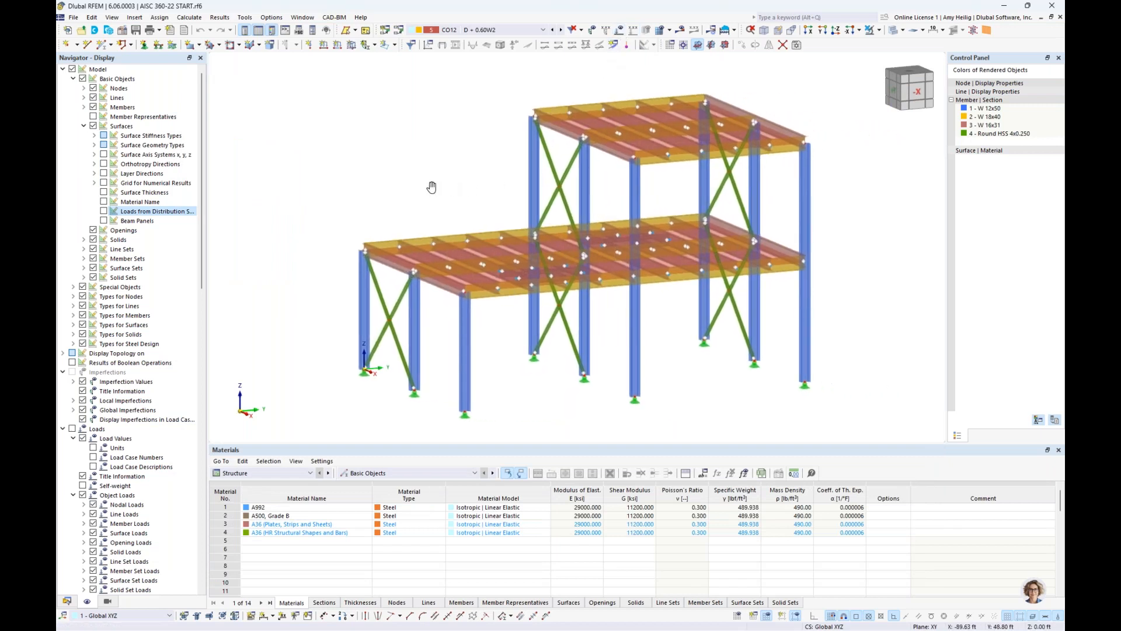
middle_click_drag(431, 188, 438, 193, "ctrl")
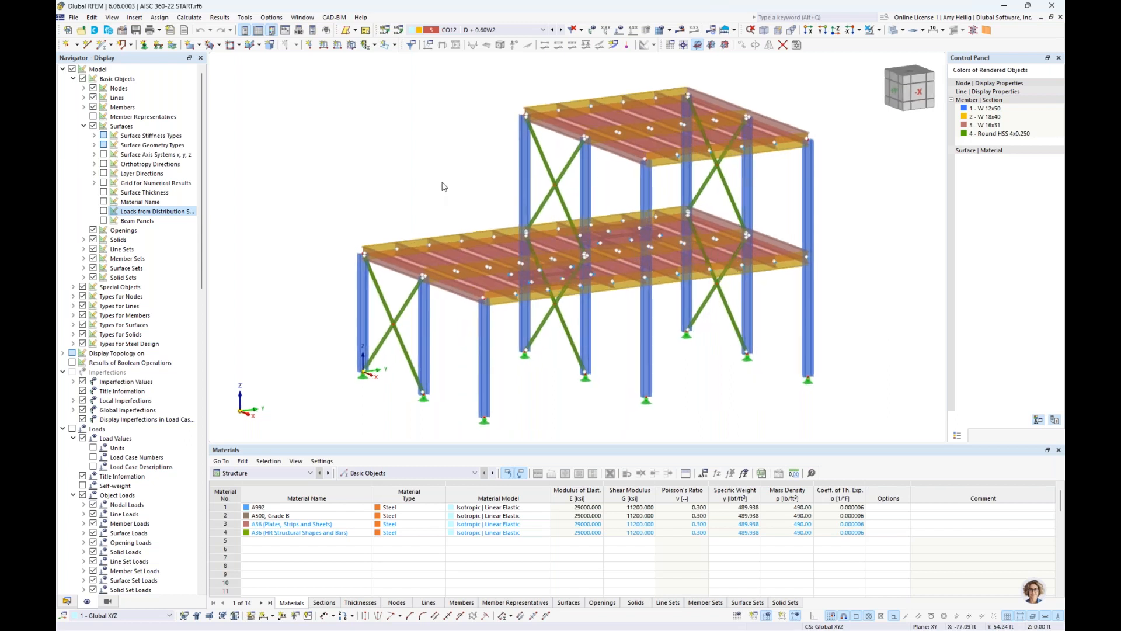
Examine the design properties option and steel design types of beam member 19, and close the member without saving
scroll(397, 282, "up", 2)
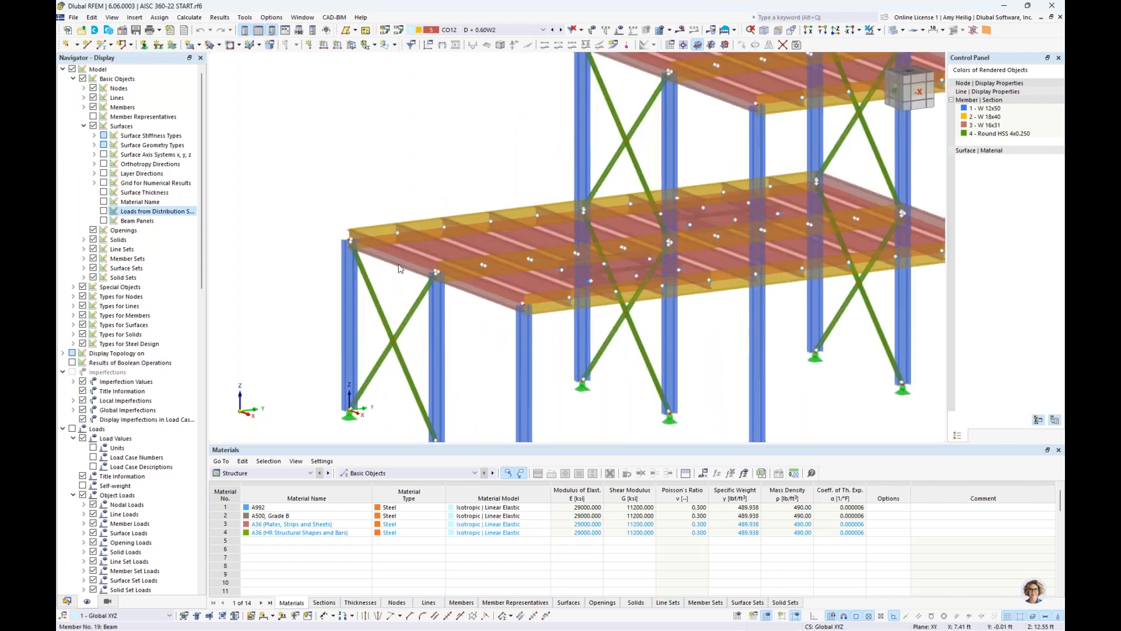
left_click(400, 264)
double_click(401, 264)
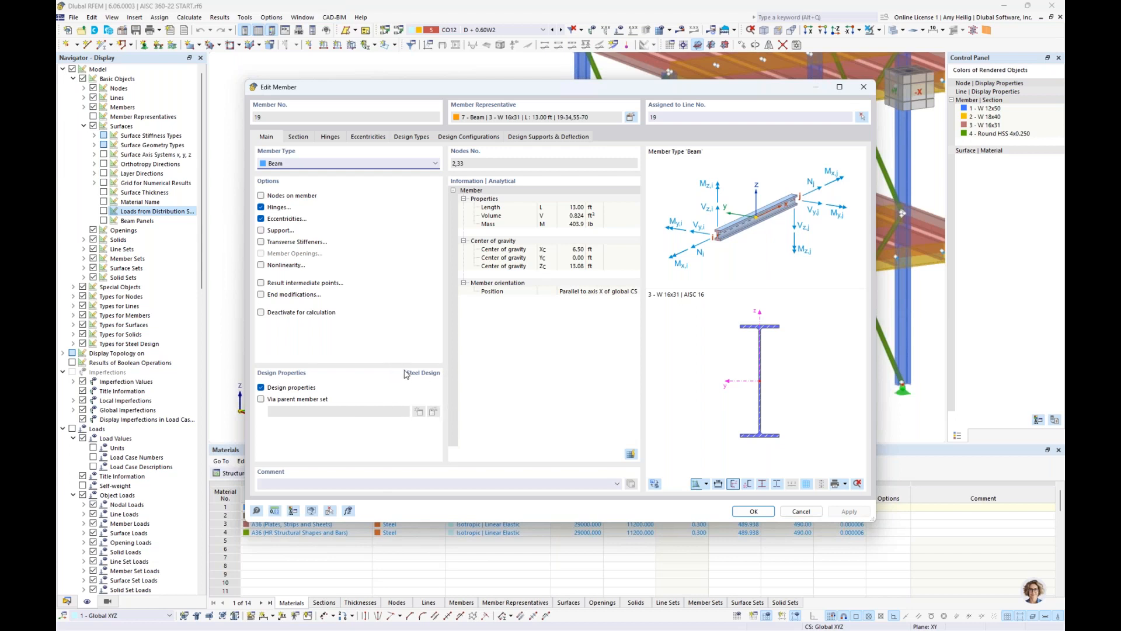
left_click(261, 388)
left_click(261, 388)
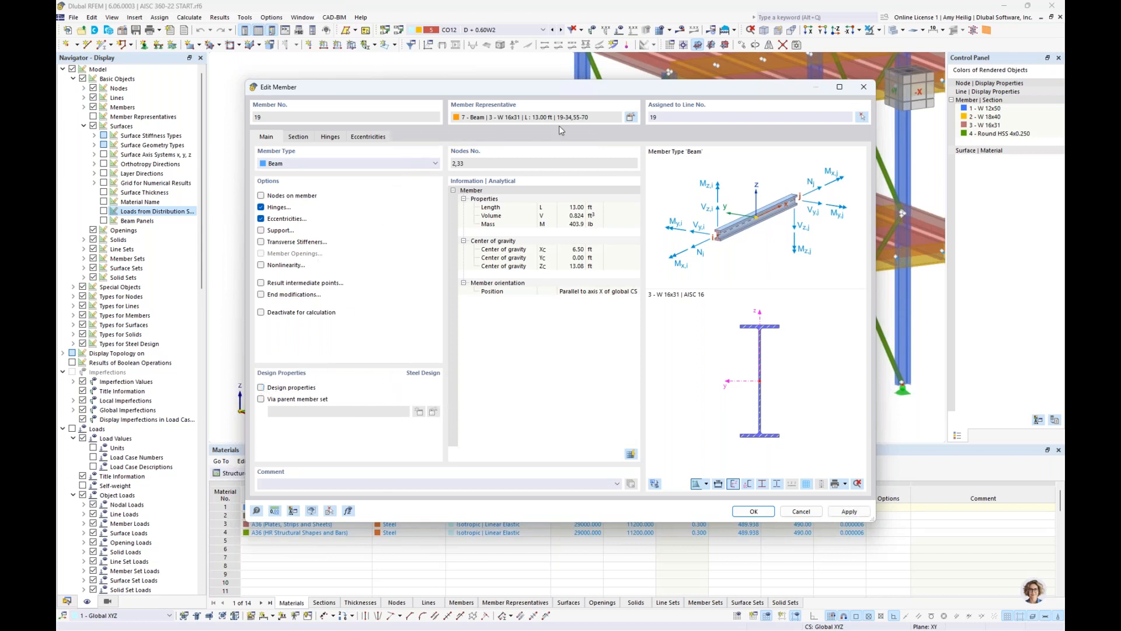
left_click(261, 388)
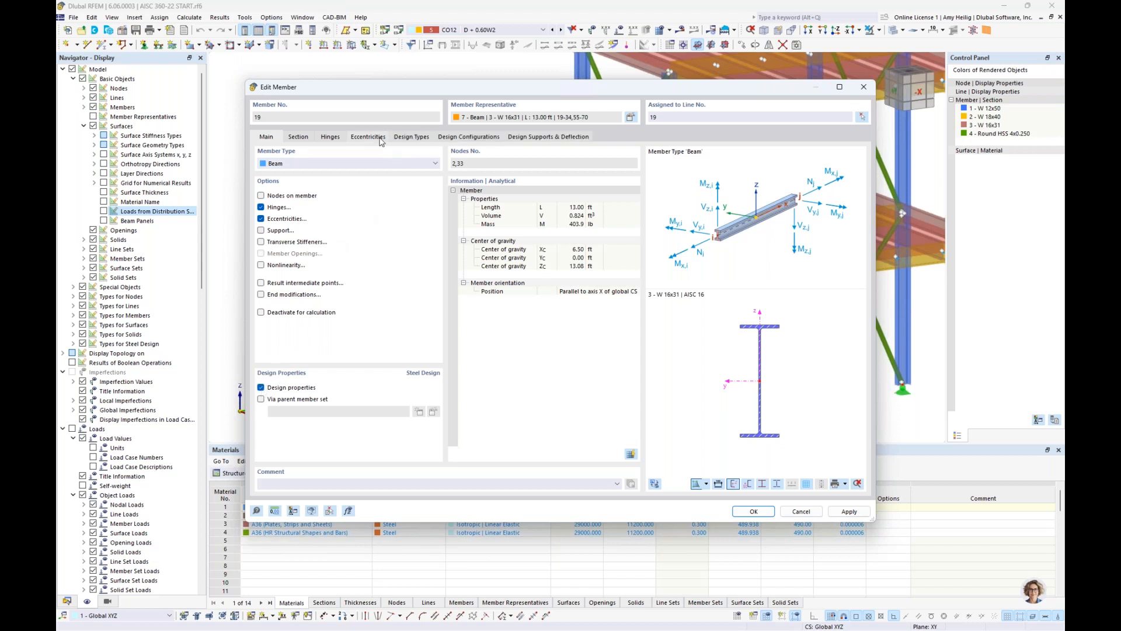
left_click(412, 137)
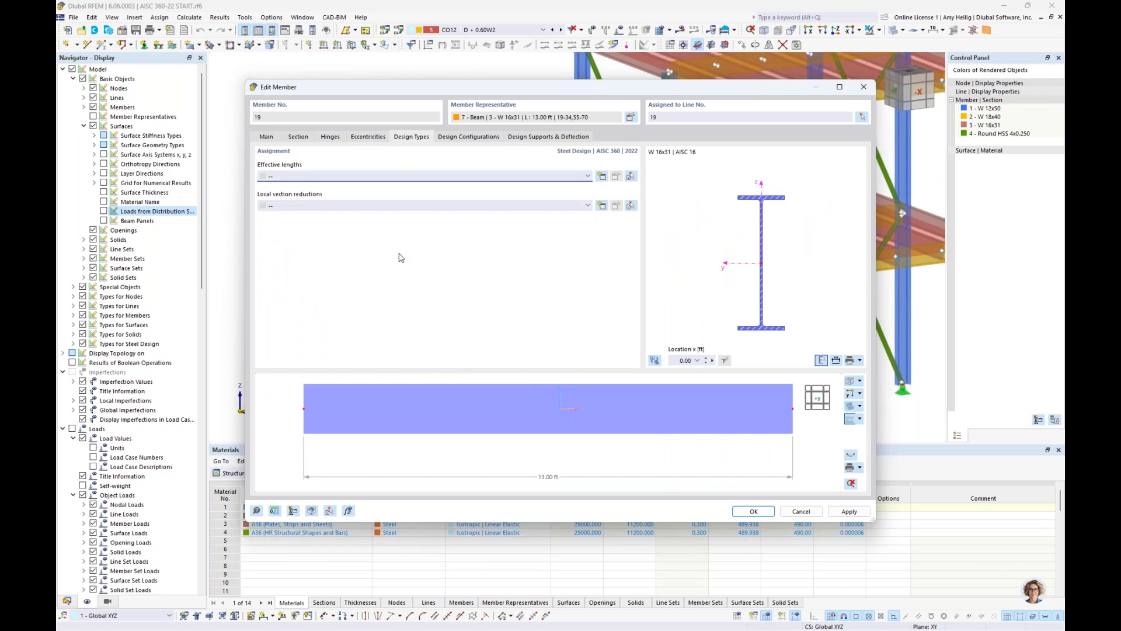
left_click(800, 512)
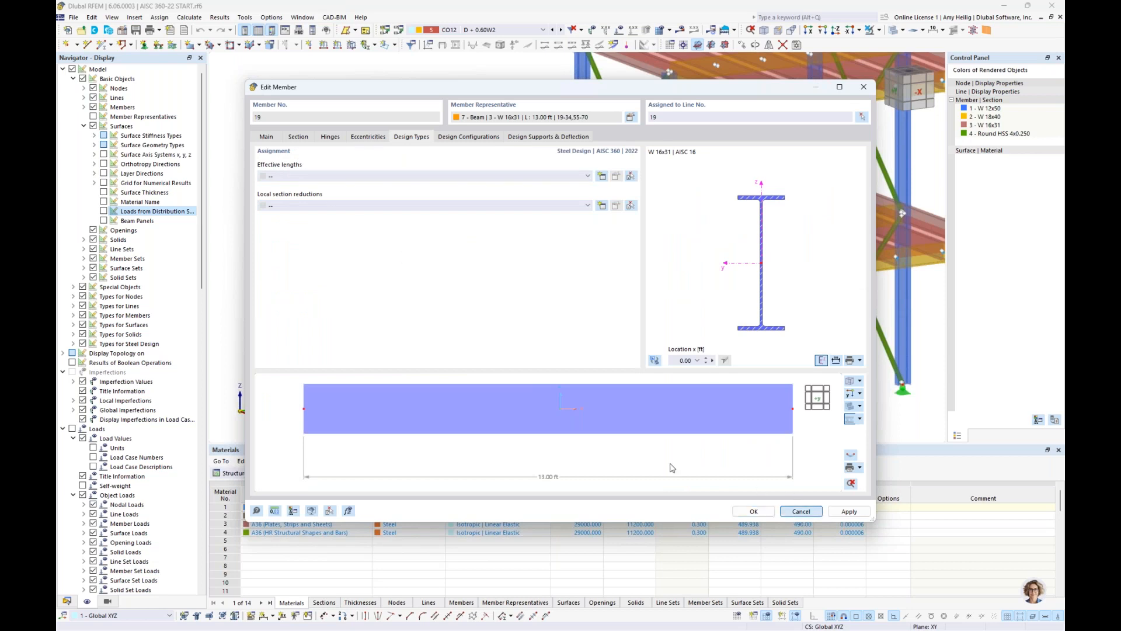
Review the Member Representatives option and the member properties it considers in the model's base data
left_click(67, 601)
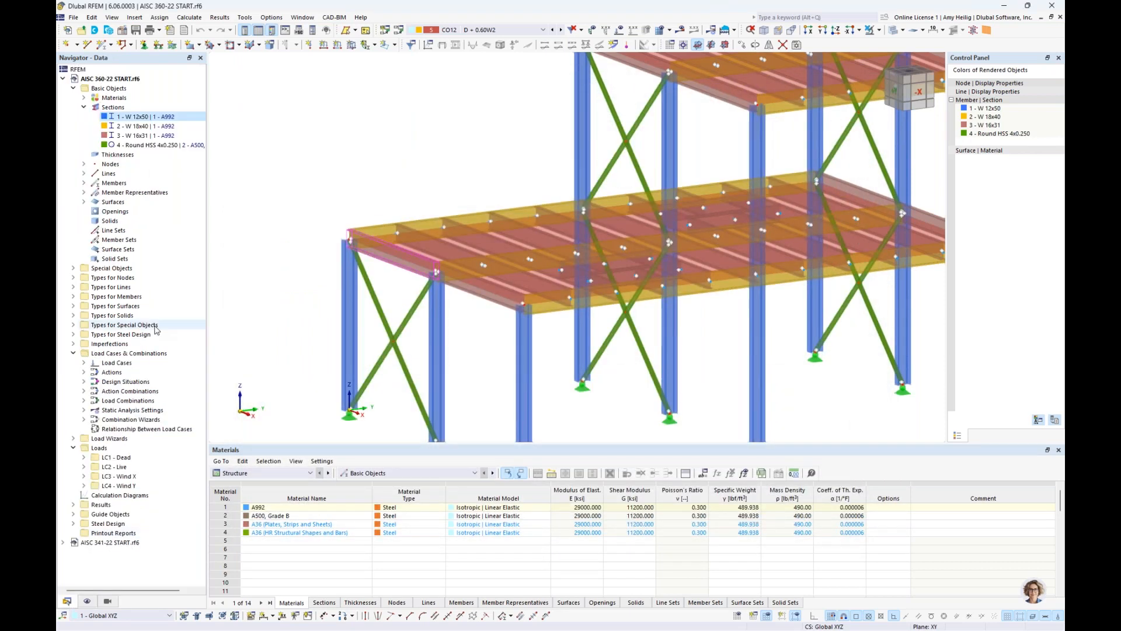
left_click(84, 108)
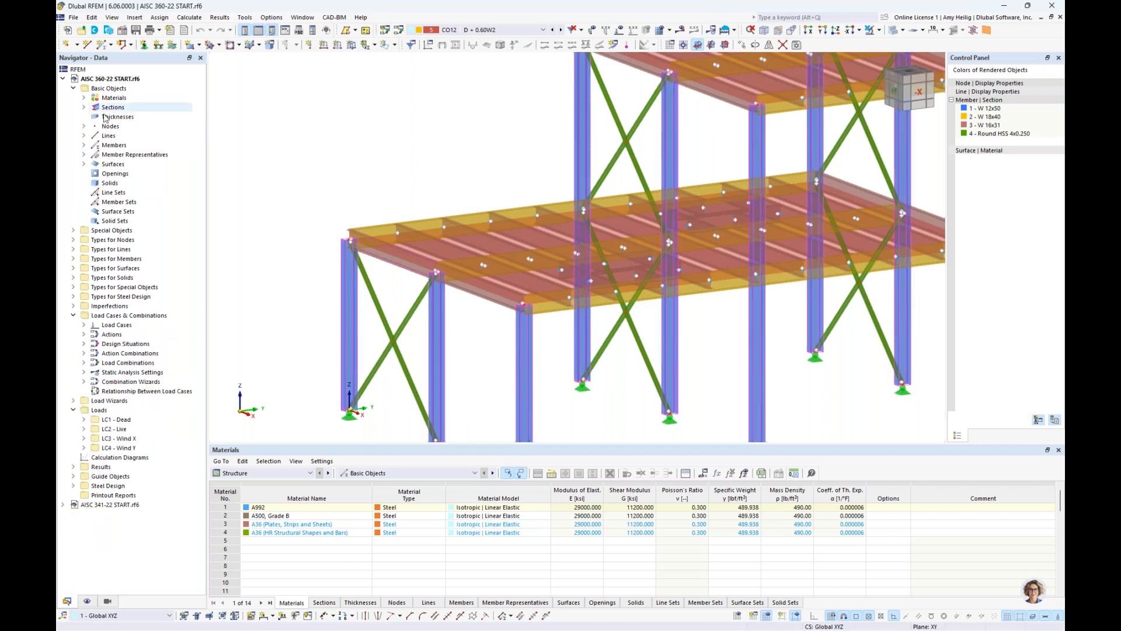
scroll(302, 211, "down", 2)
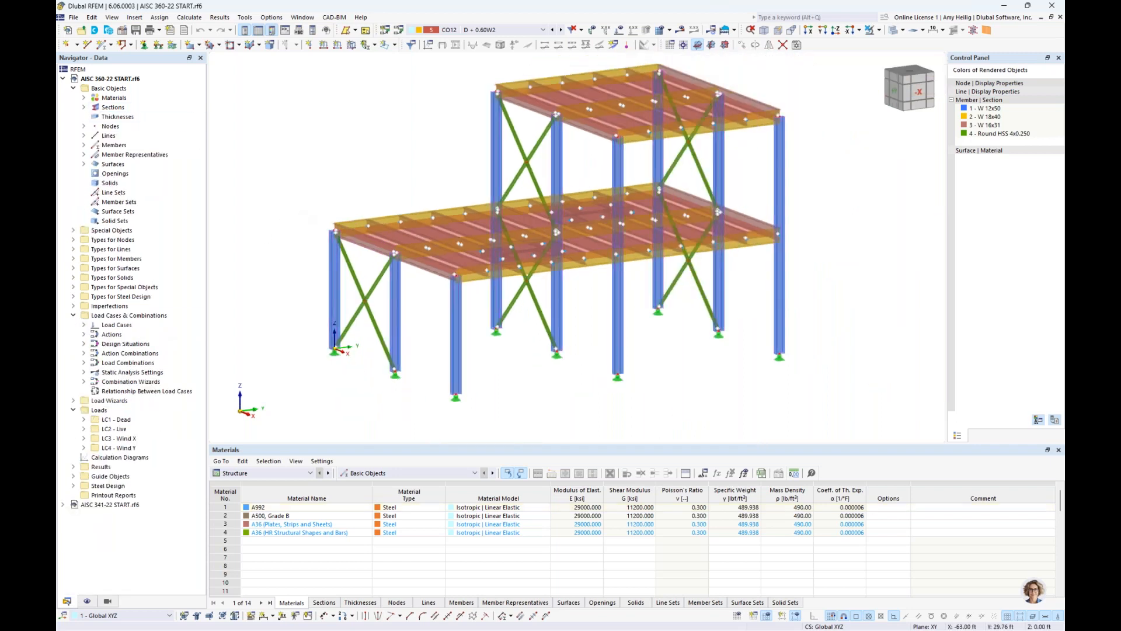
middle_click_drag(289, 210, 319, 230)
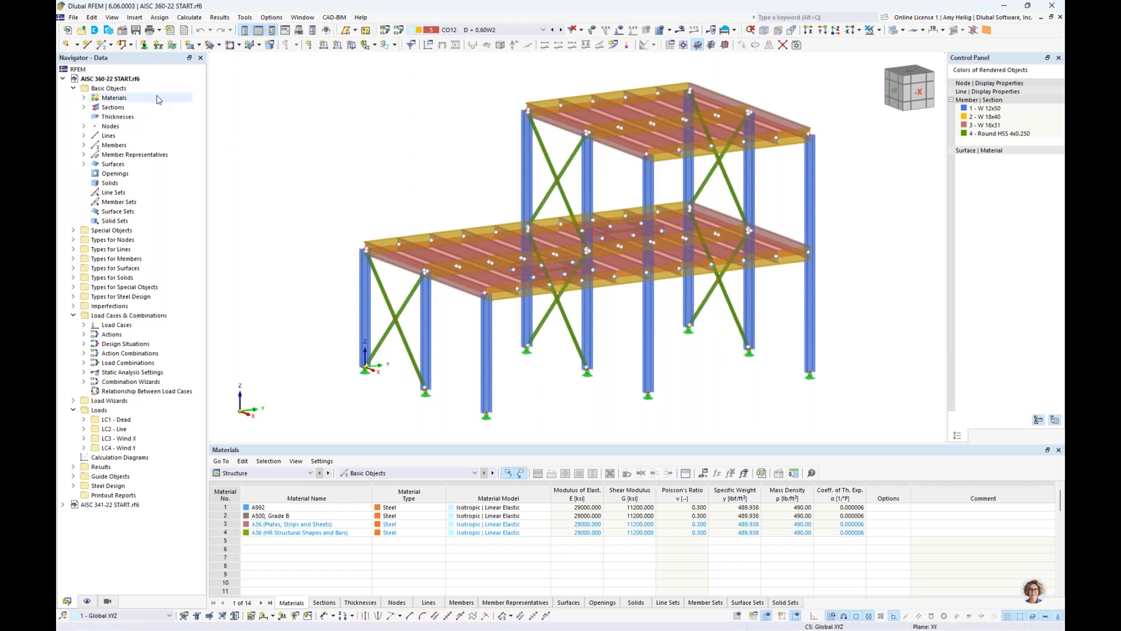
right_click(141, 78)
left_click(162, 84)
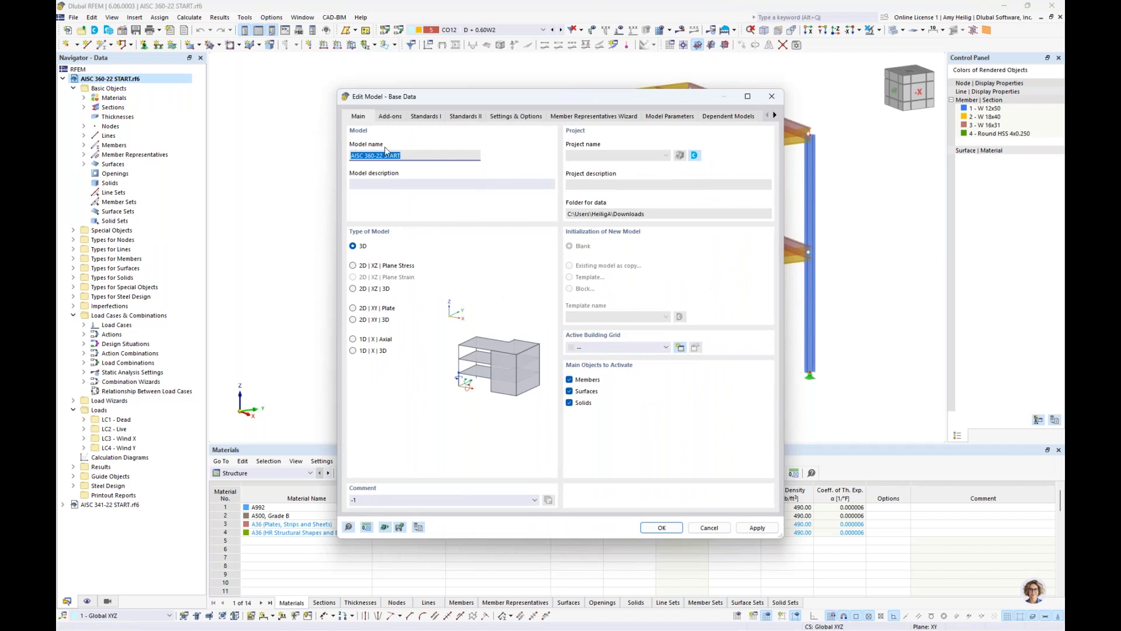
left_click(406, 156)
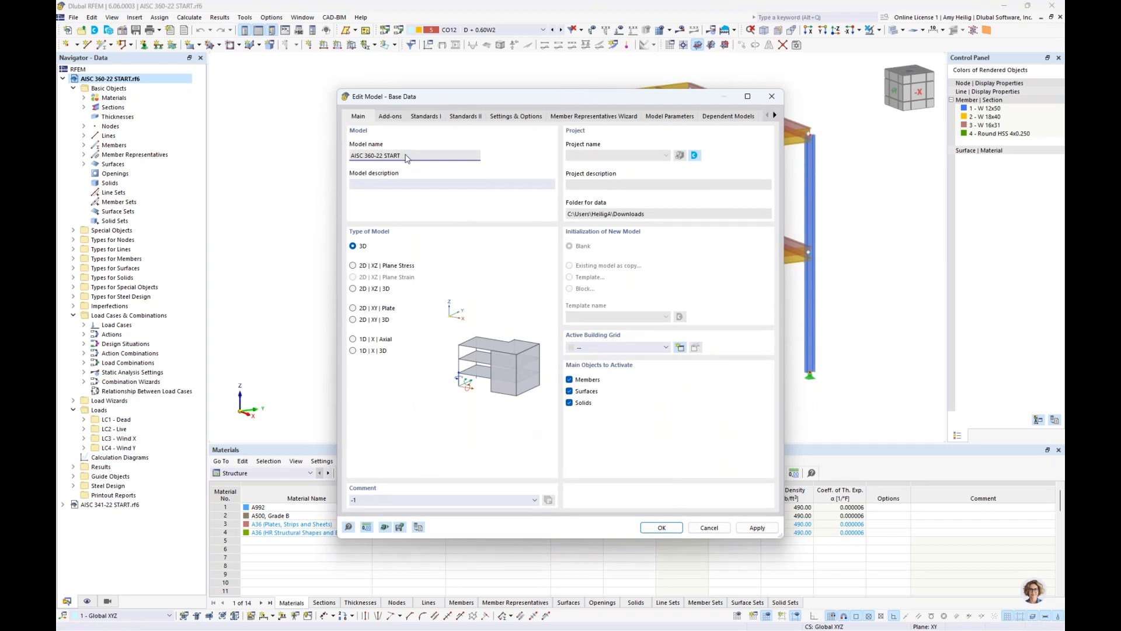
left_click(532, 118)
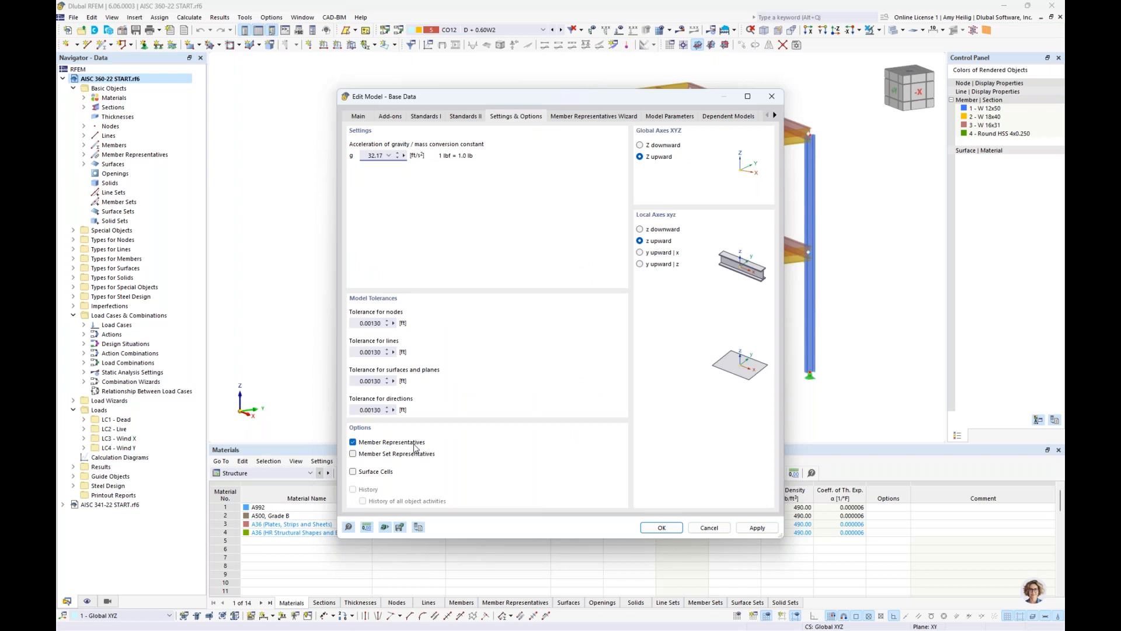
left_click(588, 116)
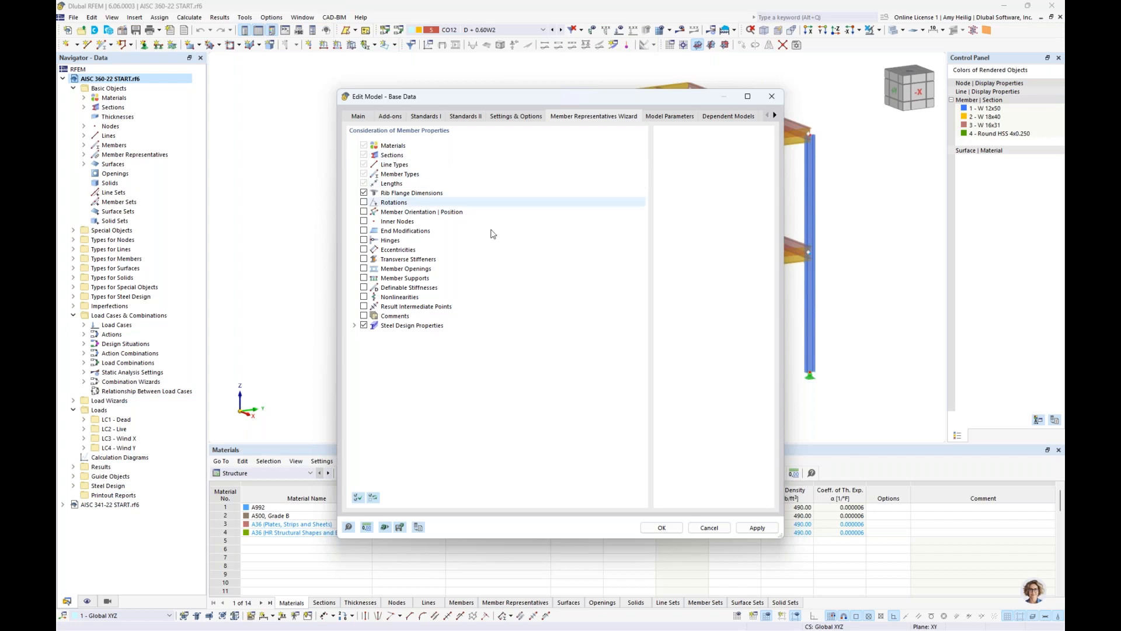
left_click(675, 531)
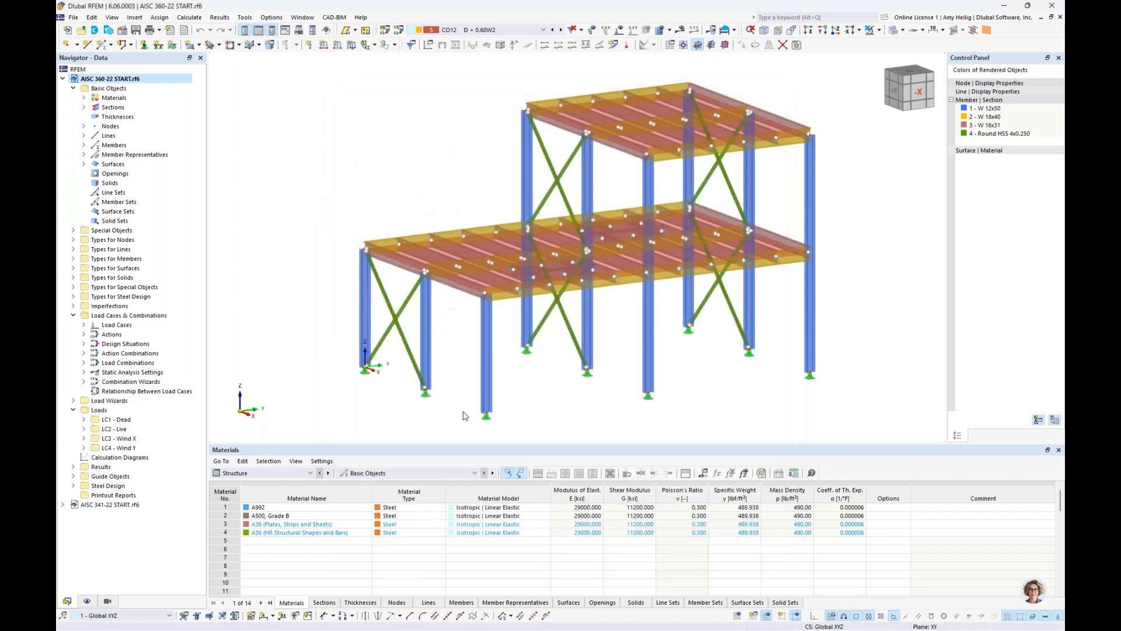
Look through member representatives 1 to 5 to see which frame members each one groups
left_click(84, 154)
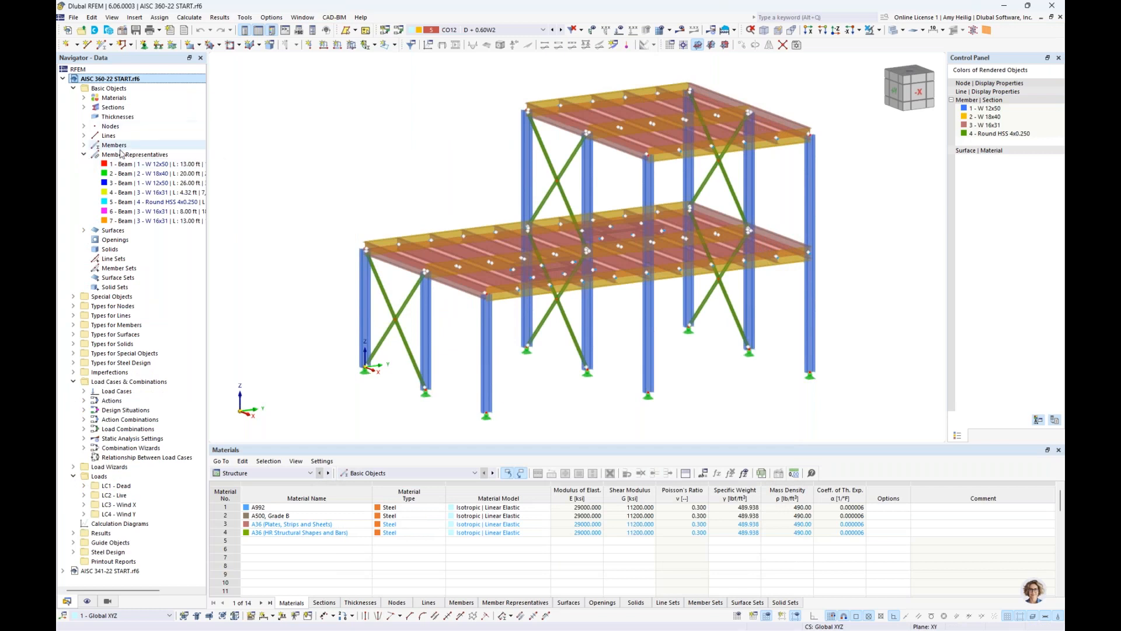
left_click(132, 164)
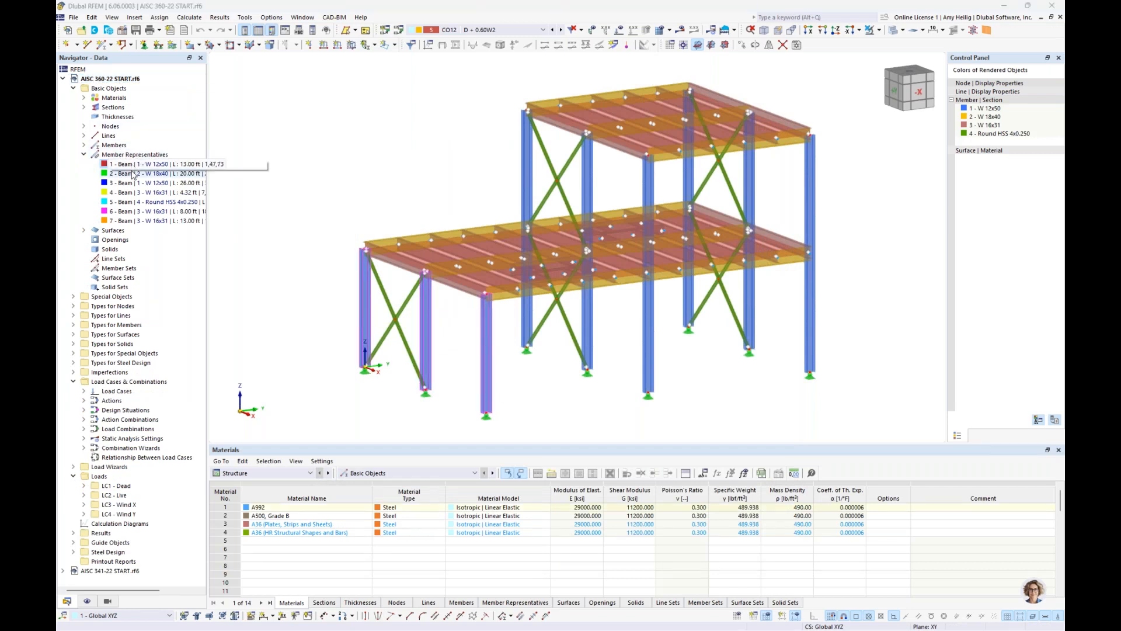
left_click(131, 174)
left_click(128, 184)
left_click(129, 193)
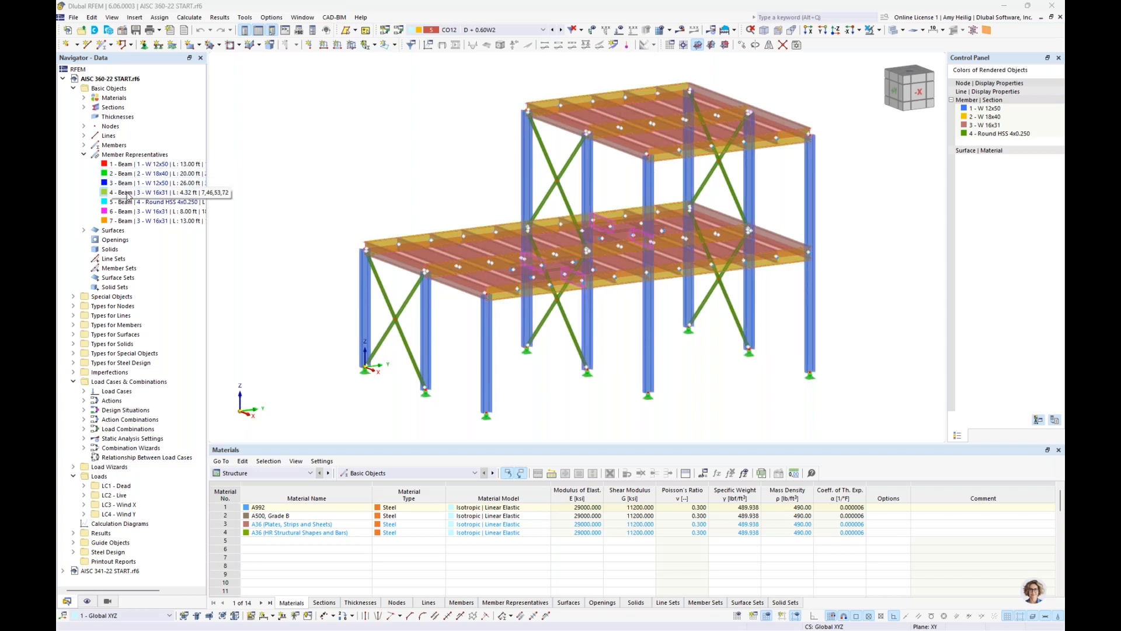
left_click(124, 201)
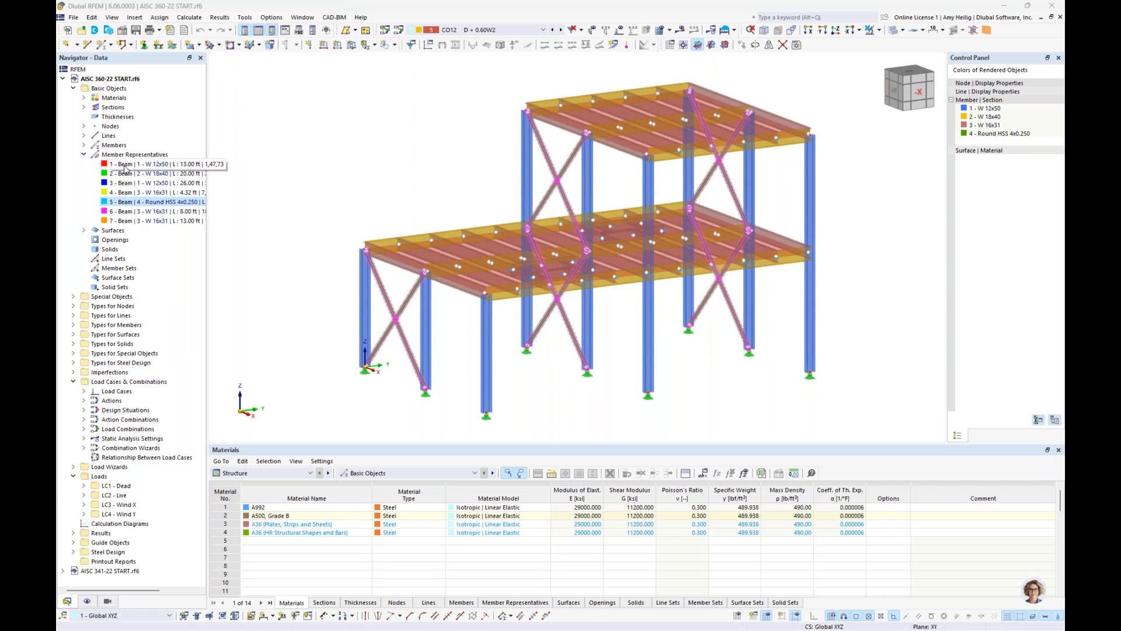
Create new AISC 360 effective lengths for member representative 7, the 13.00 ft W 16x31 beams
left_click(126, 222)
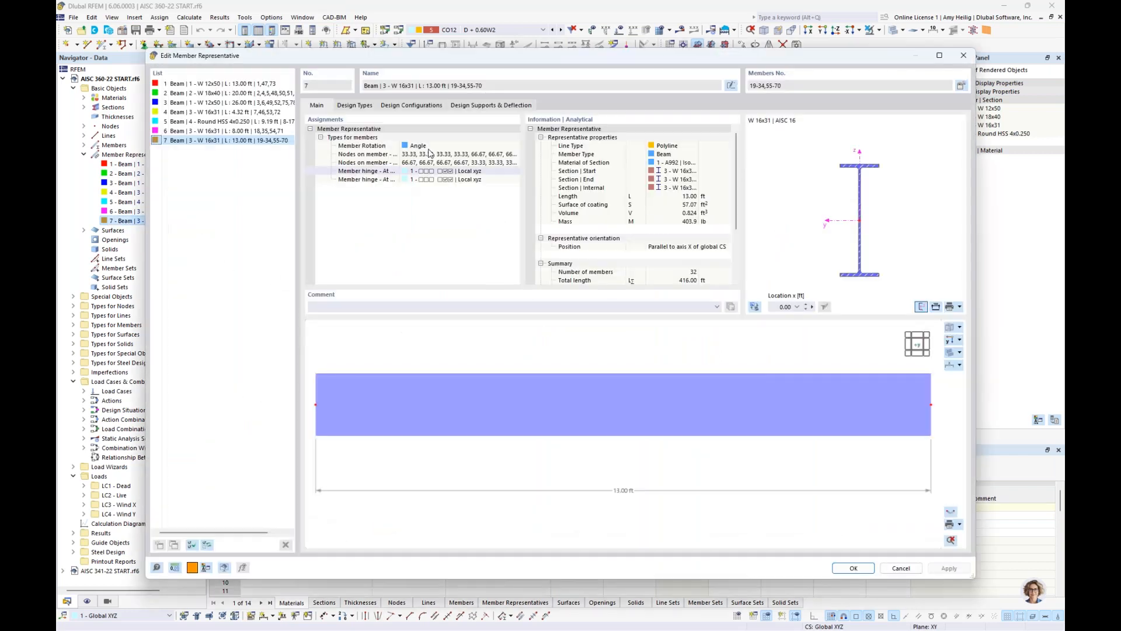
left_click(366, 110)
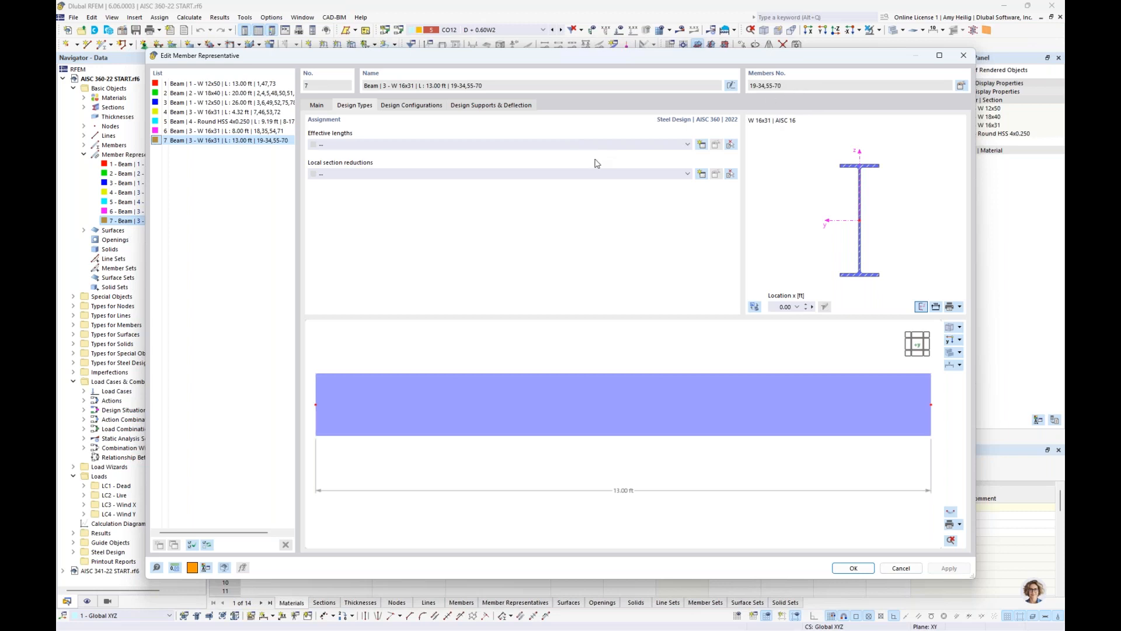
left_click(701, 145)
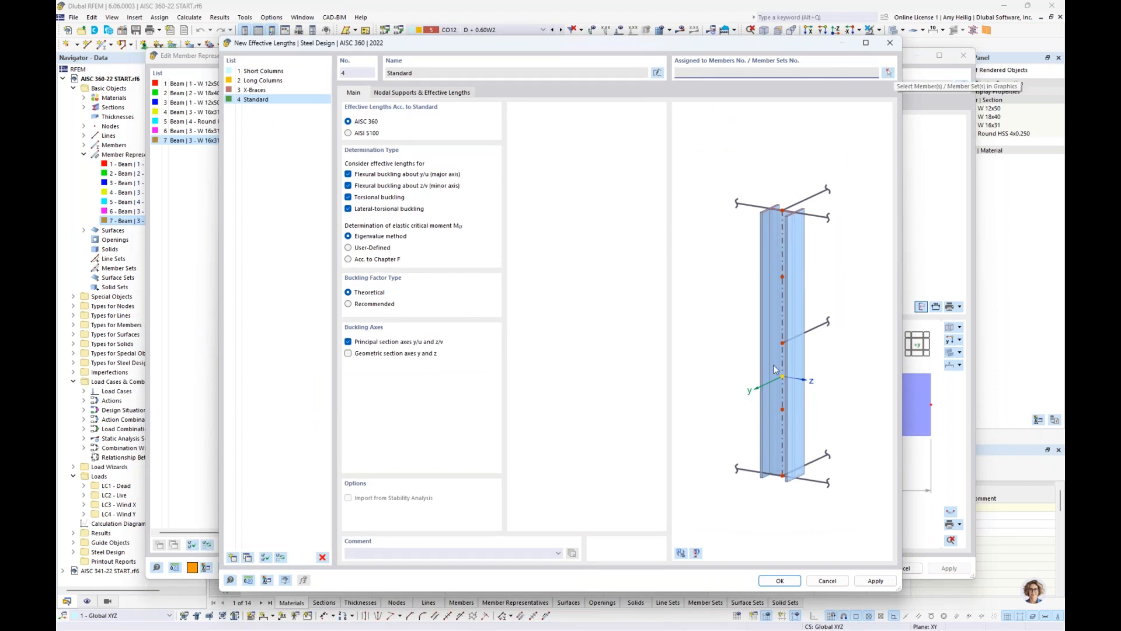
left_click(779, 580)
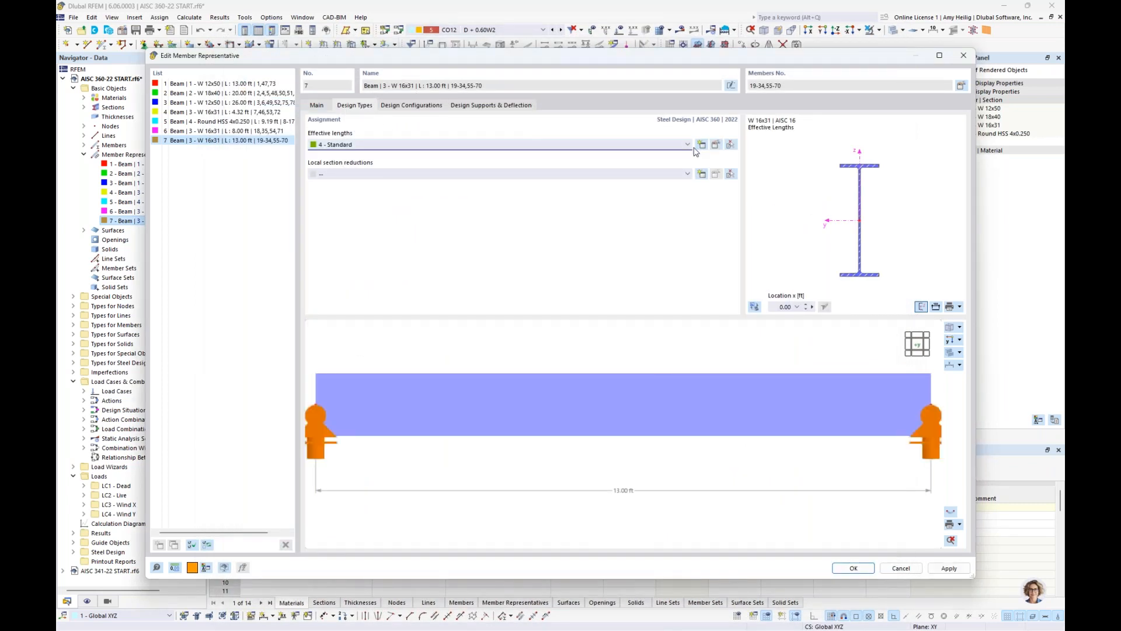
Rename effective lengths 4 as Beams and determine the elastic critical moment according to Chapter F
left_click(716, 144)
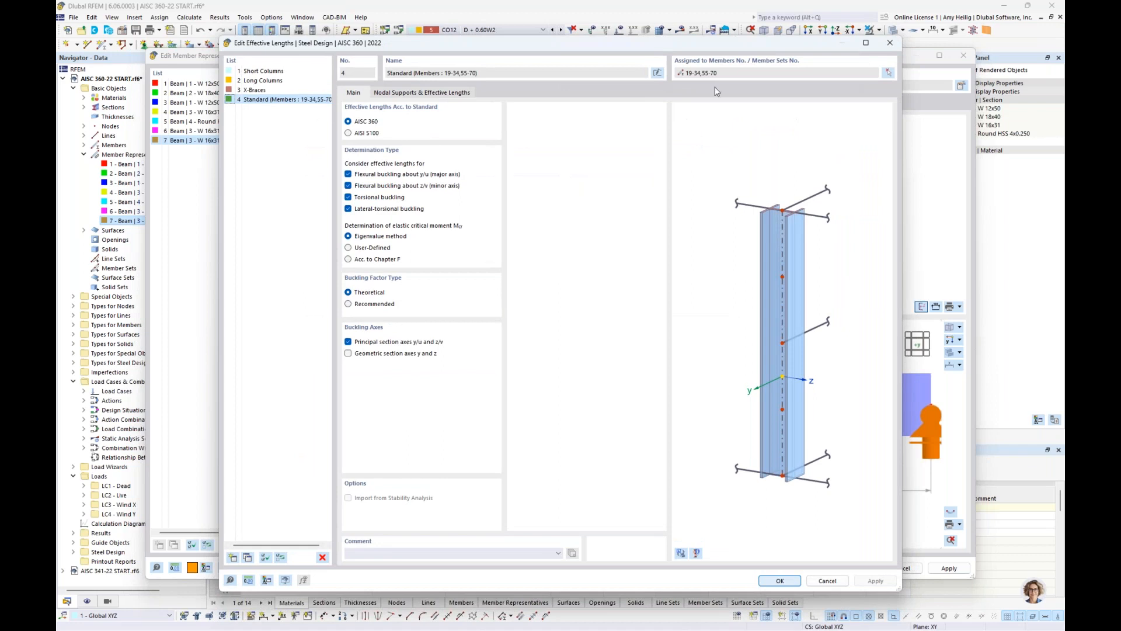
left_click(681, 552)
scroll(706, 377, "up", 5)
scroll(706, 377, "up", 5)
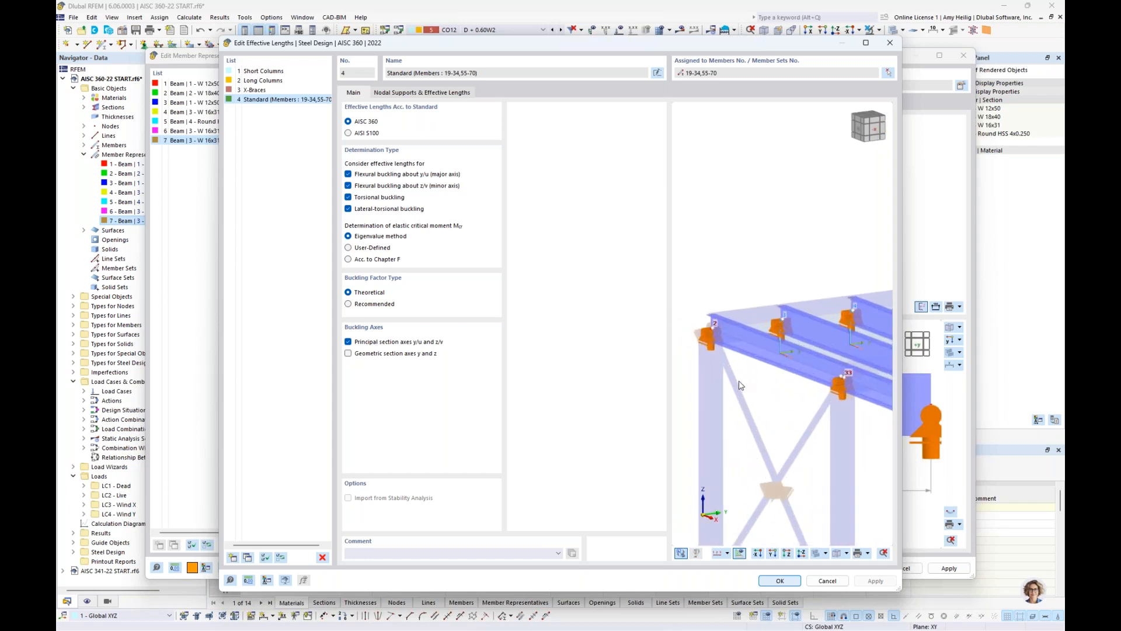
left_click(657, 72)
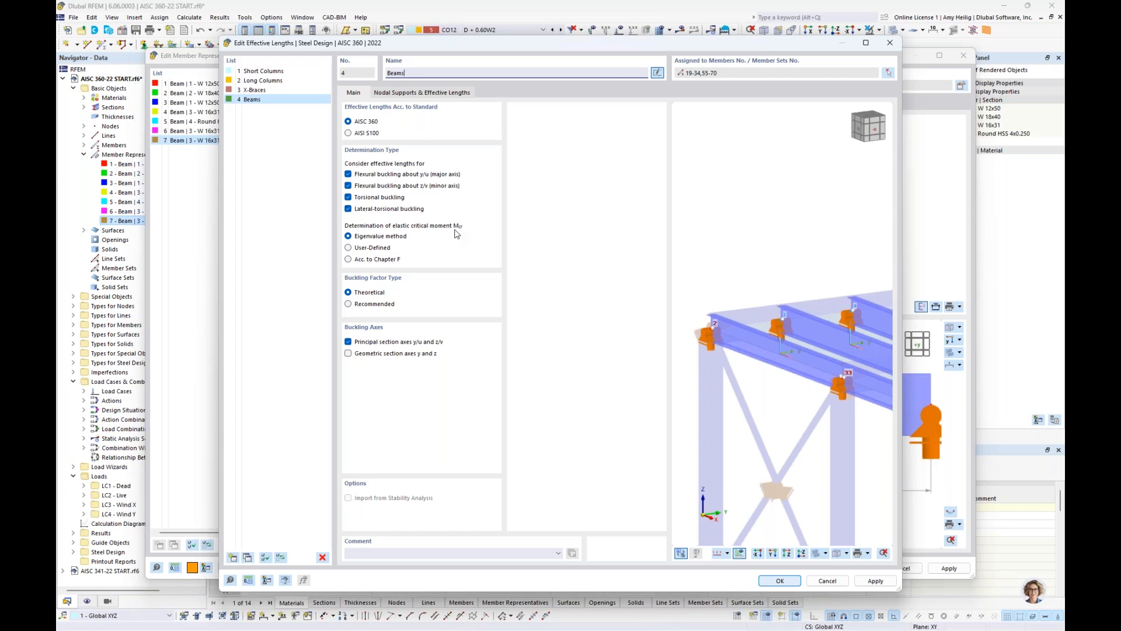
left_click(349, 260)
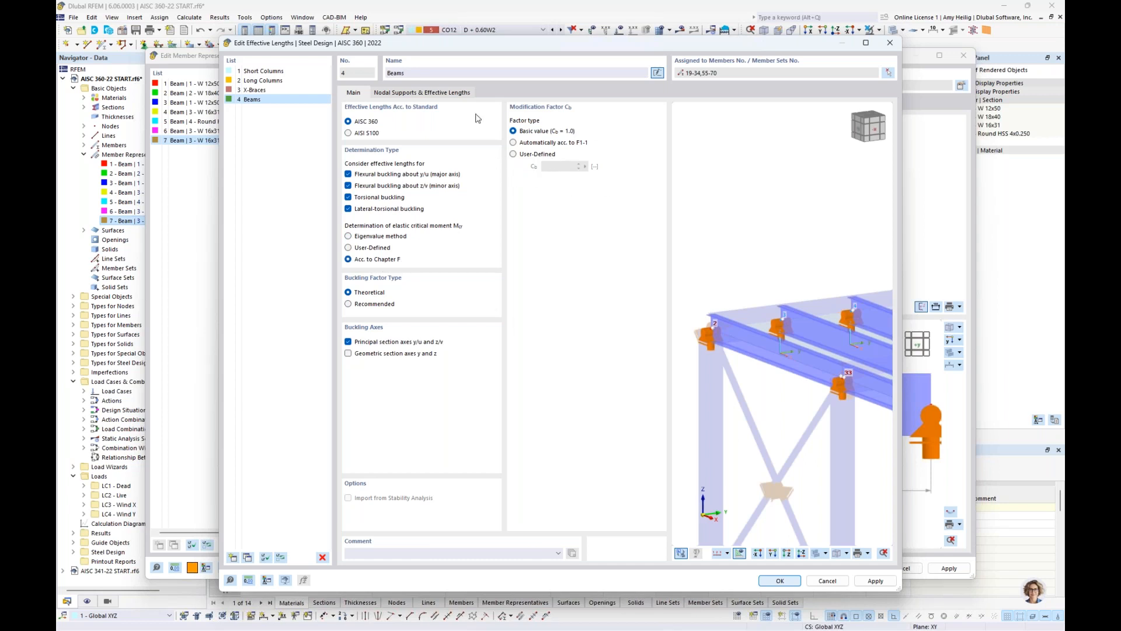
Check the nodal supports, effective length factors and absolute lengths of the Beams effective lengths, and accept the definition
left_click(435, 95)
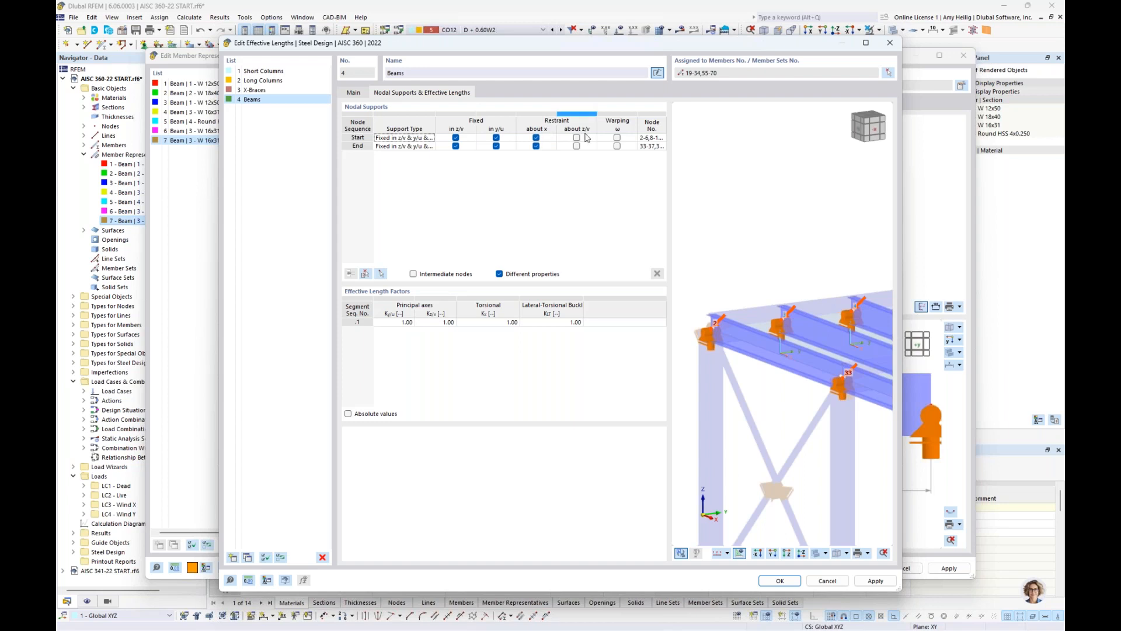
left_click(821, 553)
middle_click_drag(788, 390, 776, 400, "ctrl")
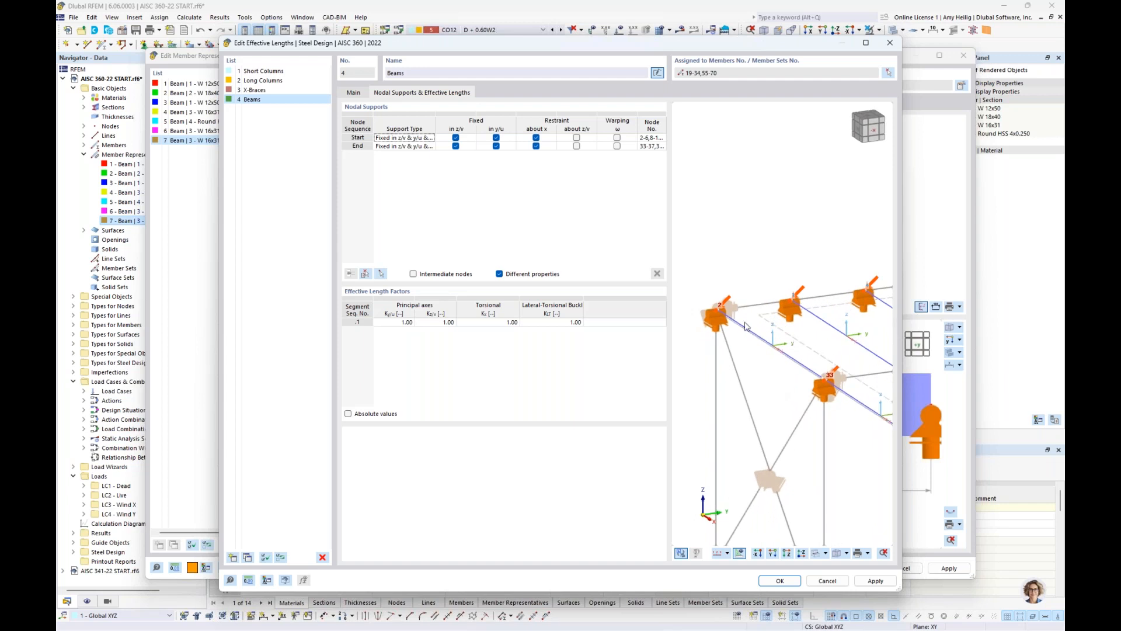
left_click(817, 555)
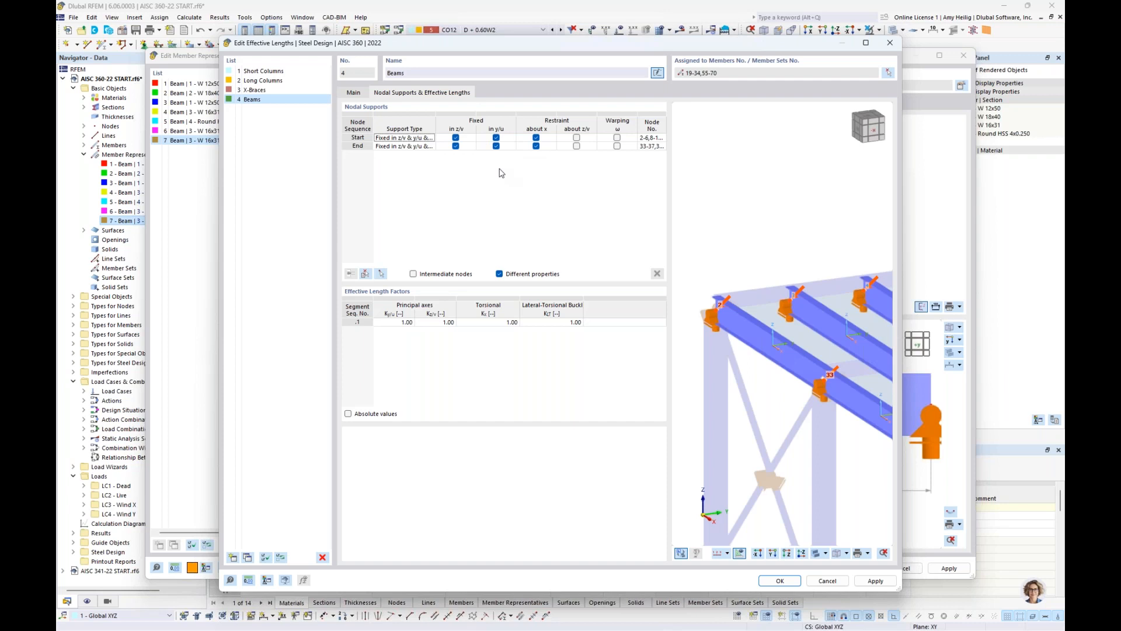
left_click(348, 414)
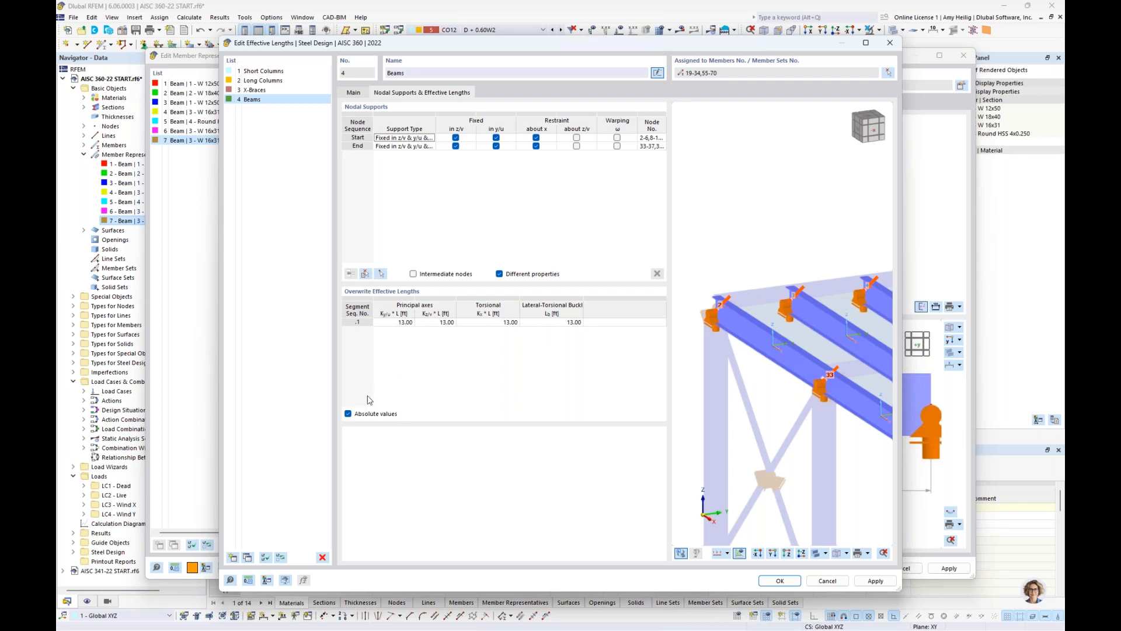
left_click(348, 413)
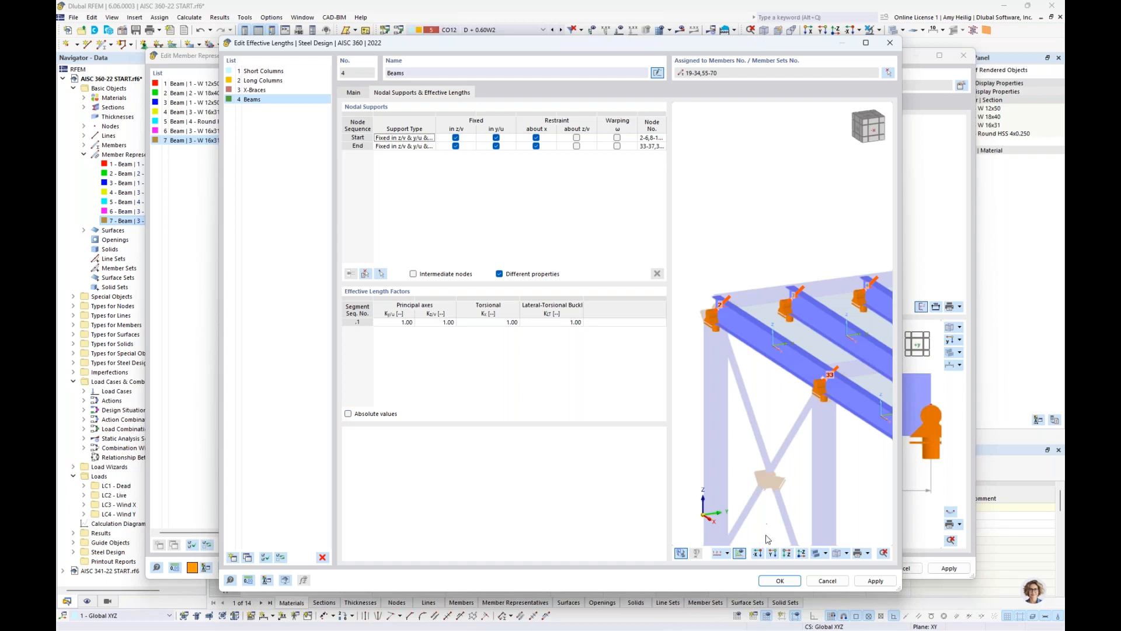
key("Return")
Create new AISC 360 effective lengths for member representative 2, the 20.00 ft W 18x40 beams, and reopen them for editing
left_click(222, 93)
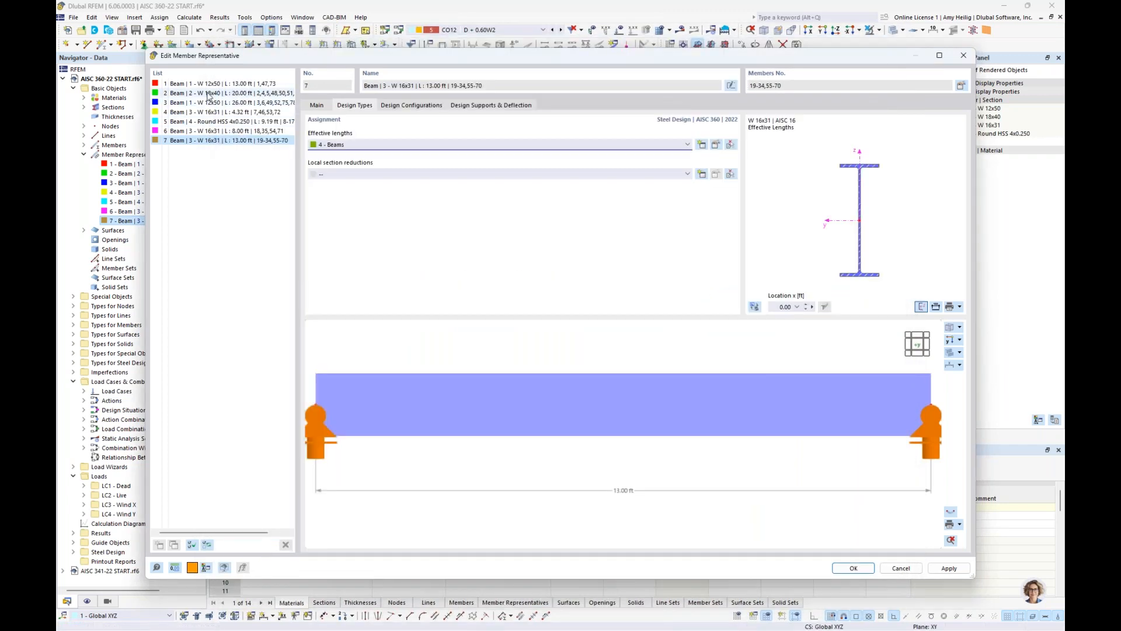
left_click_drag(359, 63, 370, 412)
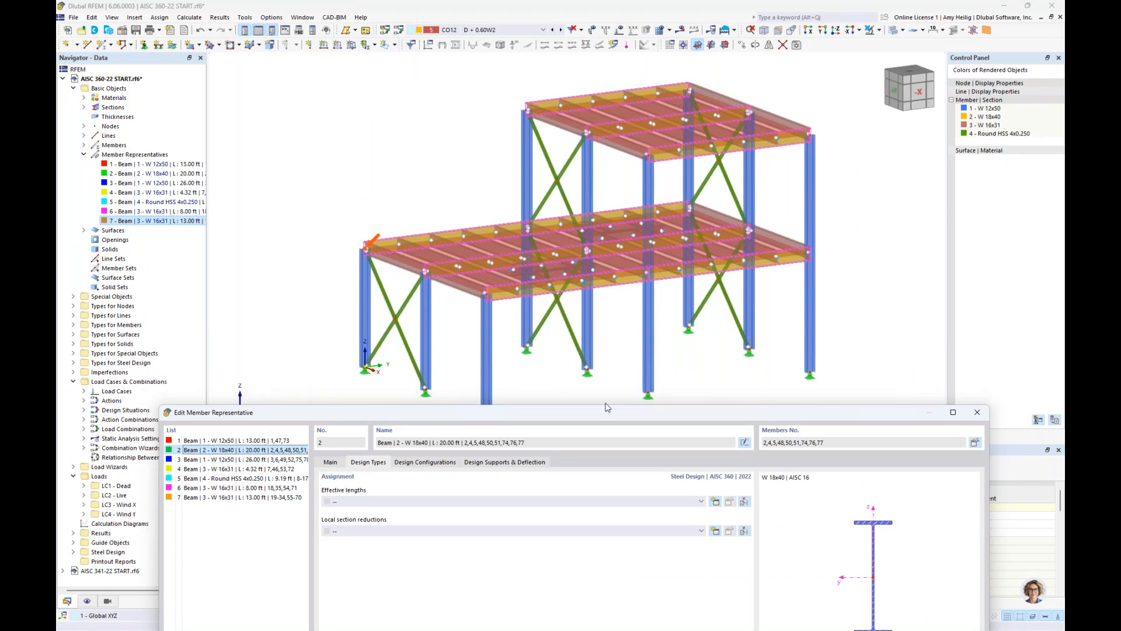
left_click_drag(608, 412, 596, 69)
left_click(702, 154)
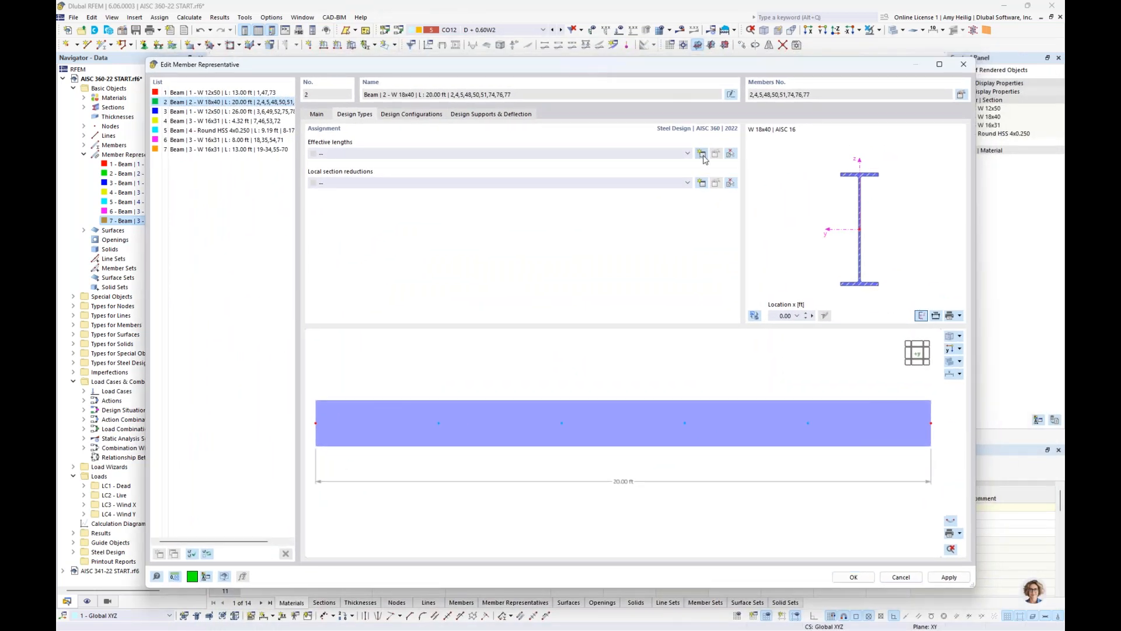
left_click(773, 580)
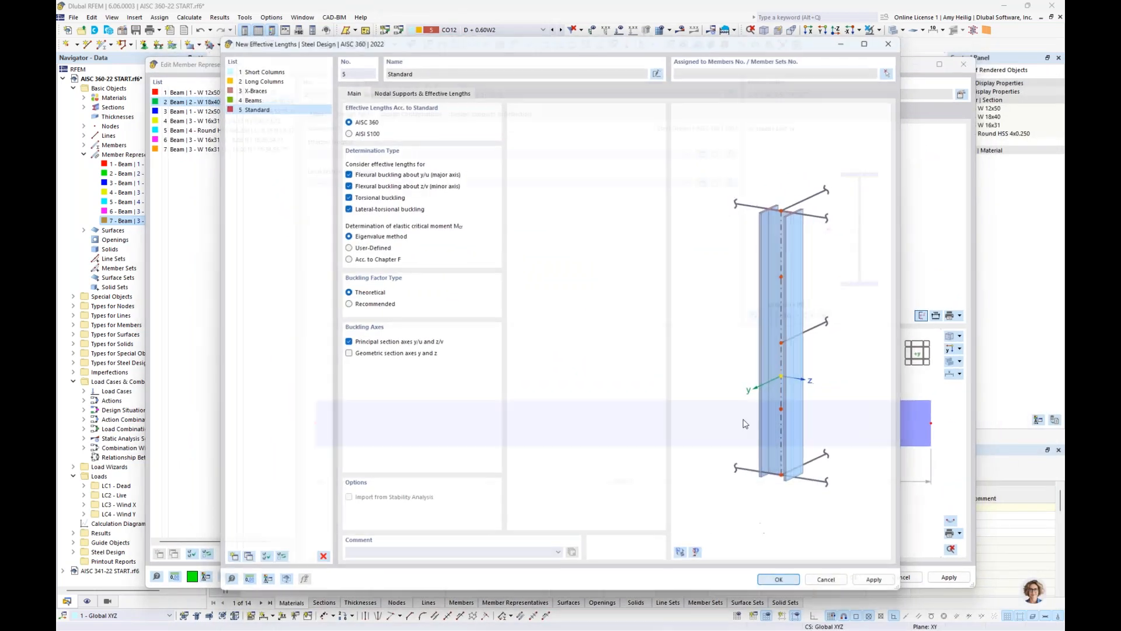
left_click(716, 154)
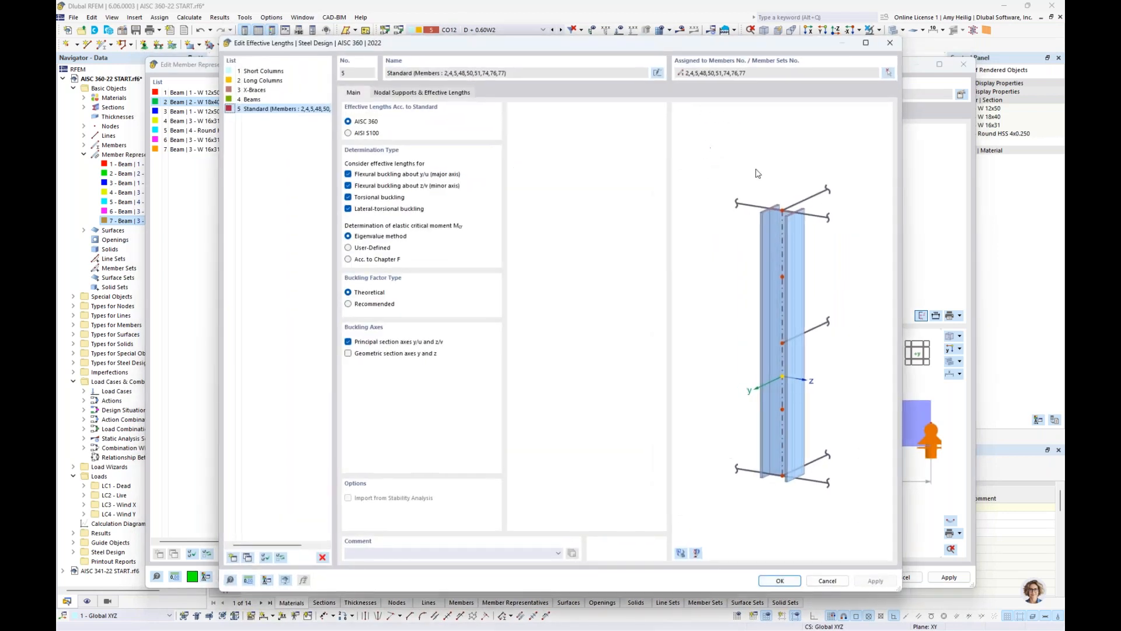
Show the assigned members in the model preview, determine the elastic critical moment according to Chapter F, and name effective lengths 5 Girders
left_click(686, 551)
scroll(765, 376, "up", 5)
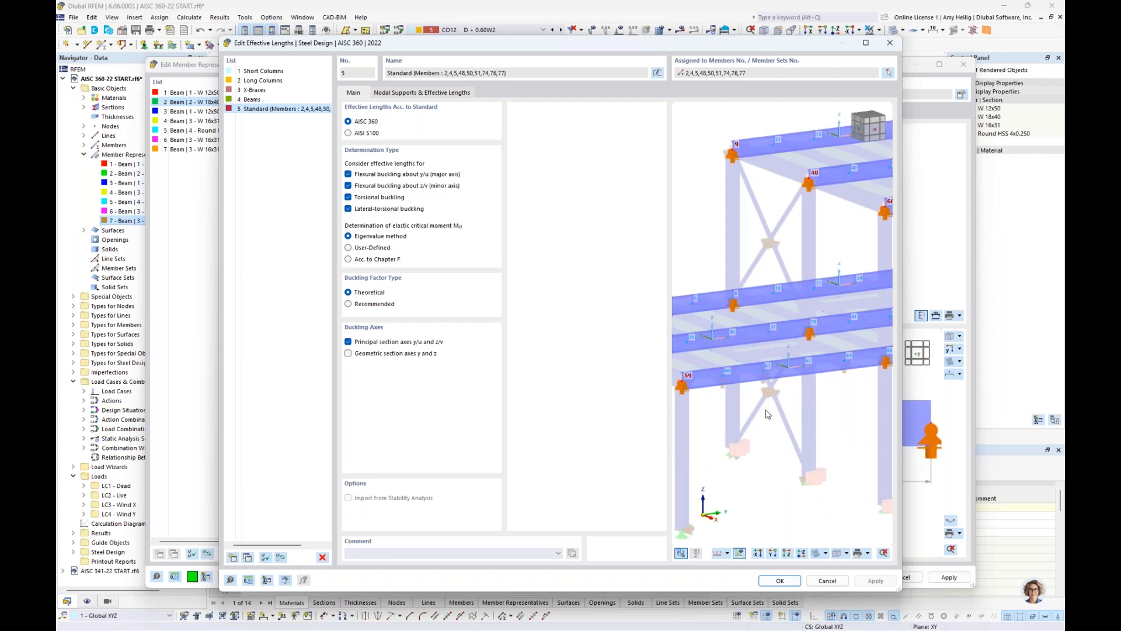
left_click(363, 261)
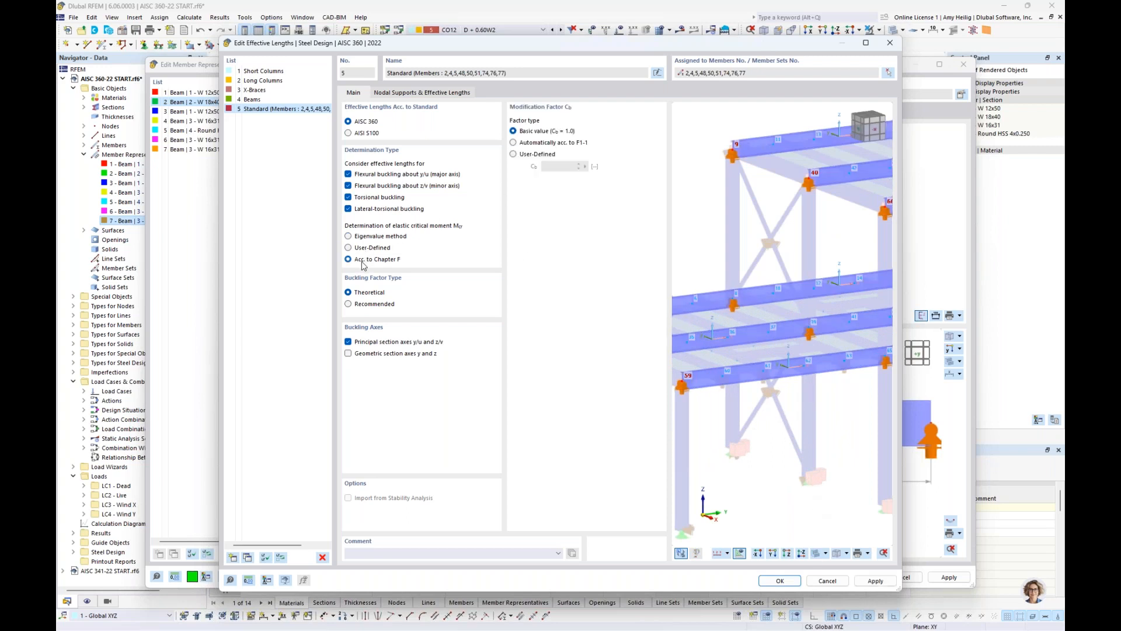
left_click(656, 74)
type("Girders")
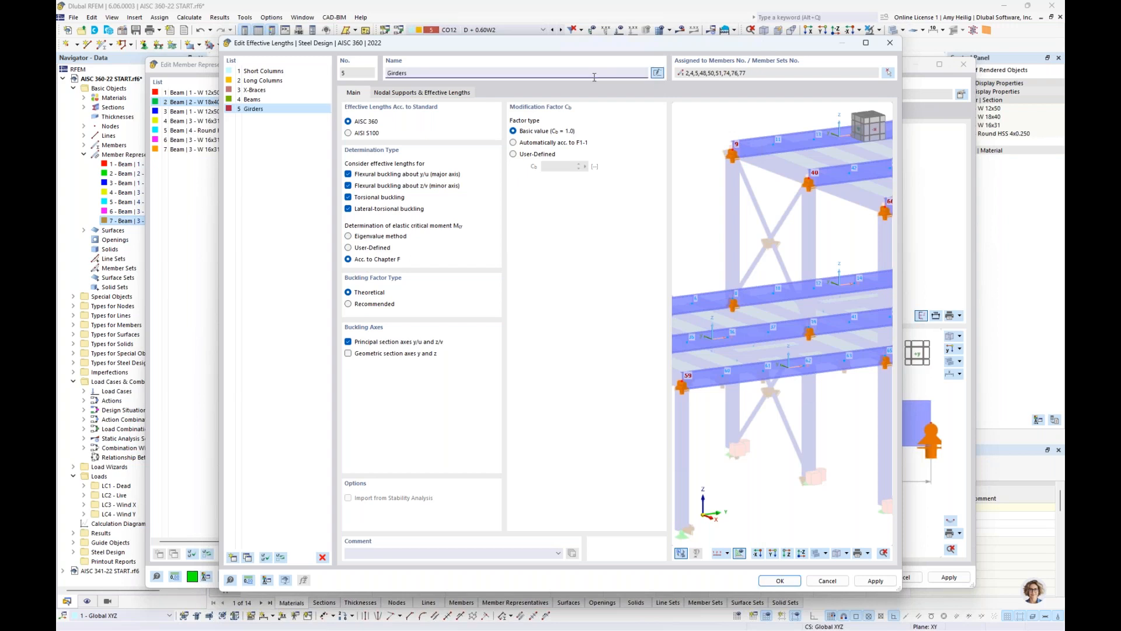
Enable intermediate nodes in the Girders nodal supports and locate nodes .1 to .4 in the model preview
left_click(416, 92)
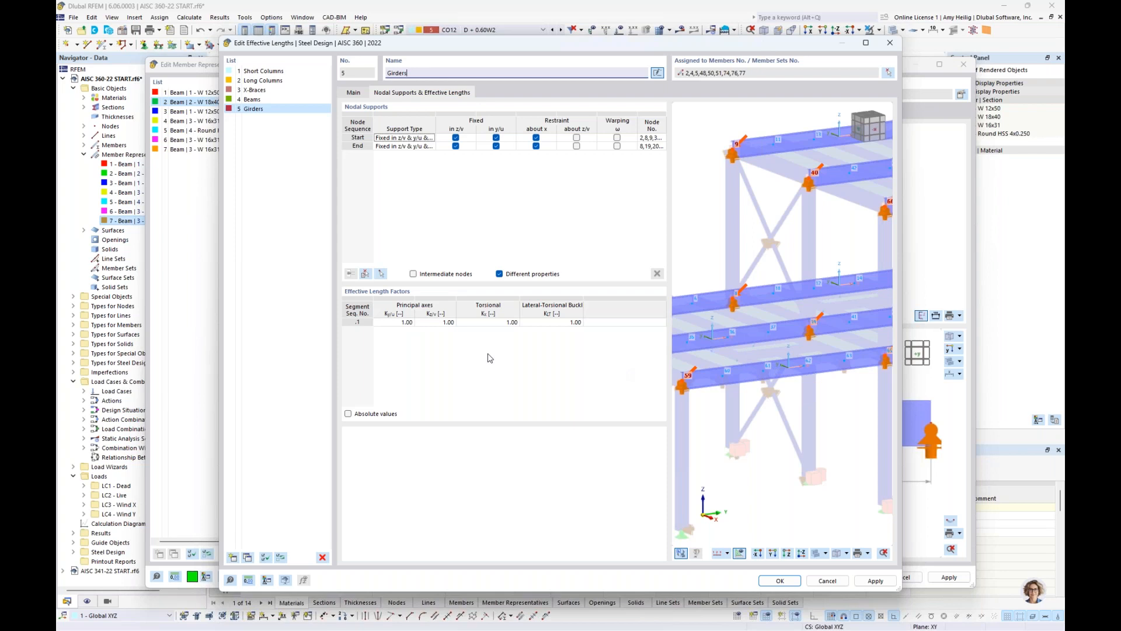
left_click(414, 274)
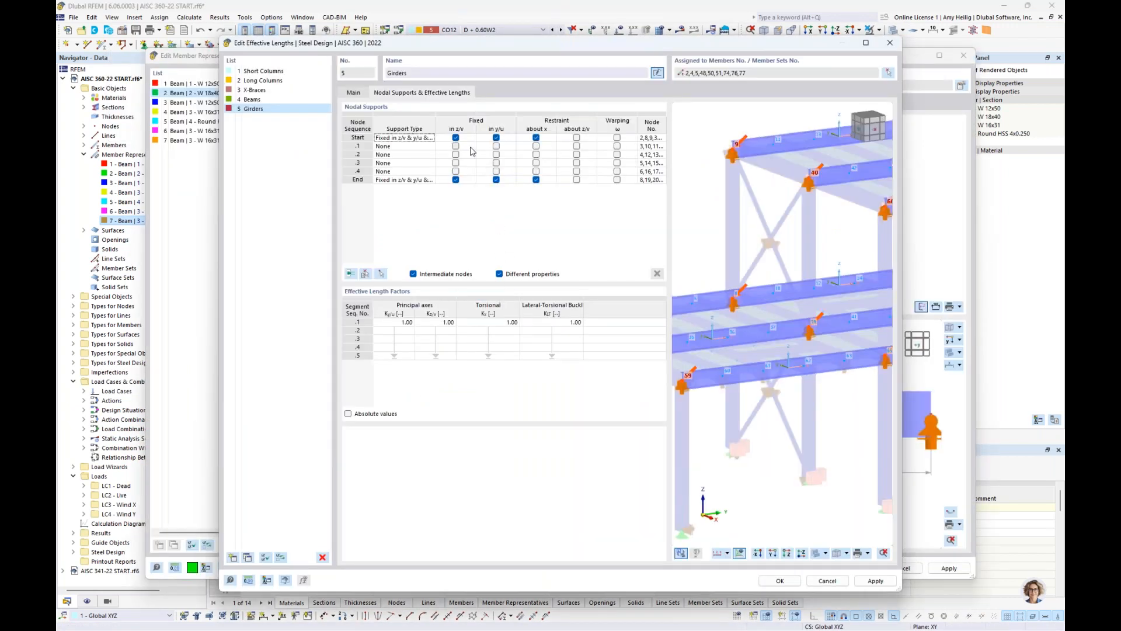
left_click(471, 147)
left_click(471, 155)
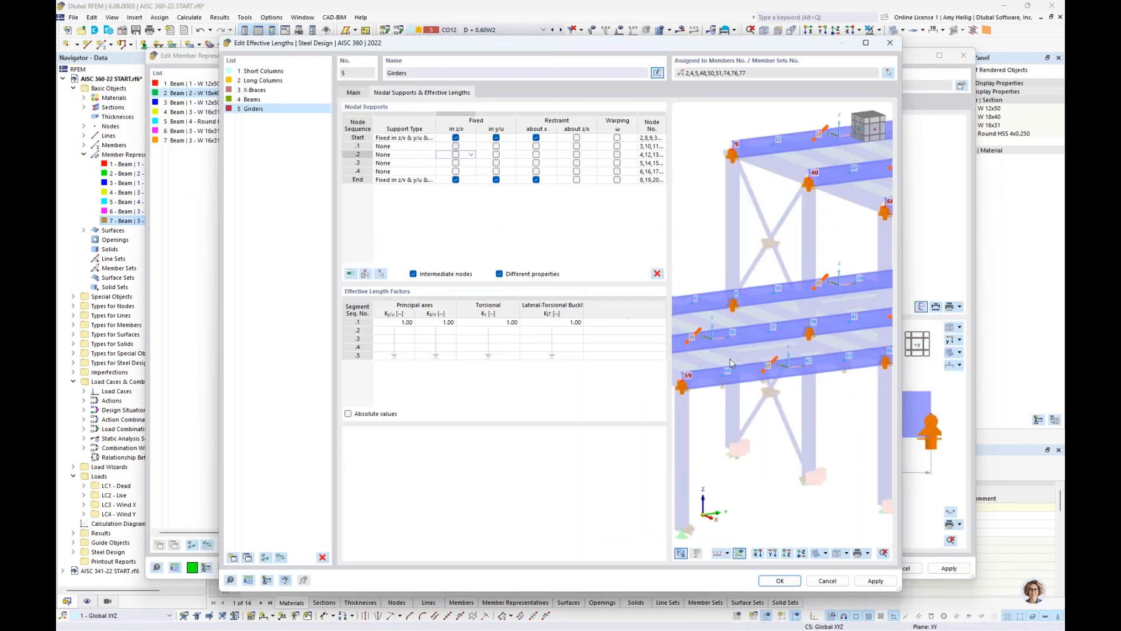
left_click(464, 165)
left_click(468, 173)
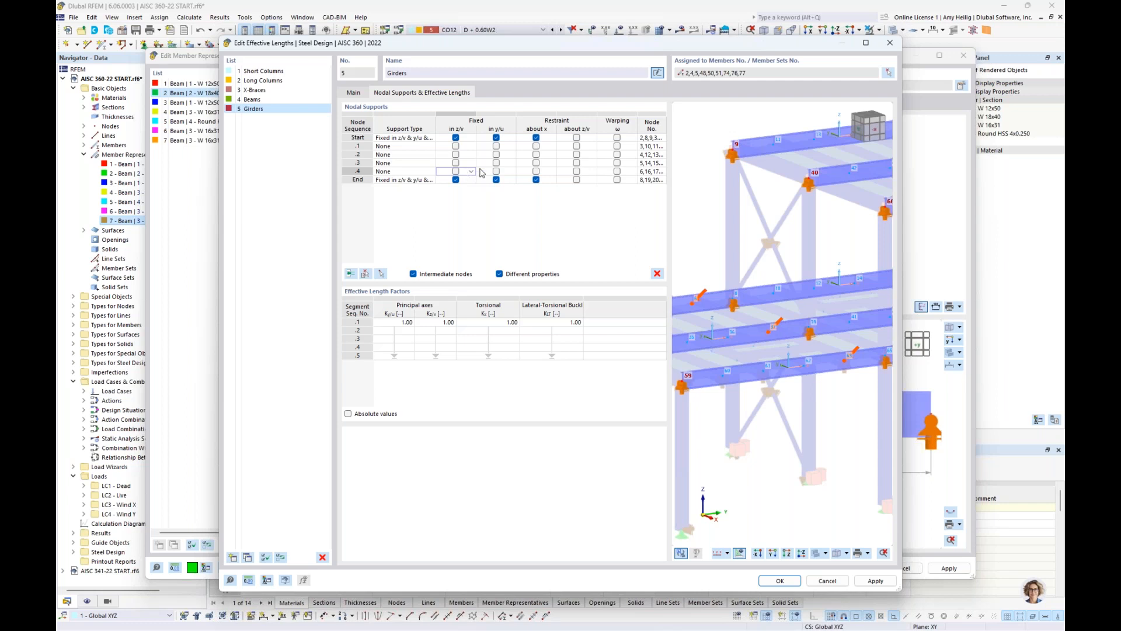
Fix intermediate nodes .1 to .4 of the Girders in y/u and look at the available support eccentricity types
left_click(506, 146)
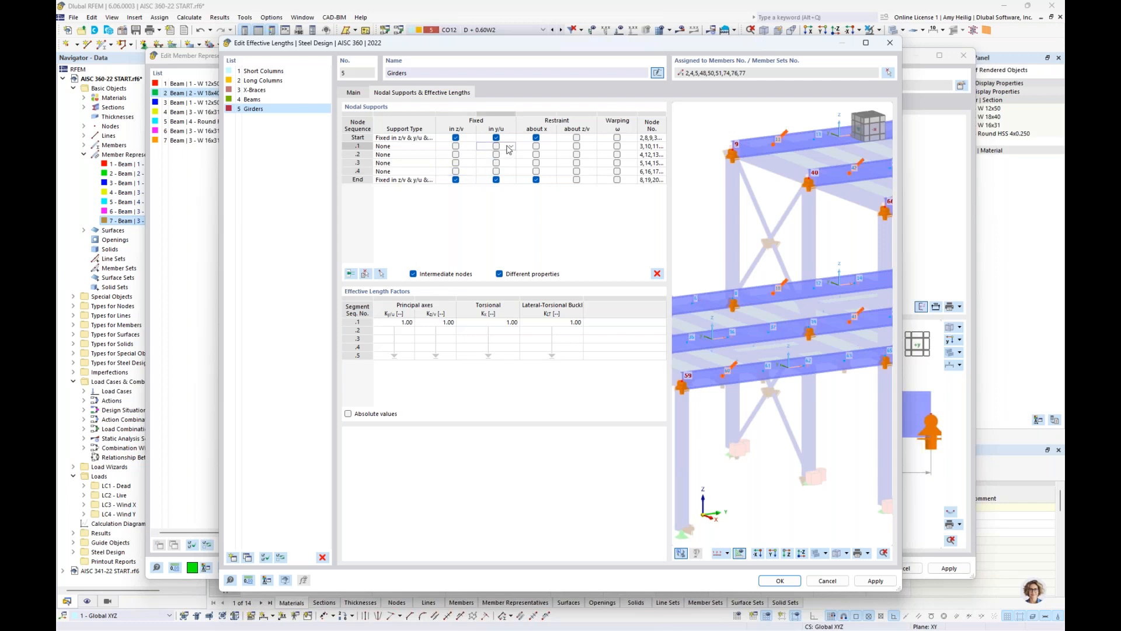
left_click(497, 146)
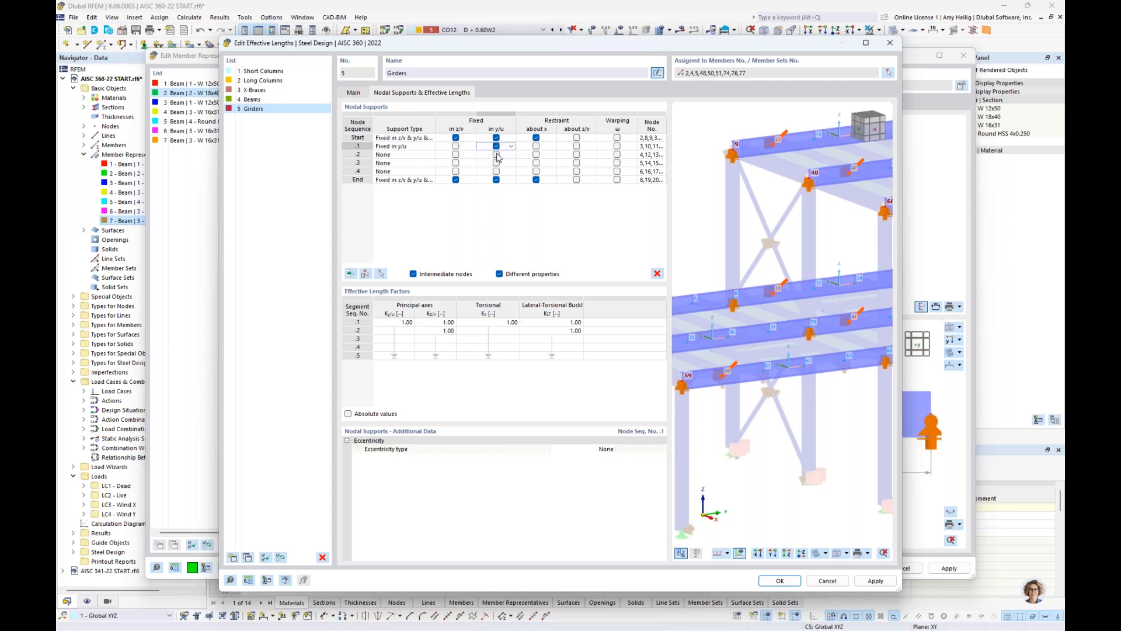
left_click(505, 171, "shift")
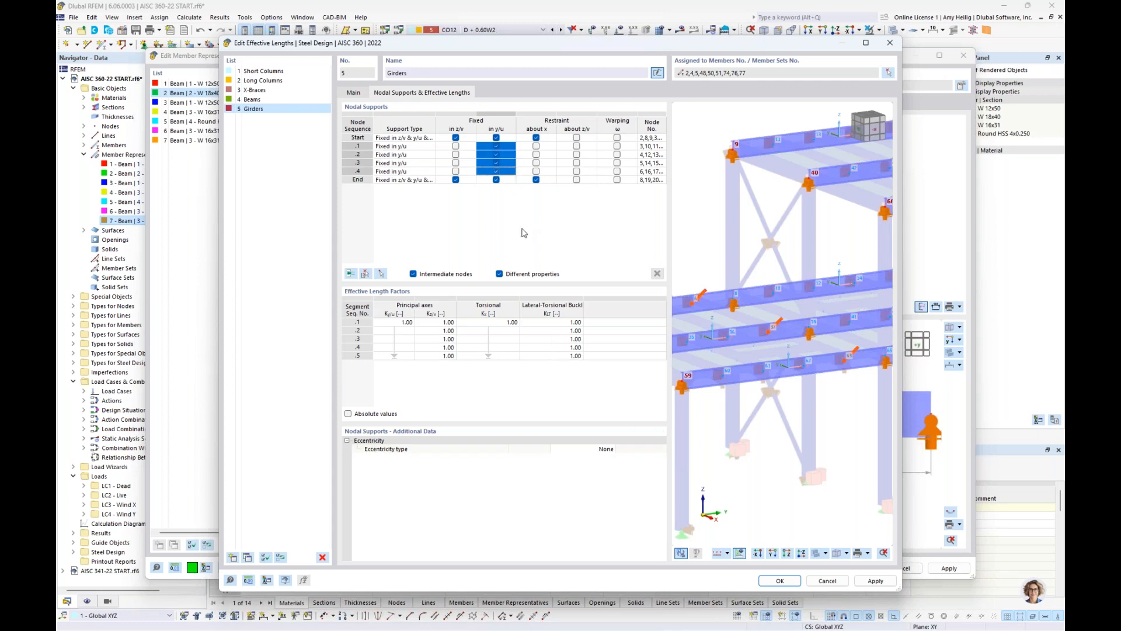
key("space")
left_click(594, 449)
left_click(602, 451)
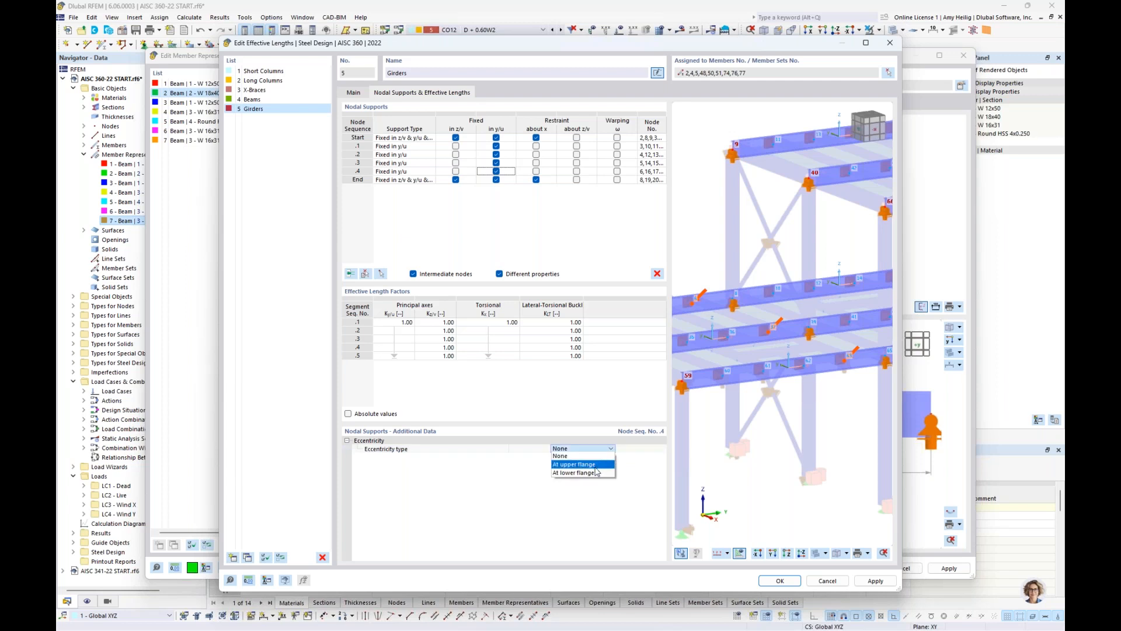
left_click(597, 477)
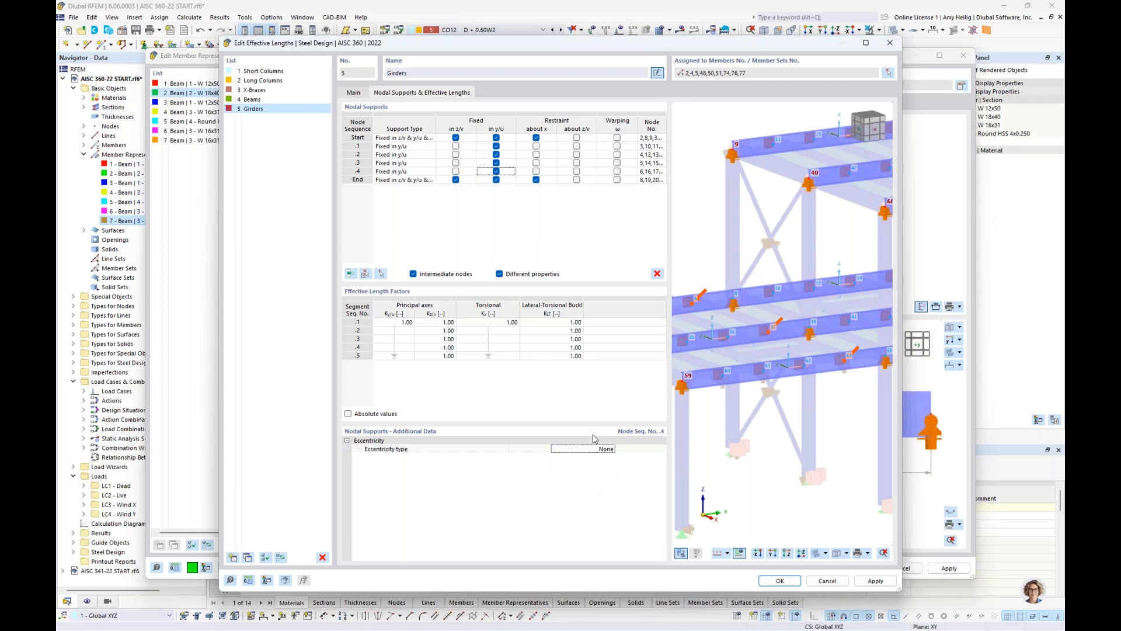
Restrain intermediate nodes .1 to .4 of the Girders about x
left_click(547, 147)
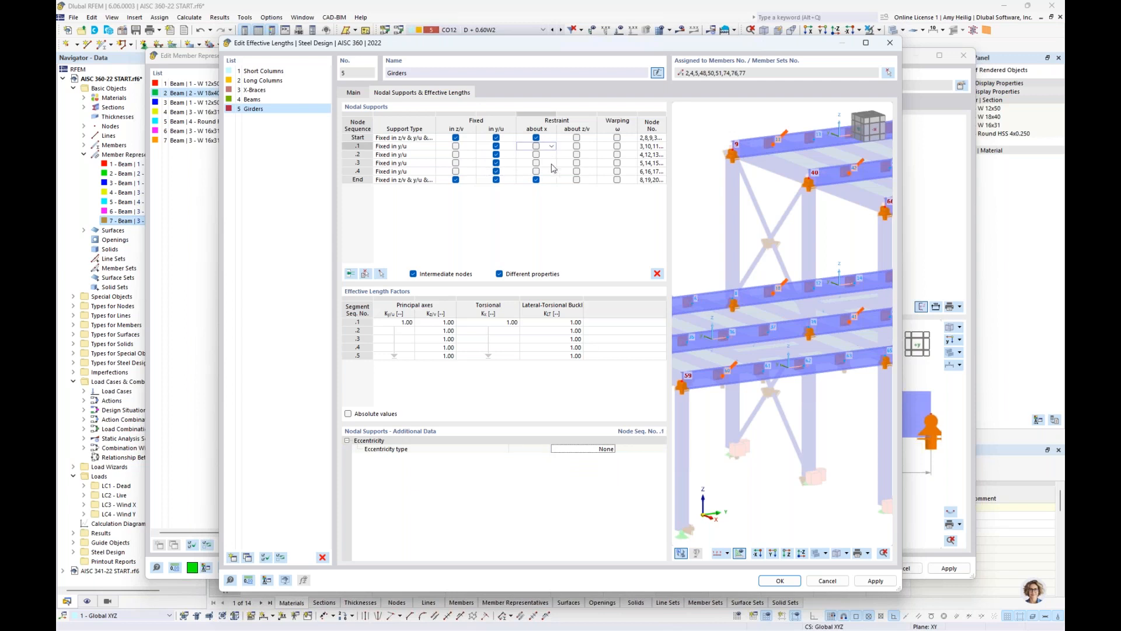
left_click(552, 173, "shift")
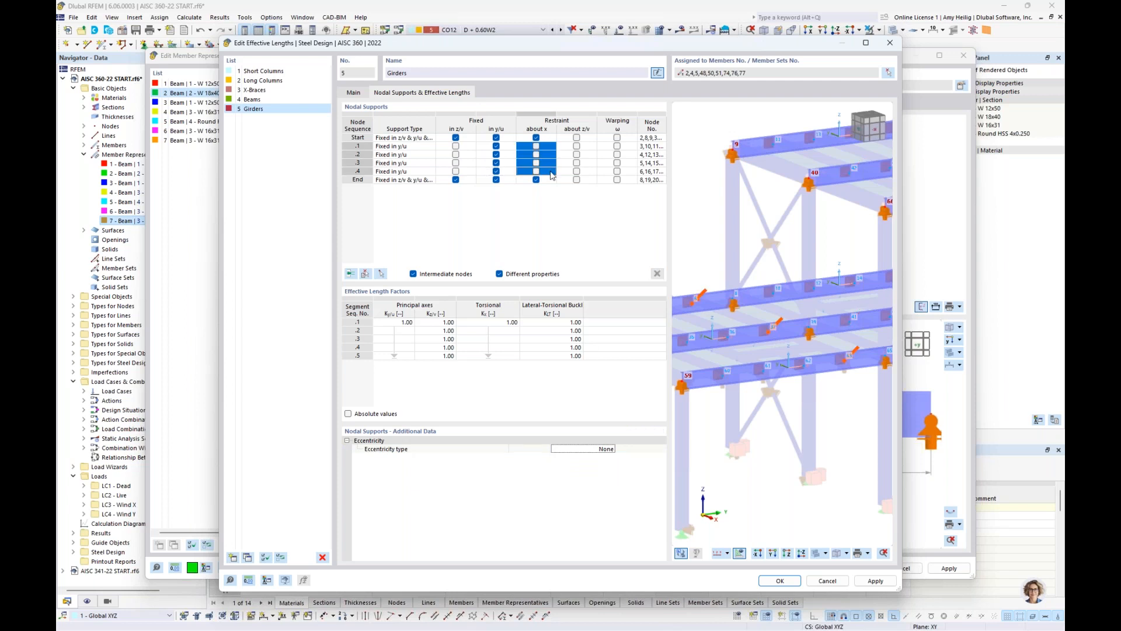
left_click(536, 146)
left_click(512, 239)
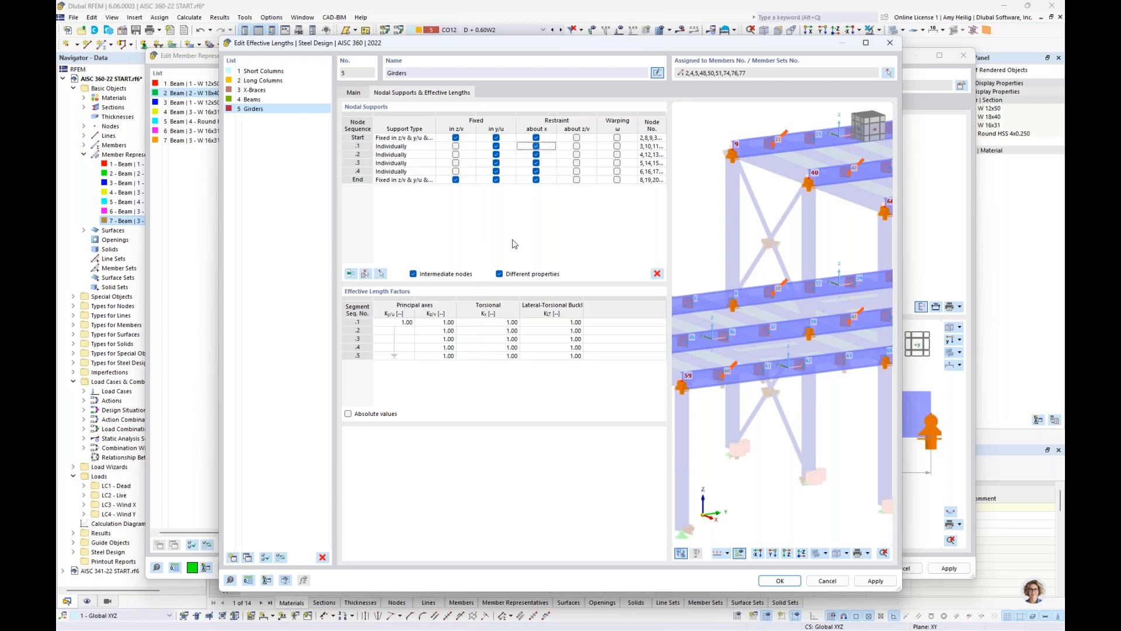
Show the preview as a wireframe and check the Girders' supports and absolute effective lengths per segment
left_click(817, 553)
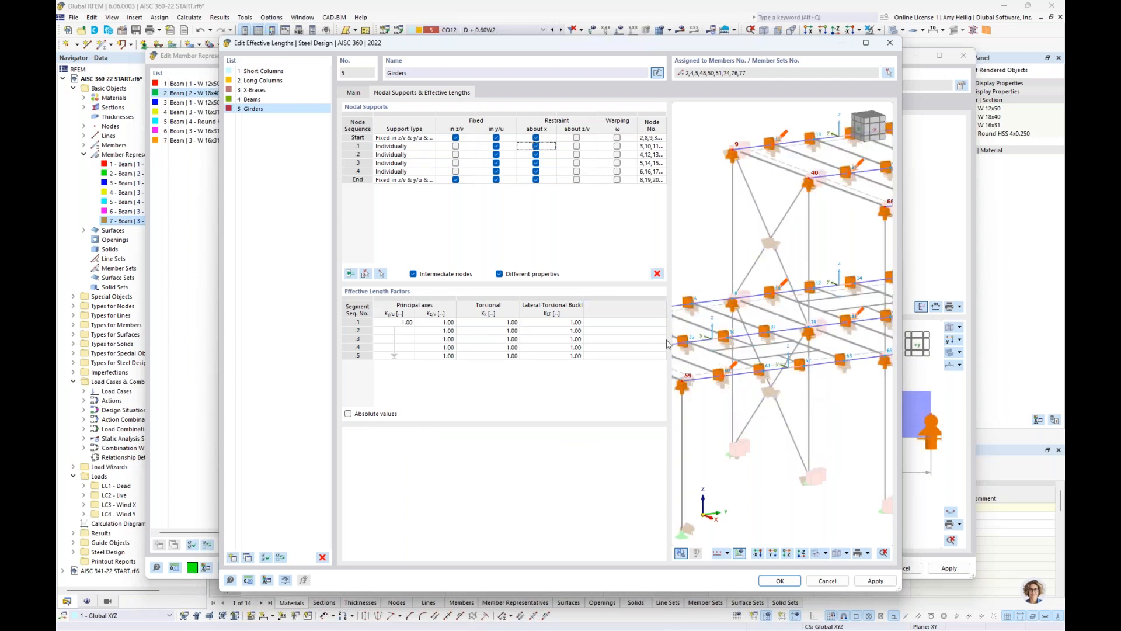
left_click(347, 414)
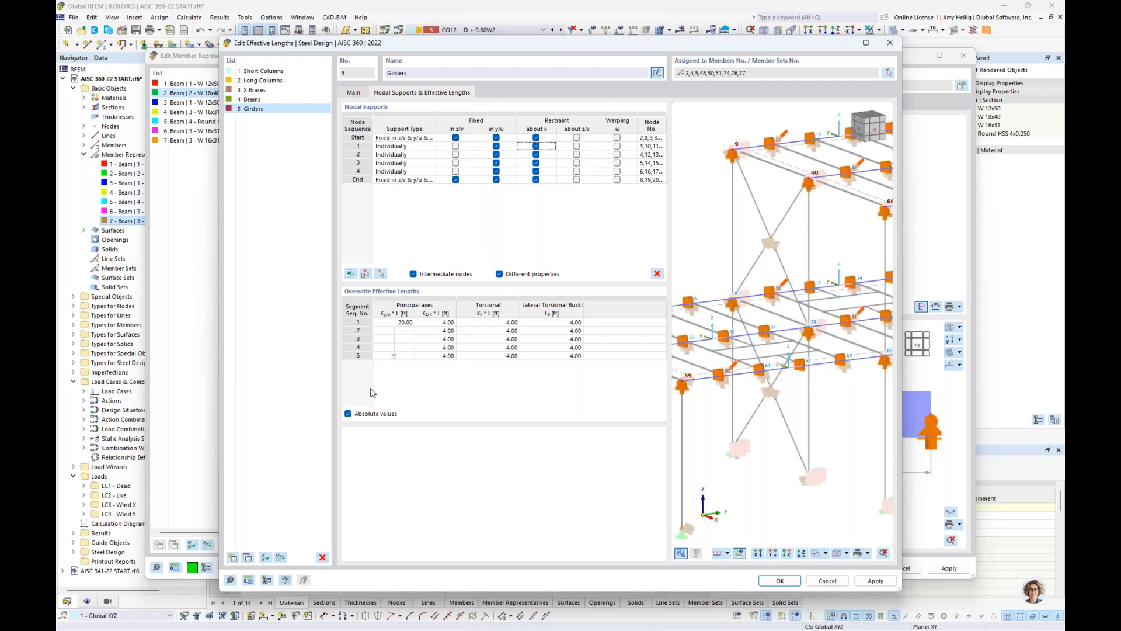
left_click(348, 413)
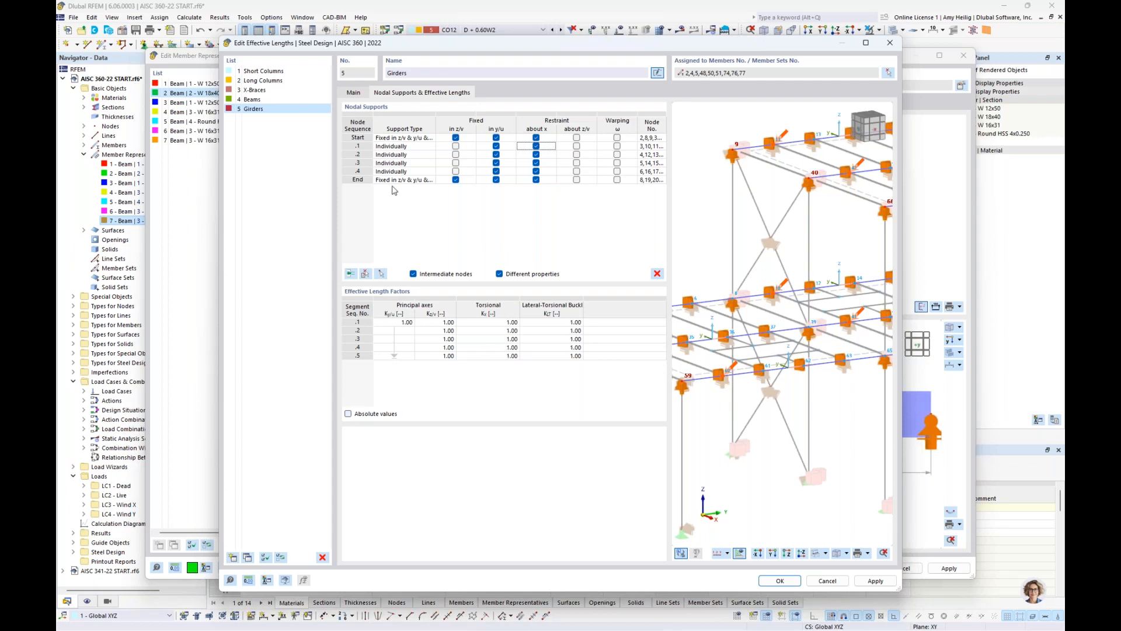
Compare the buckling types considered for the Girders with those of the X-Braces, and accept the effective lengths
left_click(358, 94)
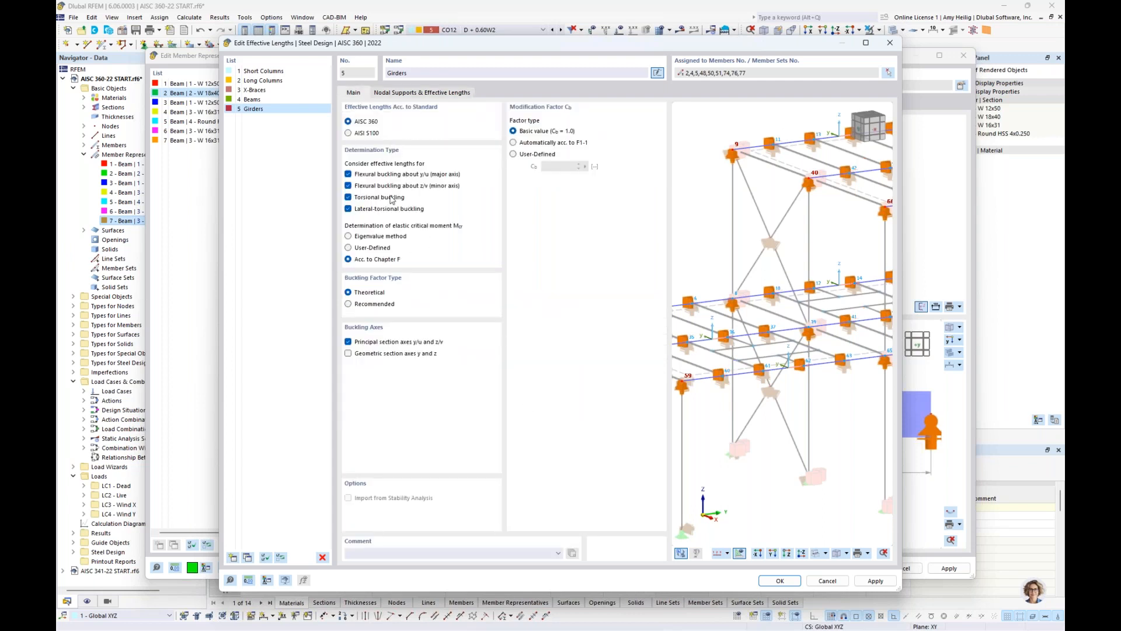
left_click(275, 90)
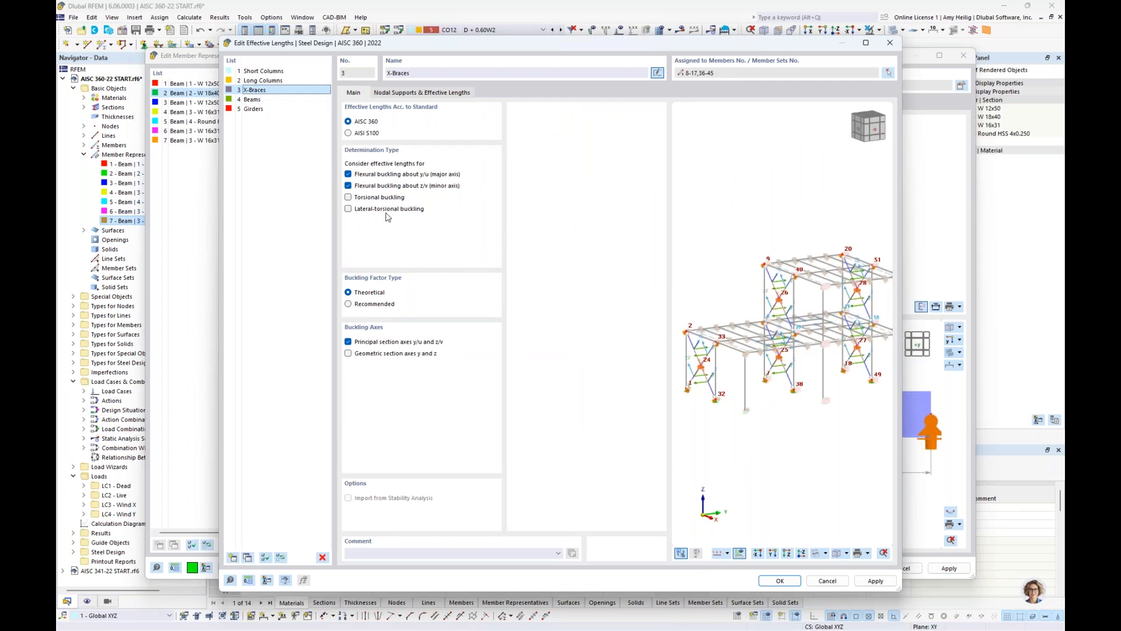
left_click(779, 581)
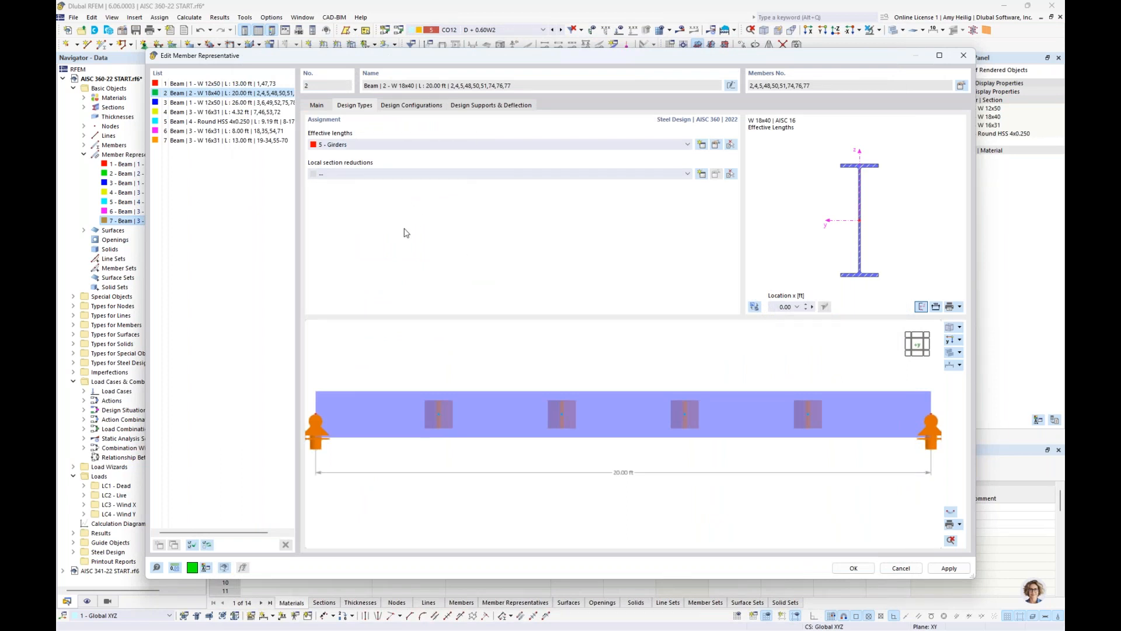
Look at the Design Parameters reduction type in a new local section reduction for the girders, and discard it
left_click(702, 174)
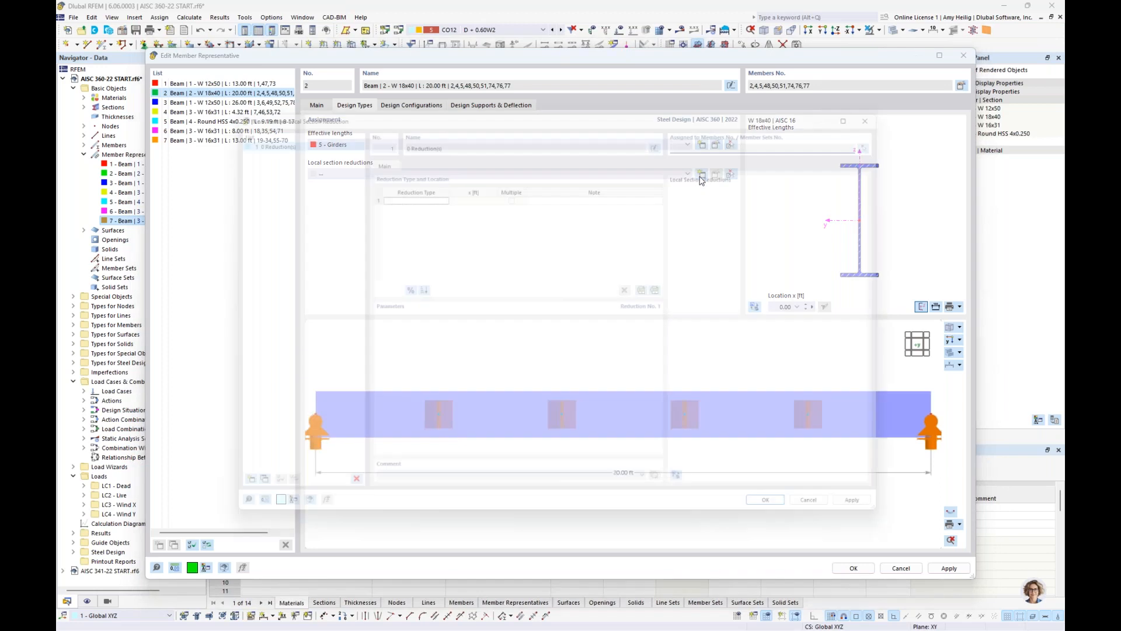
left_click(419, 191)
left_click(437, 191)
left_click(435, 199)
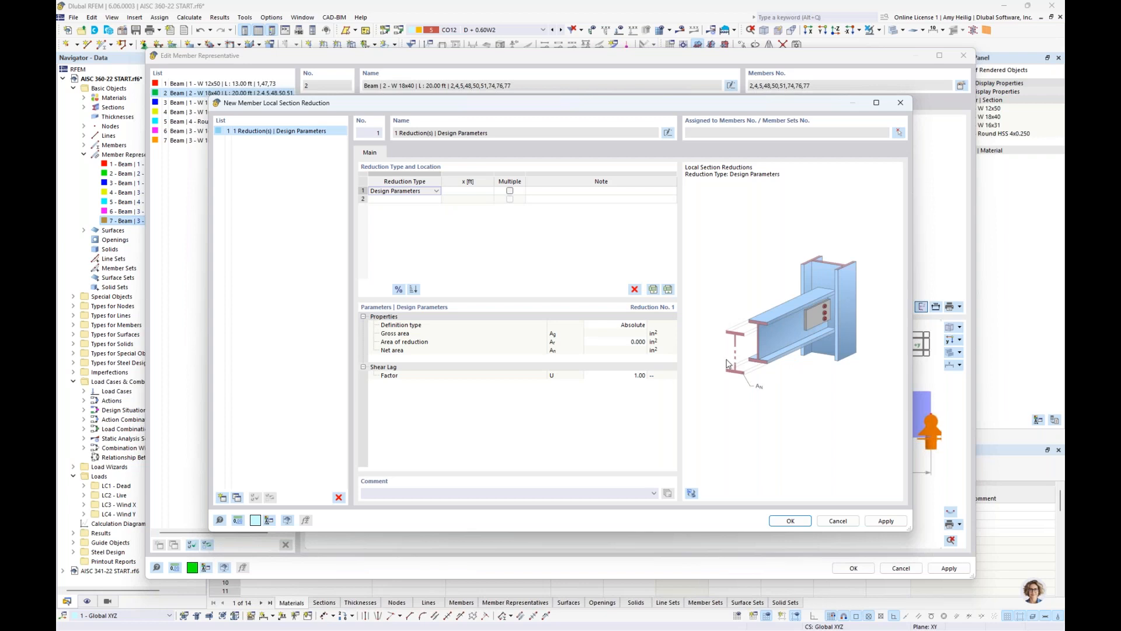
left_click(838, 520)
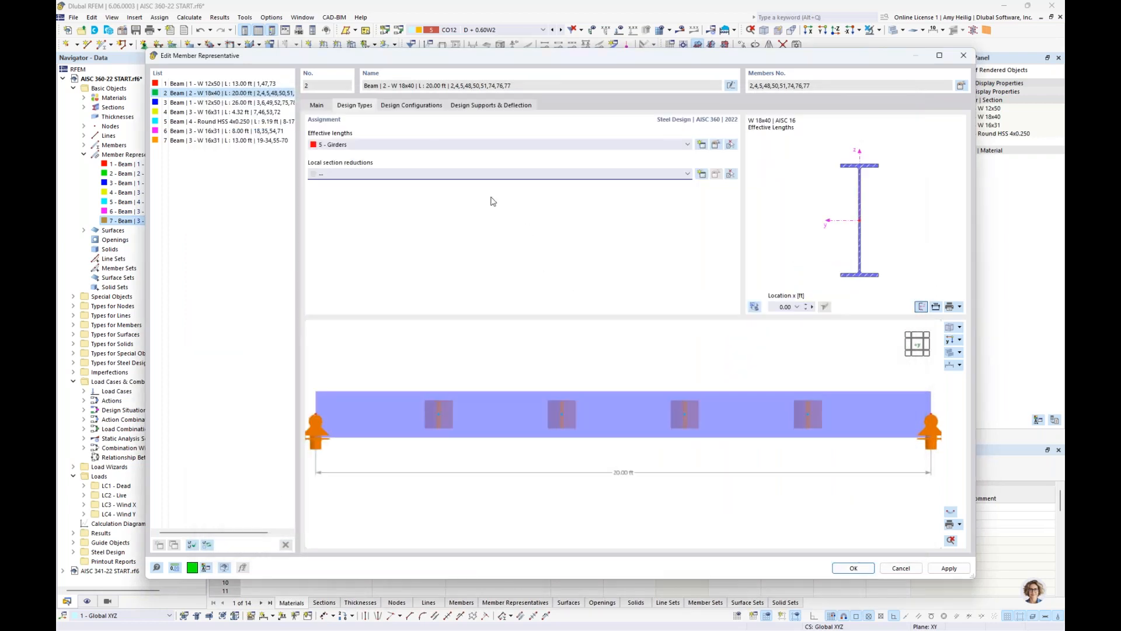
Review the design parameters of the girders' default strength configuration, collapse the cold-formed steel section, and close without changes
left_click(410, 109)
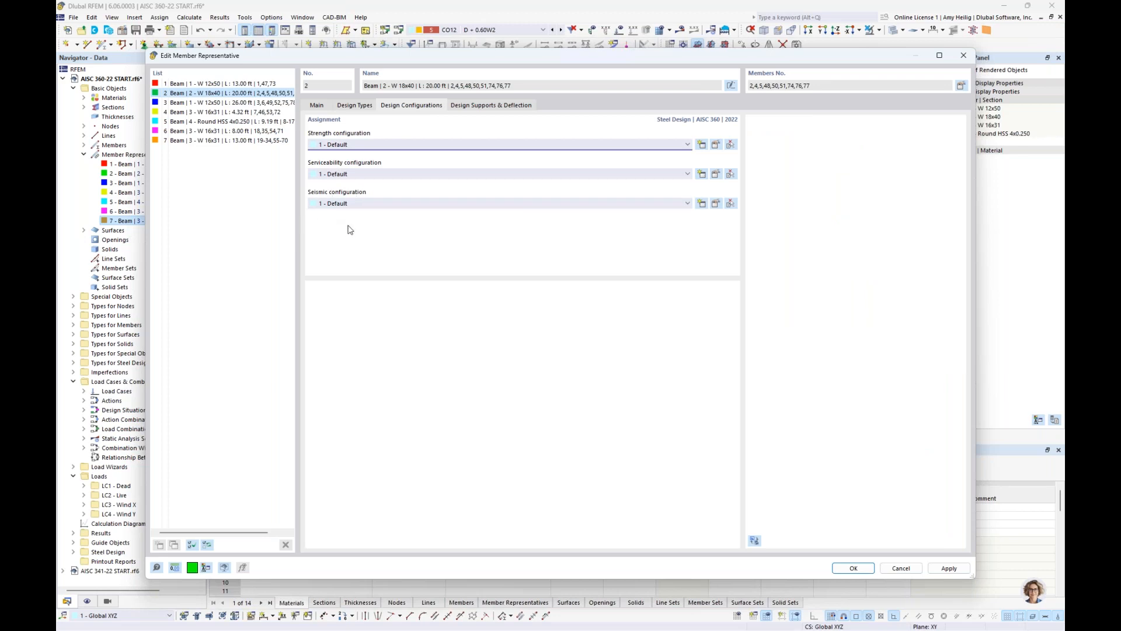
left_click(716, 145)
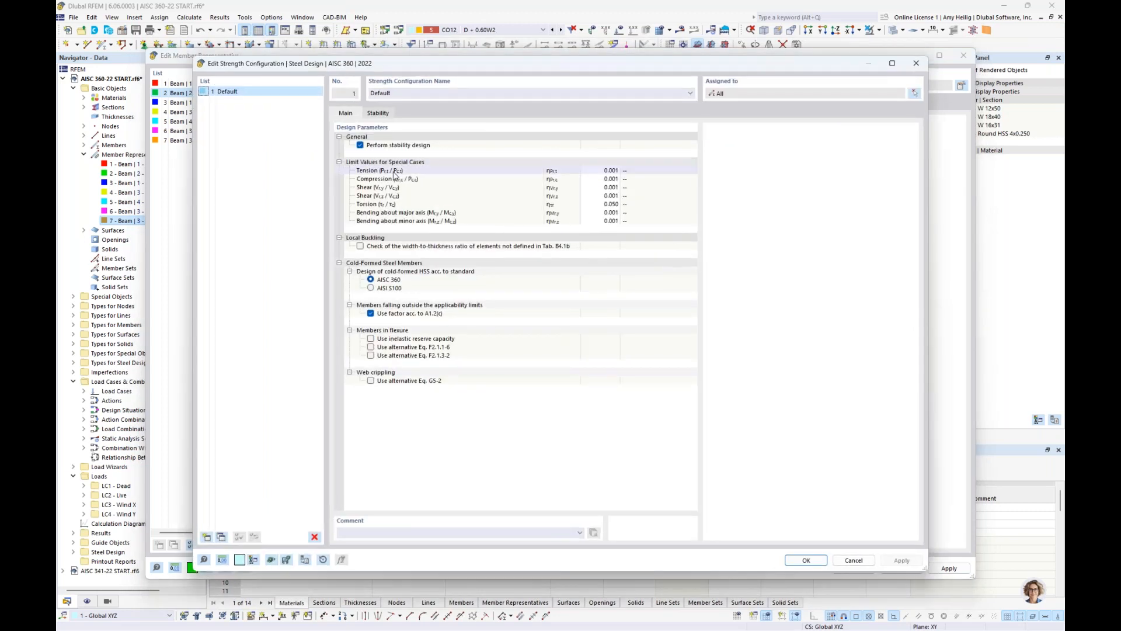
left_click(340, 263)
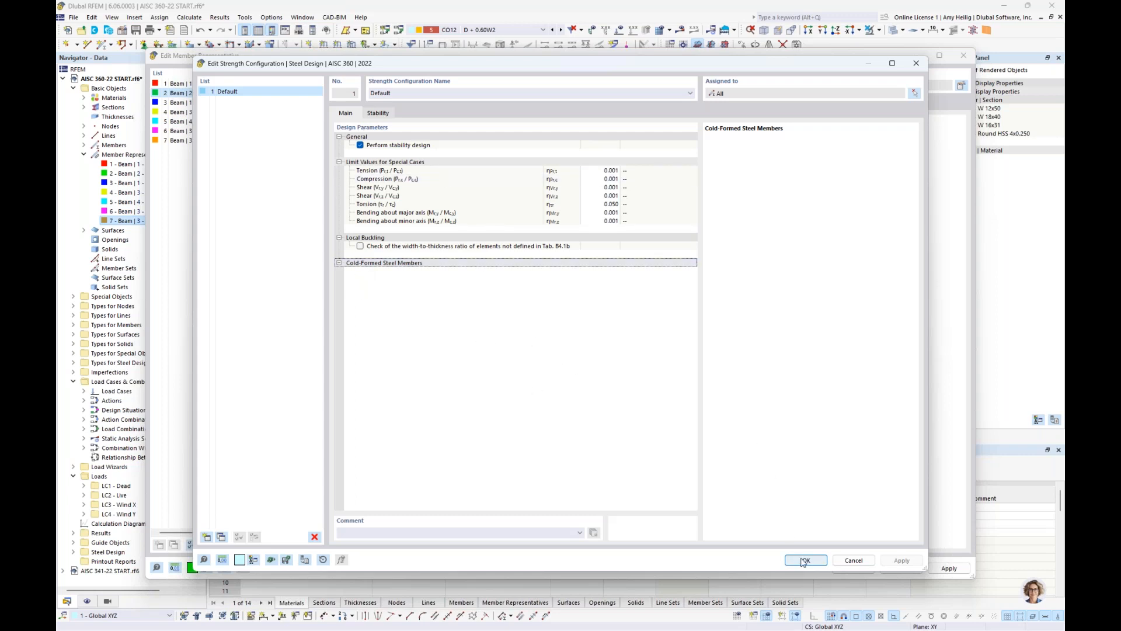
left_click(853, 560)
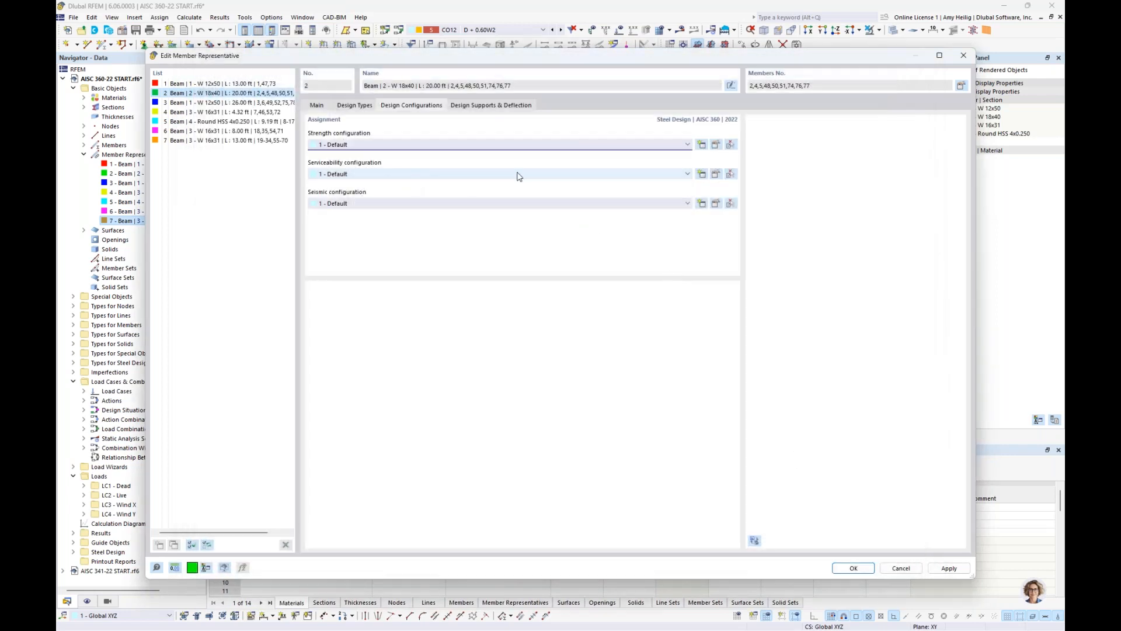
Review the beam and cantilever deflection limits of the girders' default serviceability configuration, and close it without changes
left_click(716, 174)
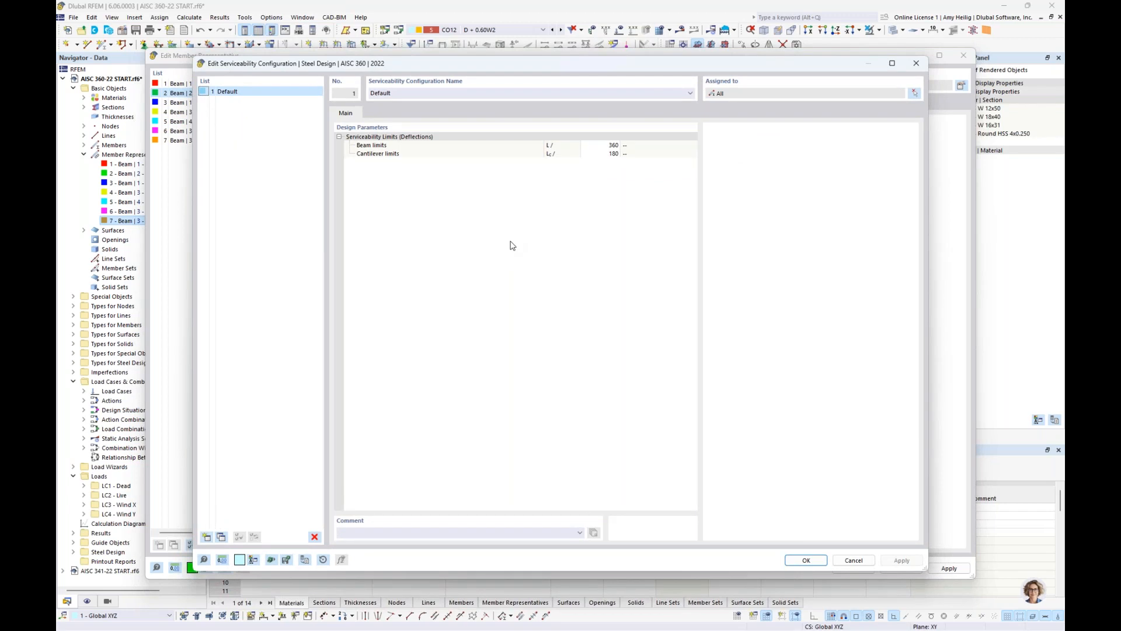
left_click(590, 155)
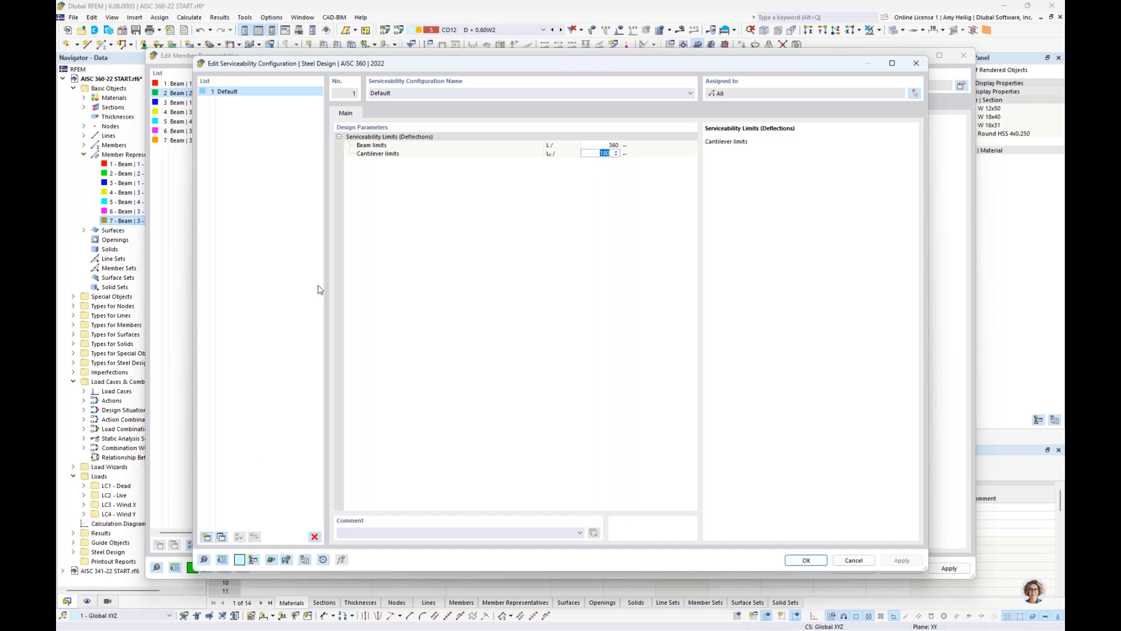
left_click(598, 153)
left_click(853, 560)
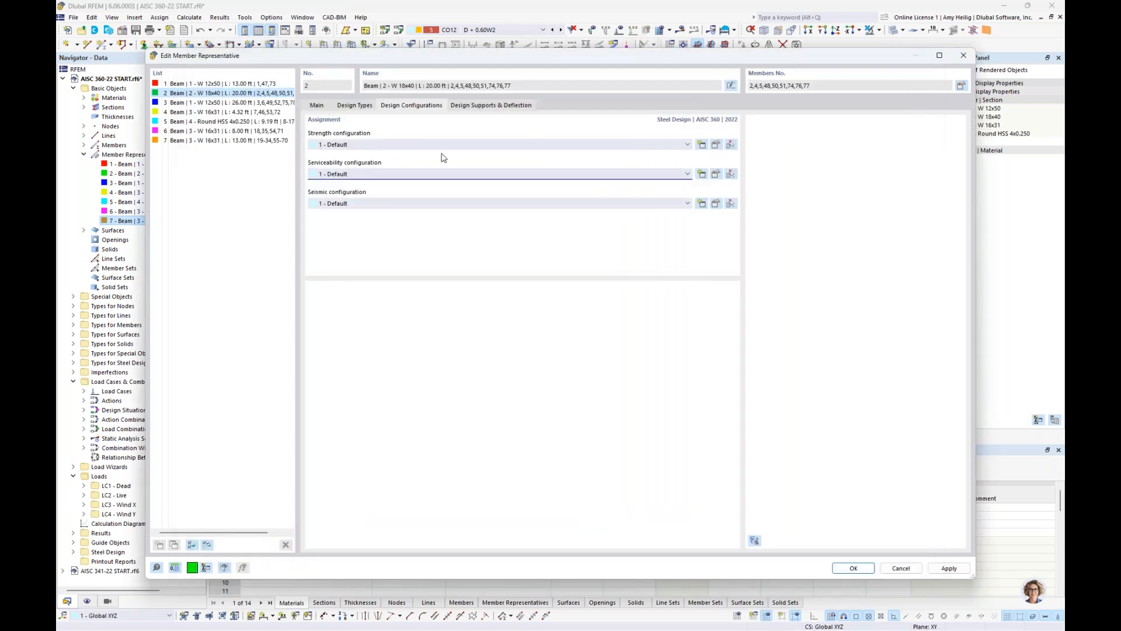
Check the girders' design supports and deflection settings, and compare the "x and y" and "y only" design support definitions
left_click(478, 108)
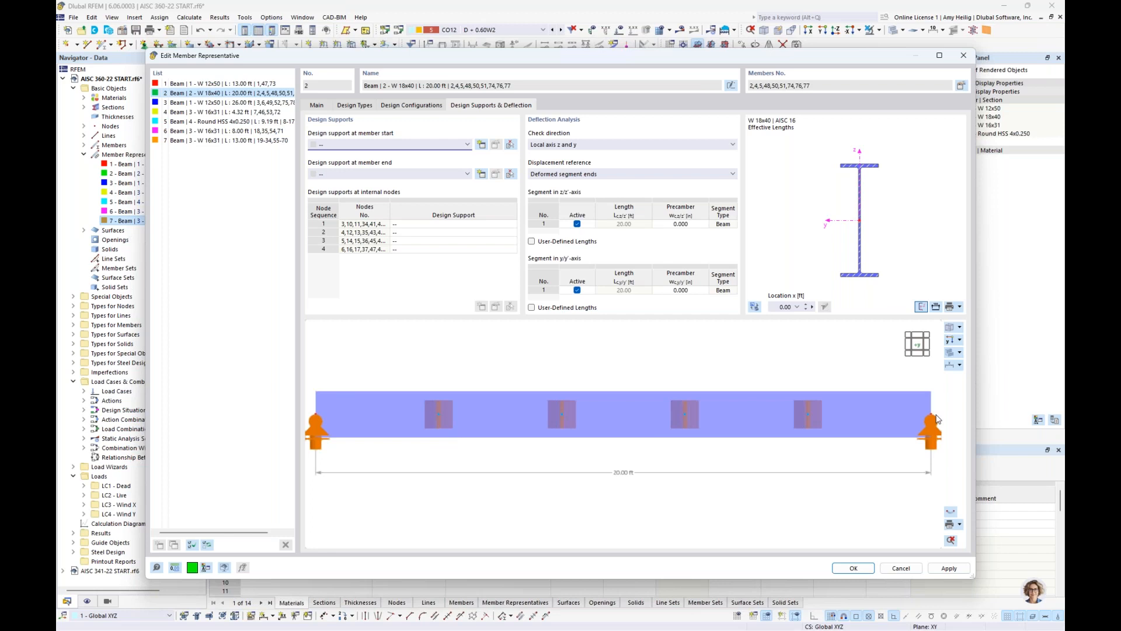
middle_click_drag(455, 455, 533, 480, "ctrl")
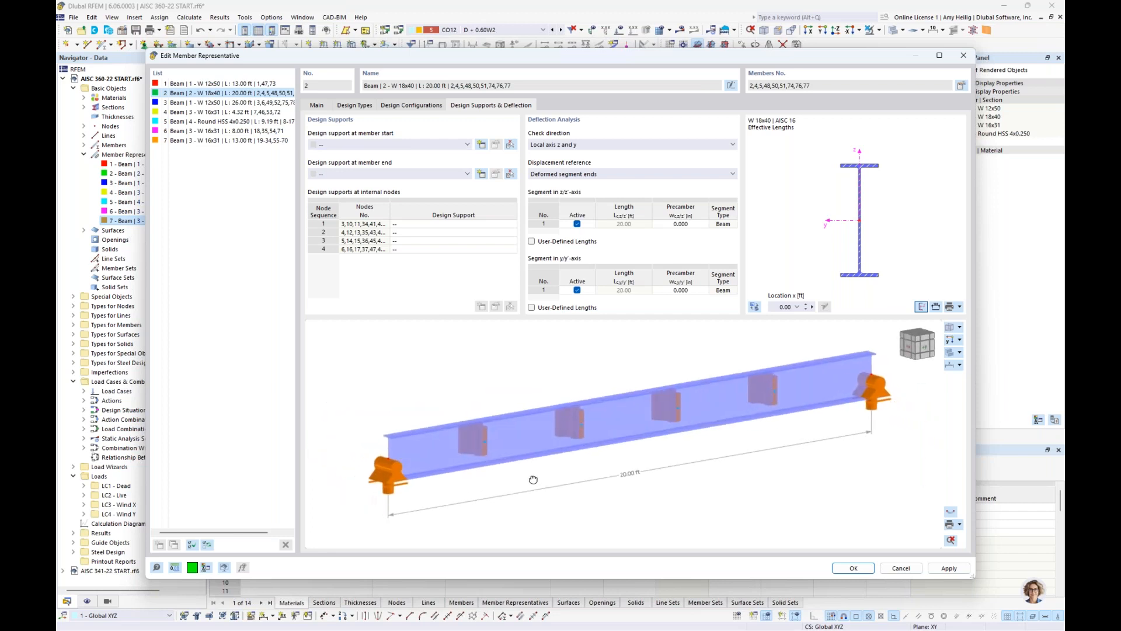
scroll(533, 479, "down", 1)
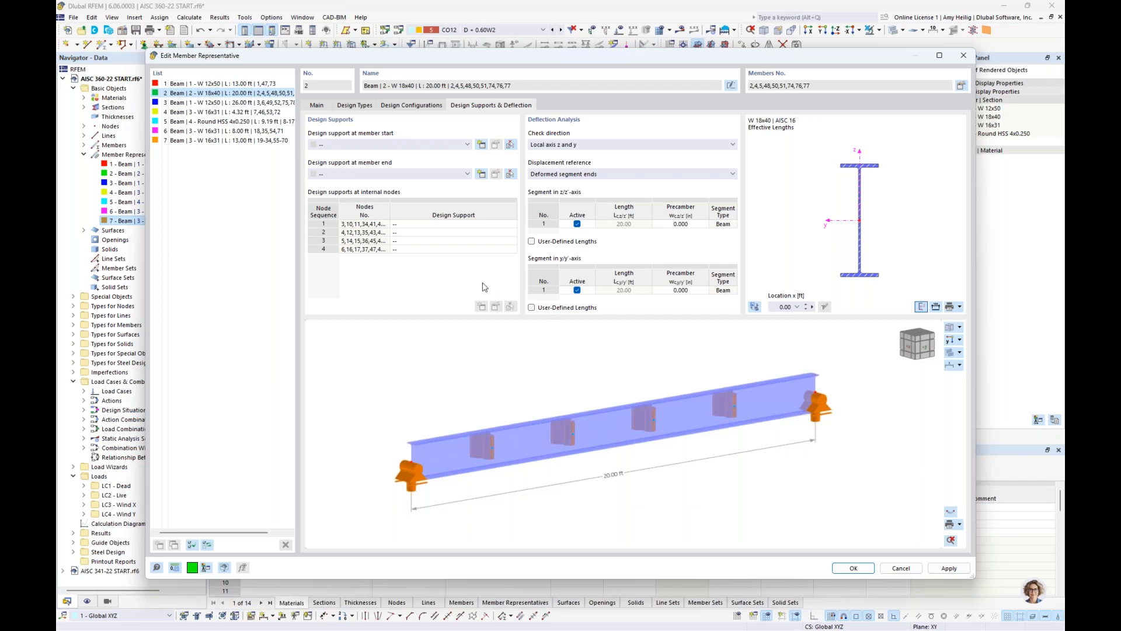
left_click(461, 228)
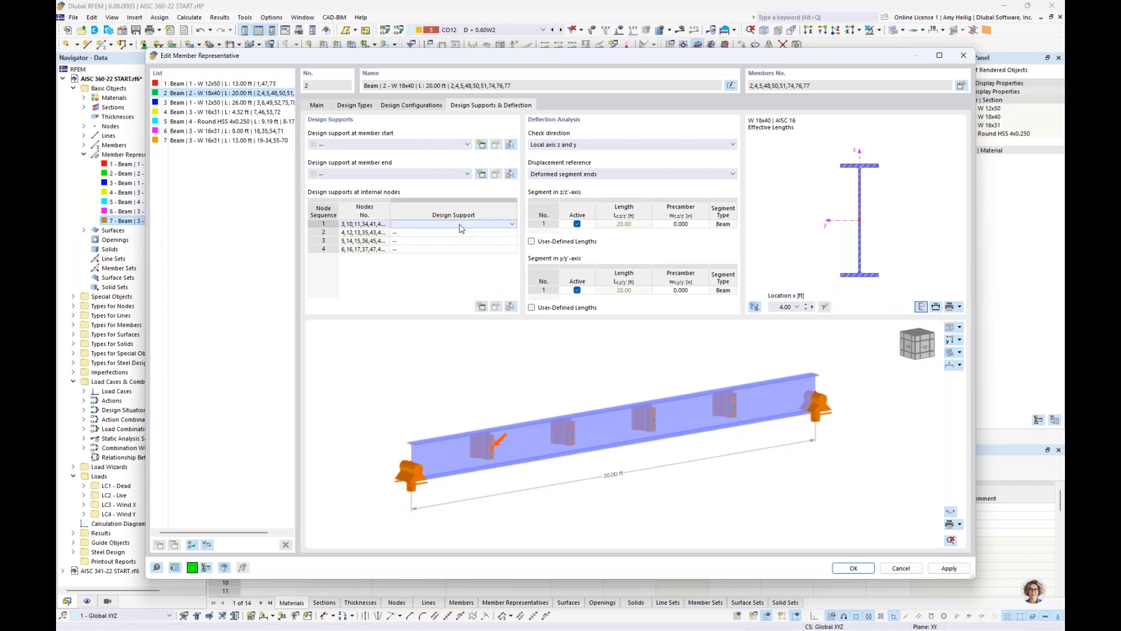
left_click(512, 223)
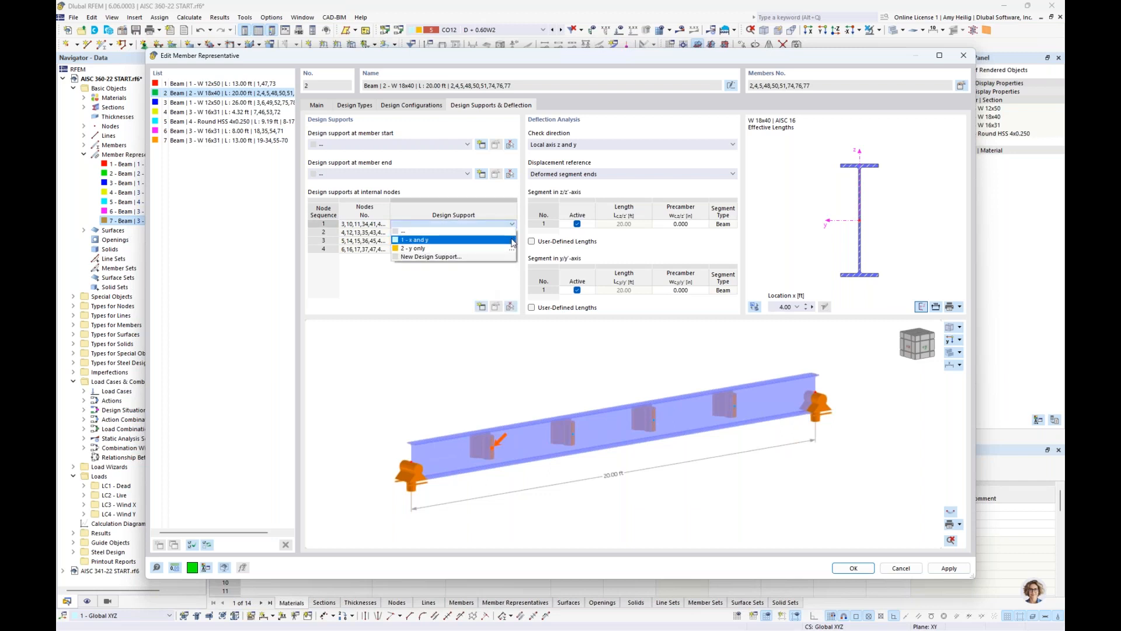
left_click(512, 240)
left_click(512, 241)
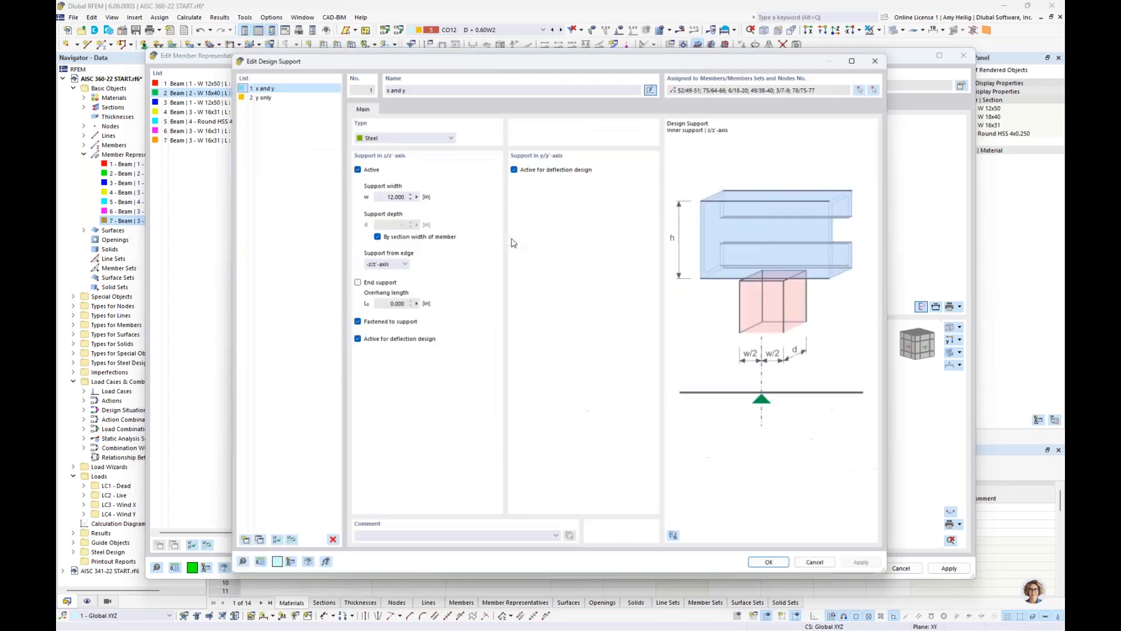
left_click(257, 92)
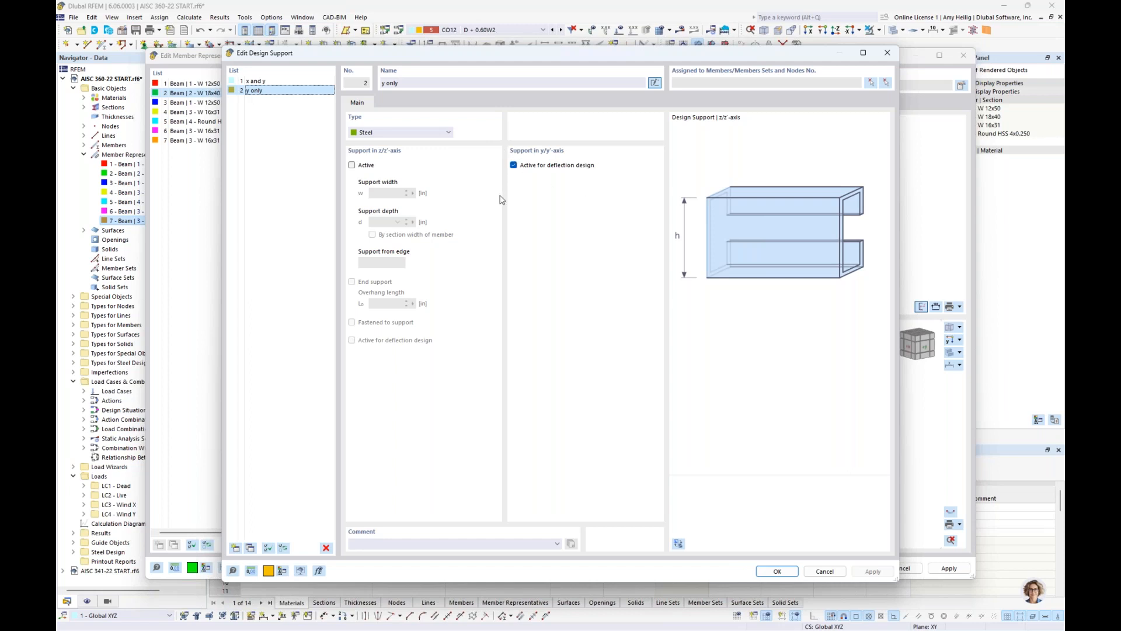
left_click(283, 83)
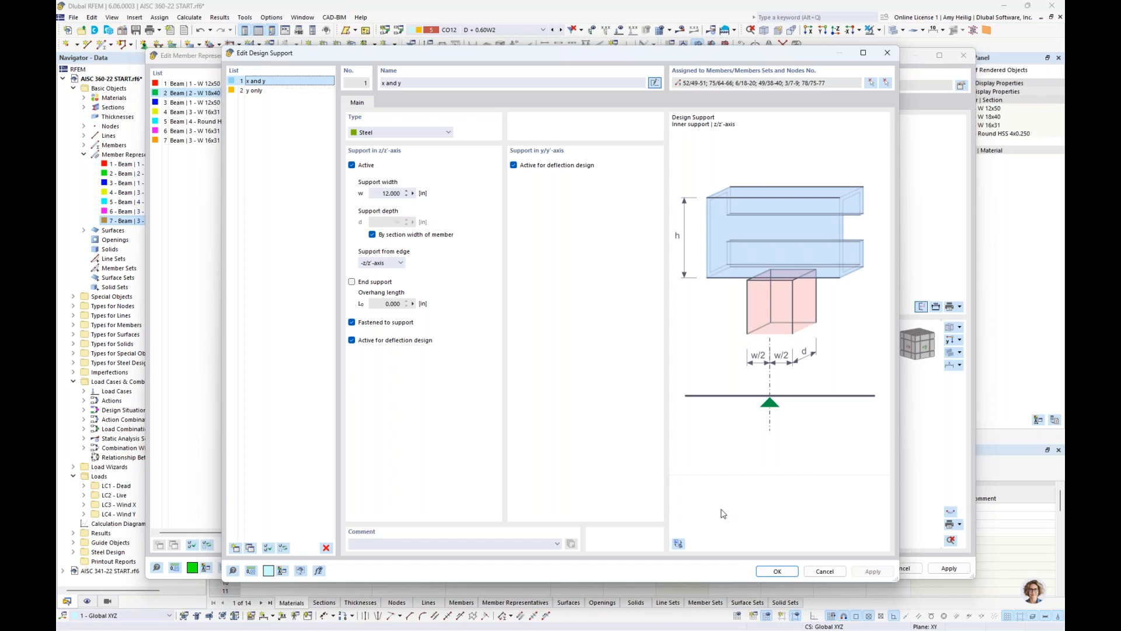
left_click(275, 90)
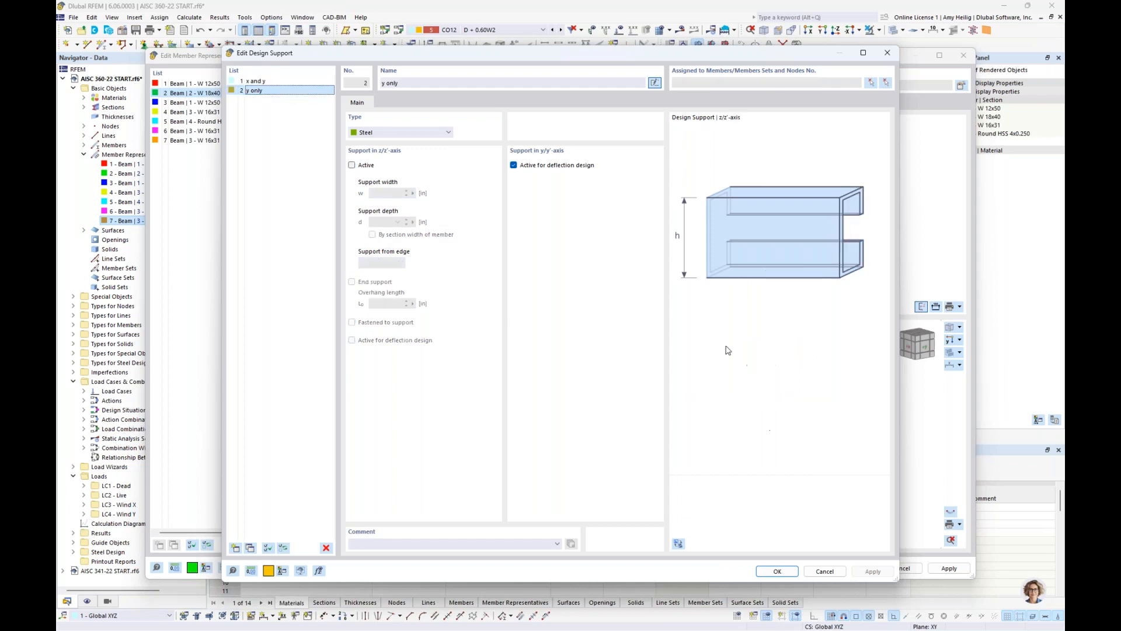
left_click(780, 571)
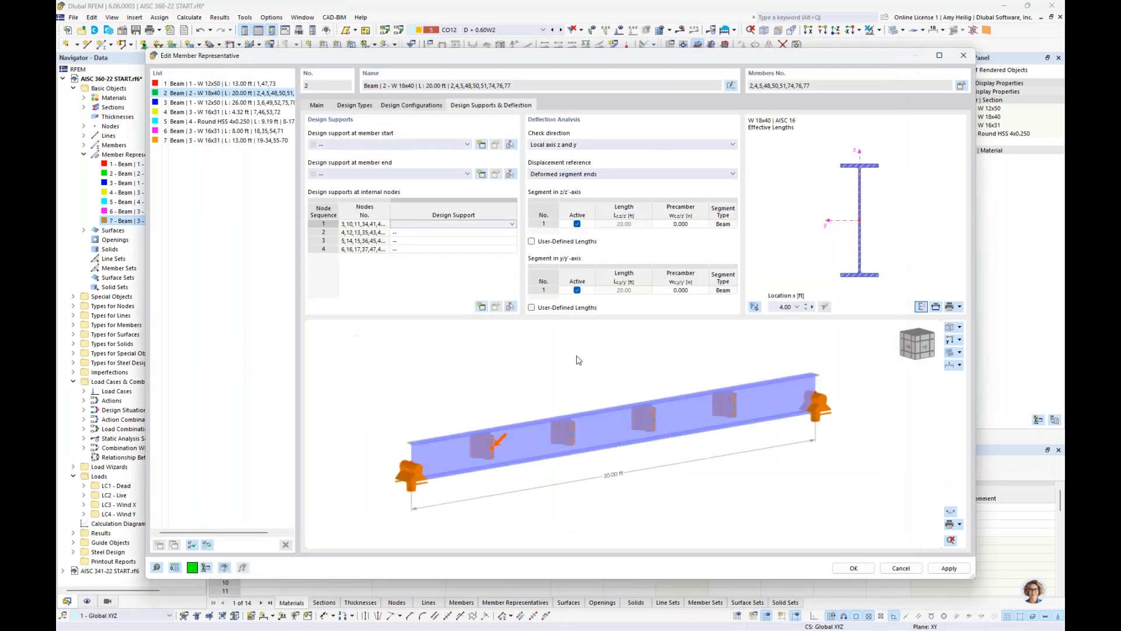
Assign the design support "2 - y only" to all four internal nodes of the W 18x40 girders
left_click(424, 224)
left_click(417, 248)
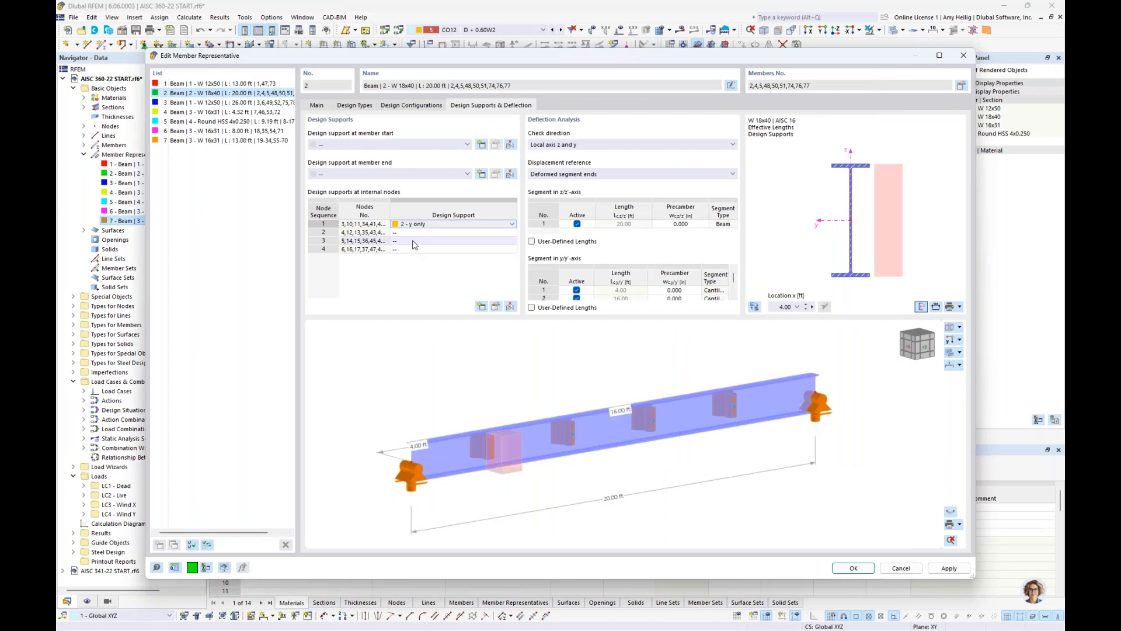
key("Down")
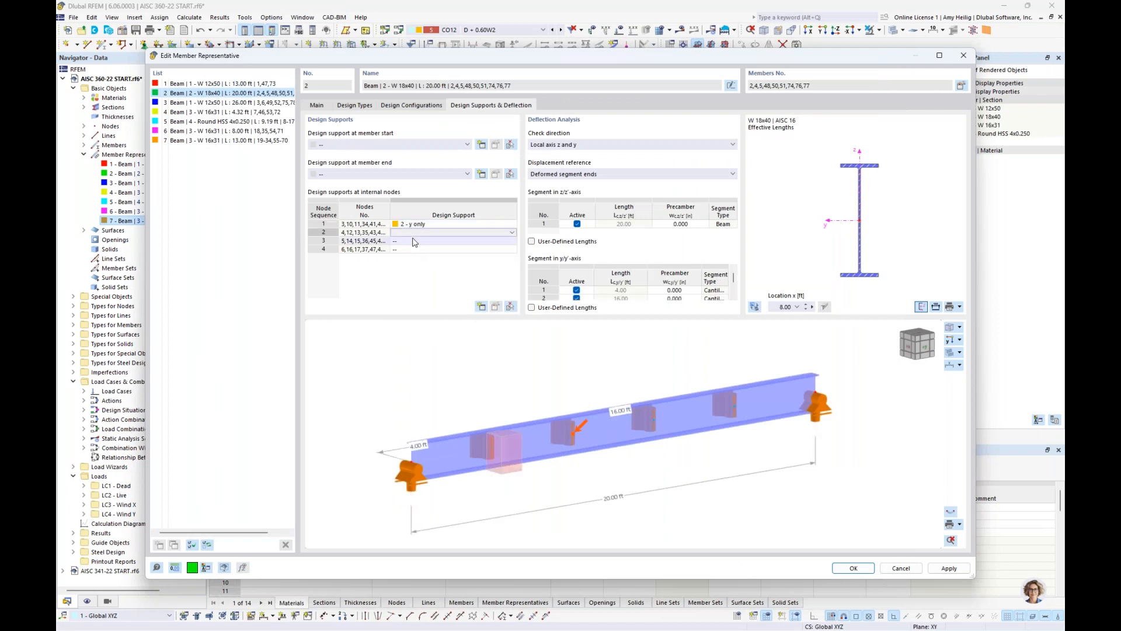
type("2")
key("Return")
type("2")
key("Return")
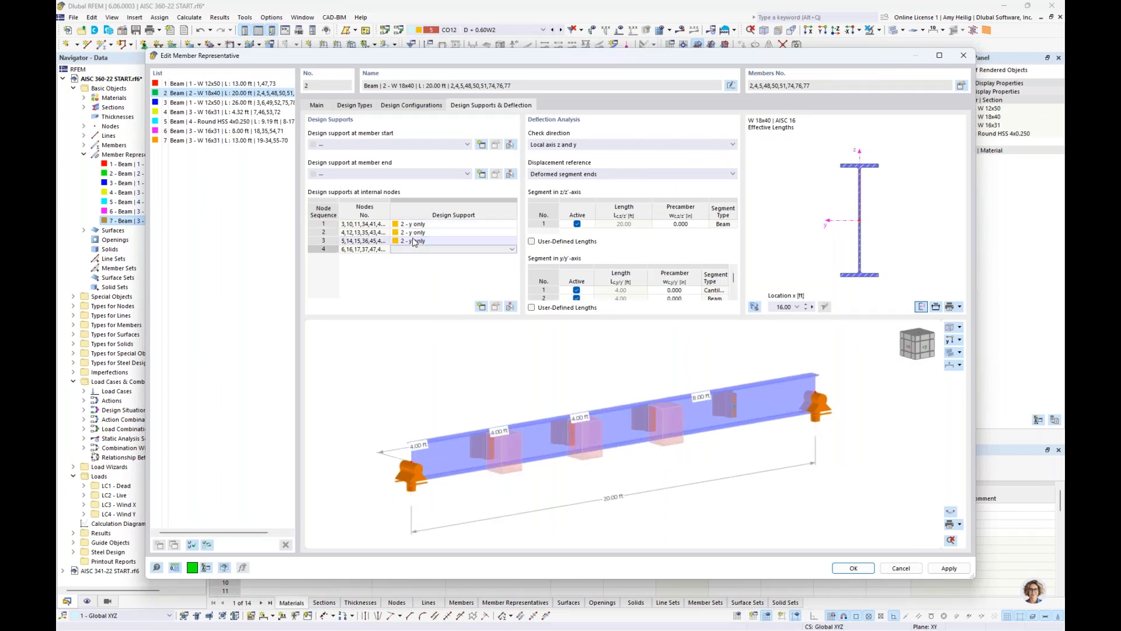
type("2 - y only")
key("Return")
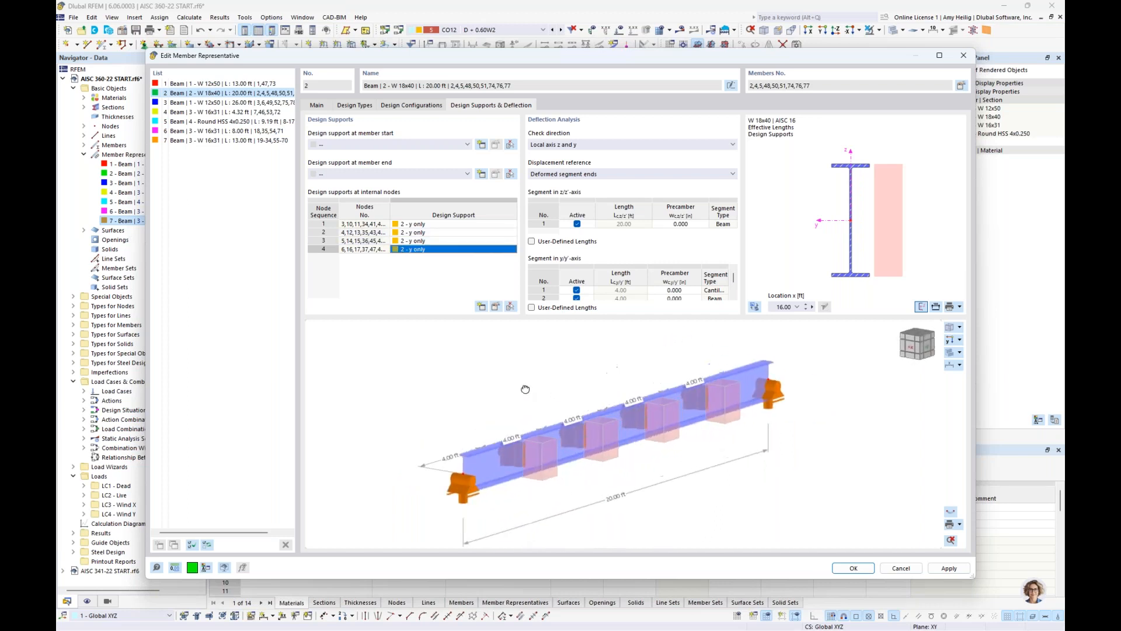
middle_click_drag(525, 389, 479, 390, "ctrl")
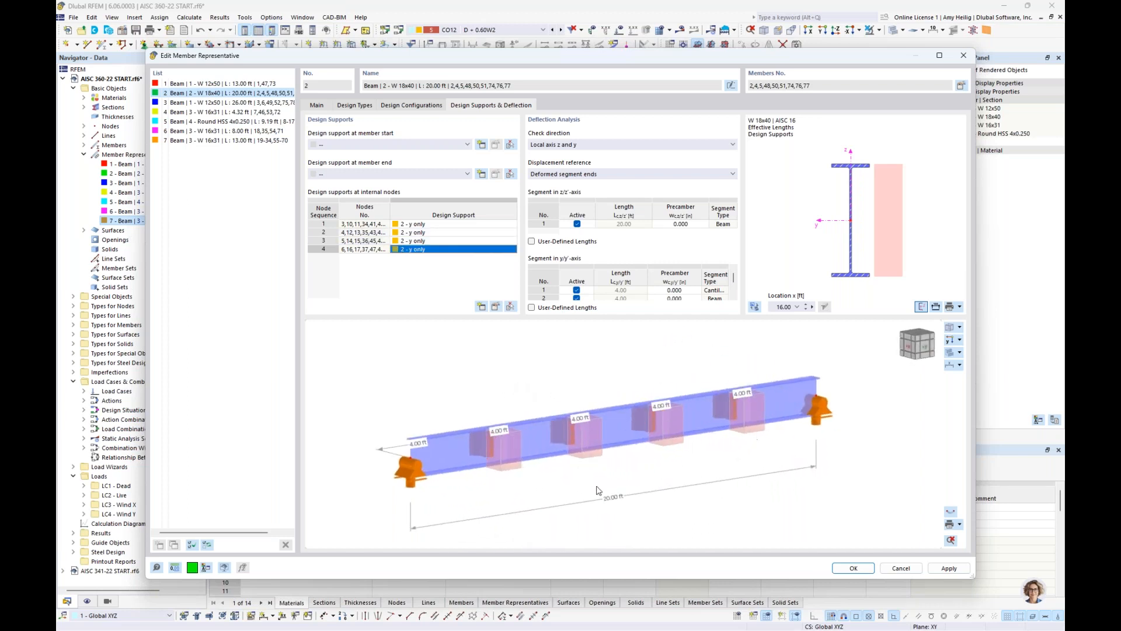
Assign the design support "1 - x and y" to the girders' member start and end, and accept the member representative
left_click(426, 145)
left_click(419, 162)
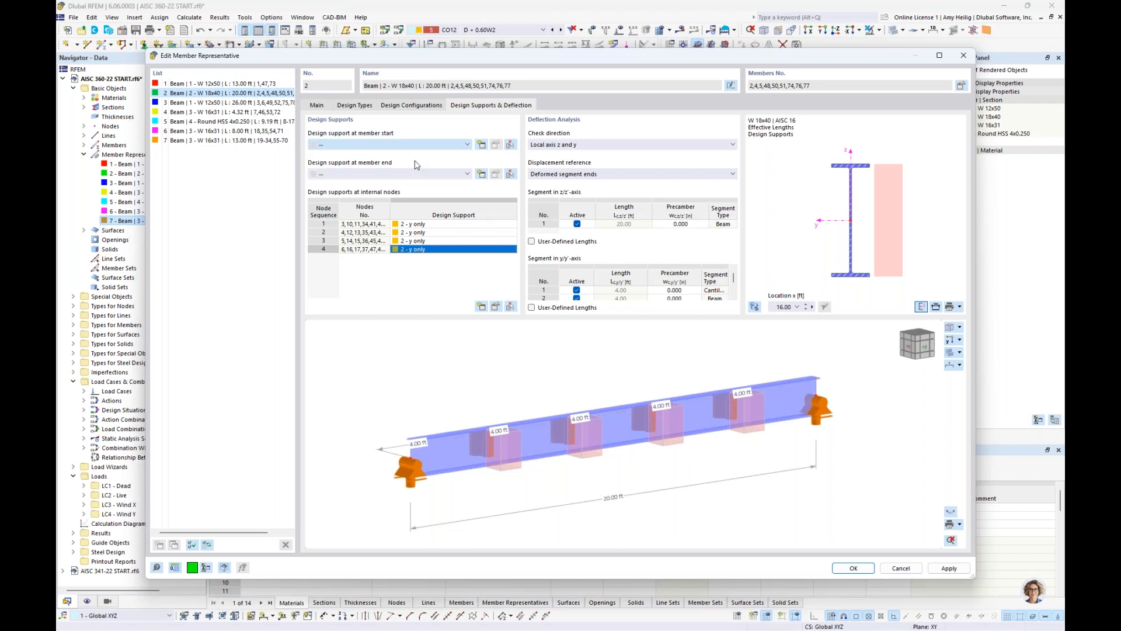
left_click(408, 174)
left_click(402, 191)
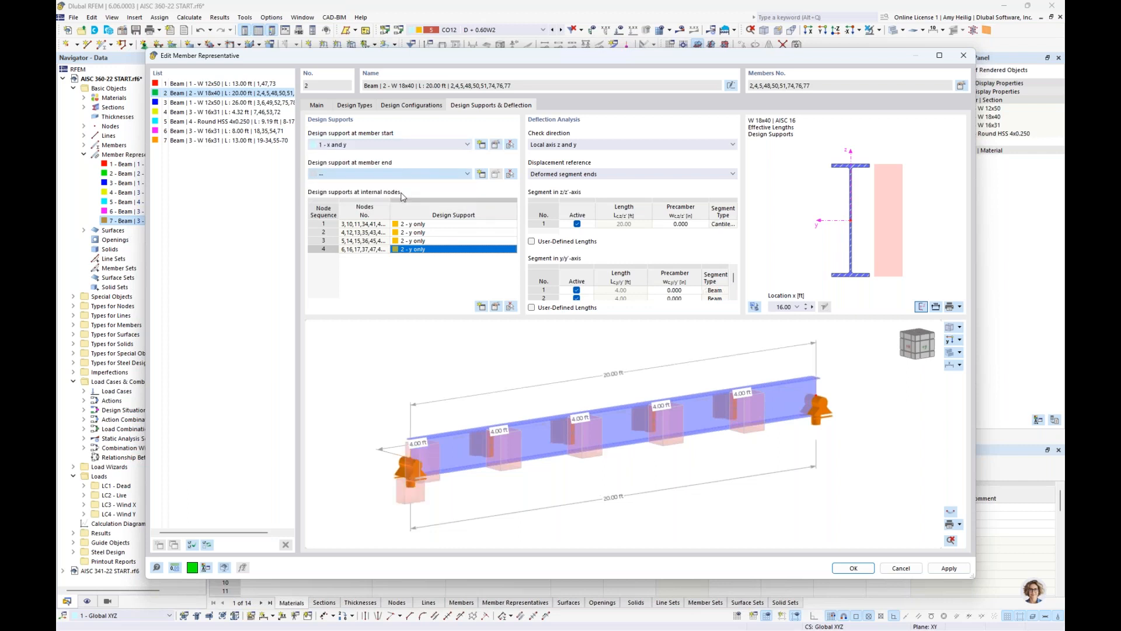
middle_click_drag(597, 481, 566, 463, "ctrl")
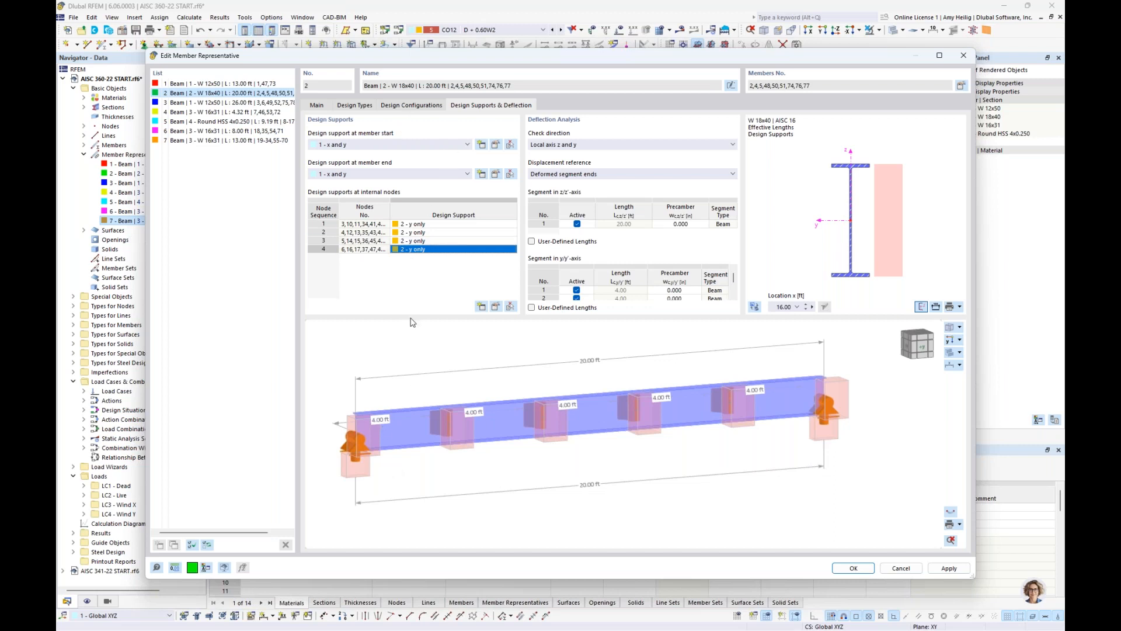
left_click(852, 569)
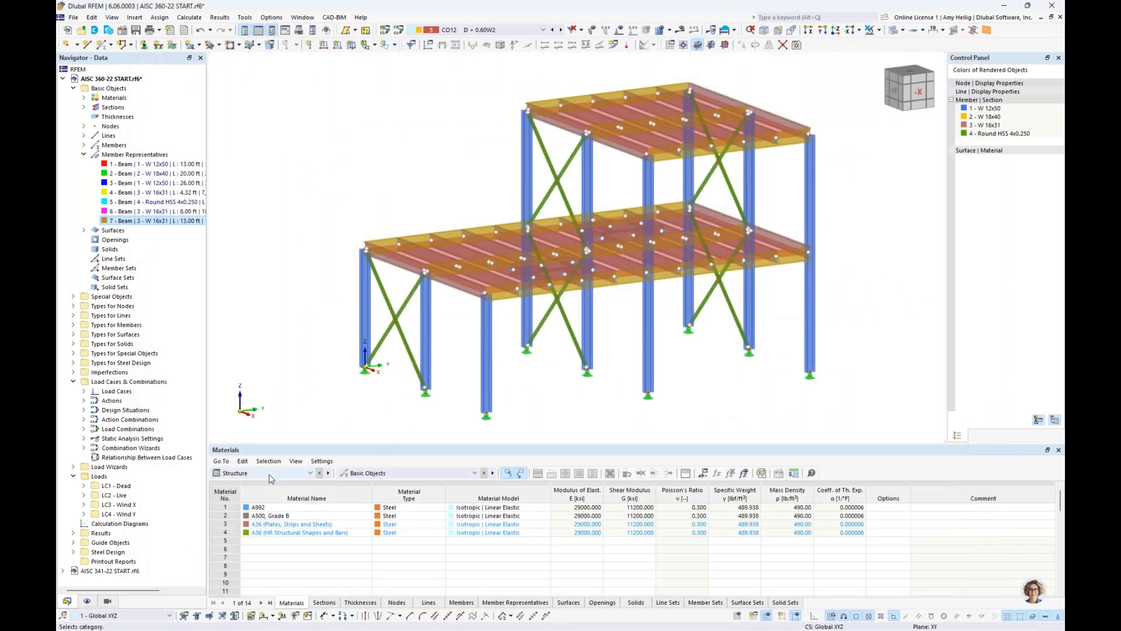
Show the Steel Design input data in the tables and enlarge the table area
left_click(269, 474)
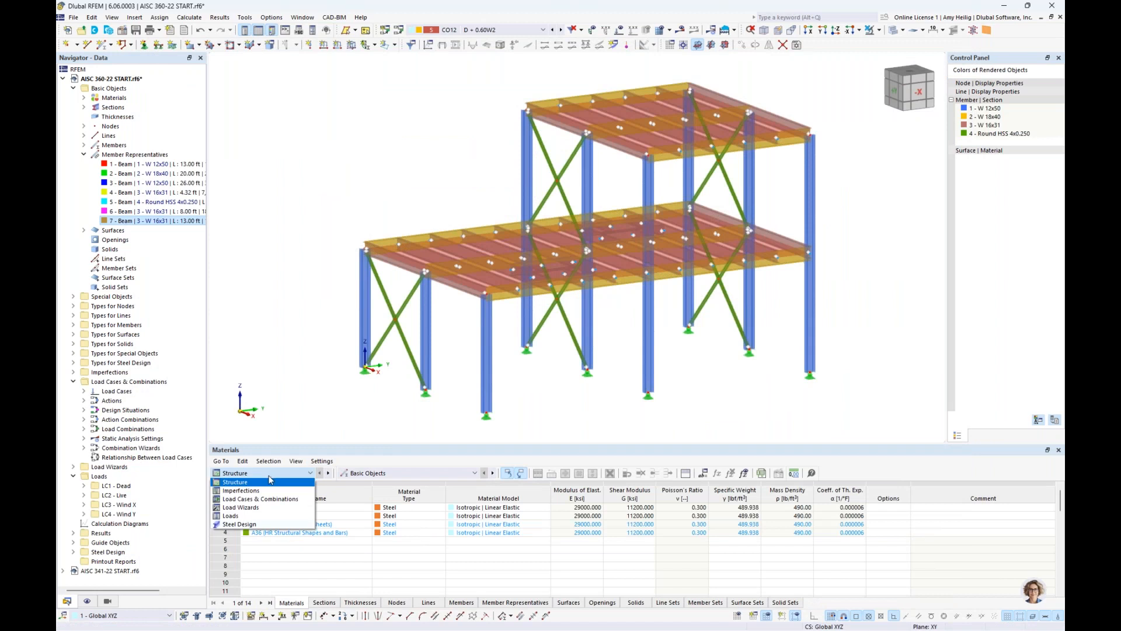
left_click(255, 524)
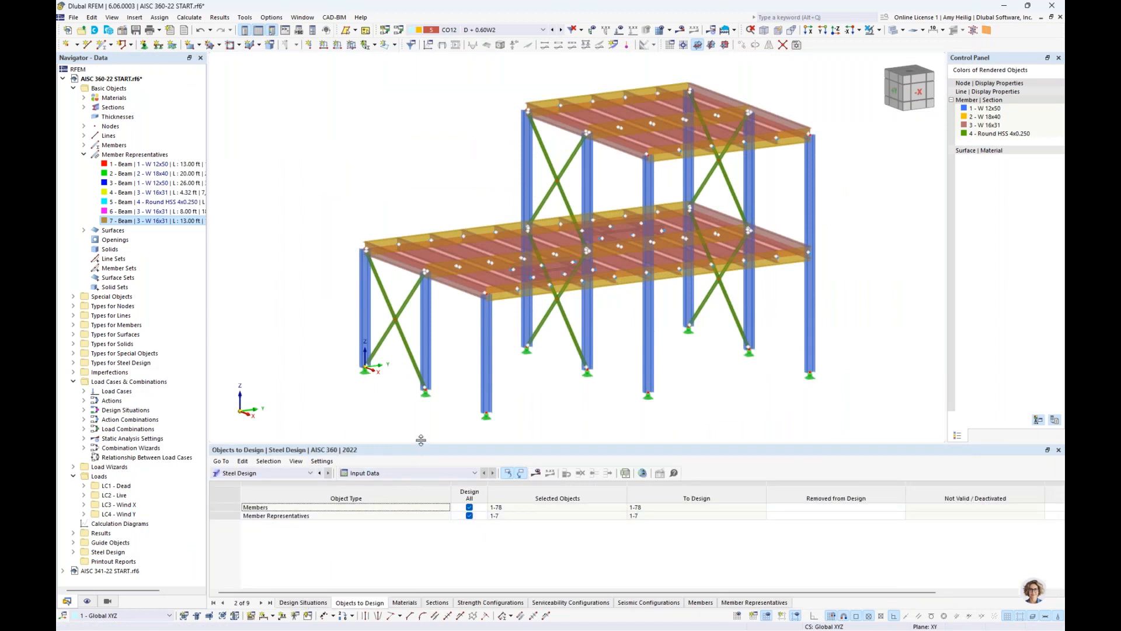
left_click_drag(418, 444, 418, 403)
Review the AISC 360 limit state types available for design situations DS1 and DS2, leaving both assignments as they are
left_click(303, 602)
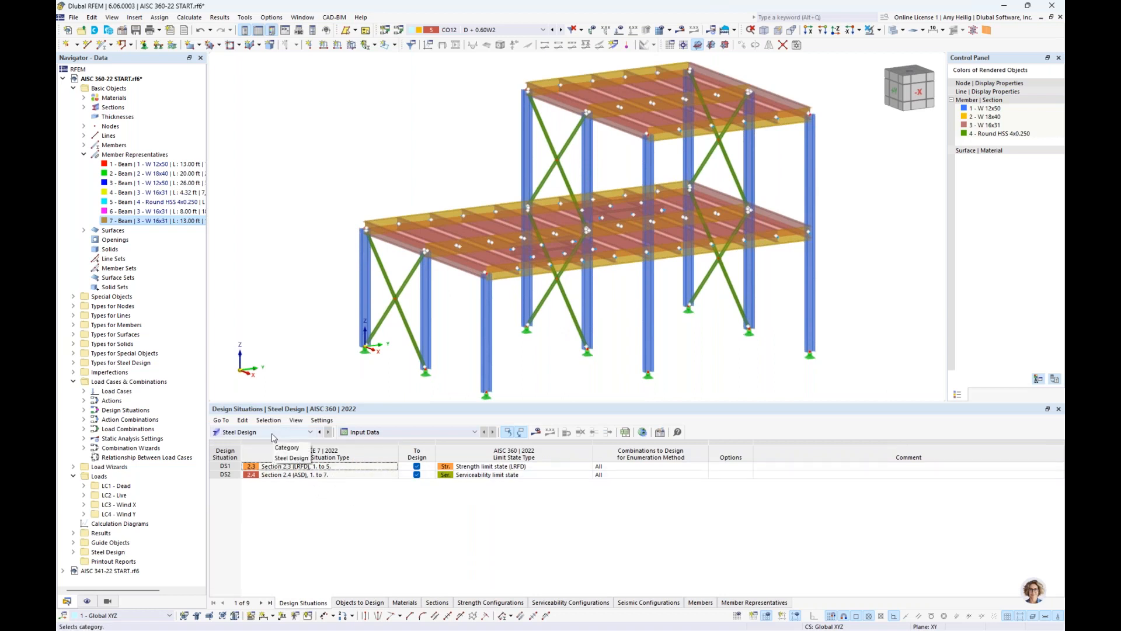
left_click(529, 467)
left_click(529, 467)
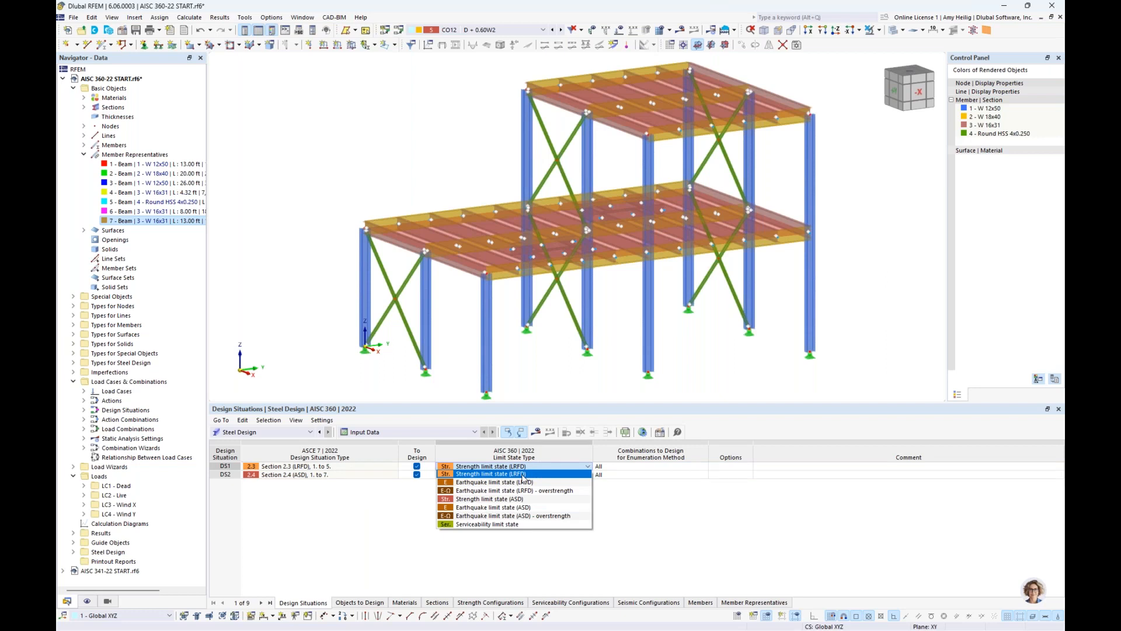
left_click(365, 531)
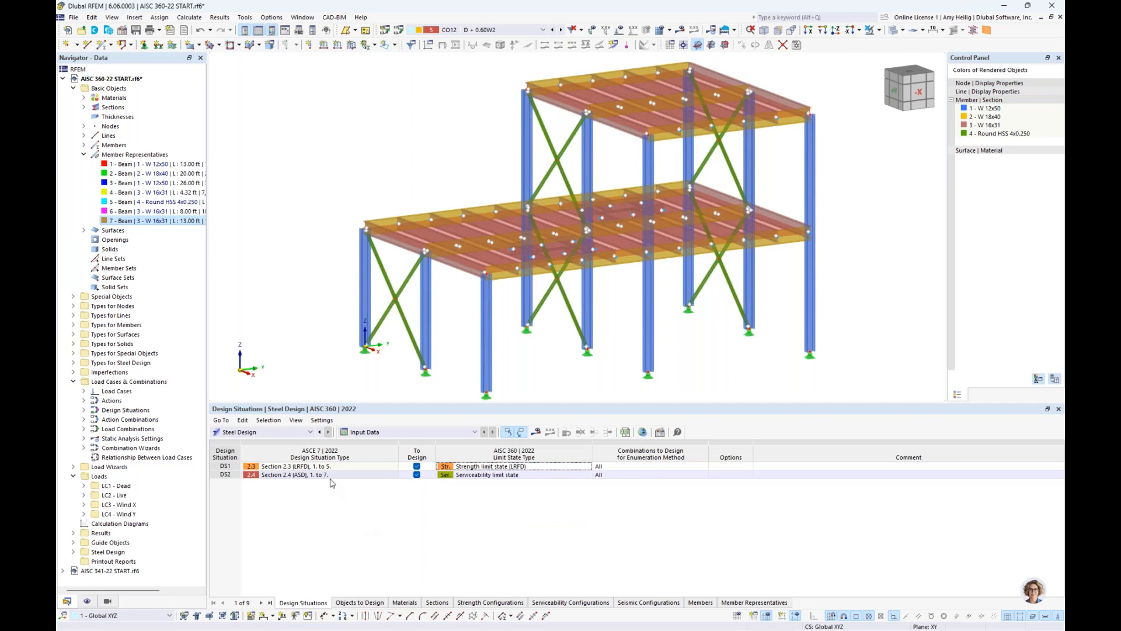
left_click(525, 474)
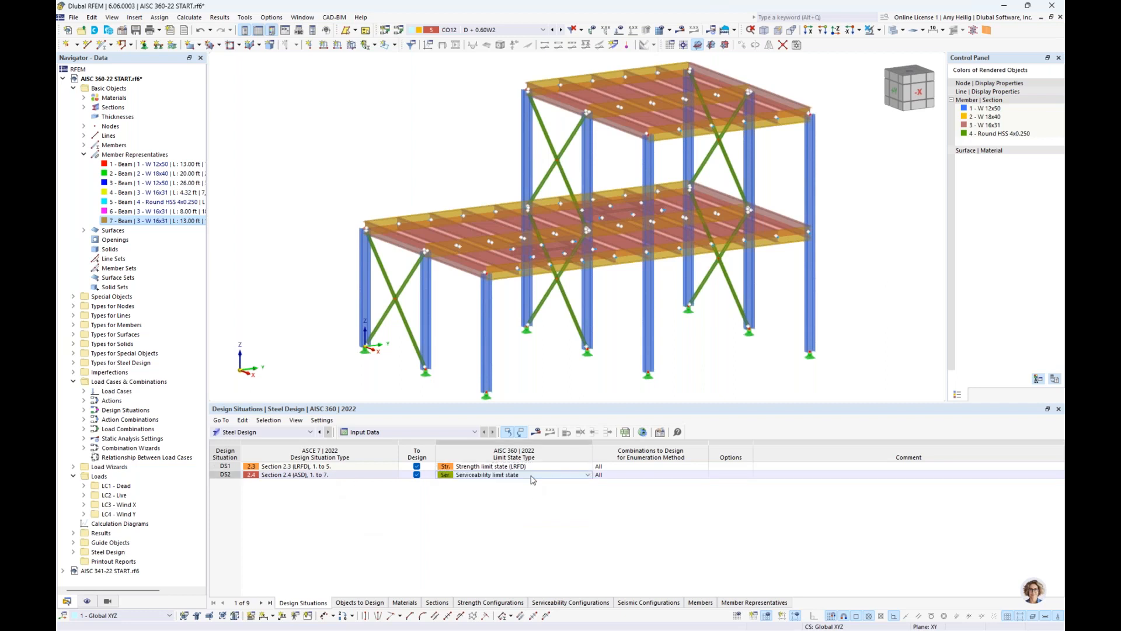
left_click(526, 475)
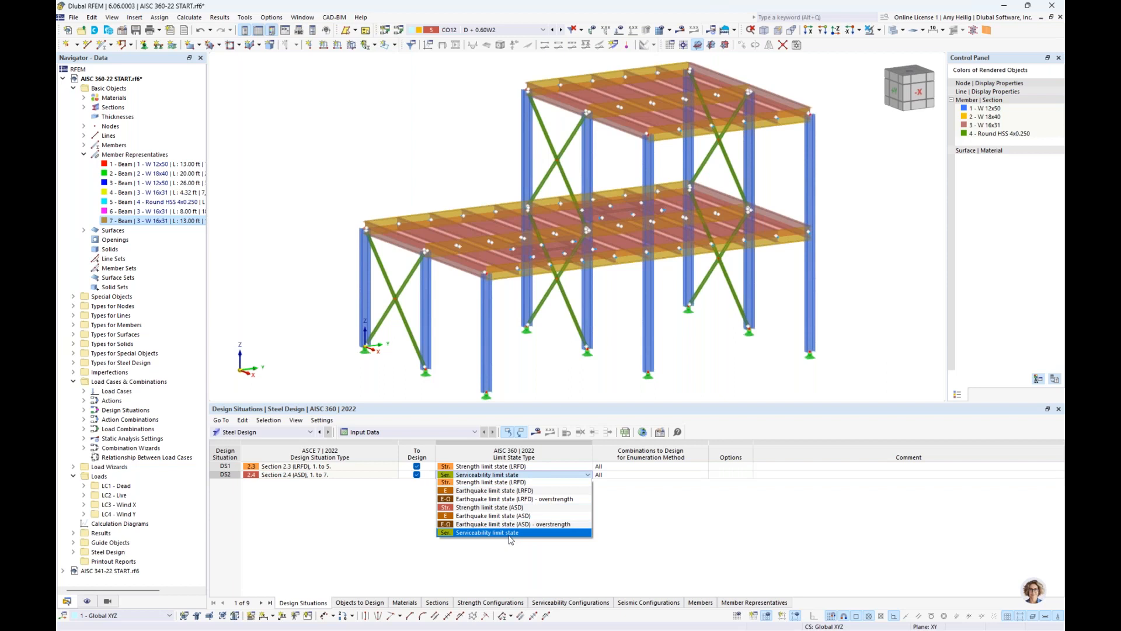
left_click(506, 561)
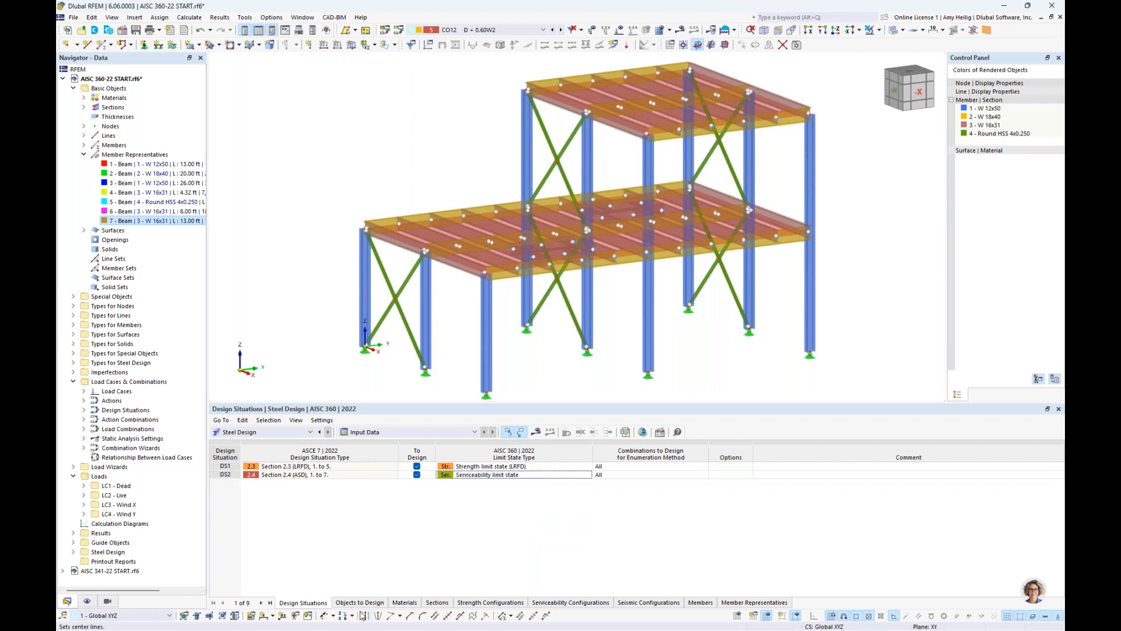
Check the members and member representatives selected for design, and run the steel design calculation
left_click(360, 603)
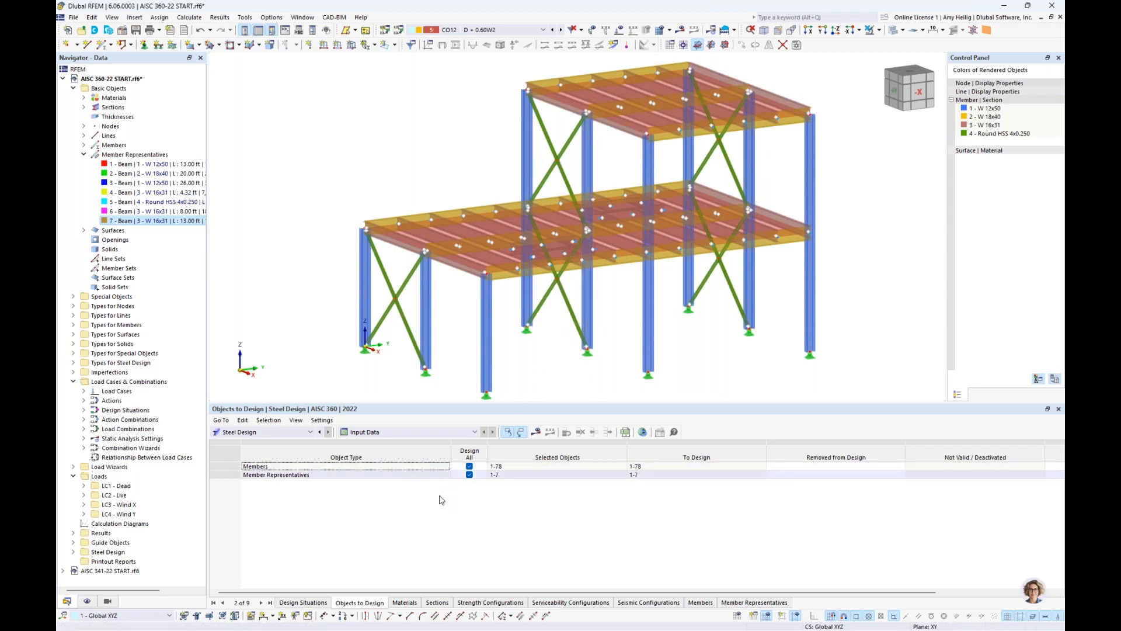
left_click(536, 431)
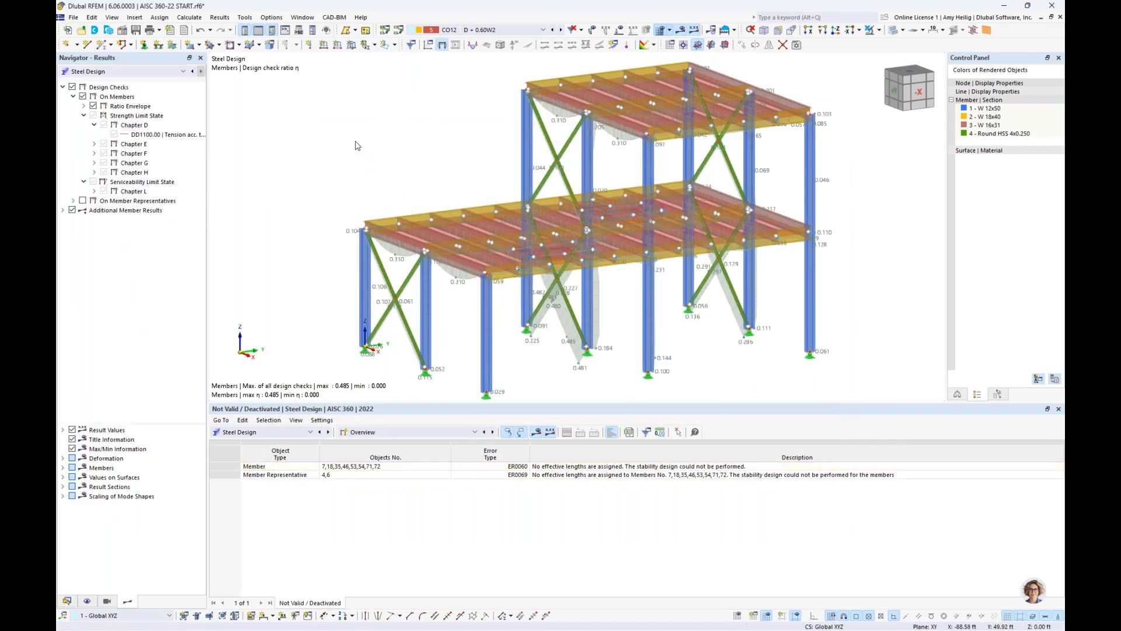
Switch the displayed results from Steel Design to Static Analysis to view the frame's global deformations
scroll(398, 219, "down", 1)
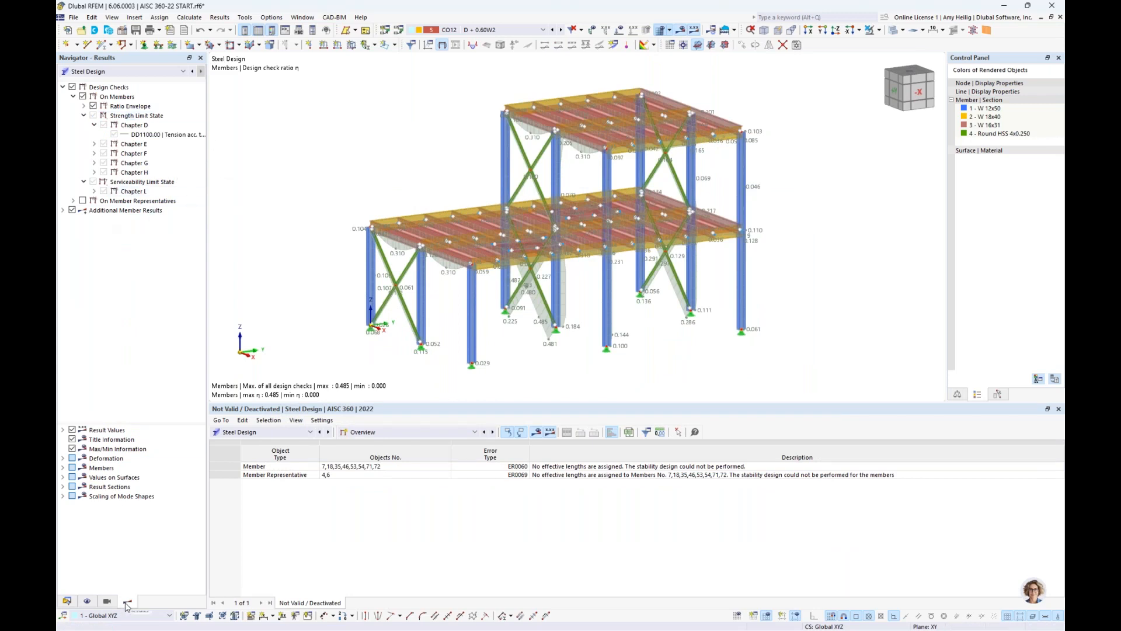
left_click(160, 73)
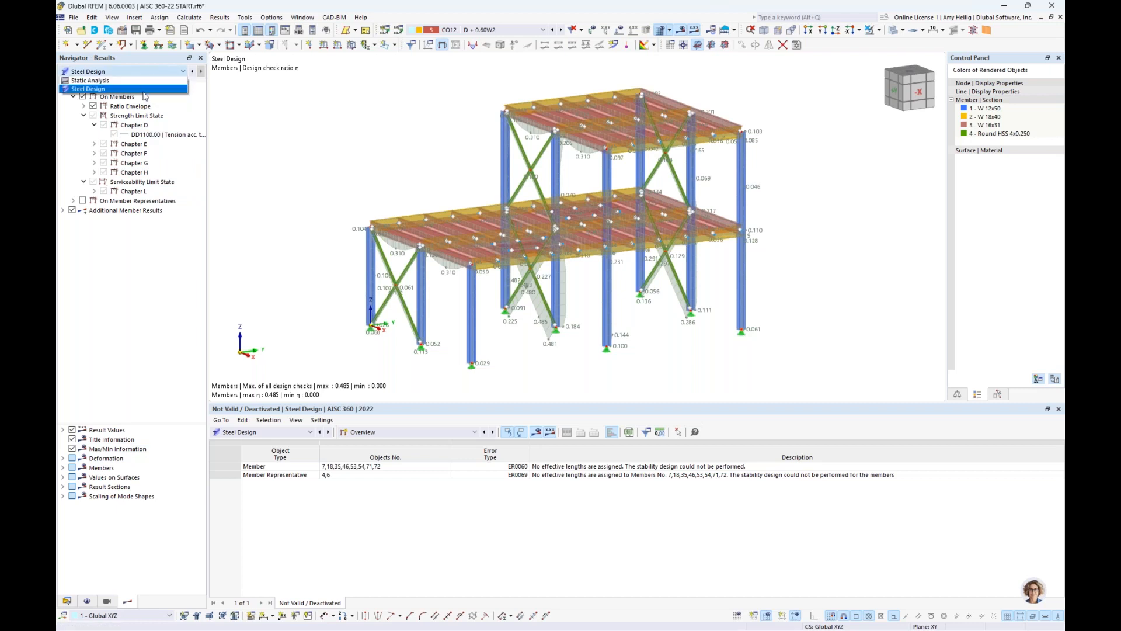
left_click(146, 81)
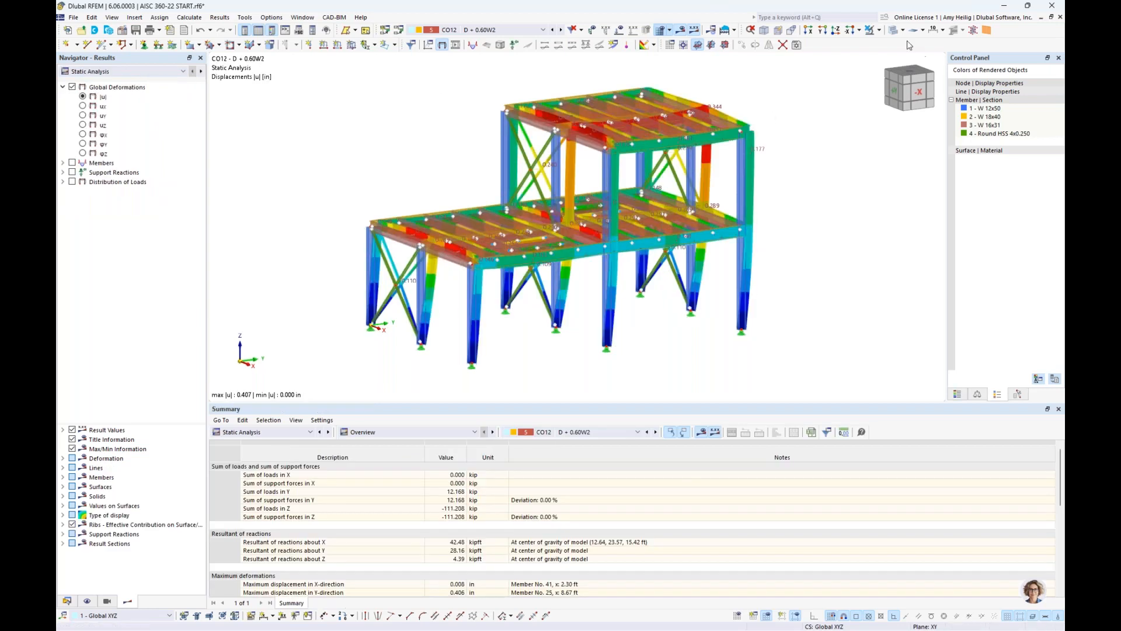
scroll(783, 212, "down", 2)
middle_click_drag(784, 215, 775, 243)
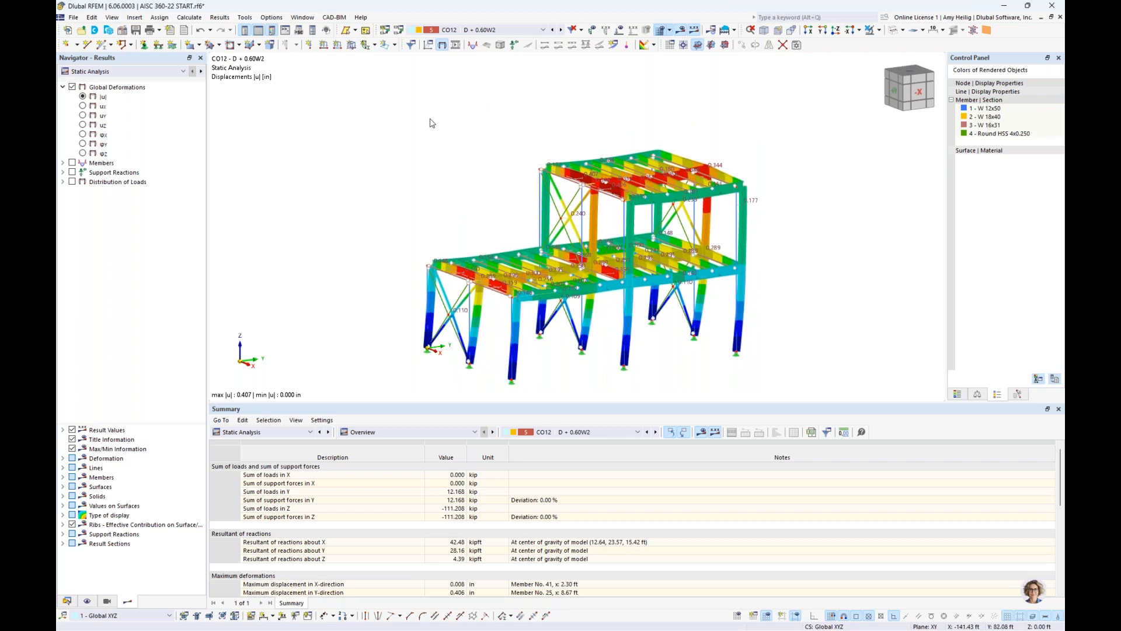
Step through the load combinations from CO1 to CO4 (1.20D + L + W2) and compare the frame's deformed shapes
left_click(524, 32)
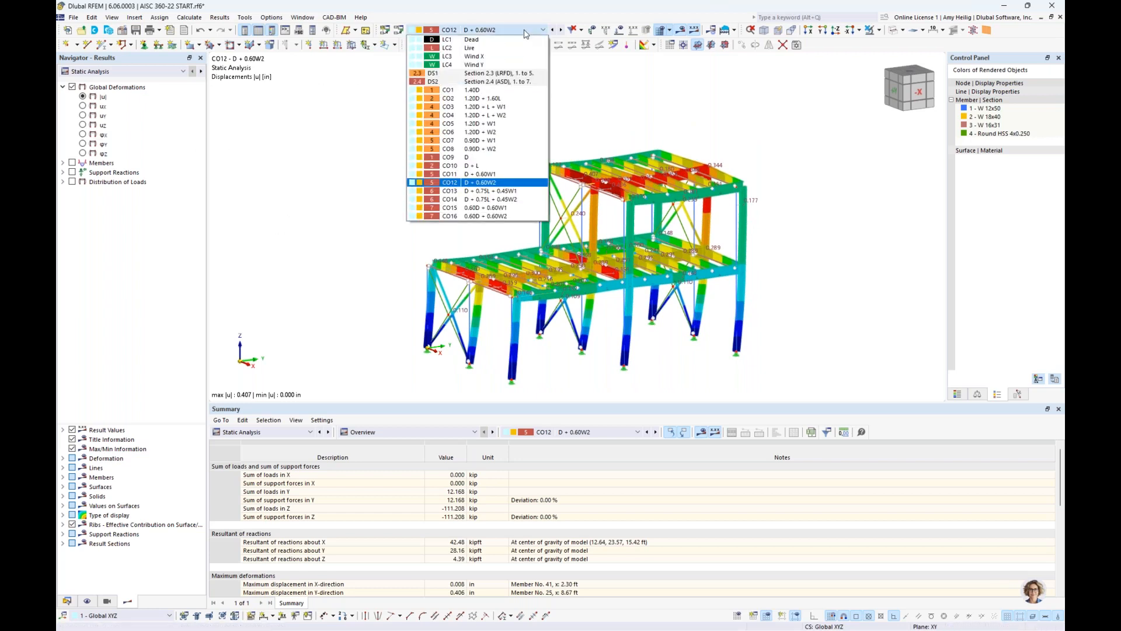
left_click(496, 92)
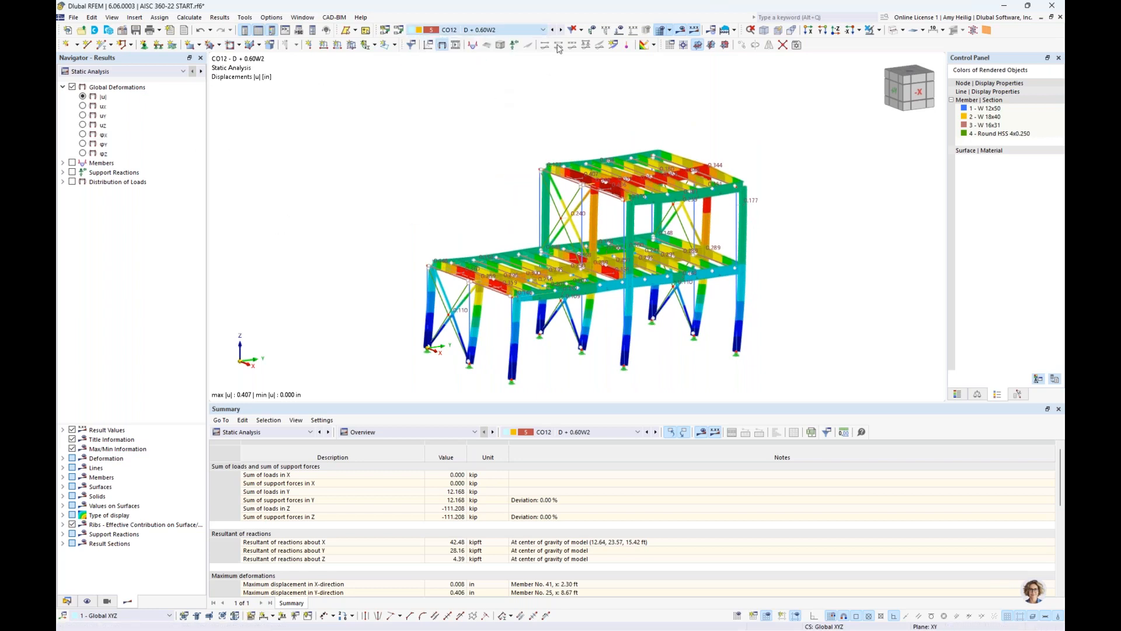
left_click(561, 29)
left_click(561, 30)
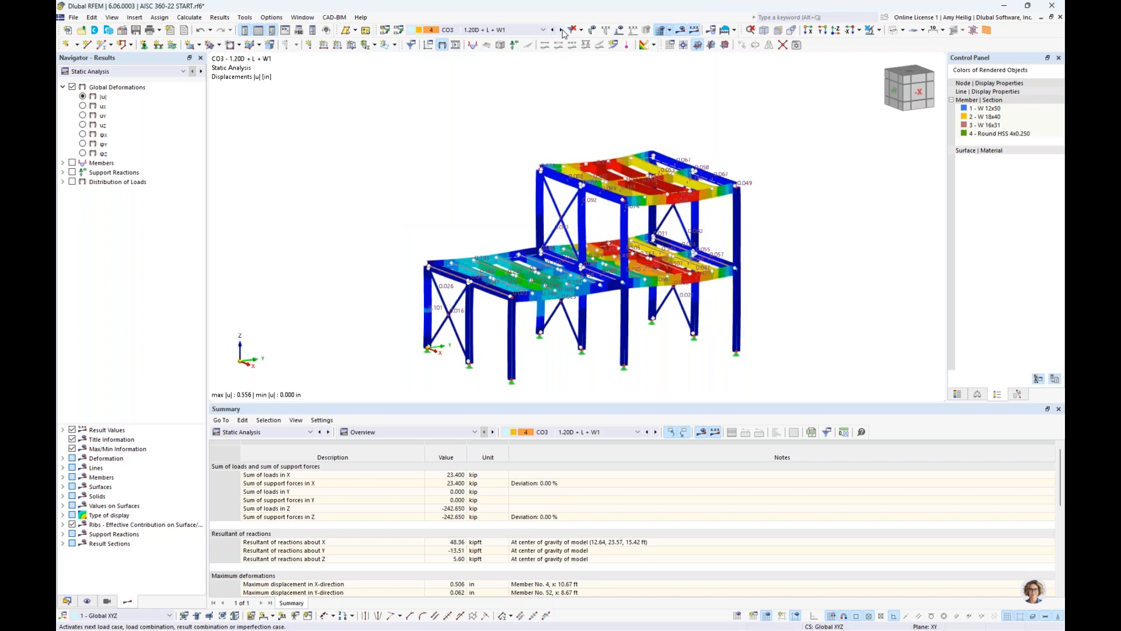
left_click(561, 29)
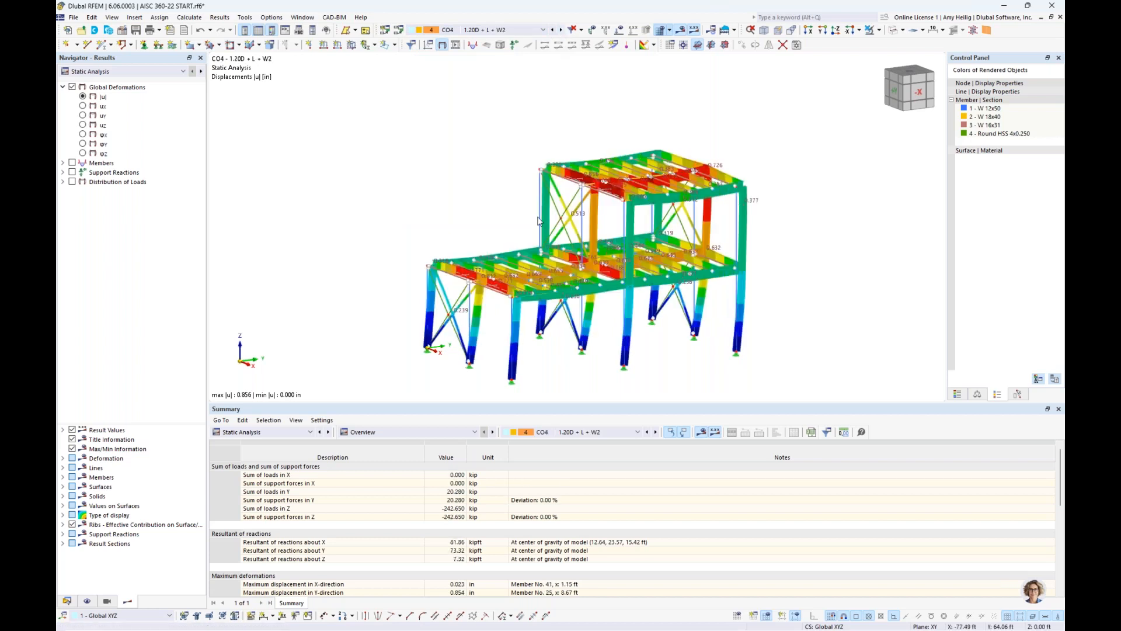
scroll(521, 201, "up", 1)
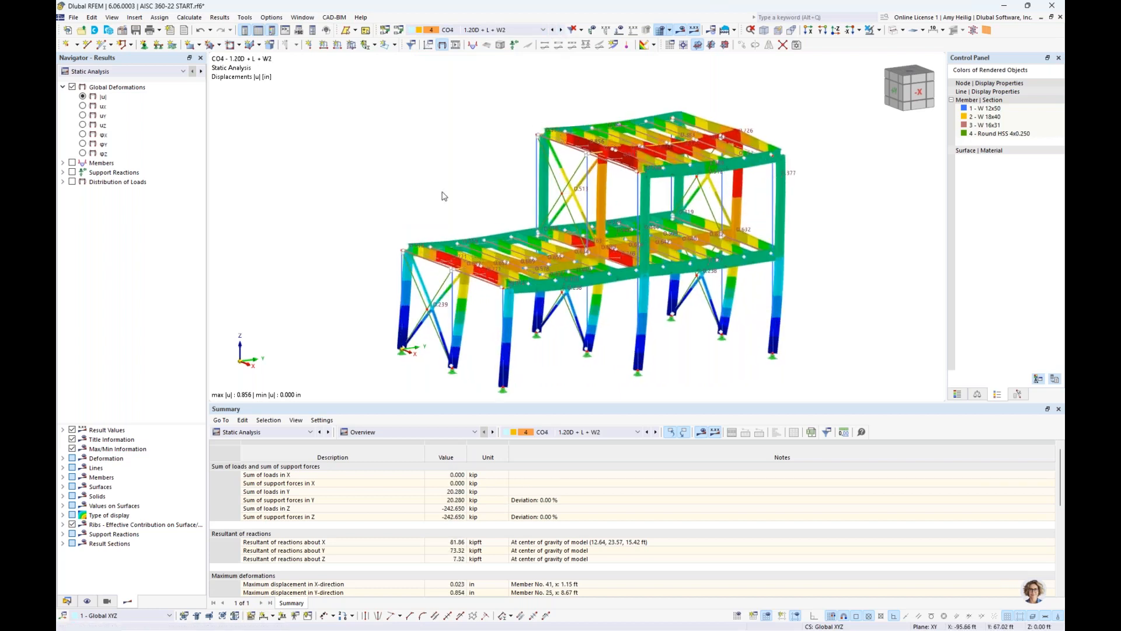
Display the members' internal forces for CO4, going from axial force N to shear Vz and moment My
left_click(63, 164)
left_click(73, 163)
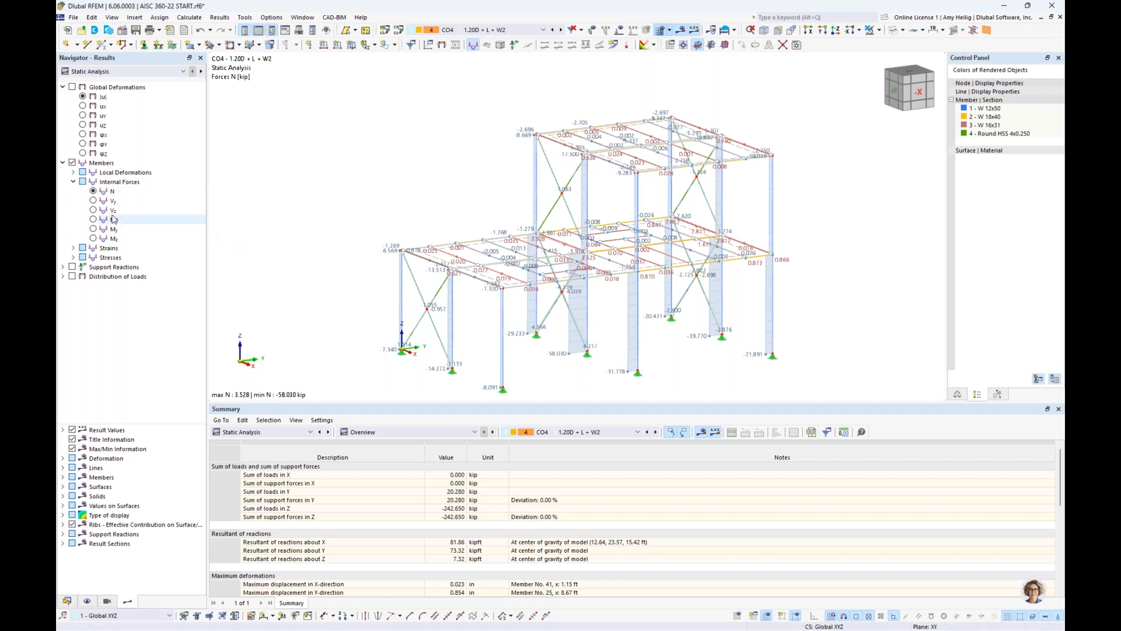
left_click(92, 210)
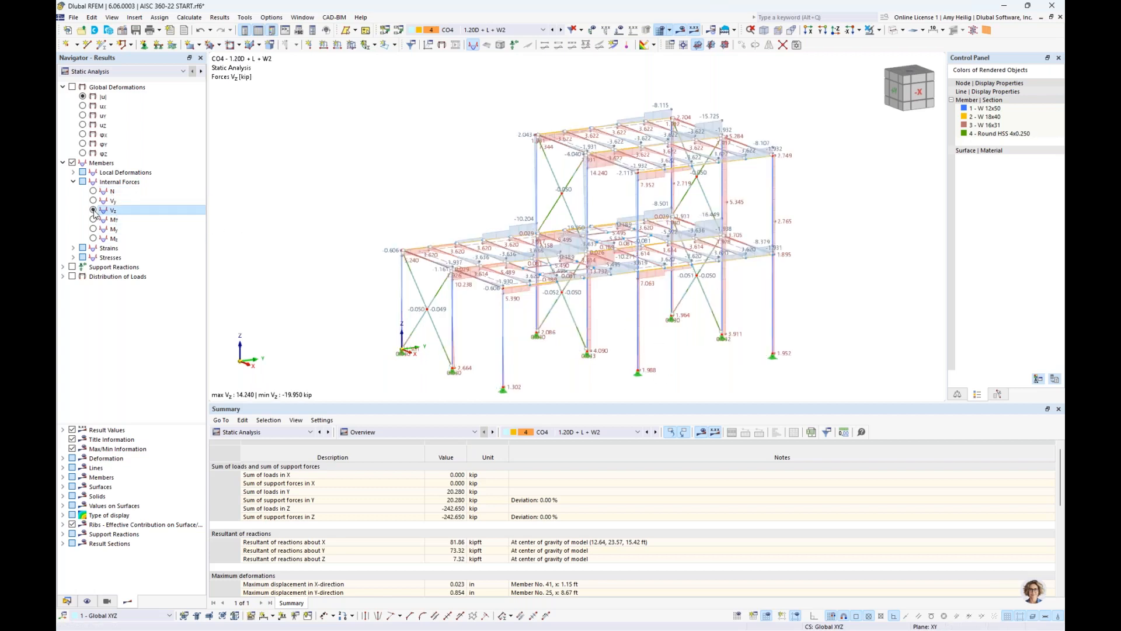
left_click(92, 229)
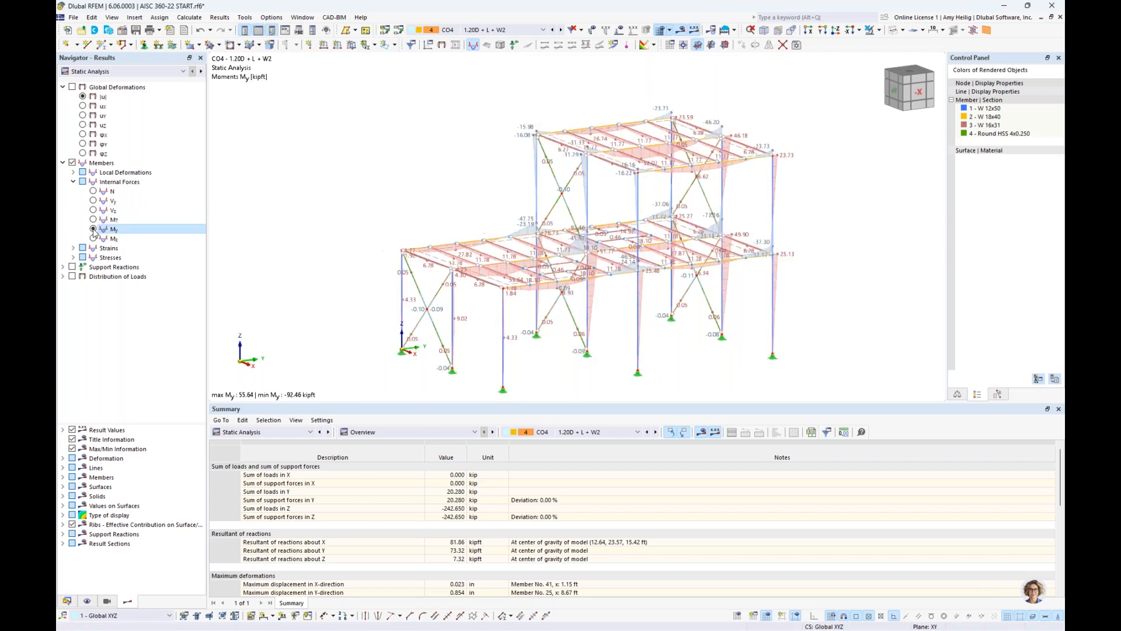
scroll(645, 357, "up", 1)
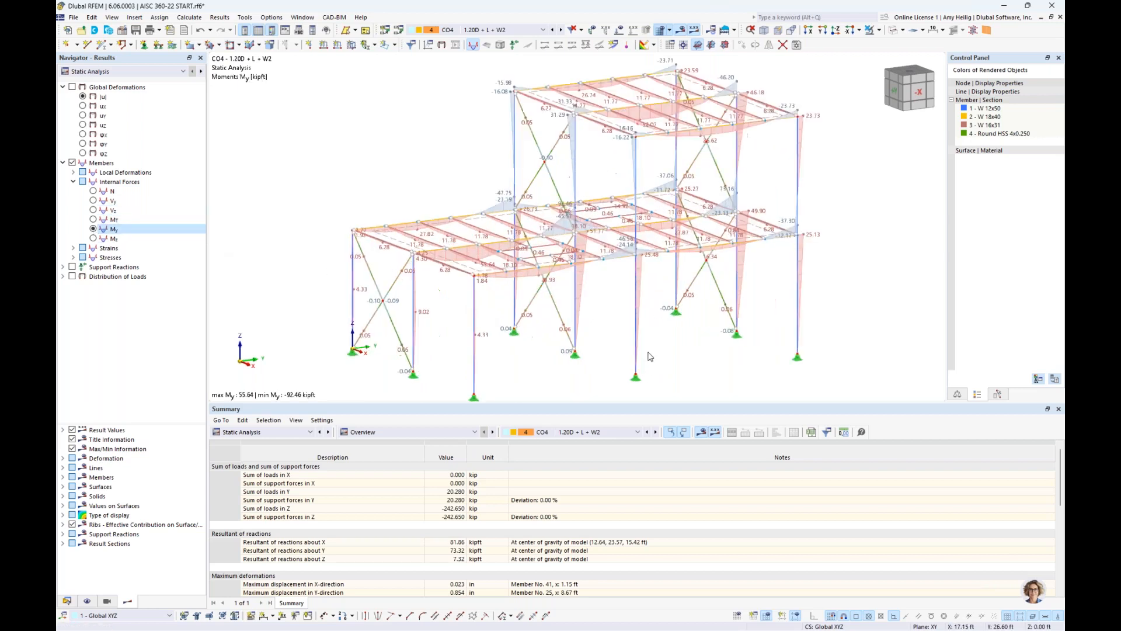
Open the result diagrams of the lower-floor front edge beam, add internal forces N and Vz, review them and close the diagrams
right_click(620, 262)
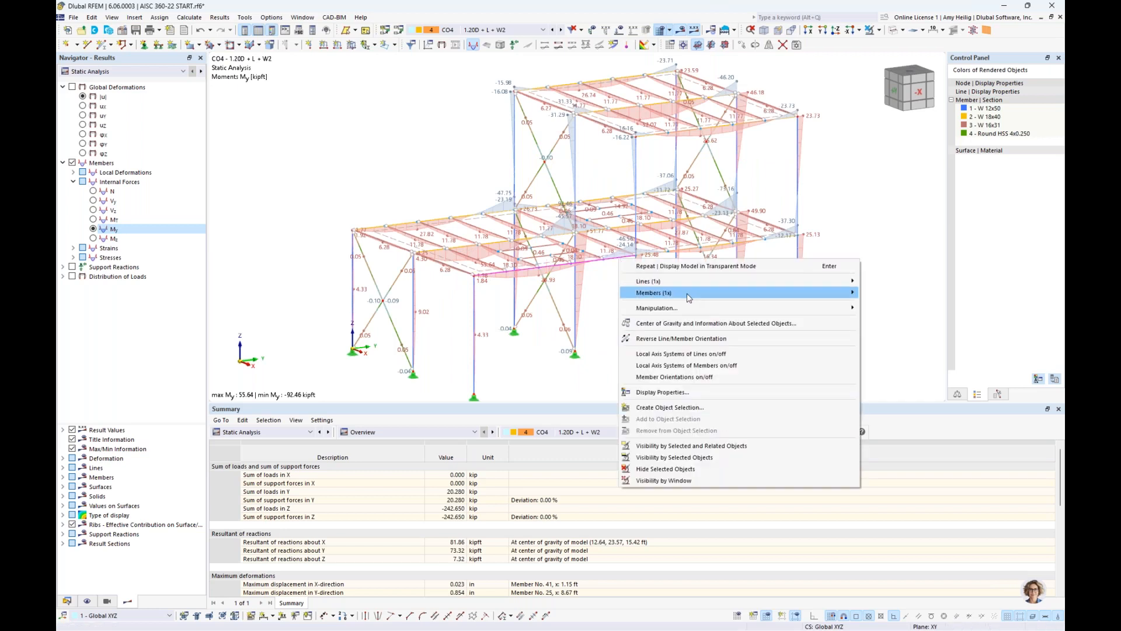
mouse_move(689, 294)
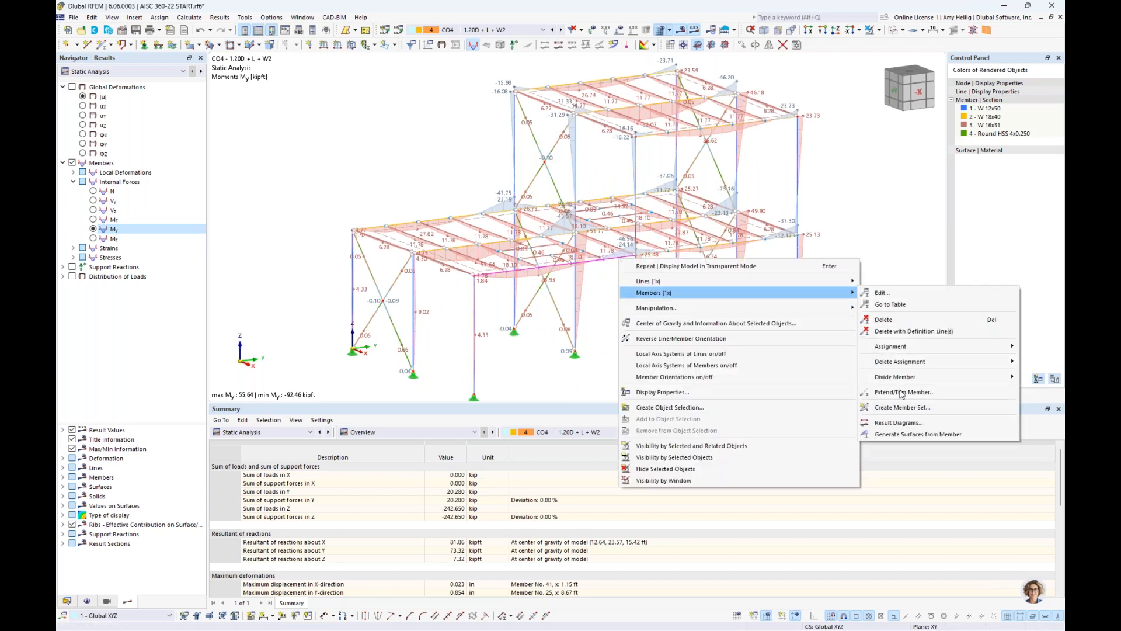
left_click(892, 423)
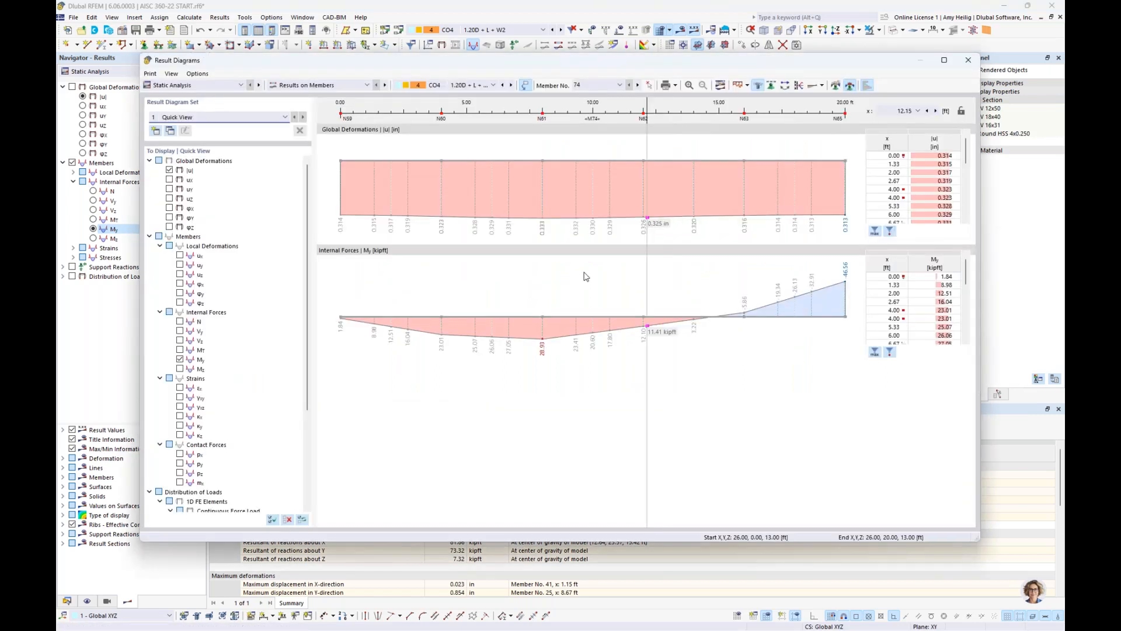
left_click(180, 321)
left_click(180, 340)
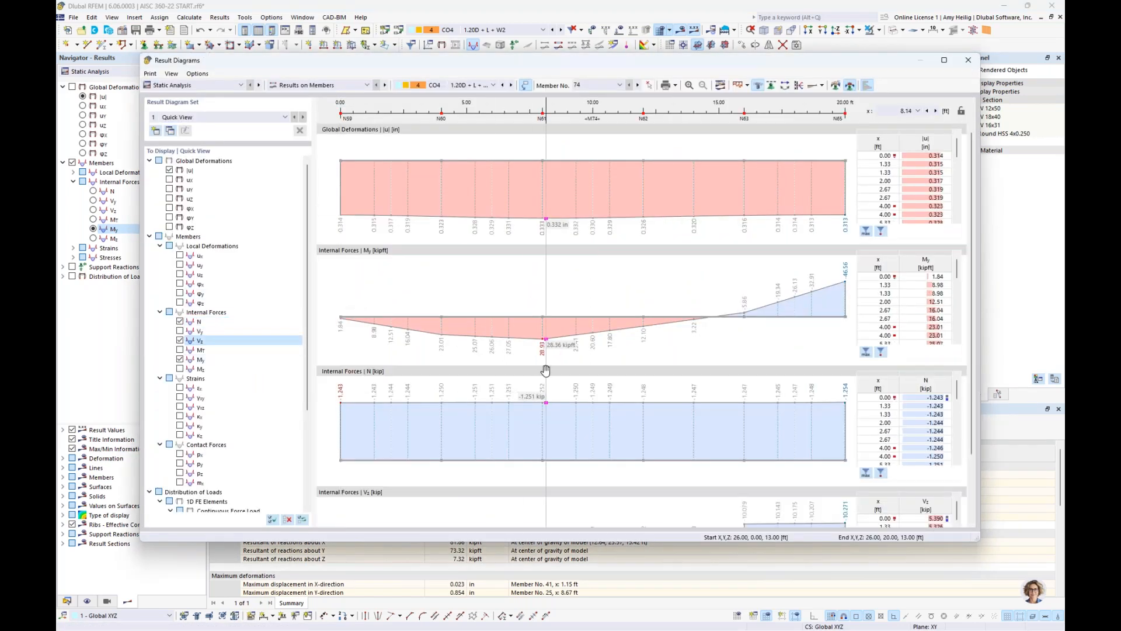
left_click(454, 86)
left_click(453, 86)
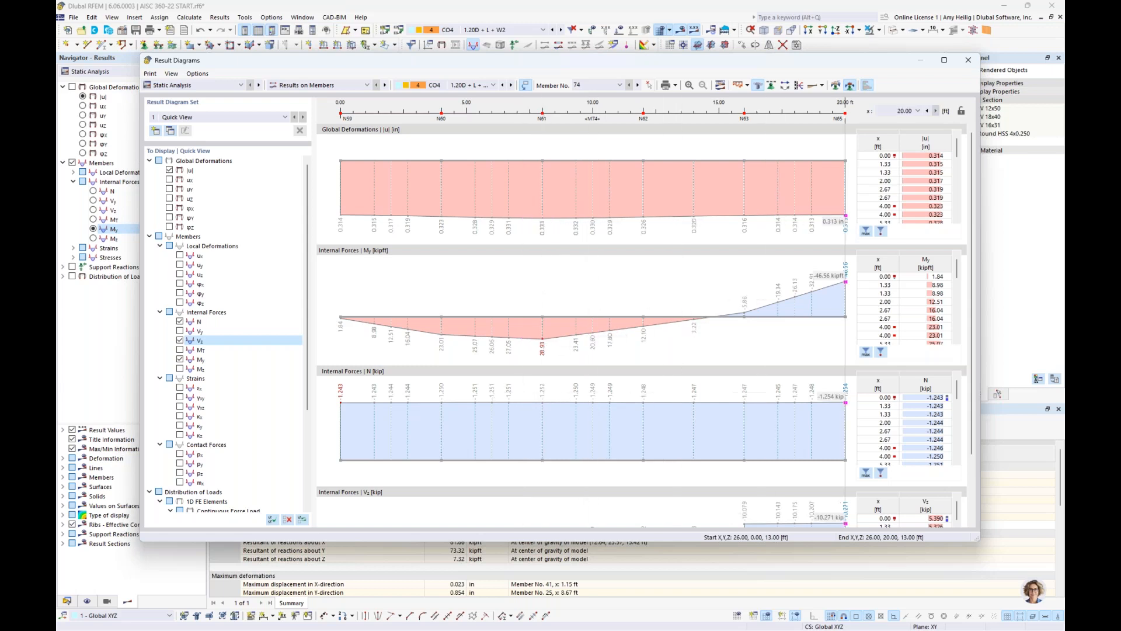
left_click(968, 60)
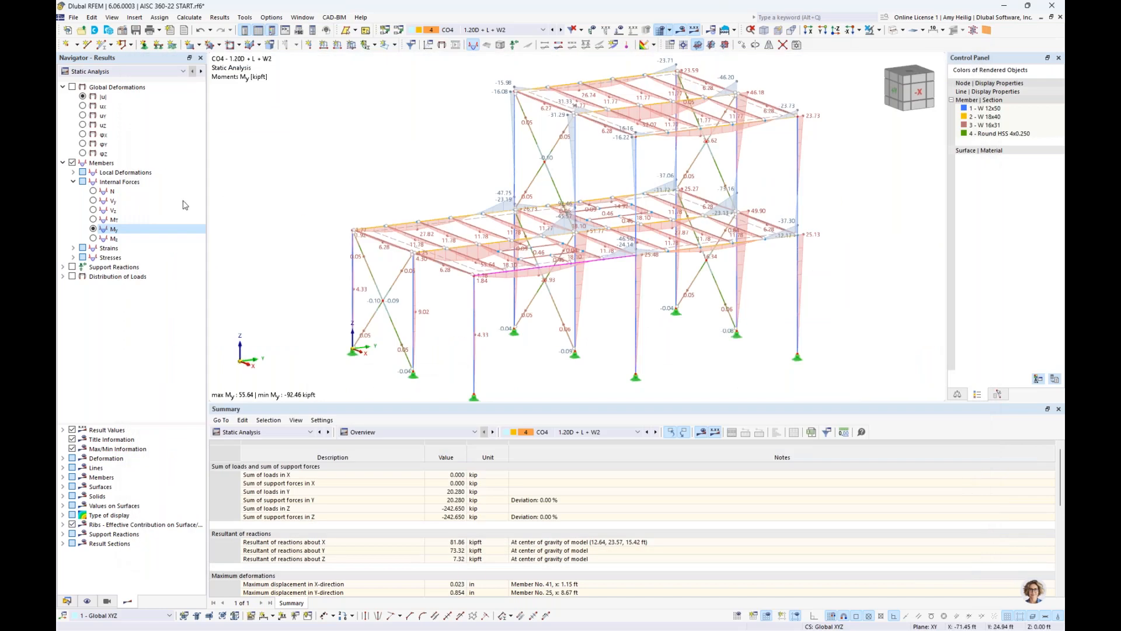
Toggle the support reactions on and off, and list the static analysis results by member in the table
left_click(71, 266)
left_click(72, 267)
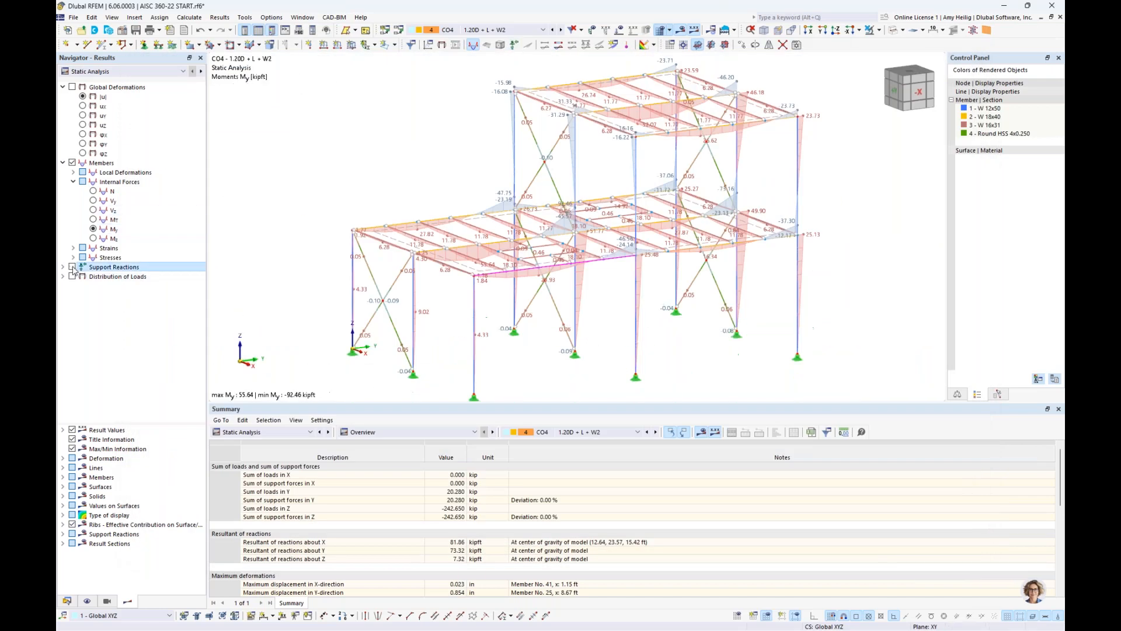
left_click(397, 433)
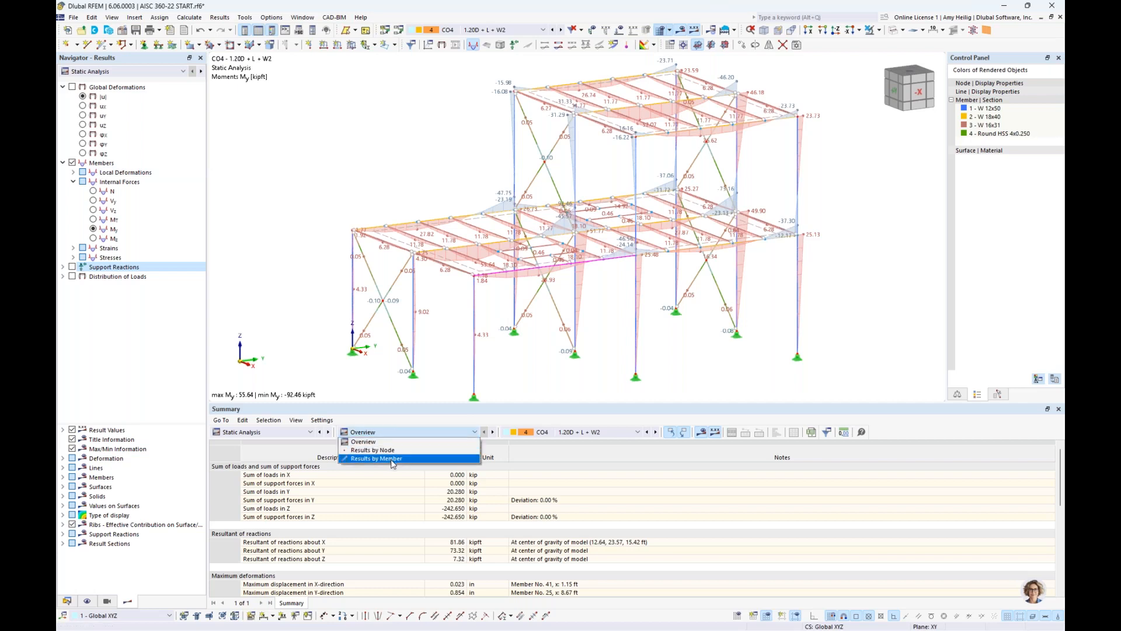
left_click(392, 459)
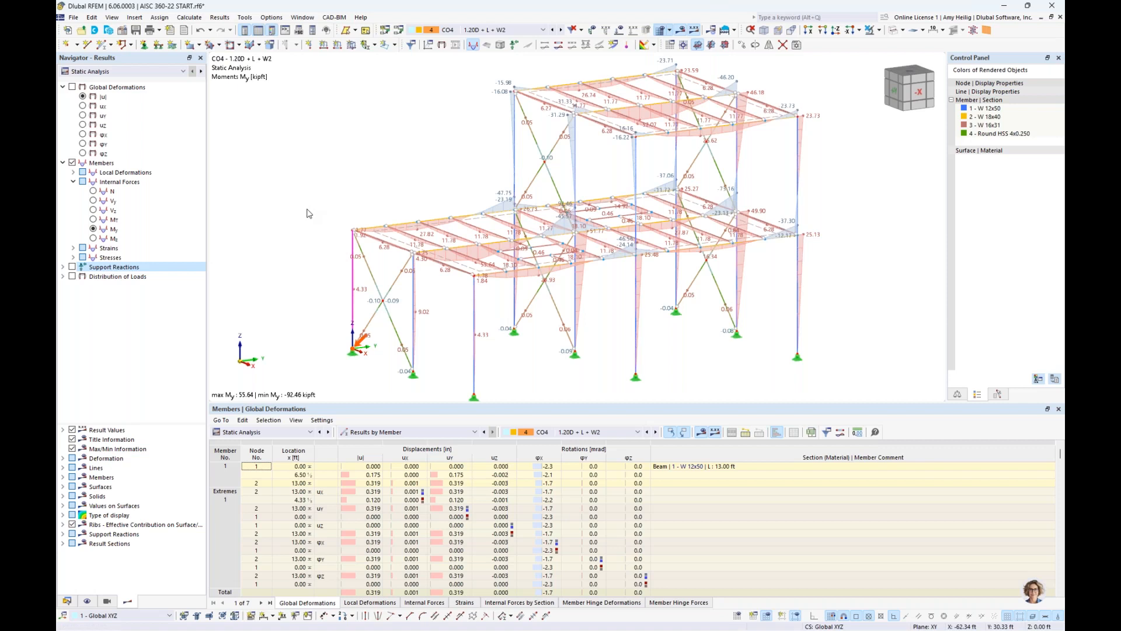
Return to the Steel Design results, enlarge the results table and list the design ratios on members by member
left_click(159, 73)
left_click(153, 91)
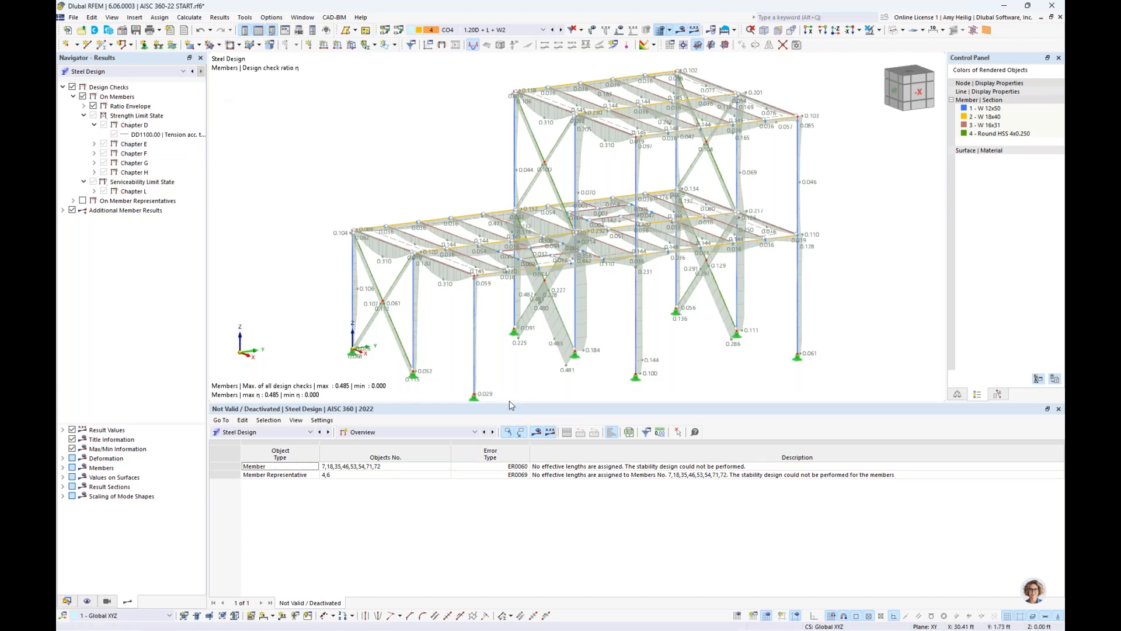
left_click_drag(510, 404, 512, 358)
left_click(429, 386)
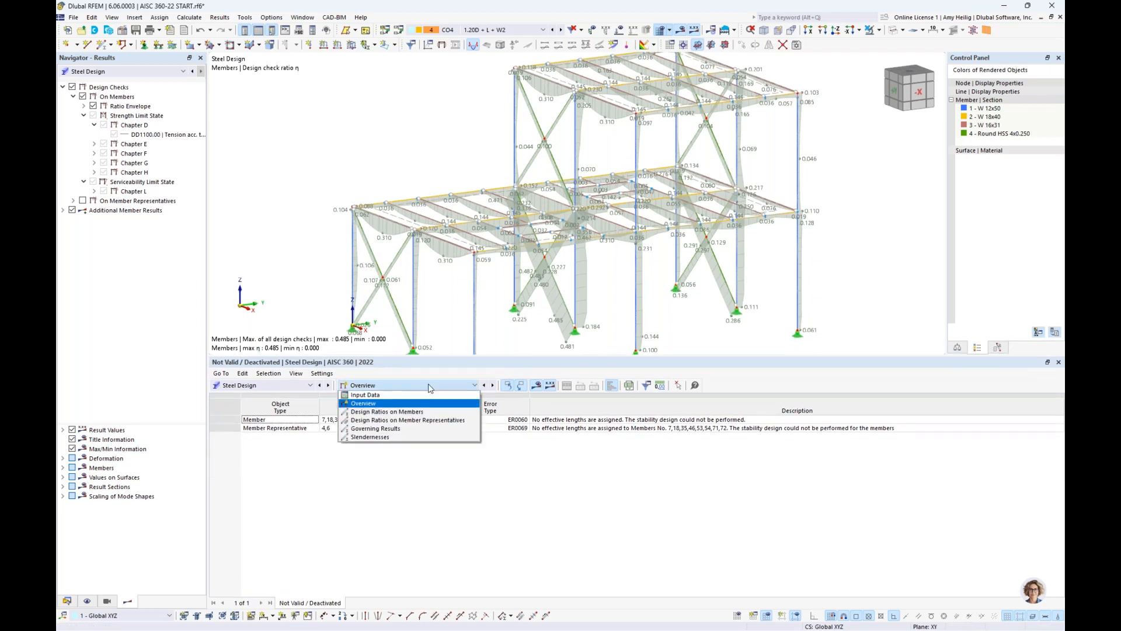
left_click(419, 412)
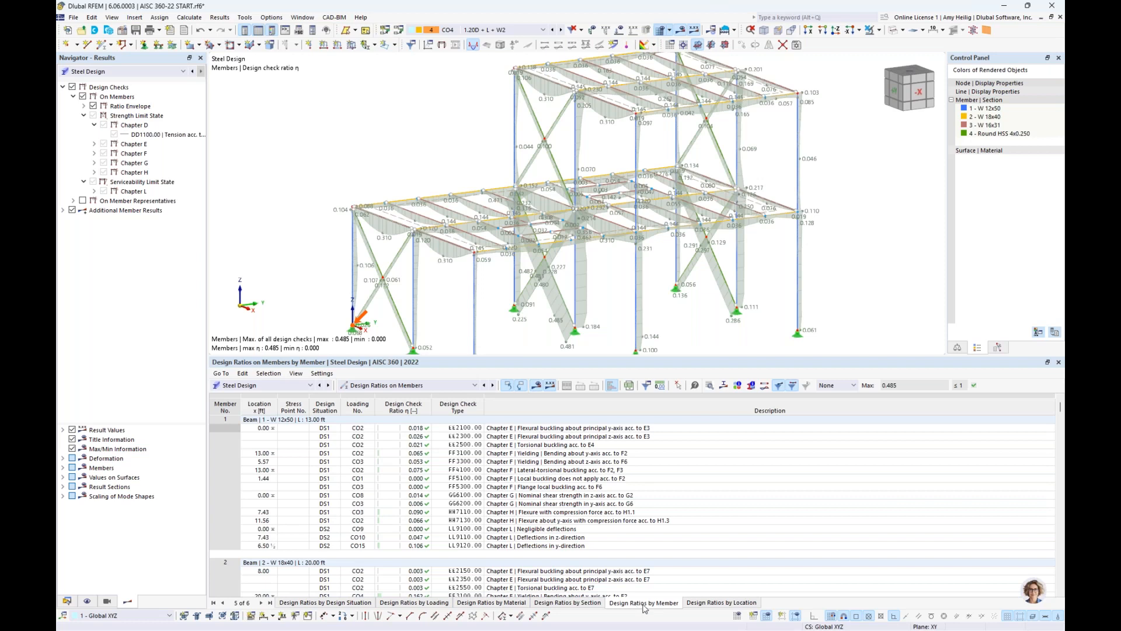
Inspect member 1's torsional buckling (E4) and lateral-torsional buckling (F2, F3) checks, enlarging the results table further
scroll(645, 199, "down", 4)
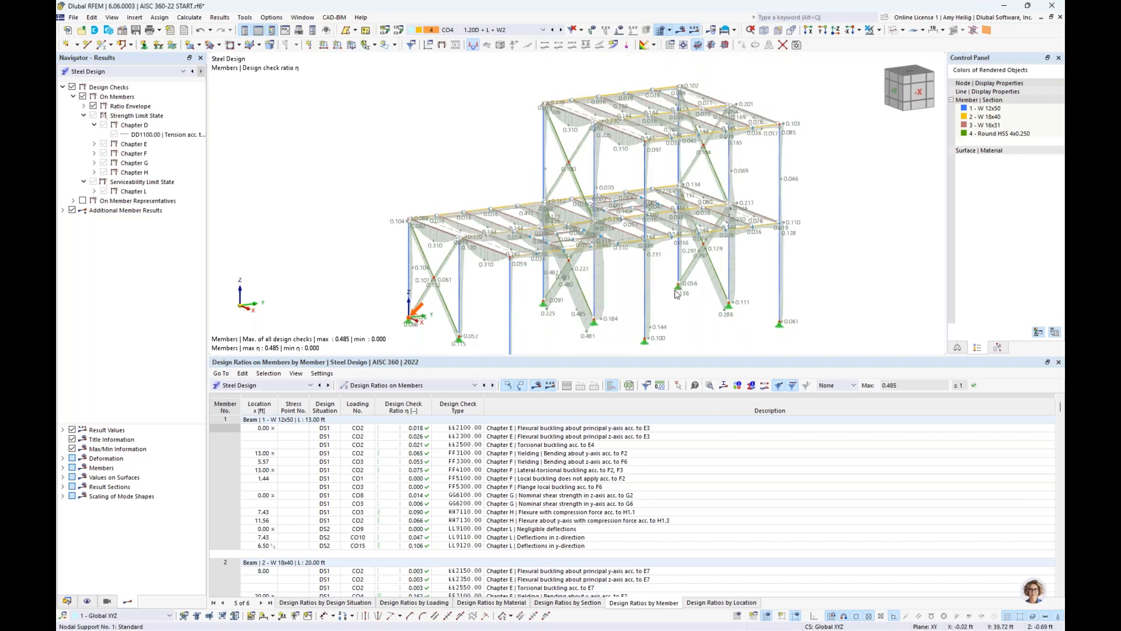
left_click(596, 445)
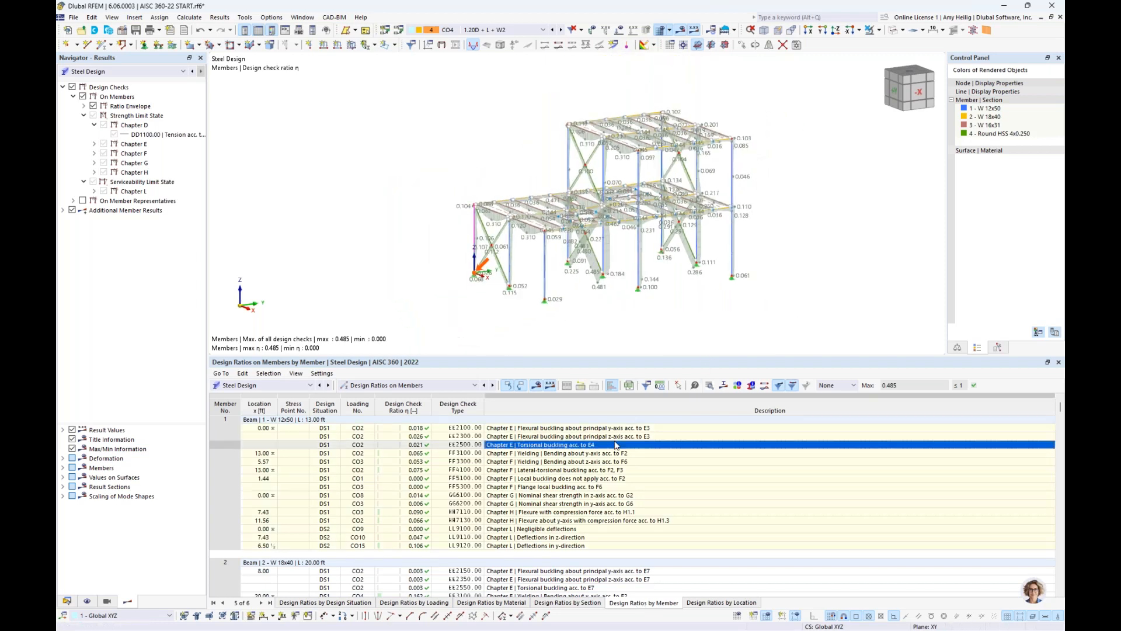
left_click(596, 470)
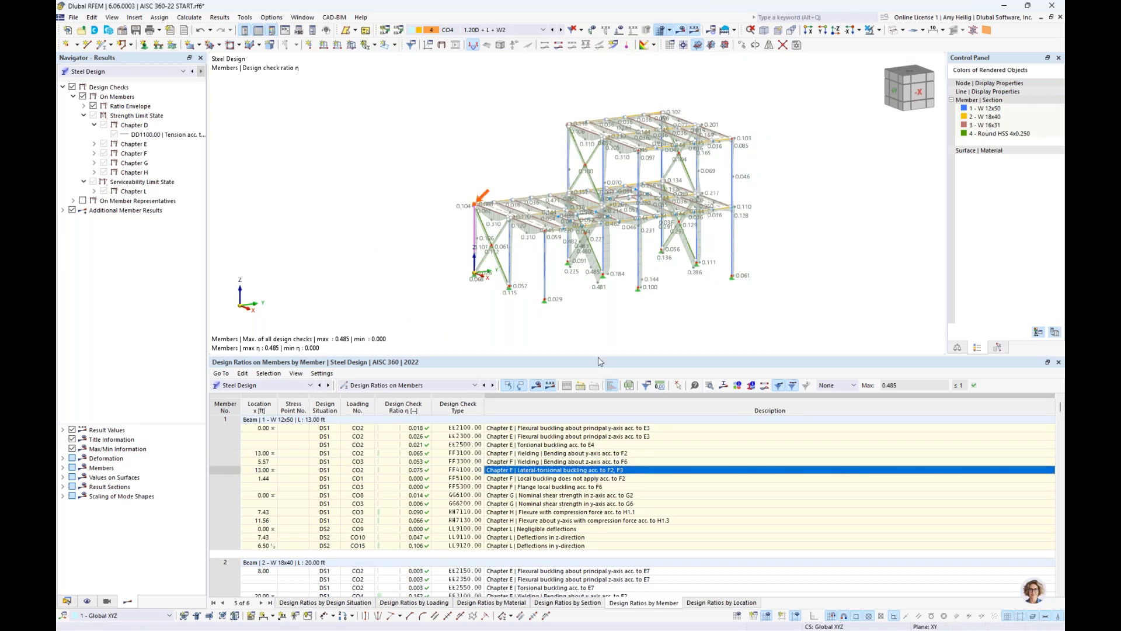
left_click_drag(601, 354, 600, 315)
left_click(585, 451)
Examine member 2's design checks, including lateral-torsional buckling, flexure with compression force (H1.1), negligible deflections and z-axis bending (F6)
scroll(586, 455, "down", 1)
left_click(584, 547)
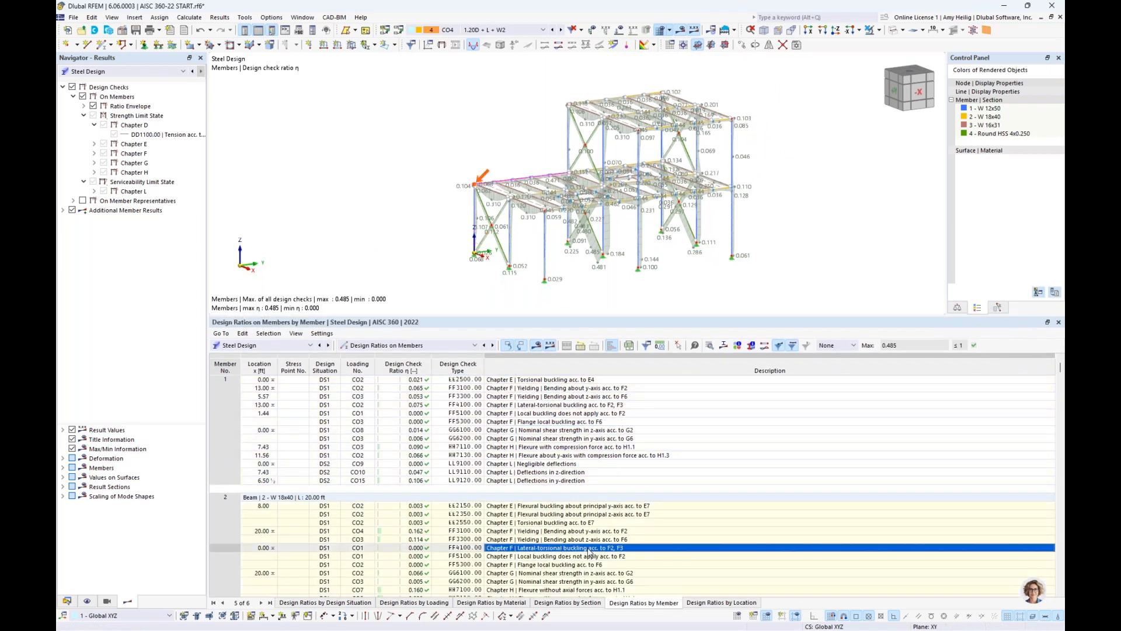
scroll(579, 473, "down", 5)
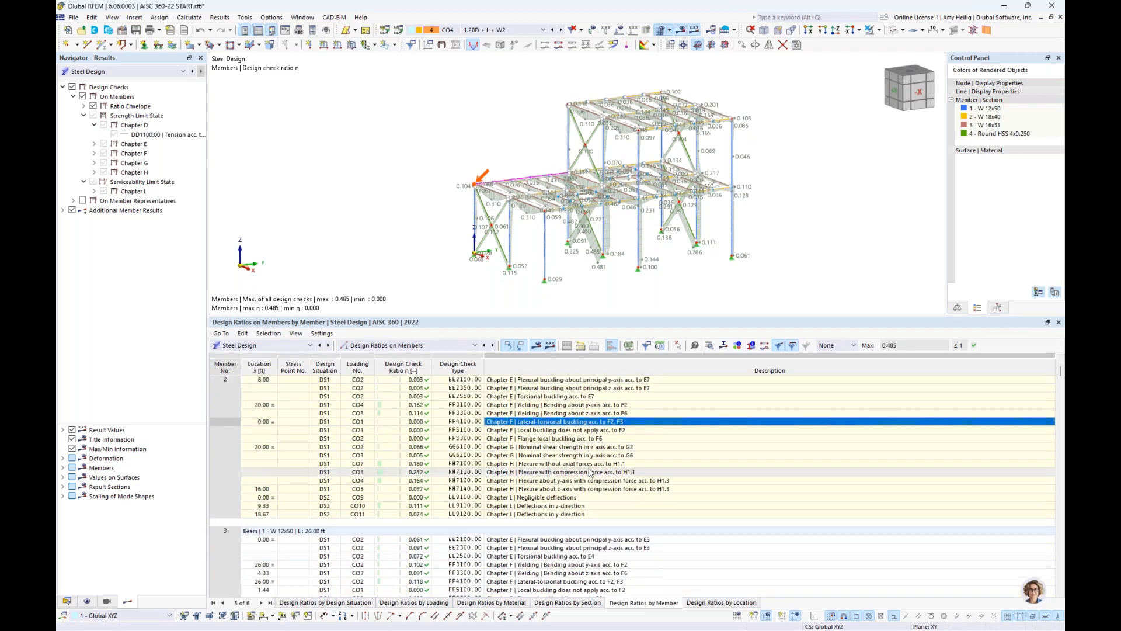
left_click(579, 472)
left_click(578, 497)
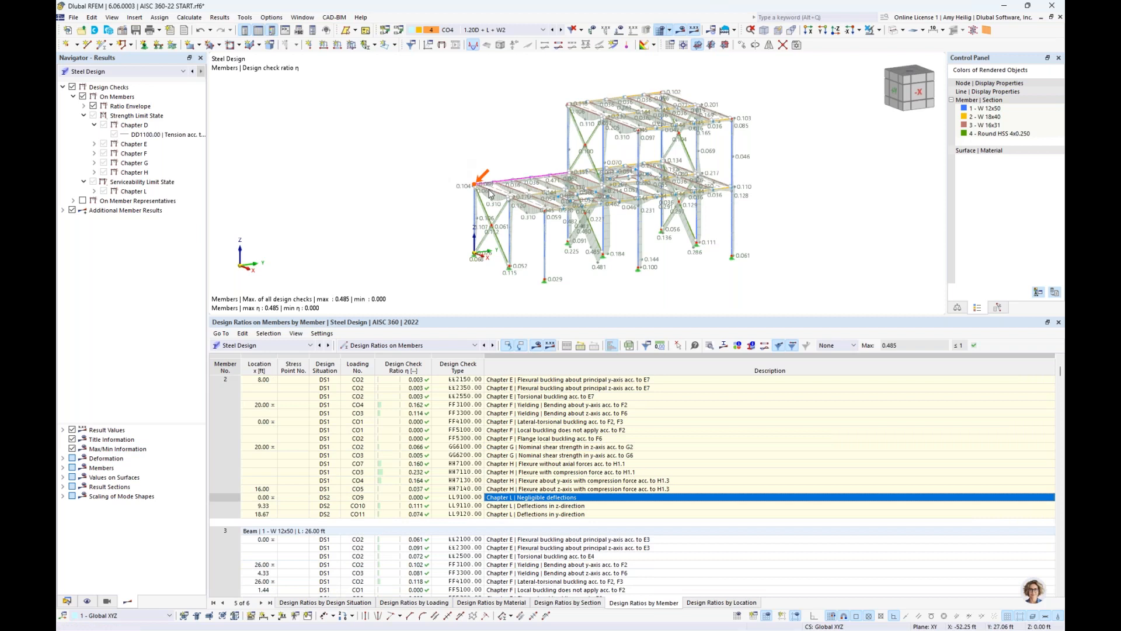
left_click(536, 413)
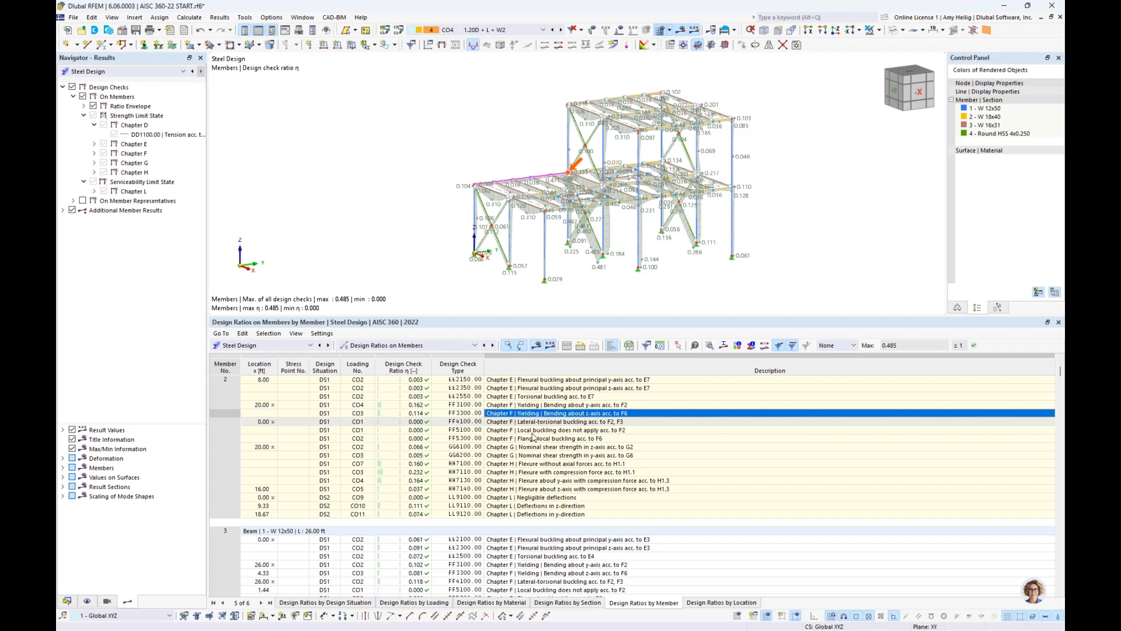
scroll(638, 458, "up", 1)
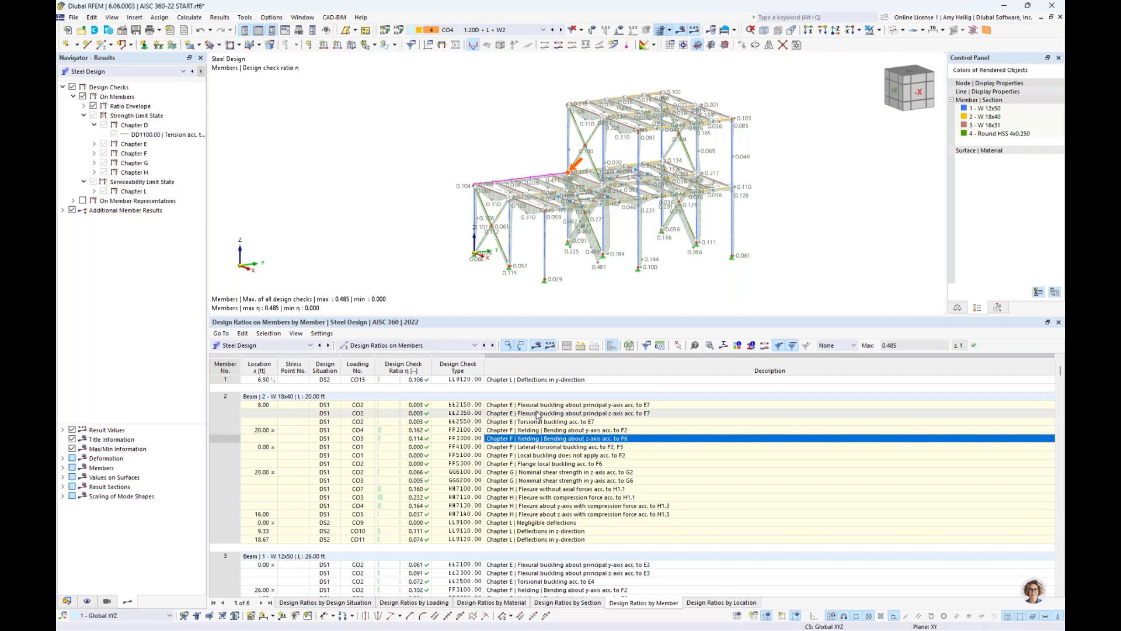
scroll(533, 467, "down", 1)
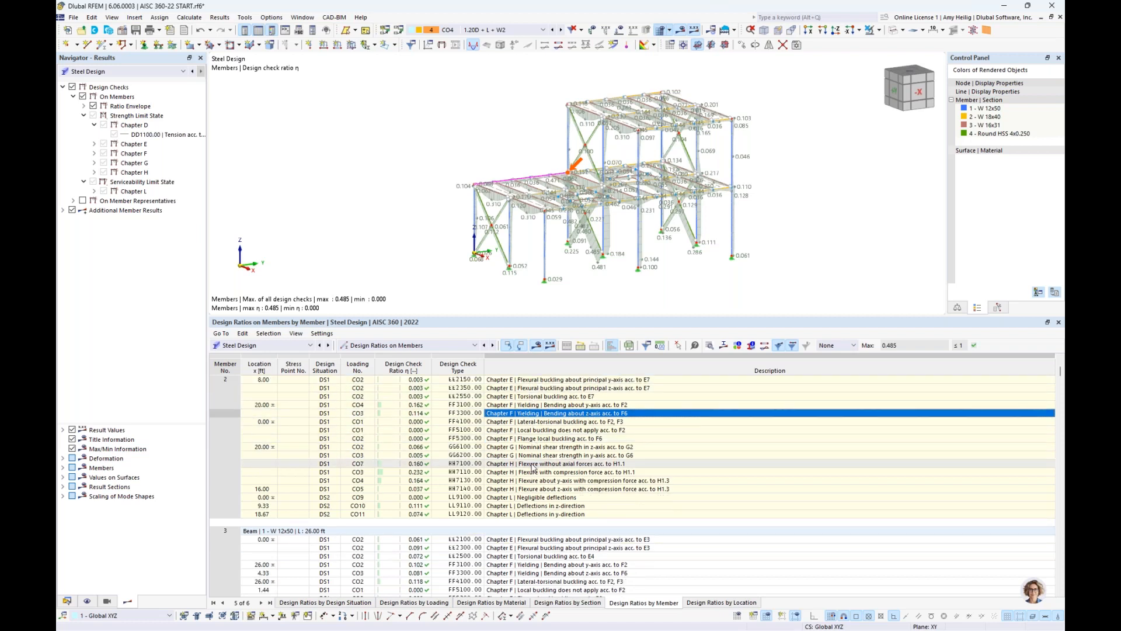
scroll(533, 468, "up", 1)
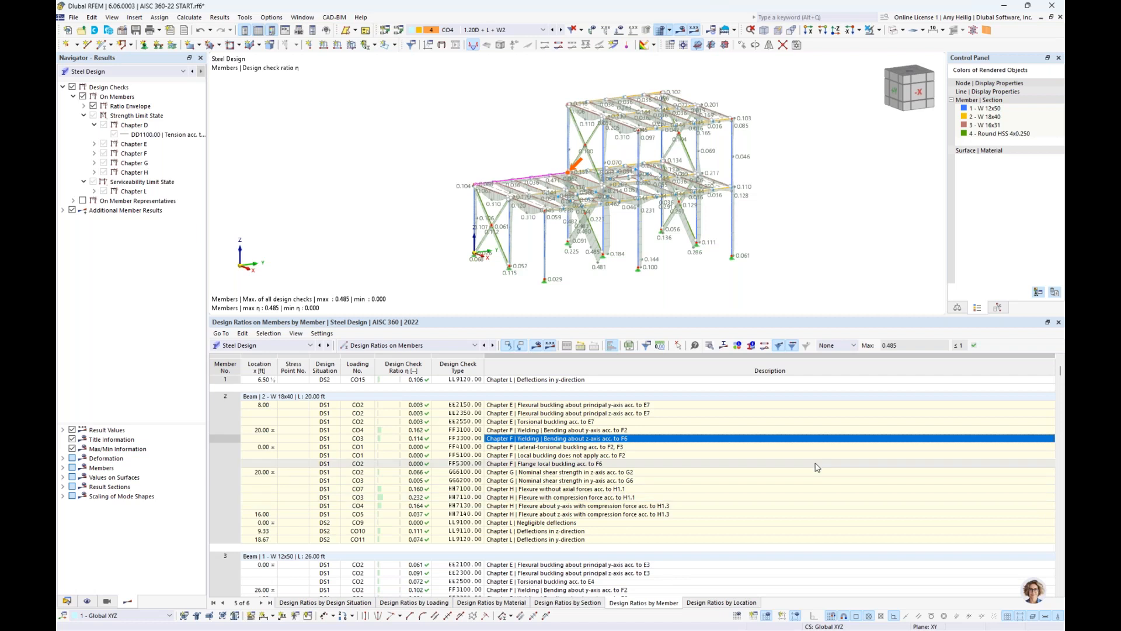
Filter the design ratios to show only each member's maximum, review the governing checks, and remove the filter again
left_click(854, 346)
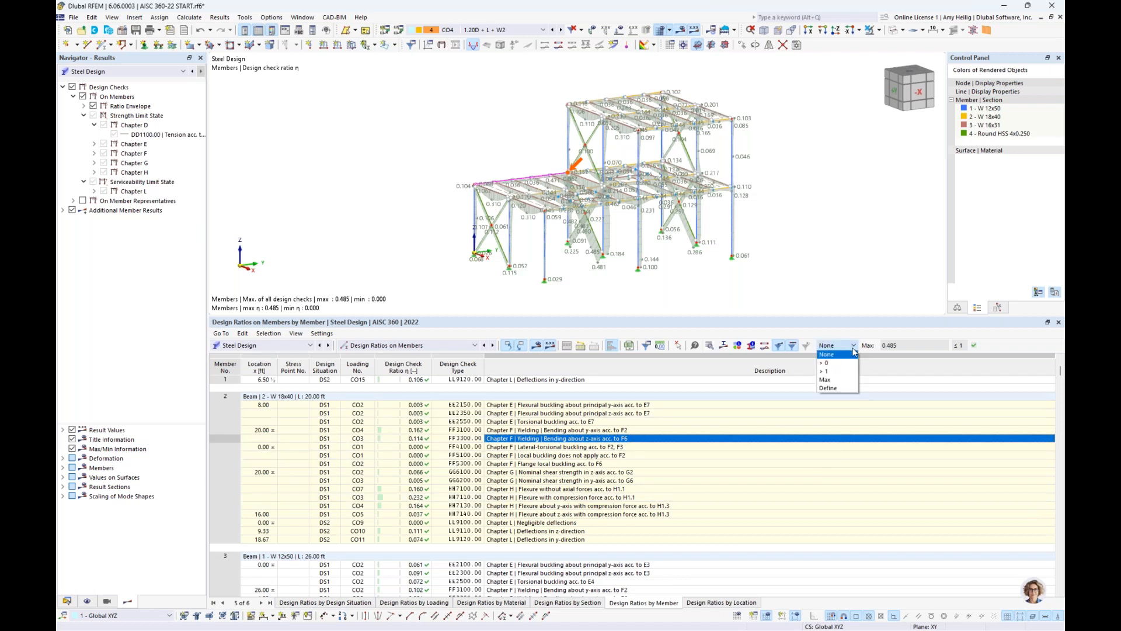
left_click(826, 379)
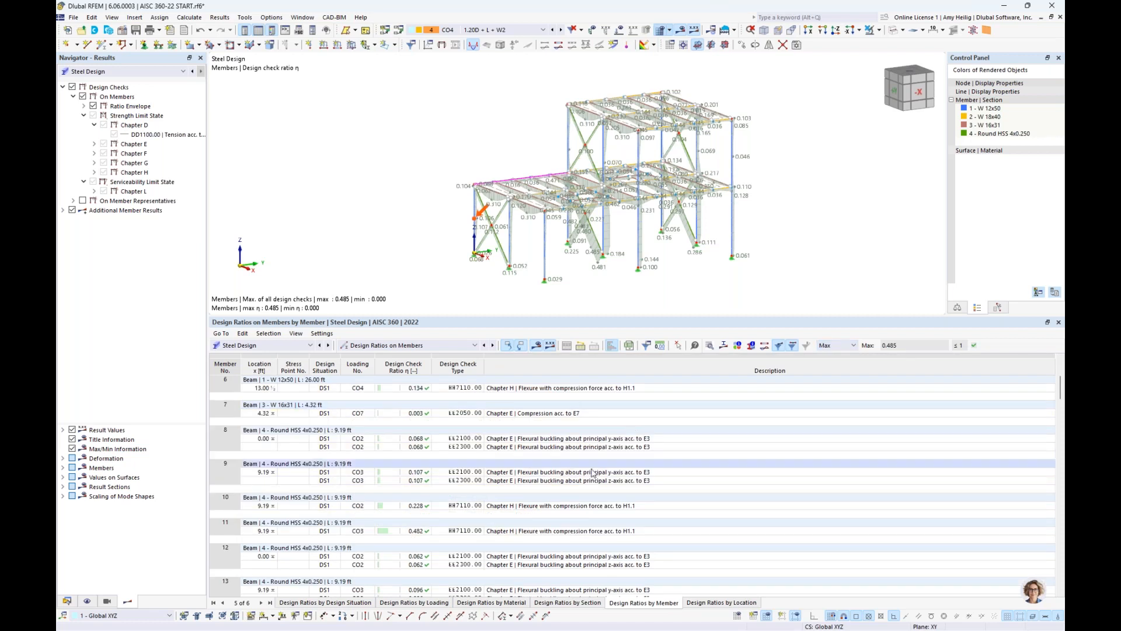
scroll(590, 474, "down", 5)
scroll(458, 501, "down", 5)
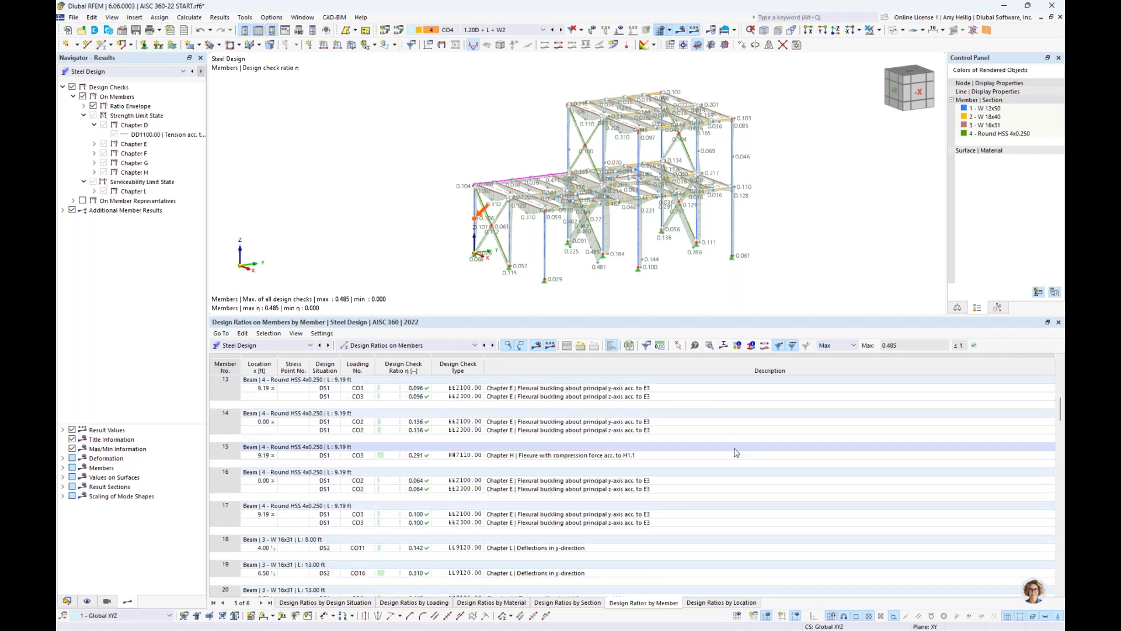
left_click(833, 345)
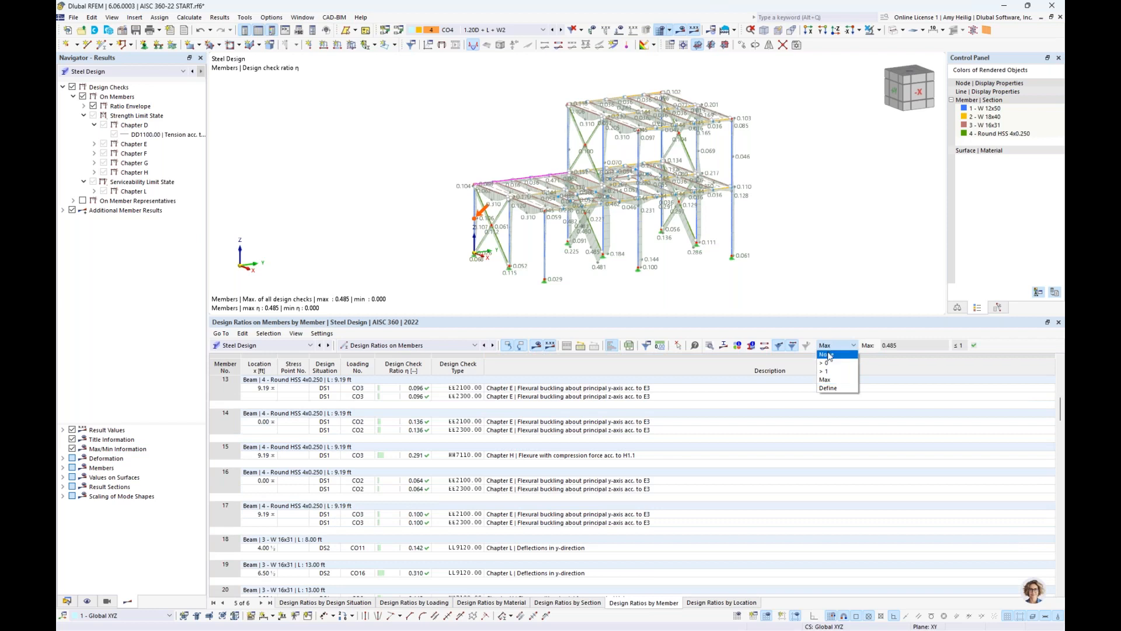
left_click(830, 355)
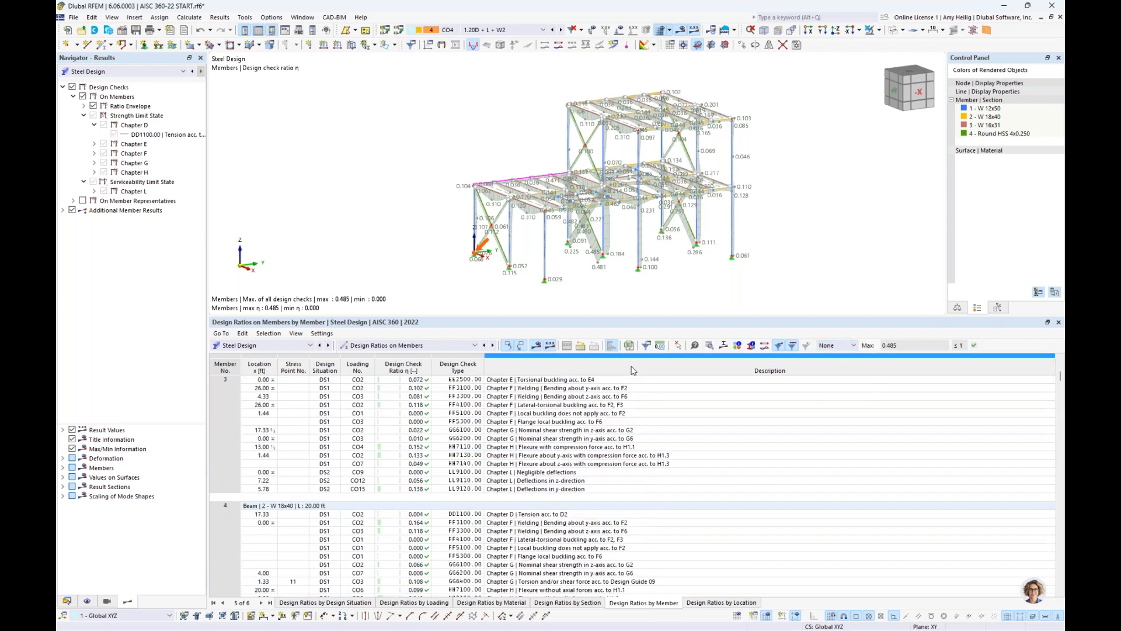
Open the design check details for member 3's flexure with compression force check (H1.1) under CO4
left_click(634, 413)
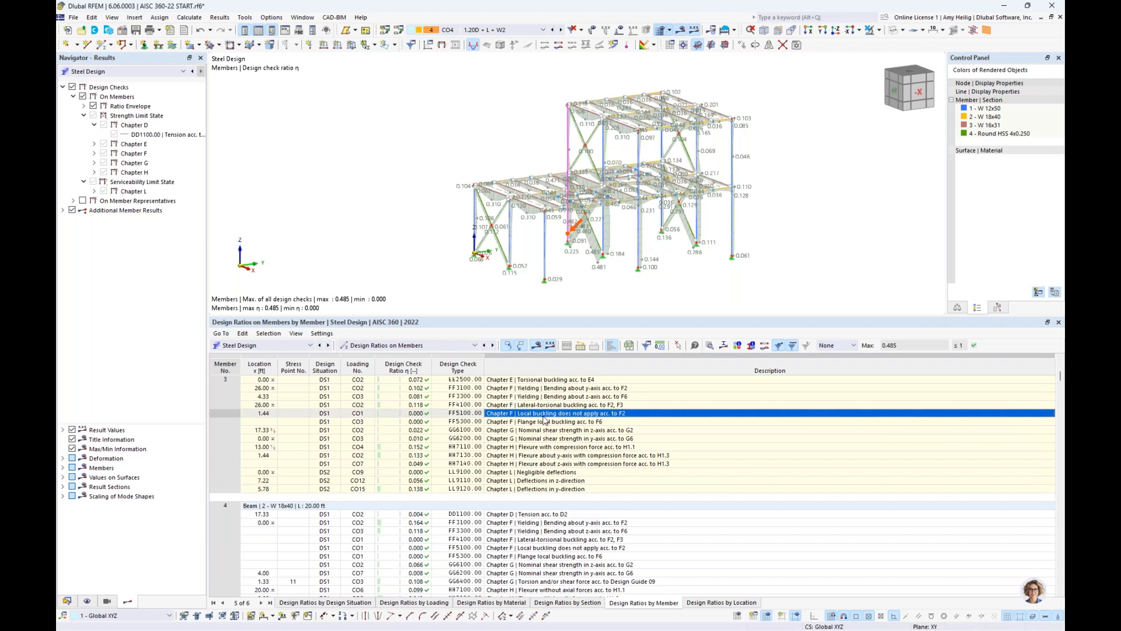
left_click(542, 448)
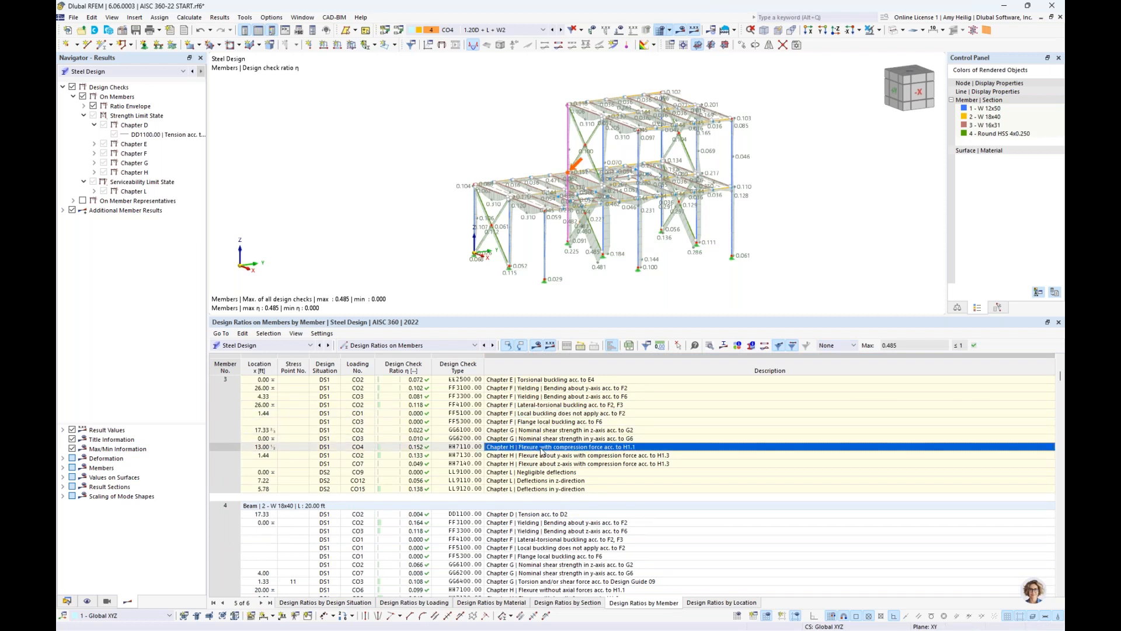
left_click(710, 346)
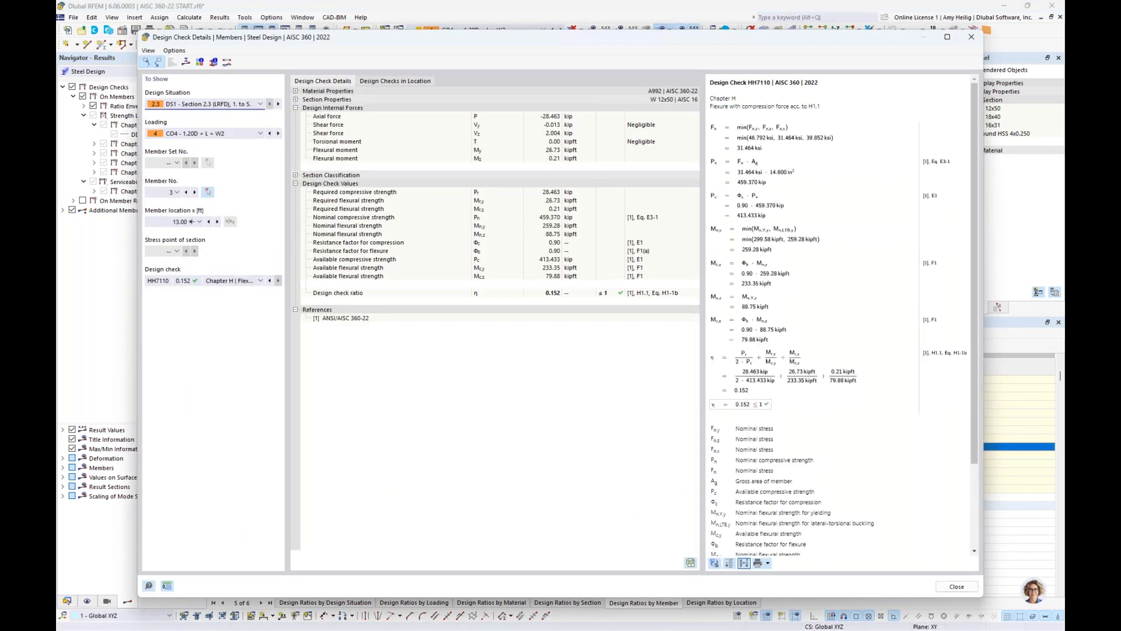
Examine the enlarged H1.1 check formulas and expand the section classification of flange Element No. 1
scroll(749, 168, "up", 3, "ctrl")
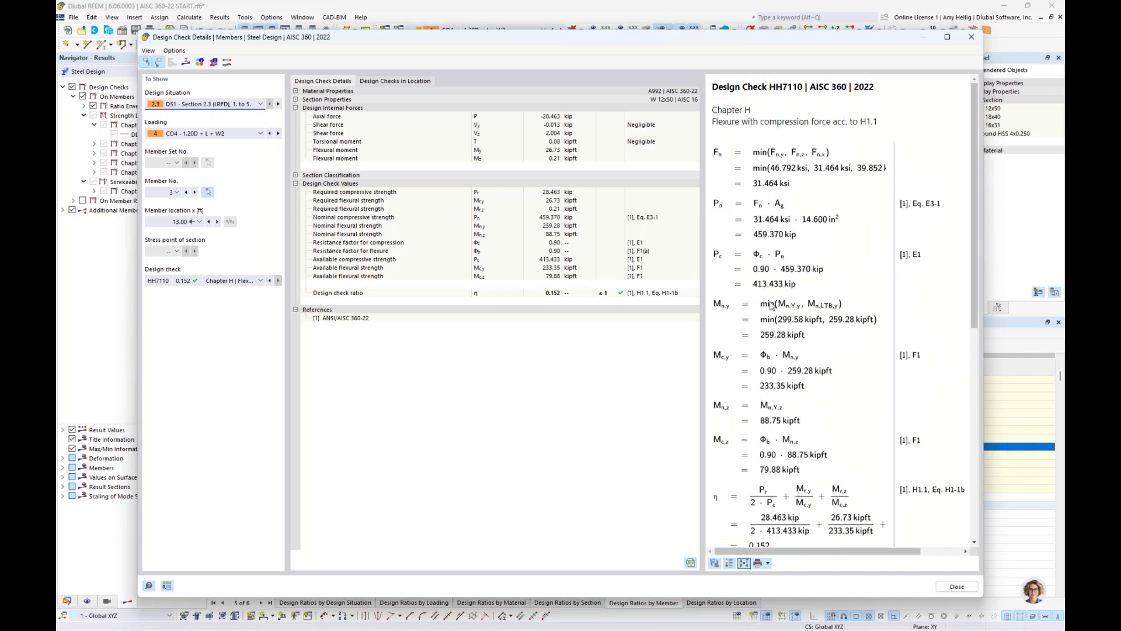
scroll(772, 304, "down", 1)
scroll(771, 305, "down", 2)
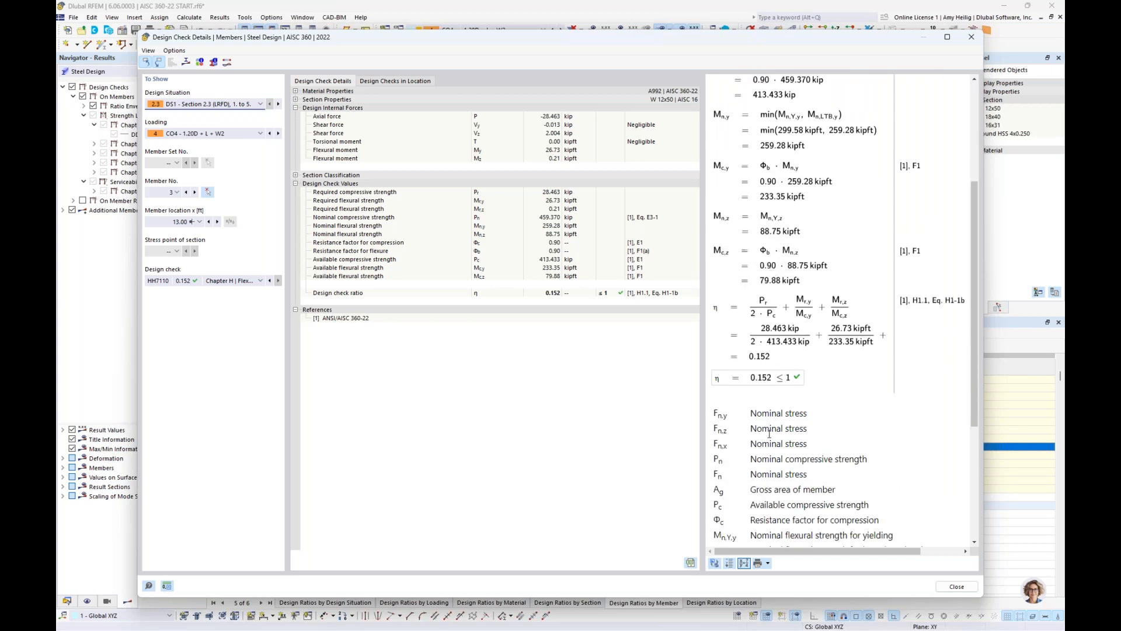
left_click(295, 175)
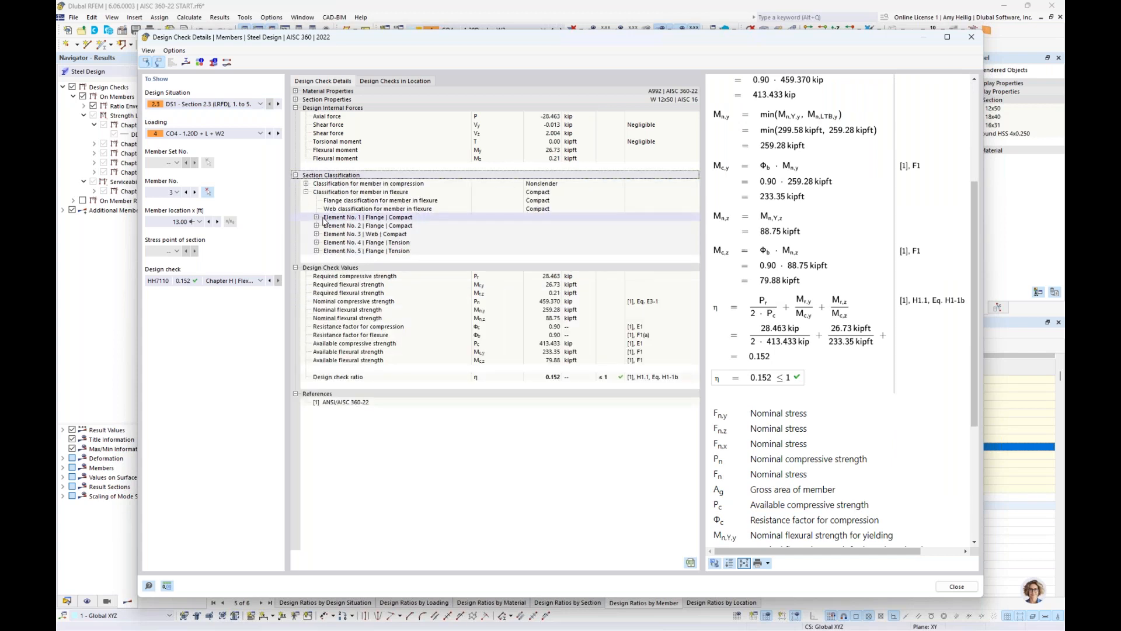
left_click(316, 217)
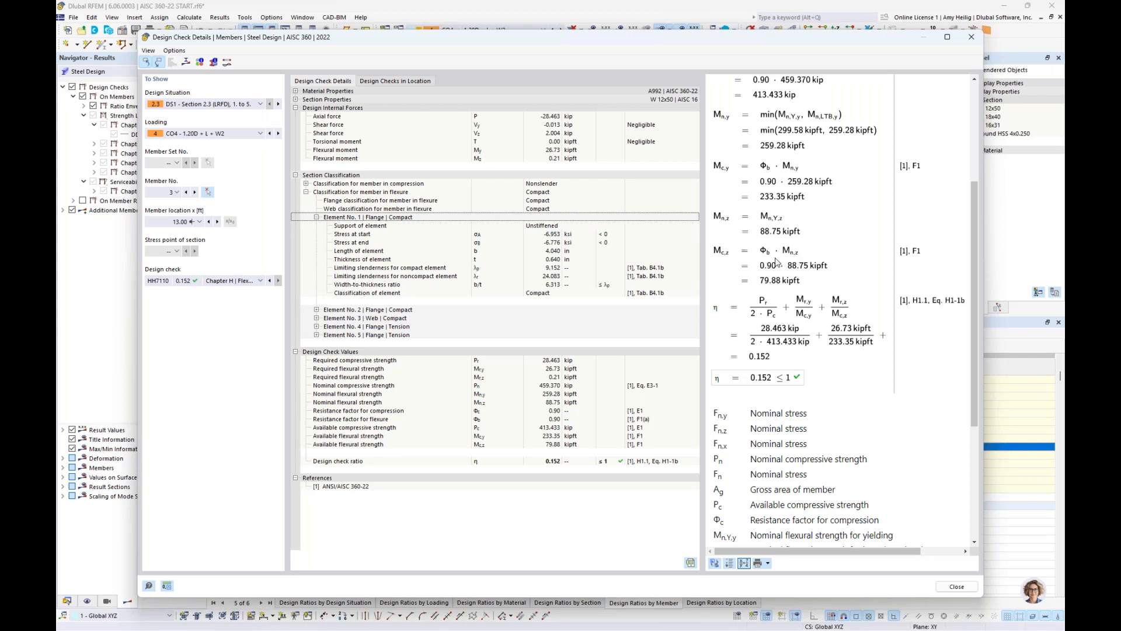
Display the von Mises equivalent stress over member 3's cross-section, and close the stress diagram and the check details
left_click(187, 62)
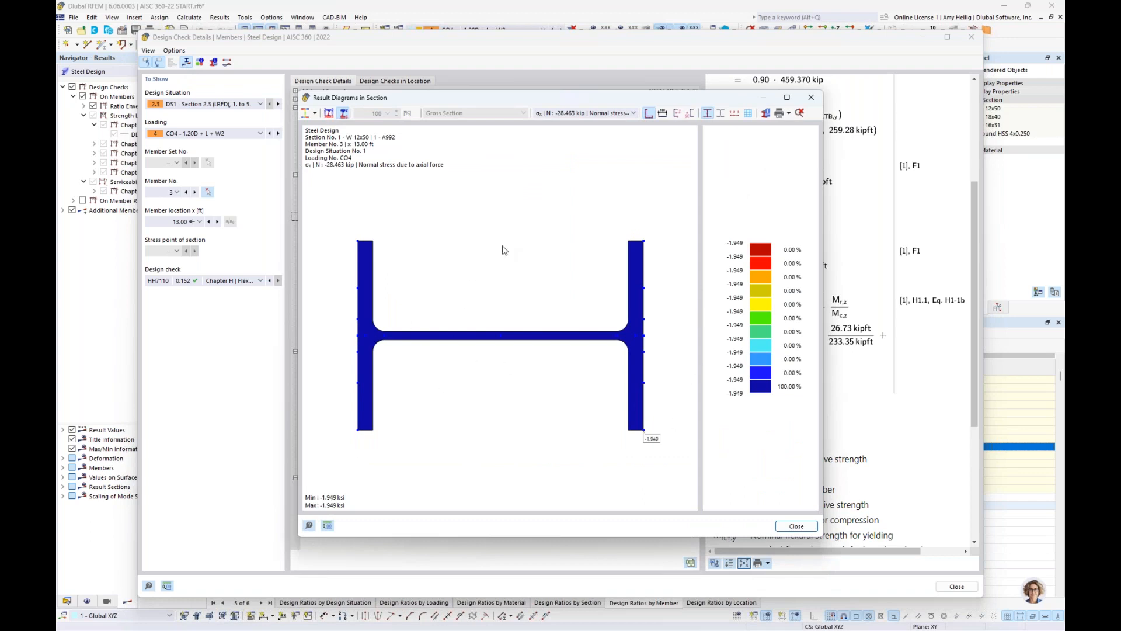
left_click(316, 115)
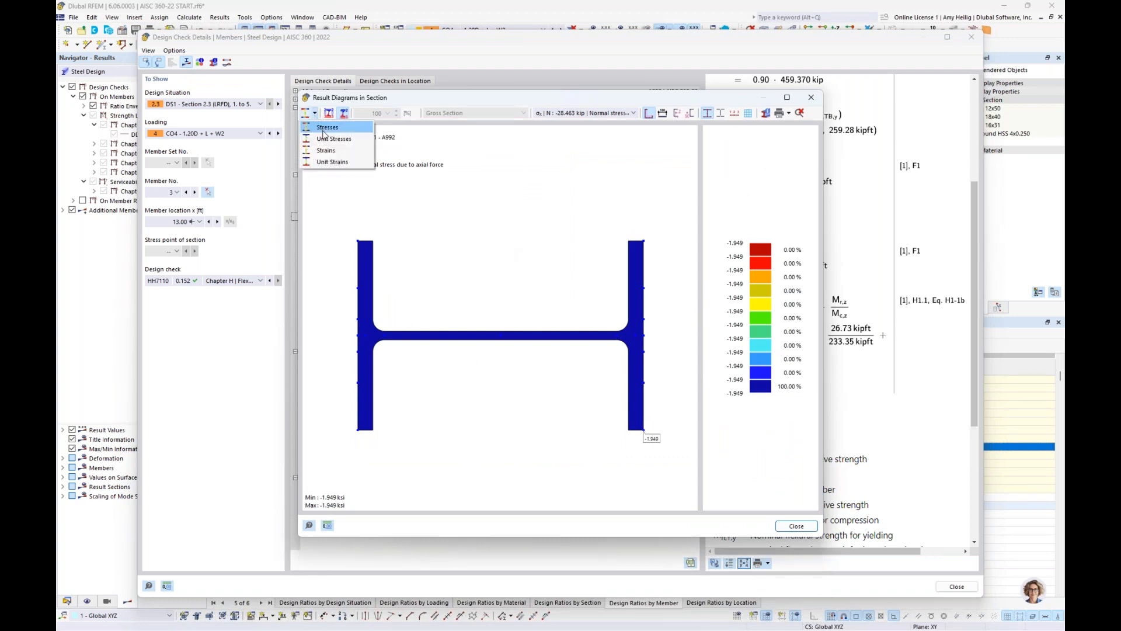
left_click(458, 149)
left_click(609, 114)
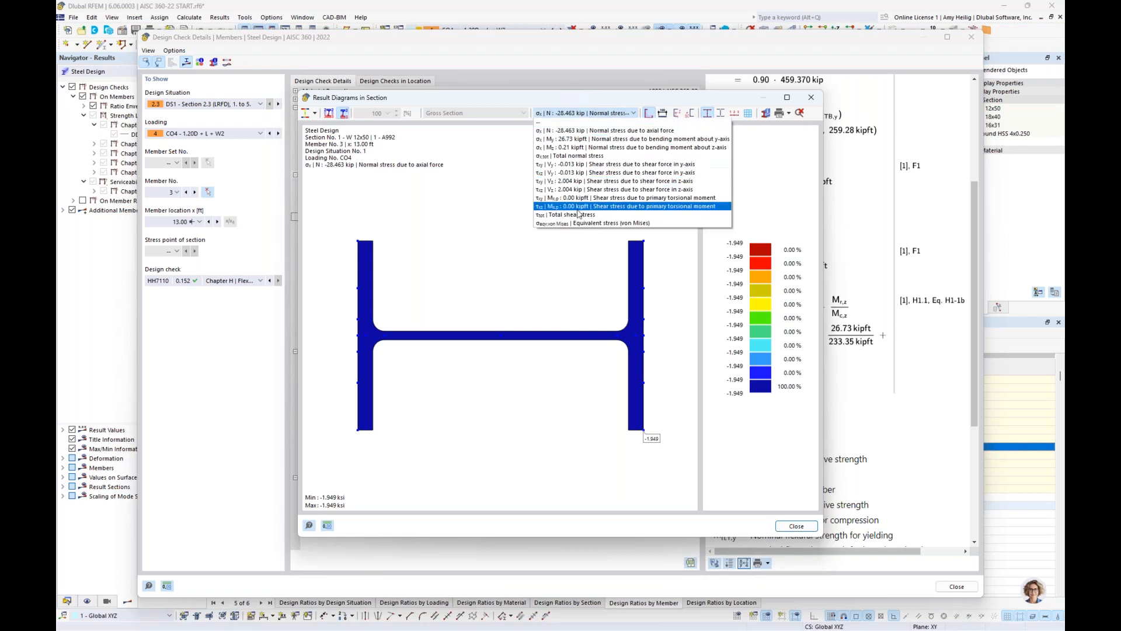
left_click(573, 226)
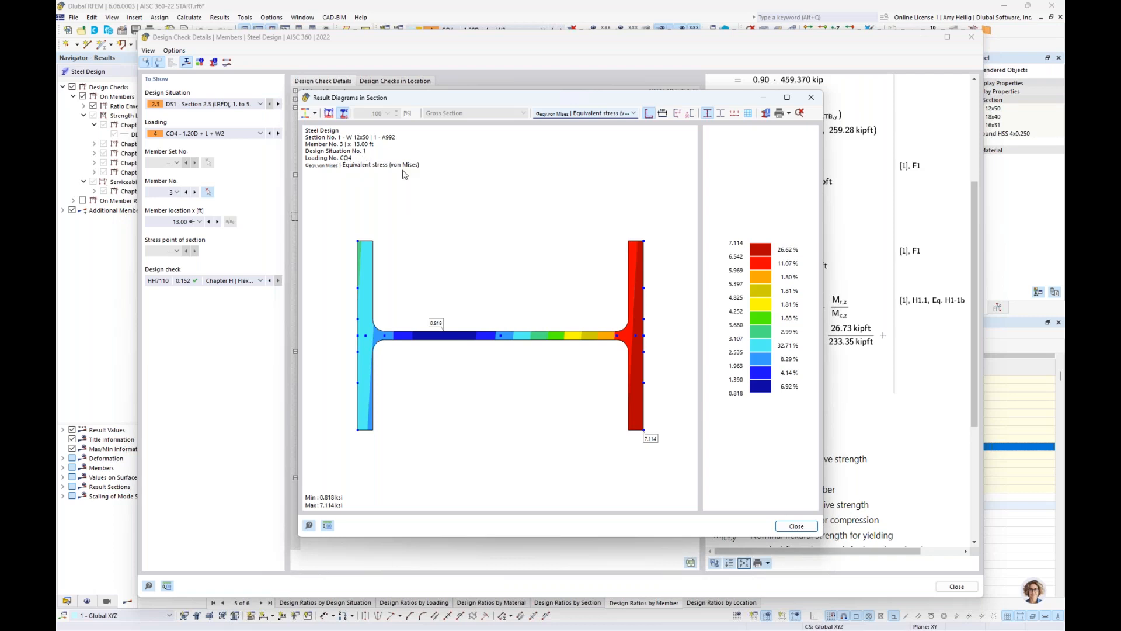
left_click(797, 526)
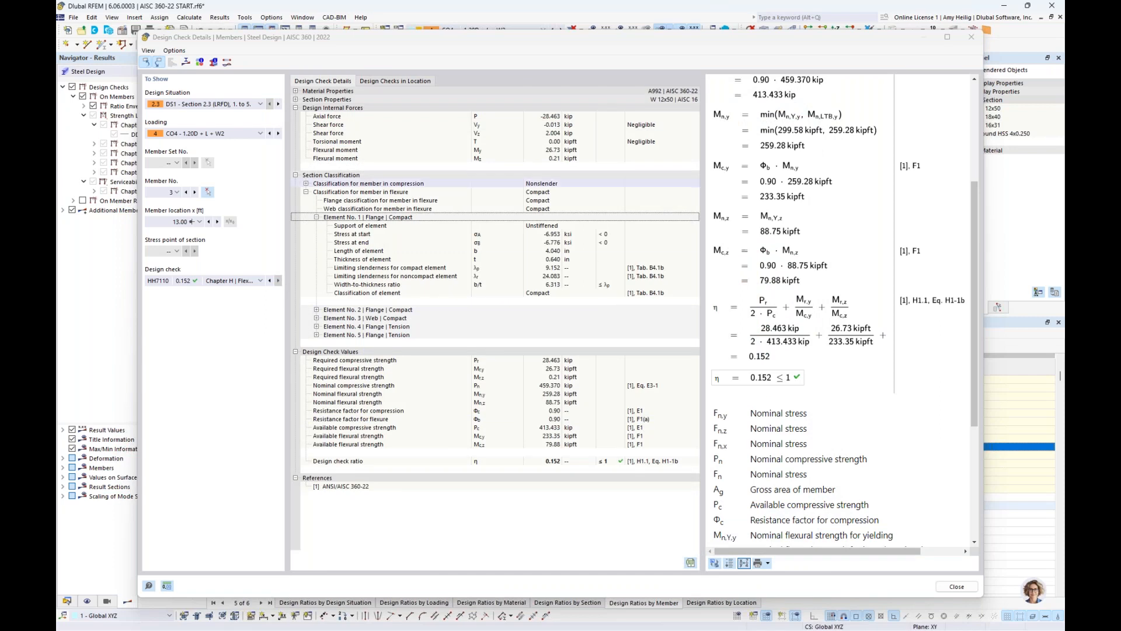
left_click(957, 586)
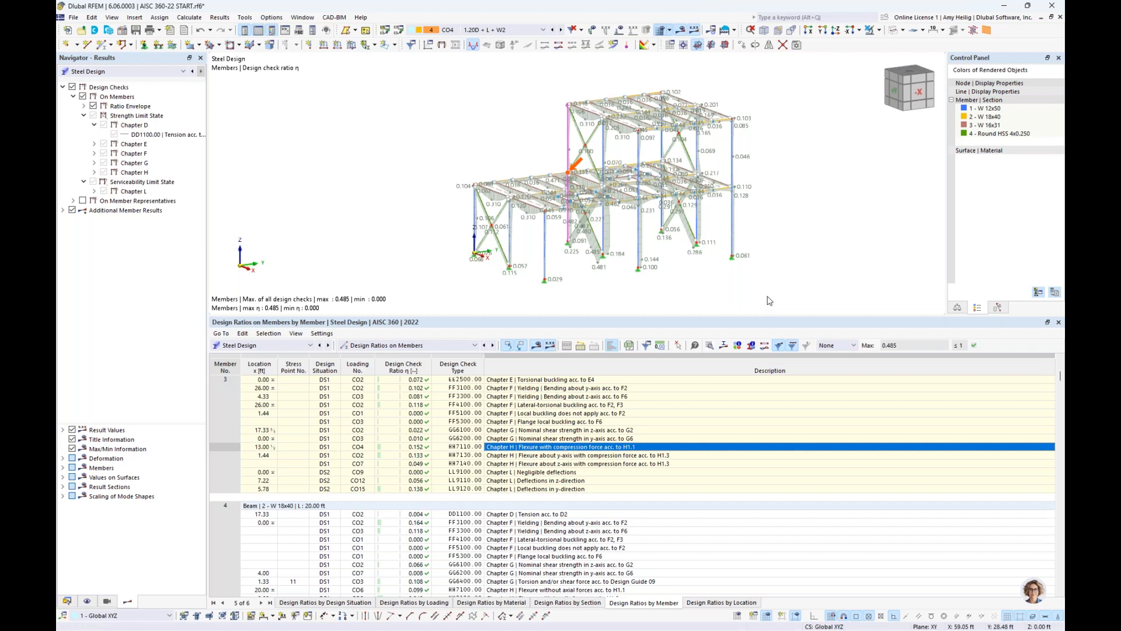
Deselect the member, shrink the results table to enlarge the model view, and switch to the open model AISC 341-22 START.rf6
left_click(769, 301)
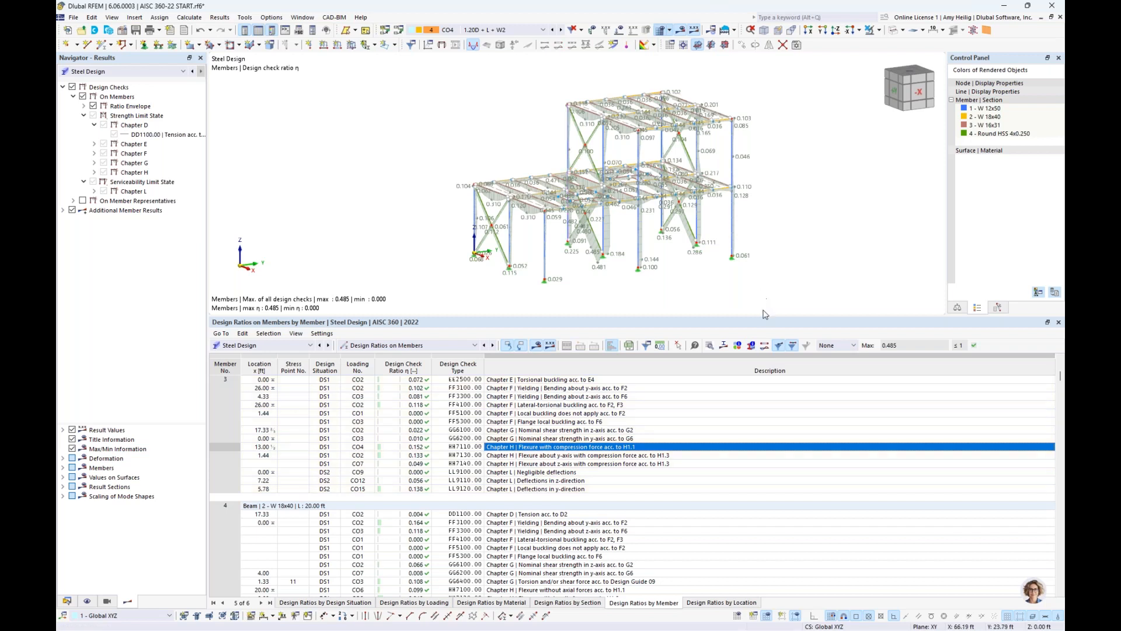
left_click_drag(758, 315, 749, 400)
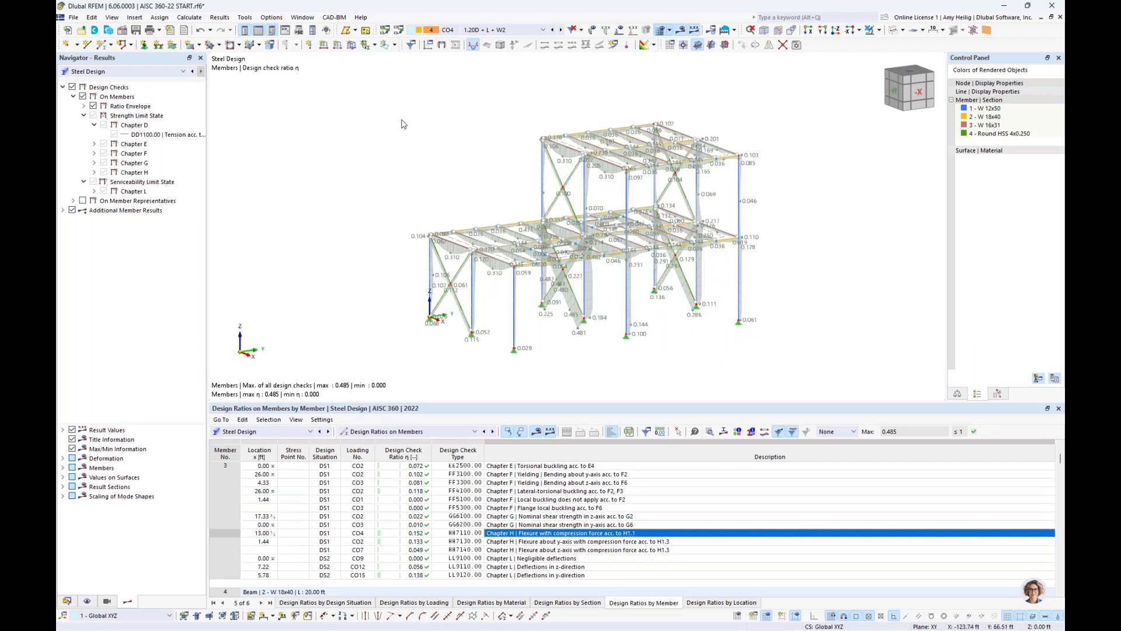
left_click(302, 17)
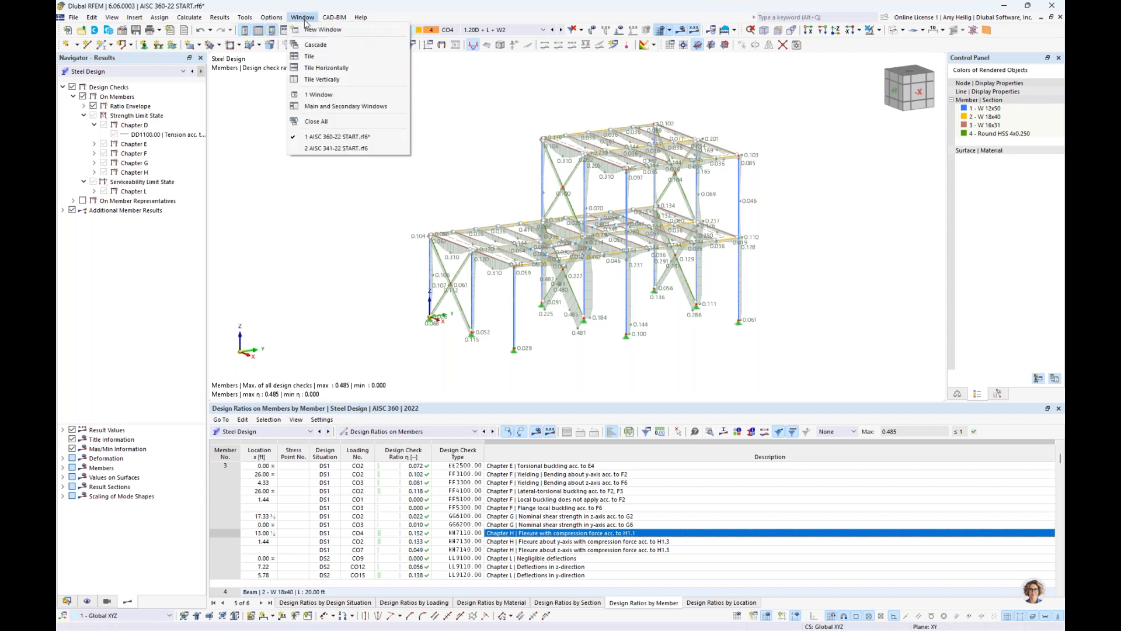
left_click(314, 148)
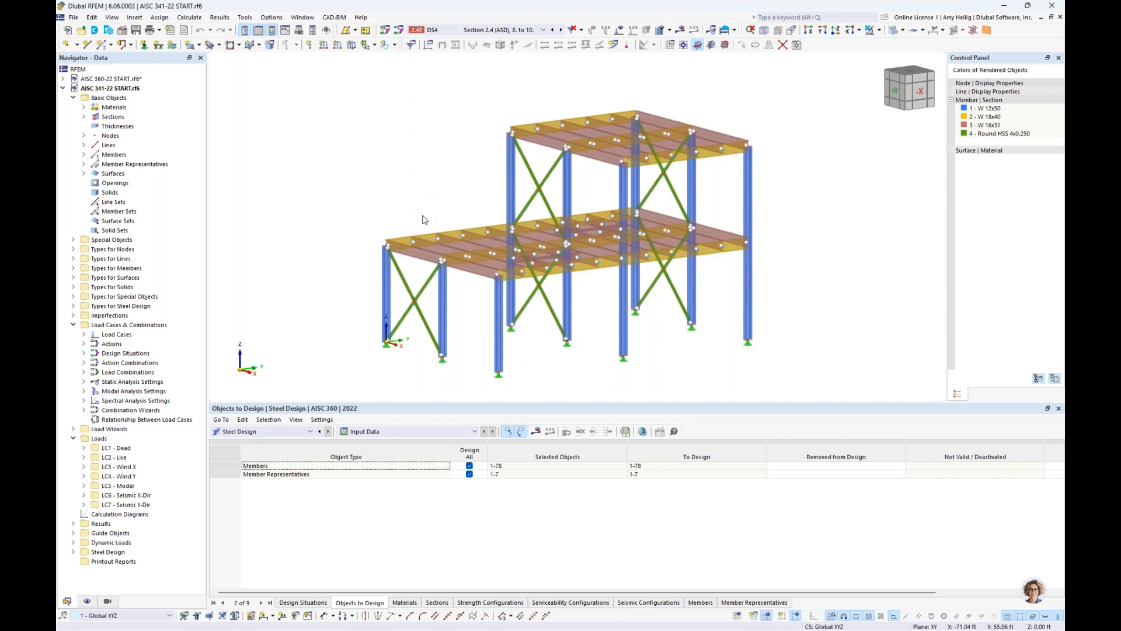
scroll(423, 215, "up", 1)
scroll(429, 214, "down", 1)
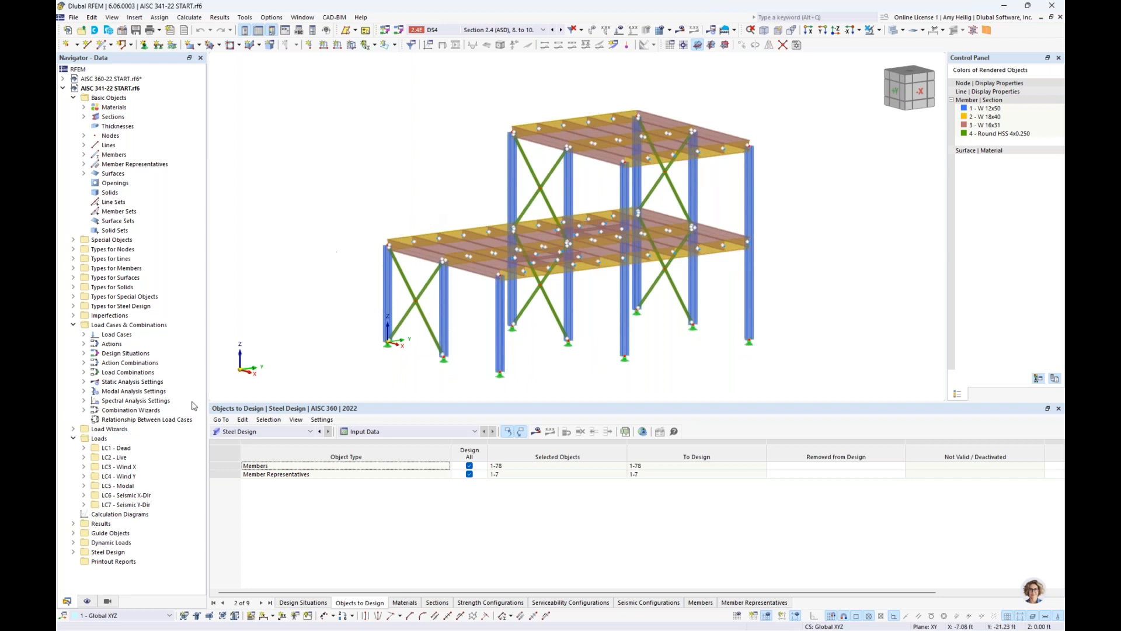
Show the user-defined view SFRS to isolate the seismic force-resisting frames, and shrink the table to enlarge the model view
left_click(108, 601)
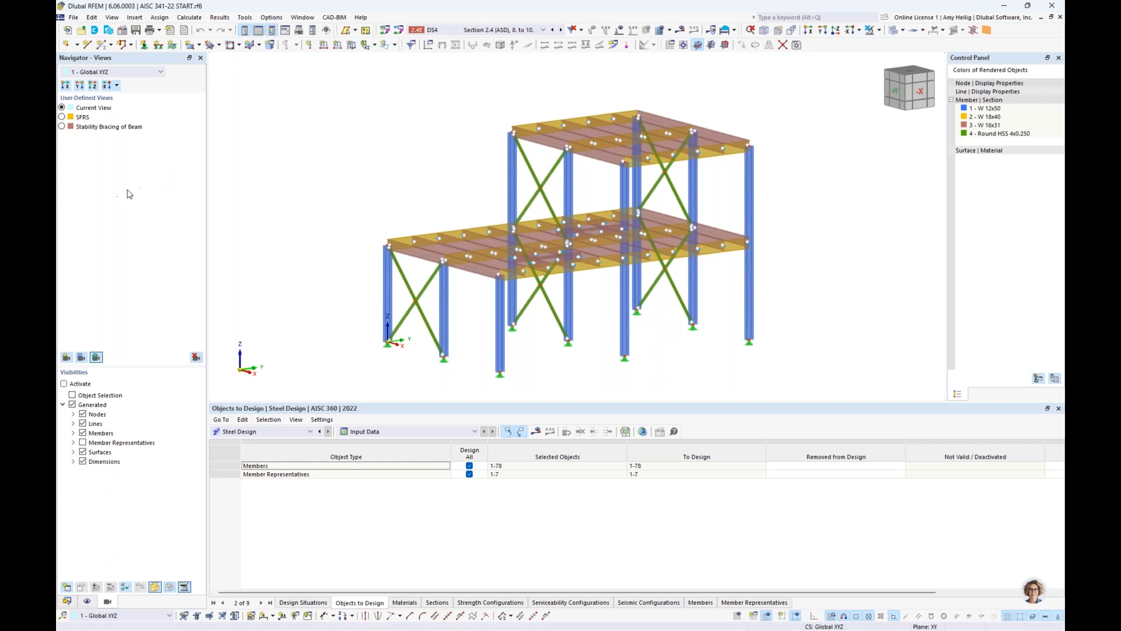
left_click(61, 117)
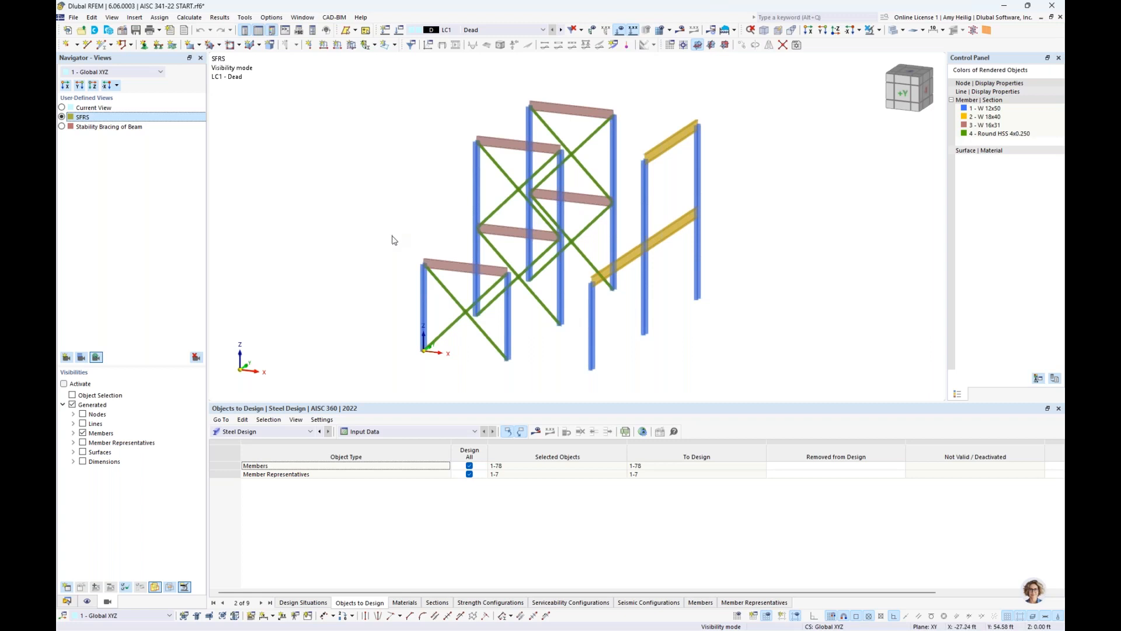
middle_click_drag(393, 240, 374, 236, "ctrl")
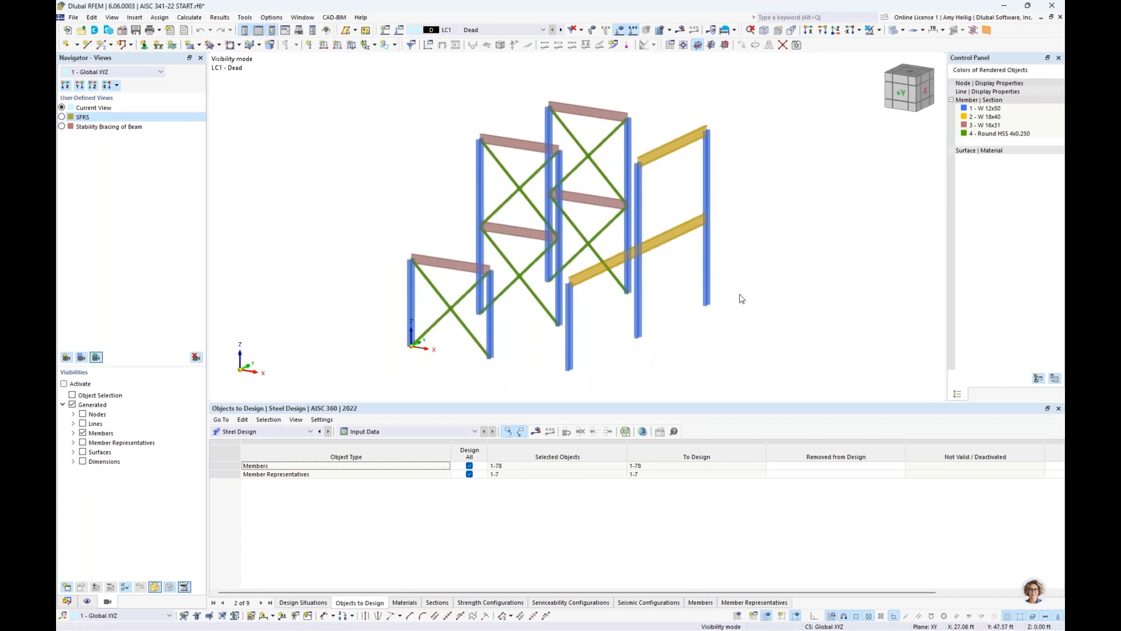
scroll(734, 329, "up", 1)
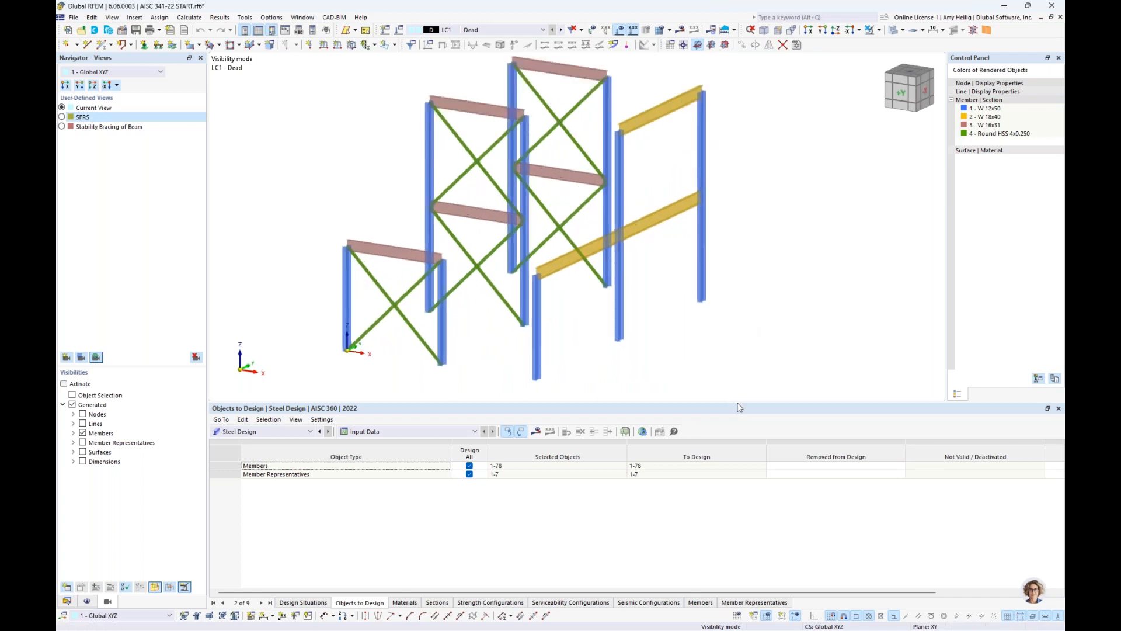
left_click_drag(740, 401, 738, 488)
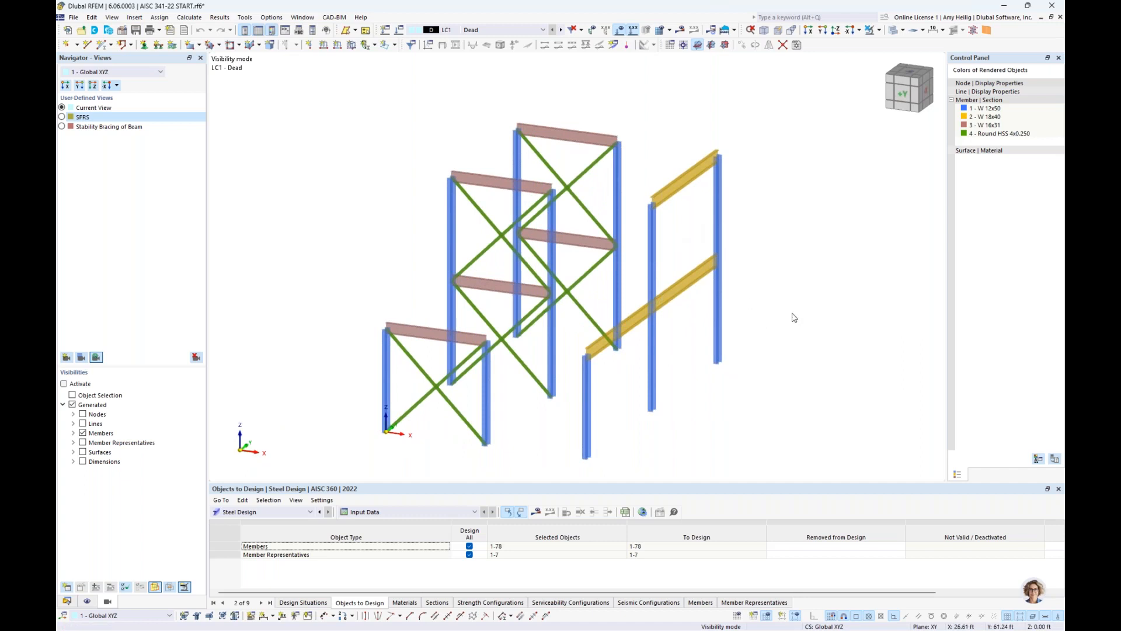
middle_click_drag(790, 316, 818, 333)
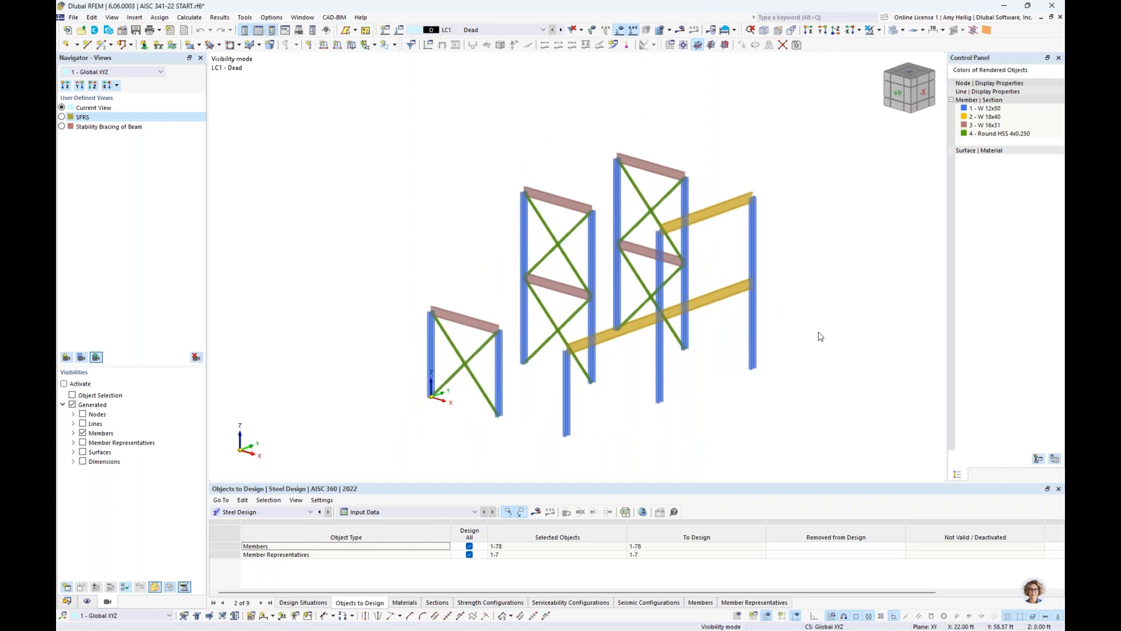
Open the load cases and compare the analysis settings of LC5 Modal, LC6 Seismic X-Dir and LC7 Seismic Y-Dir
left_click(400, 30)
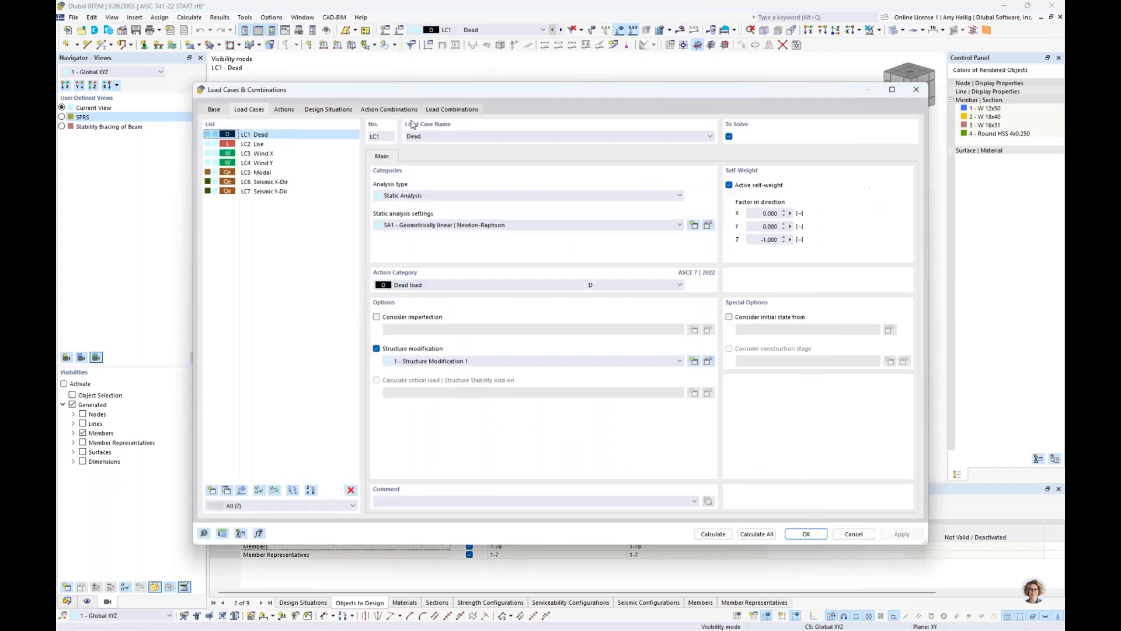
left_click(269, 174)
left_click(271, 182)
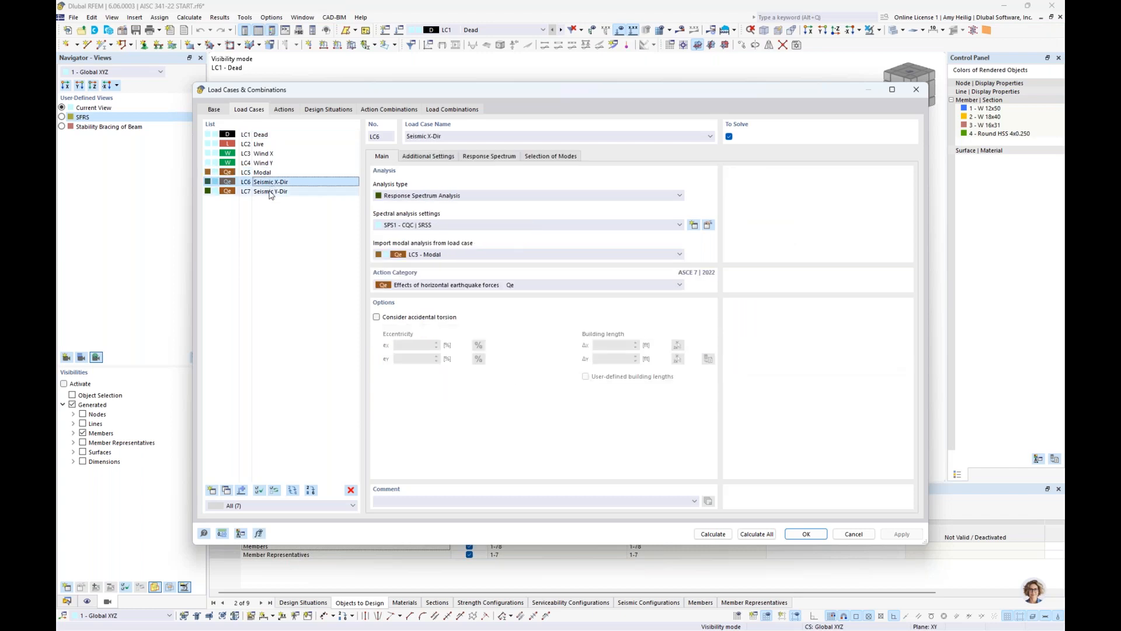
left_click(269, 191)
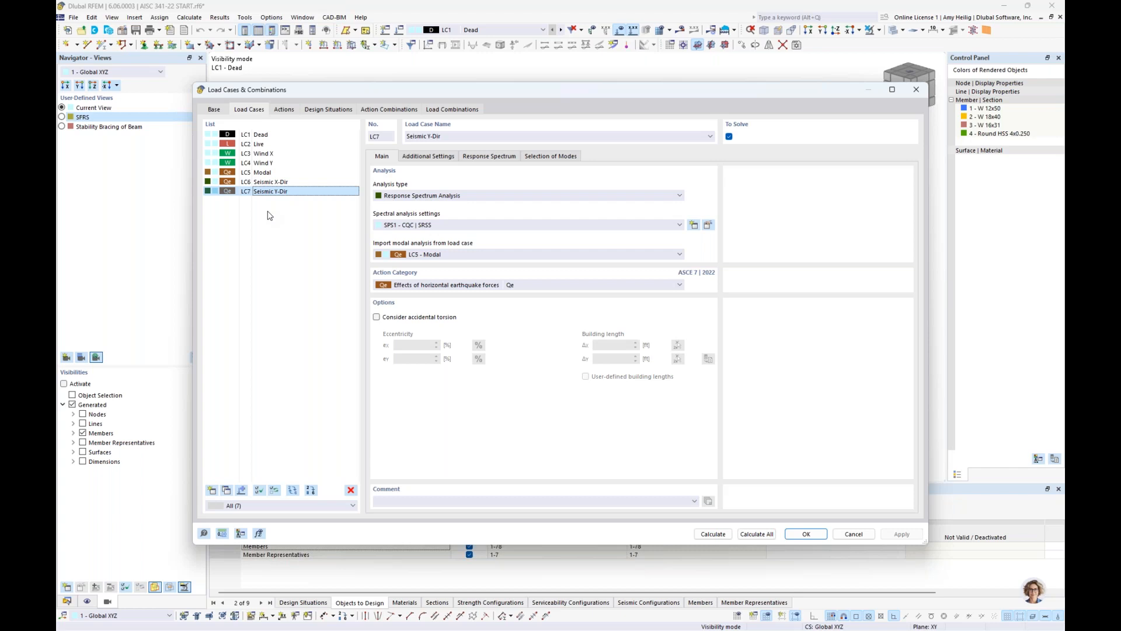
left_click(274, 174)
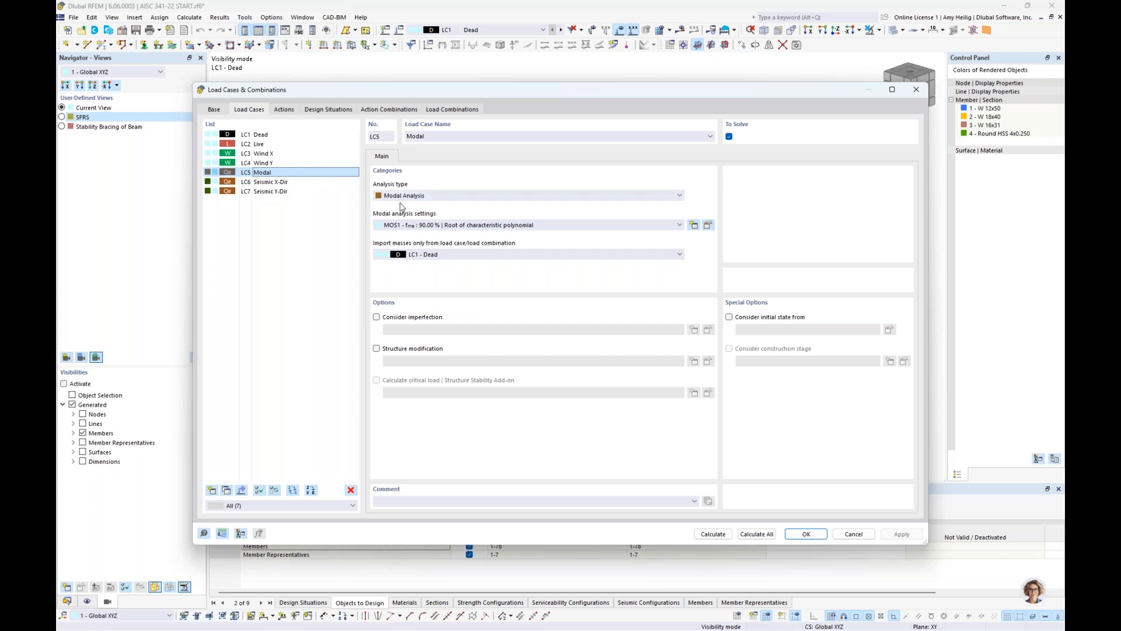
left_click(296, 183)
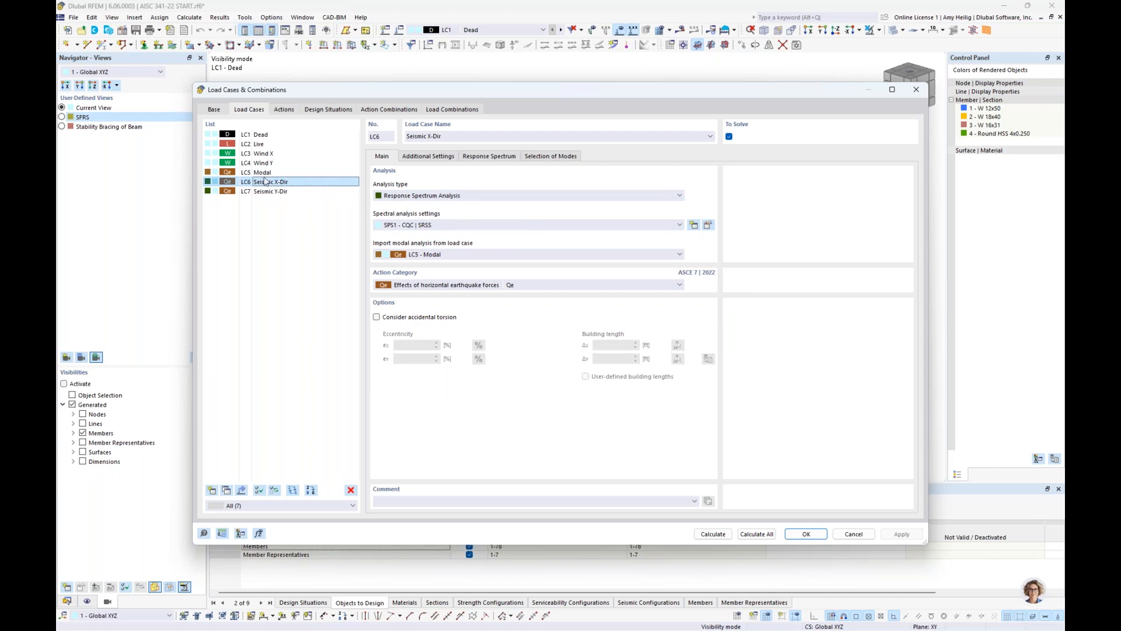
left_click(283, 195)
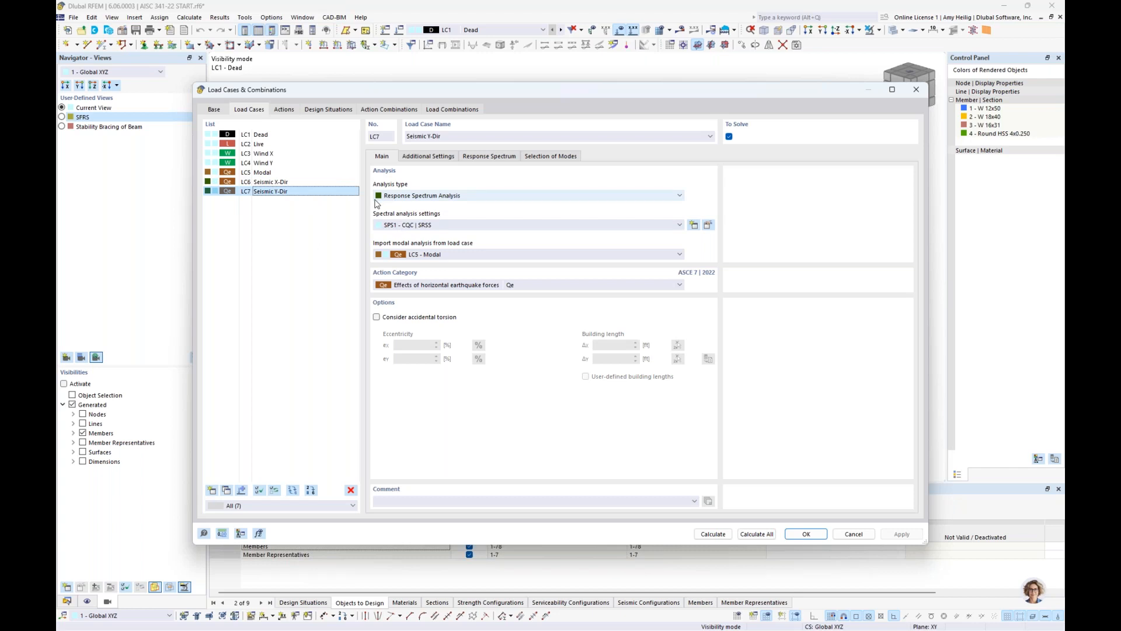
Inspect the response spectrum assigned to LC6 Seismic X-Dir, including its response modification factor, and close it without changes
left_click(303, 186)
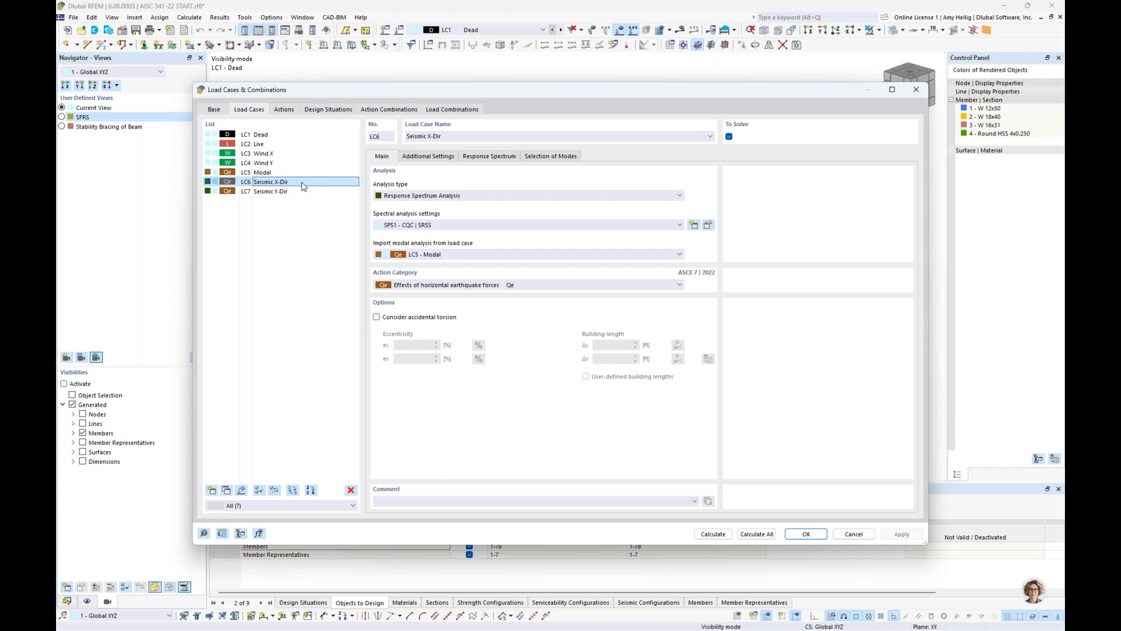
left_click(488, 156)
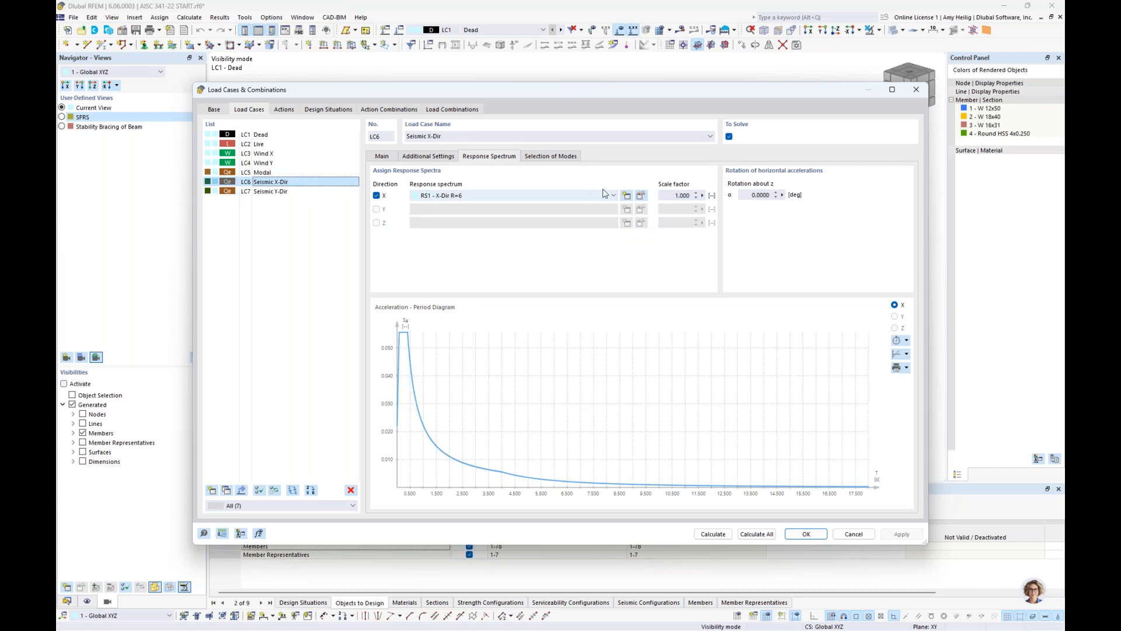
left_click(641, 196)
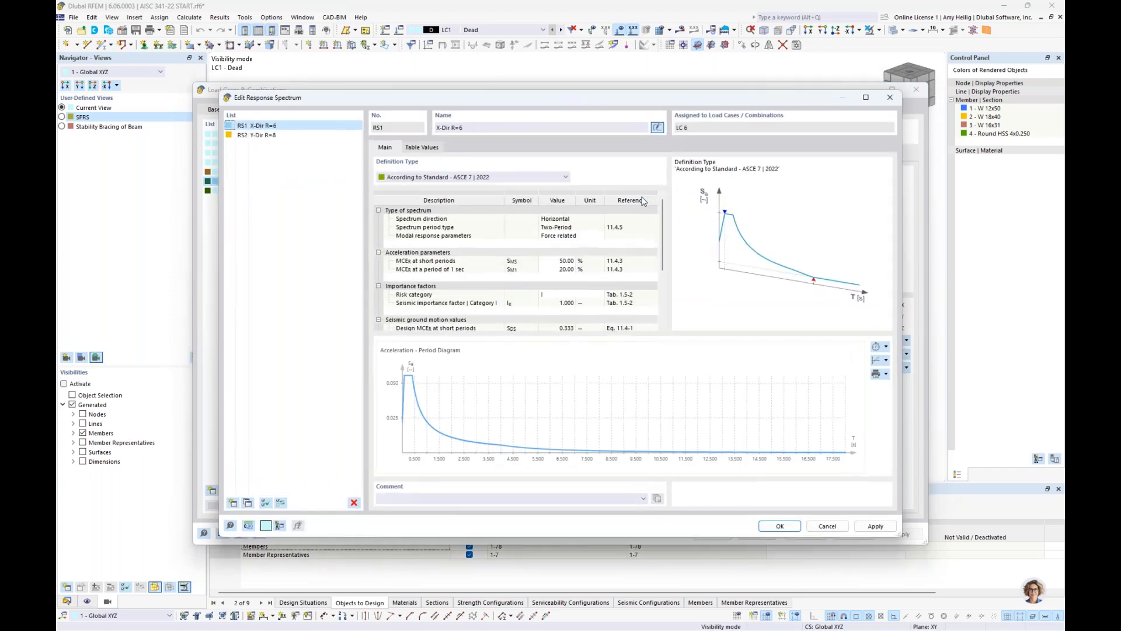
scroll(663, 217, "down", 3)
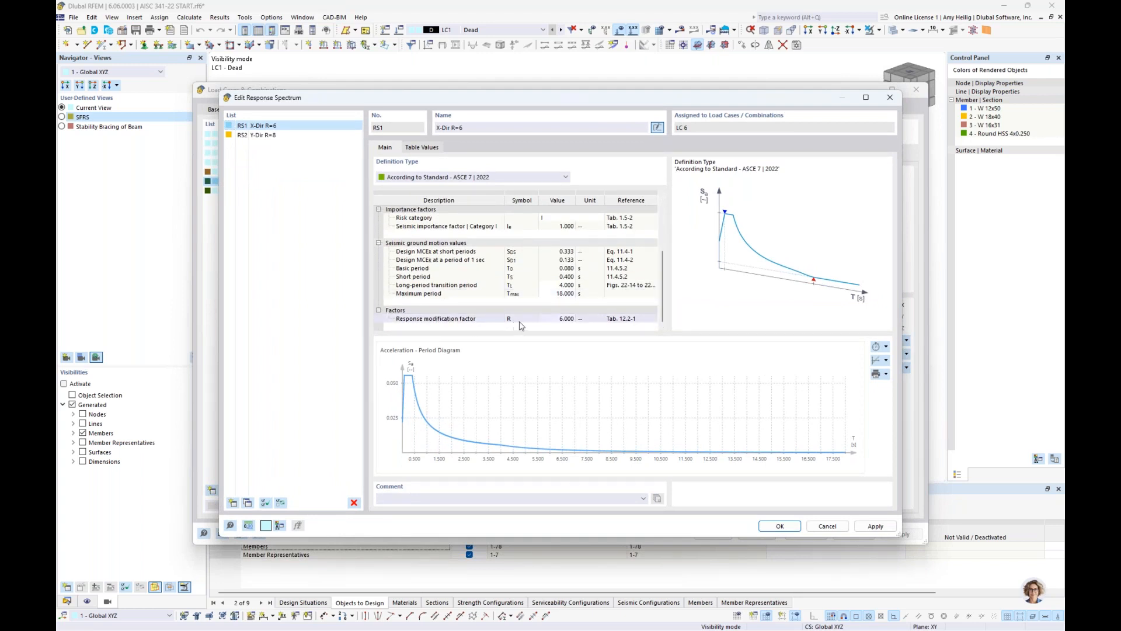
left_click(827, 525)
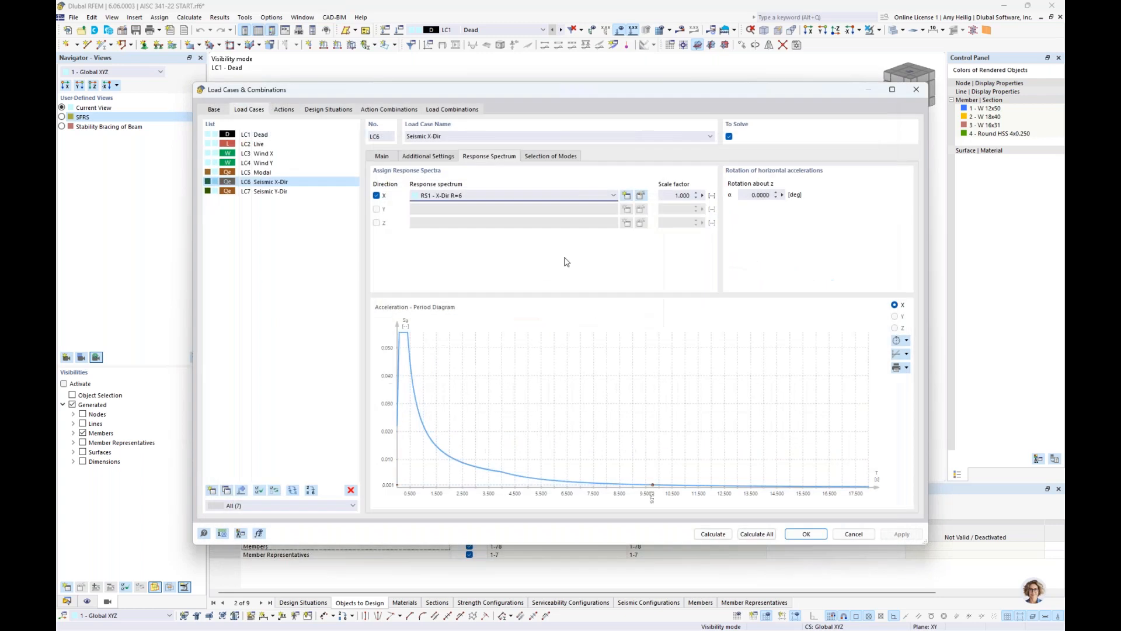
Inspect the Y-direction response spectrum assigned to LC7 Seismic Y-Dir and close it without changes
left_click(292, 192)
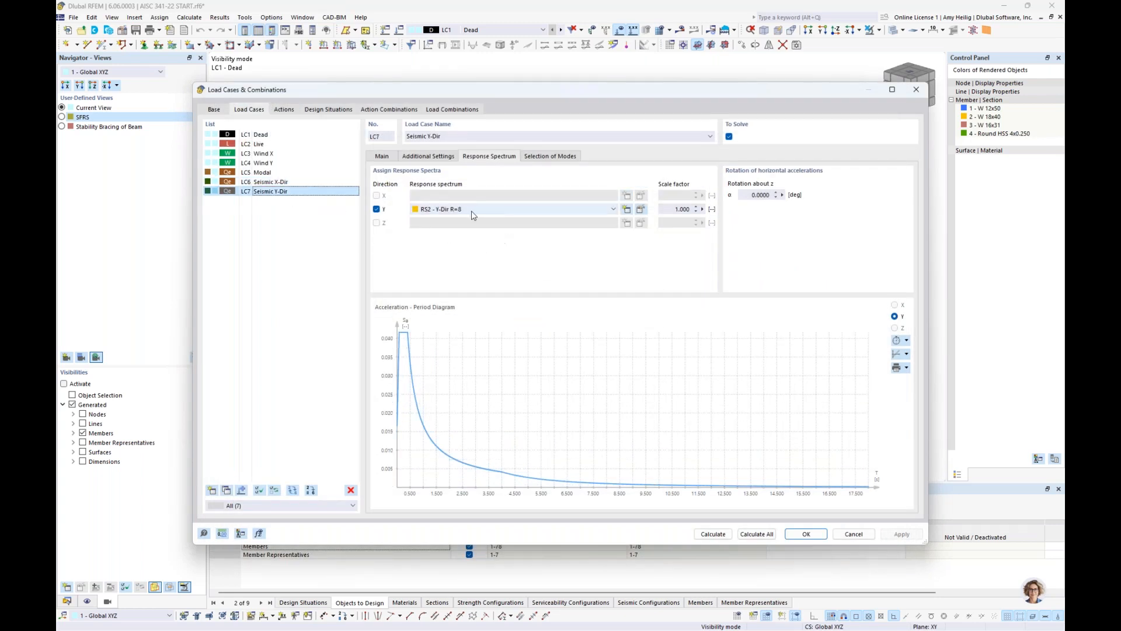
left_click(641, 209)
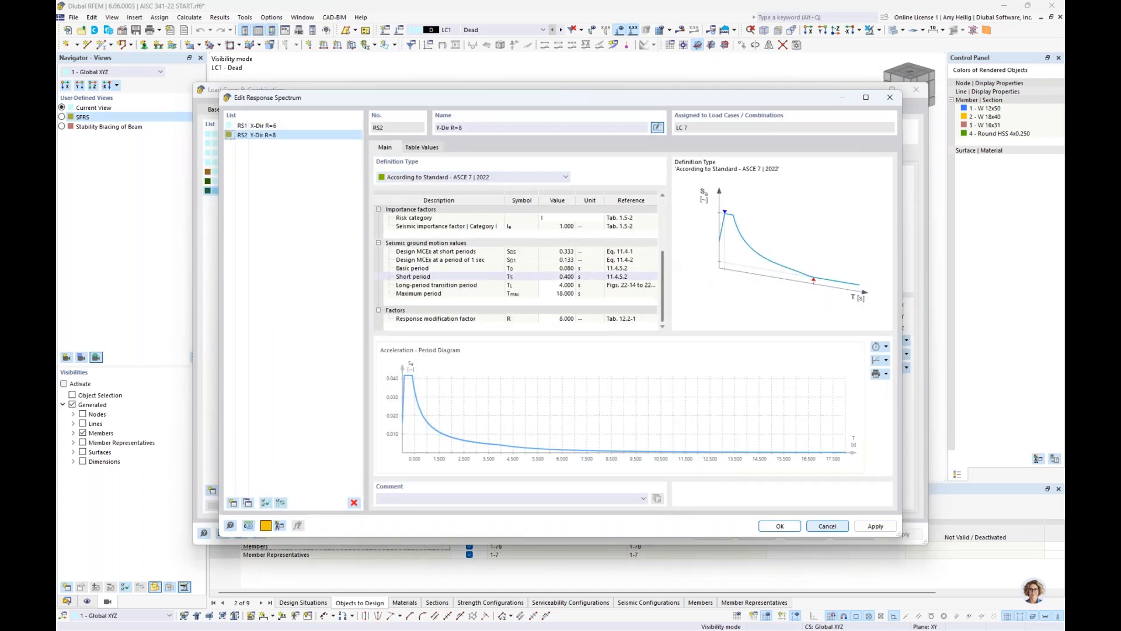
left_click(826, 524)
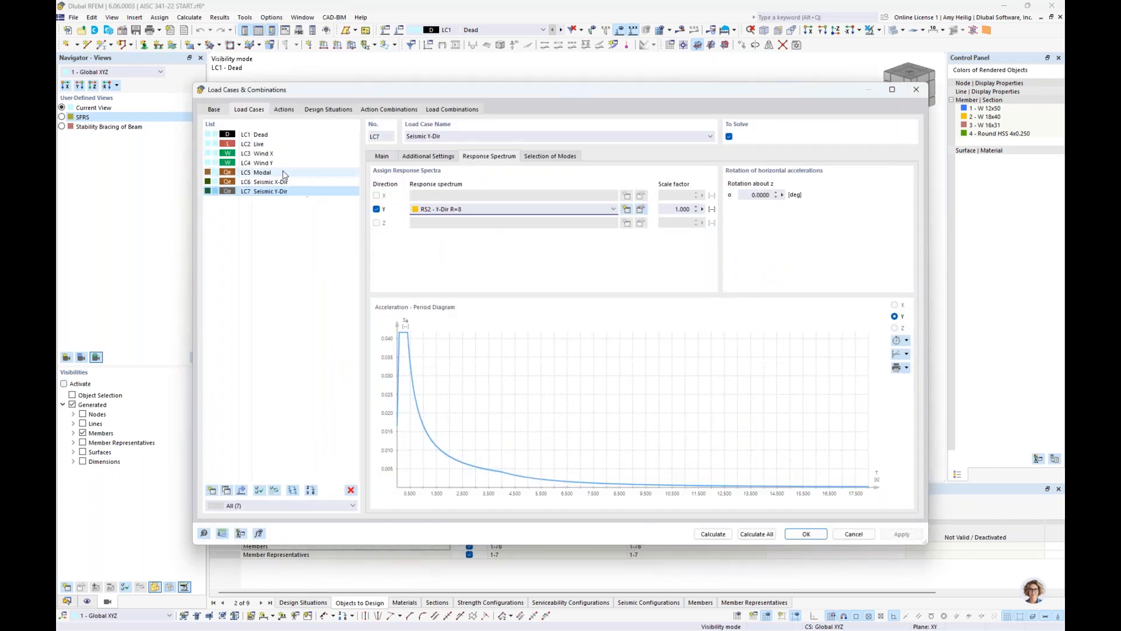
Review the ASCE 7 2022 redundancy, overstrength and orthogonal combination factors, and switch to the presentation slide explaining overstrength and redundancy
left_click(262, 173)
left_click(215, 110)
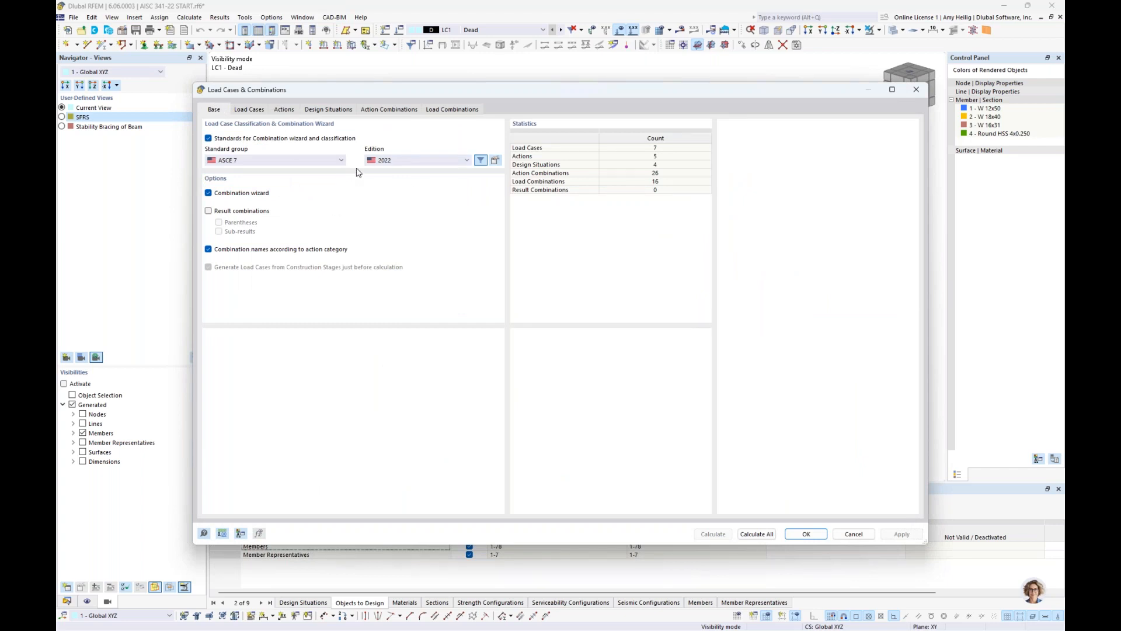
left_click(497, 163)
left_click_drag(511, 128, 529, 207)
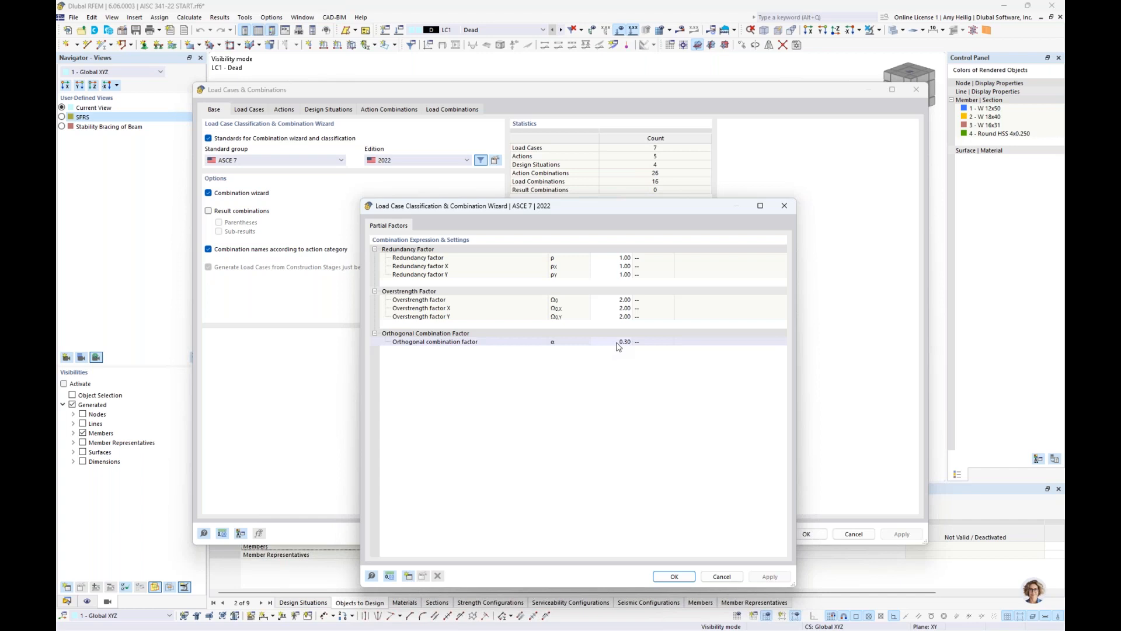
left_click(508, 274)
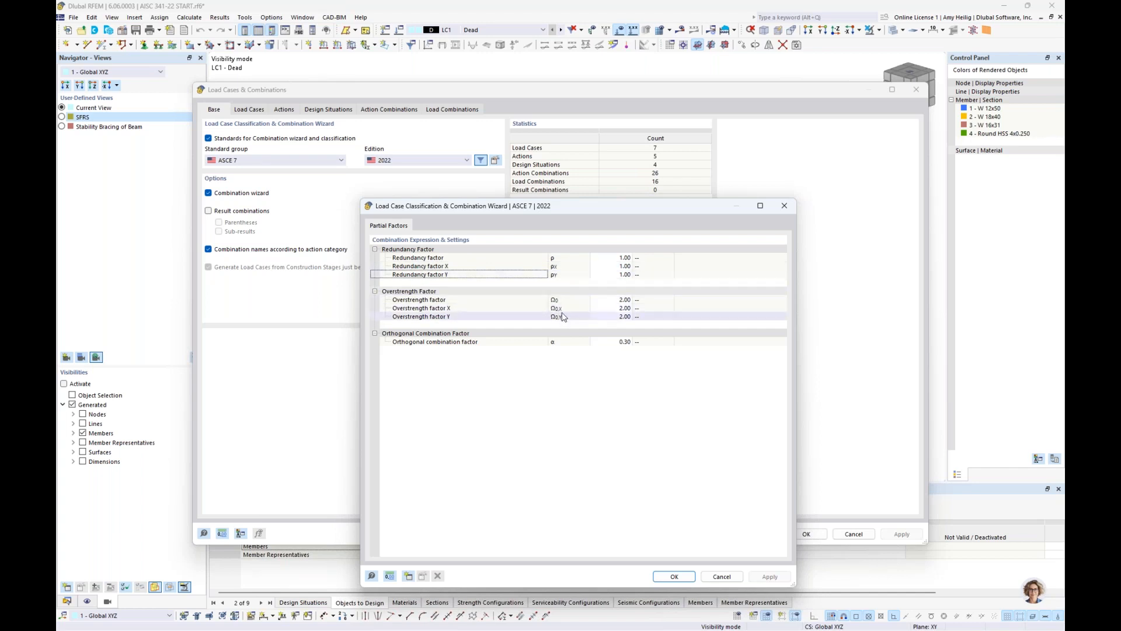
key("super+Tab")
left_click(503, 314)
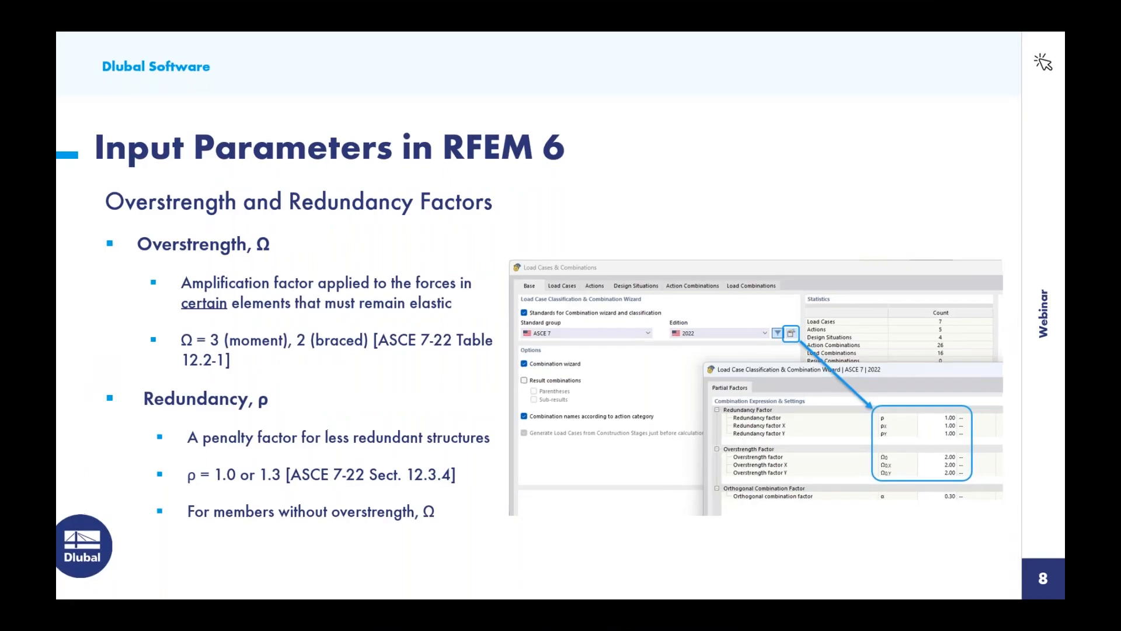
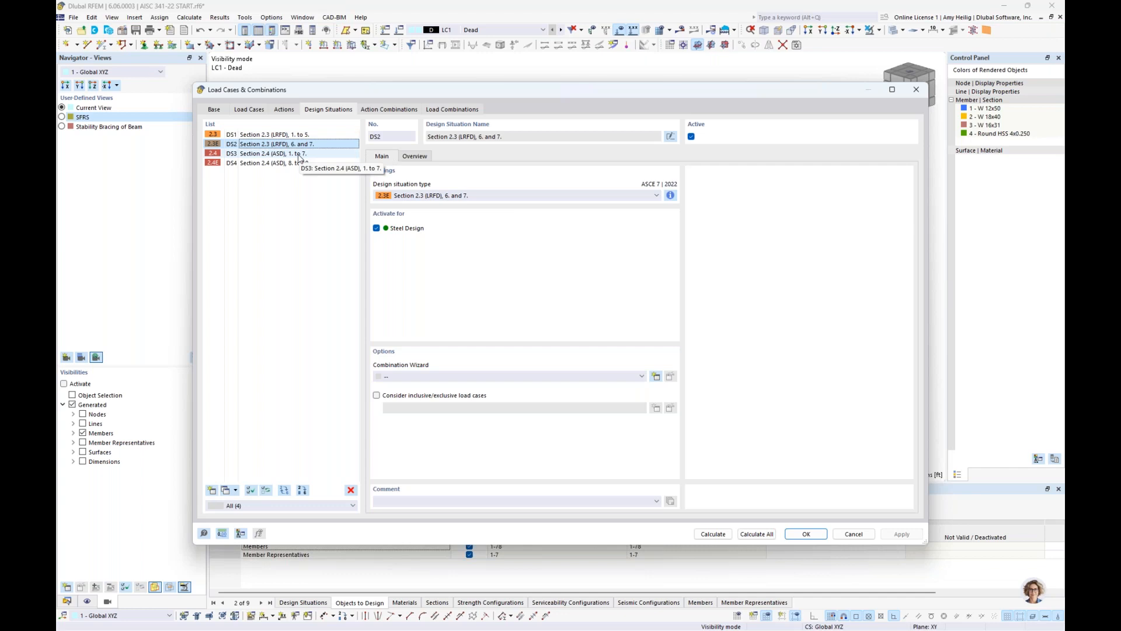
Check the available types for design situation DS2 and read the combination rules for Section 2.3 (LRFD), 6. and 7
left_click(458, 197)
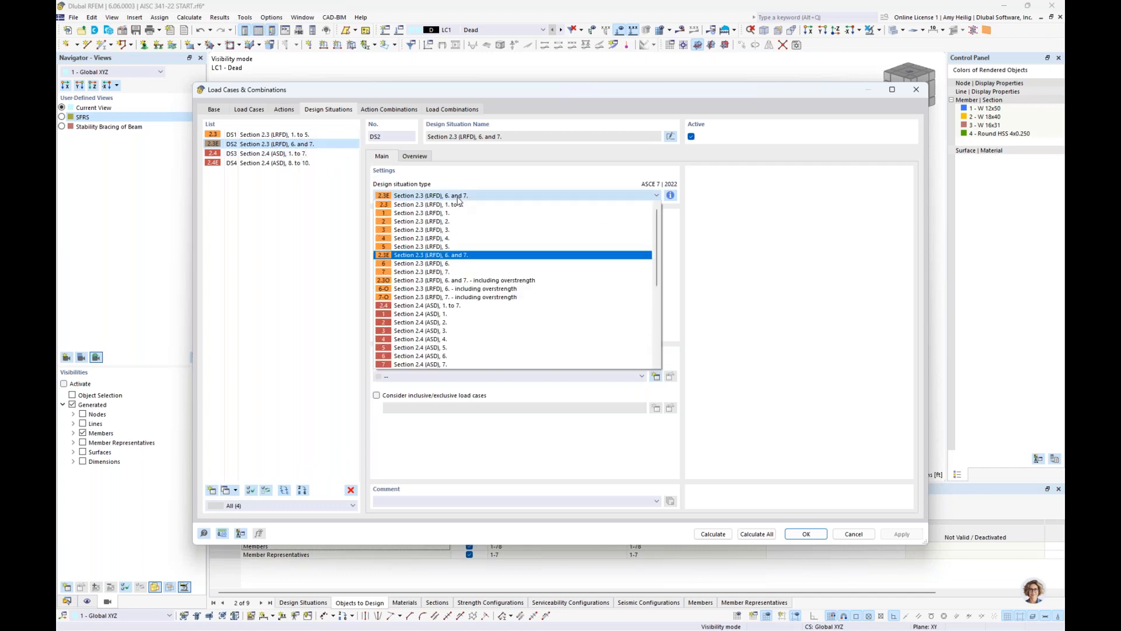
left_click(575, 255)
left_click(671, 195)
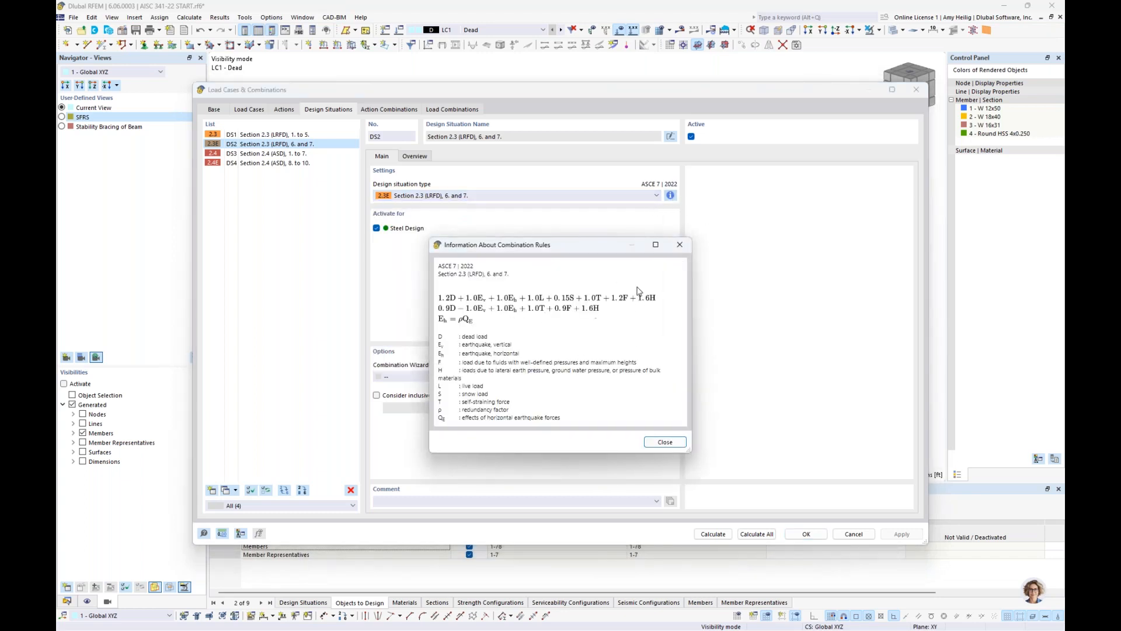
left_click(681, 246)
Compare the LRFD design situations DS1 and DS2 with the ASD design situations DS3 and DS4
left_click(298, 166)
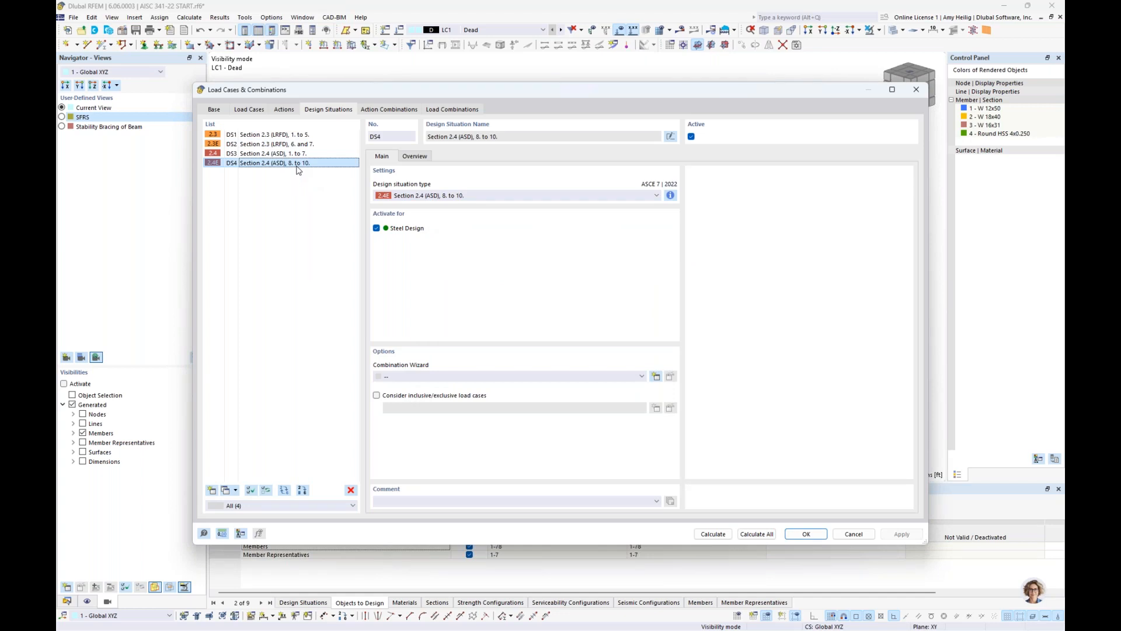
left_click(327, 135)
left_click(328, 145, "shift")
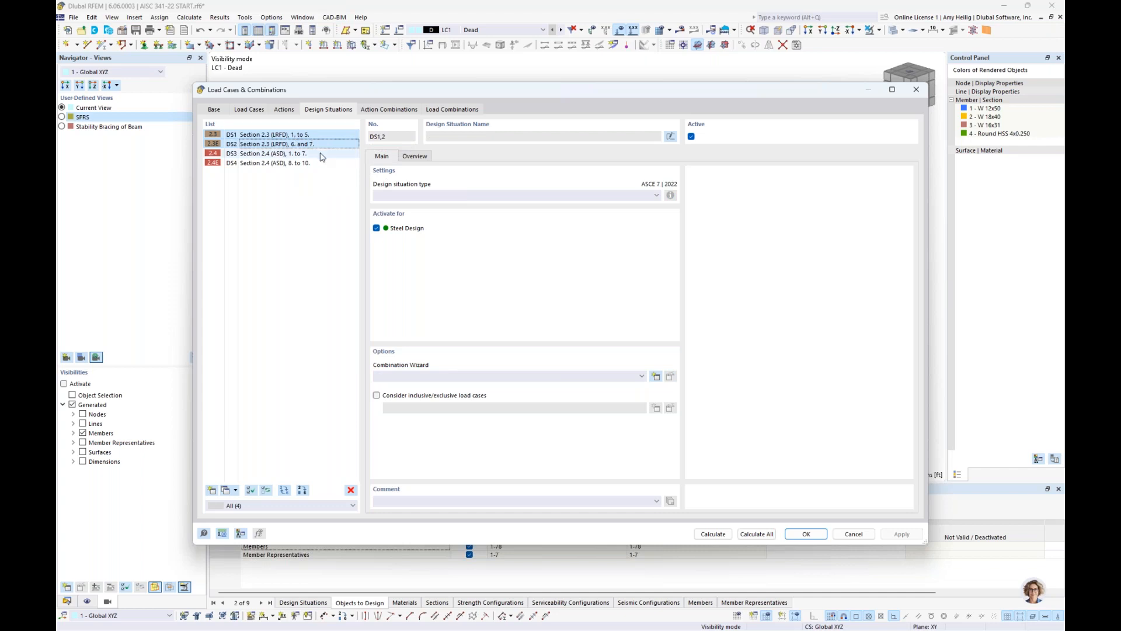
left_click(321, 155)
left_click(322, 164, "shift")
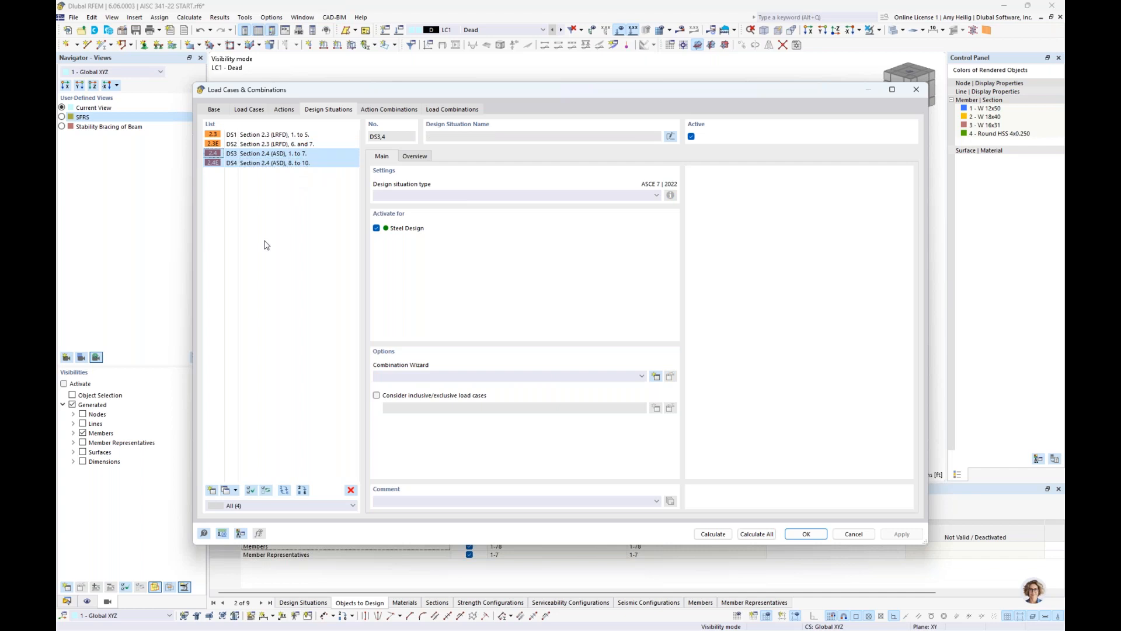
left_click(322, 163)
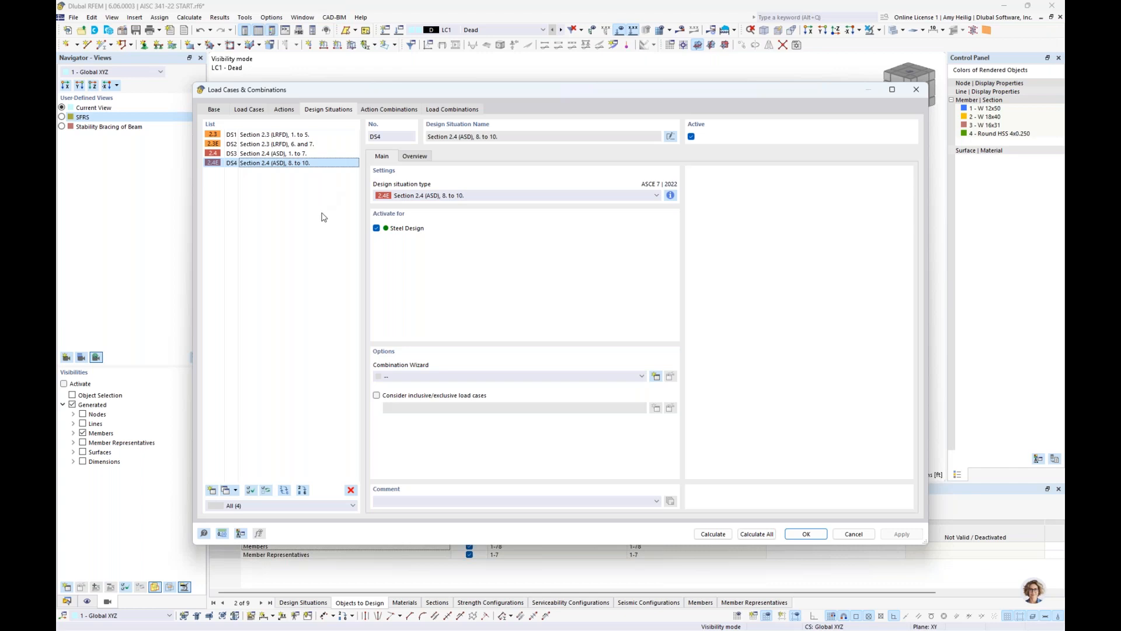
Add design situation DS5 with the type Section 2.3 (LRFD), 1. to 5
left_click(213, 493)
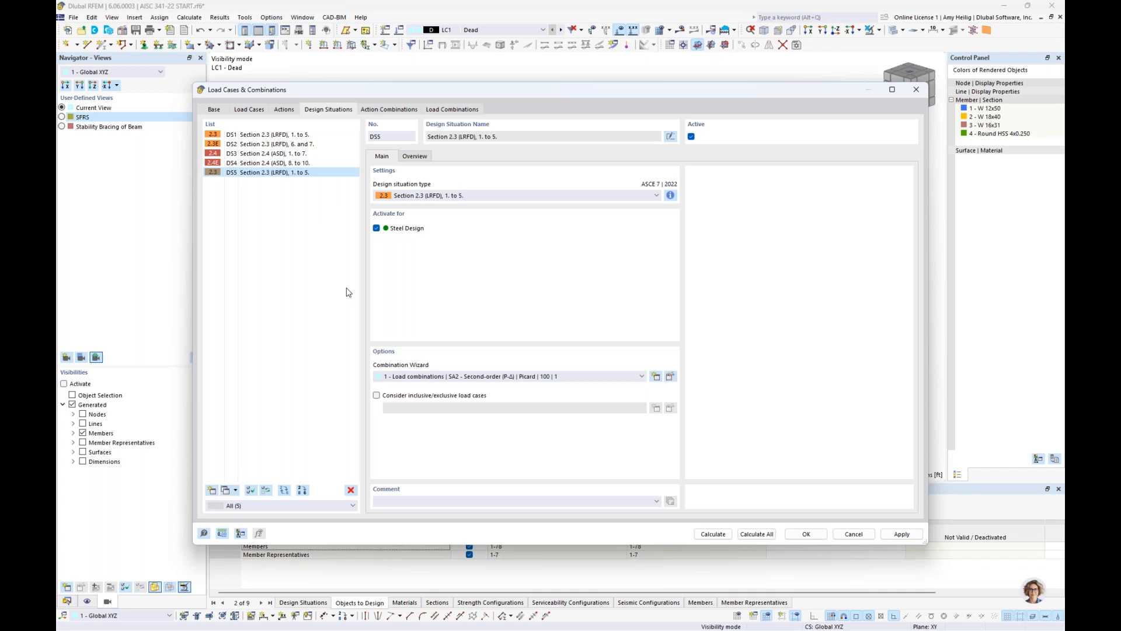
left_click(473, 195)
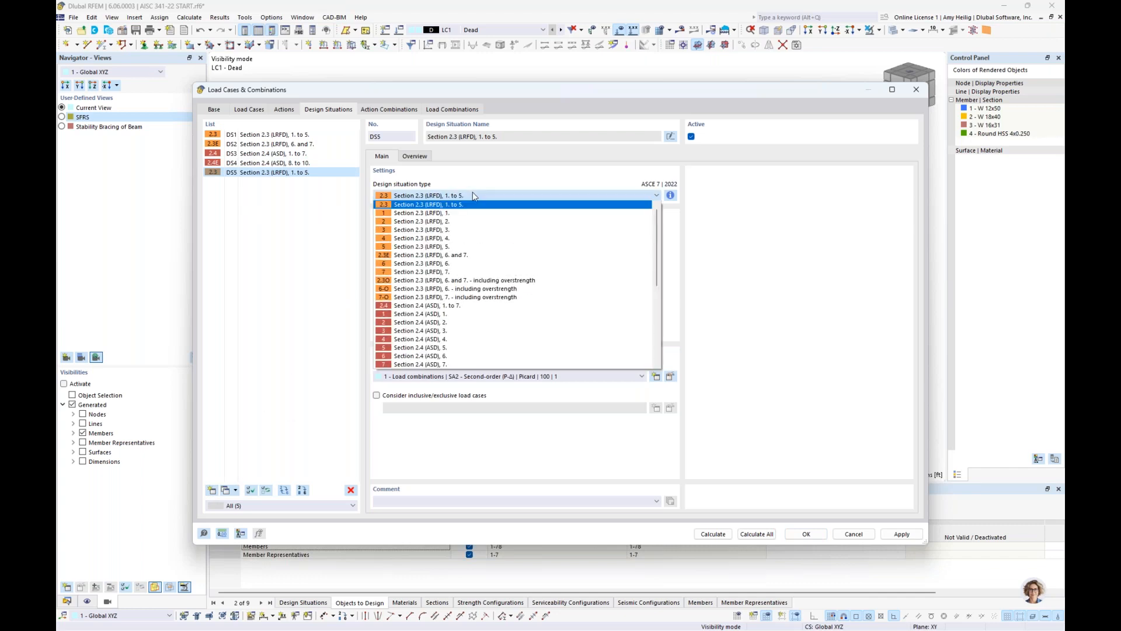
left_click(468, 255)
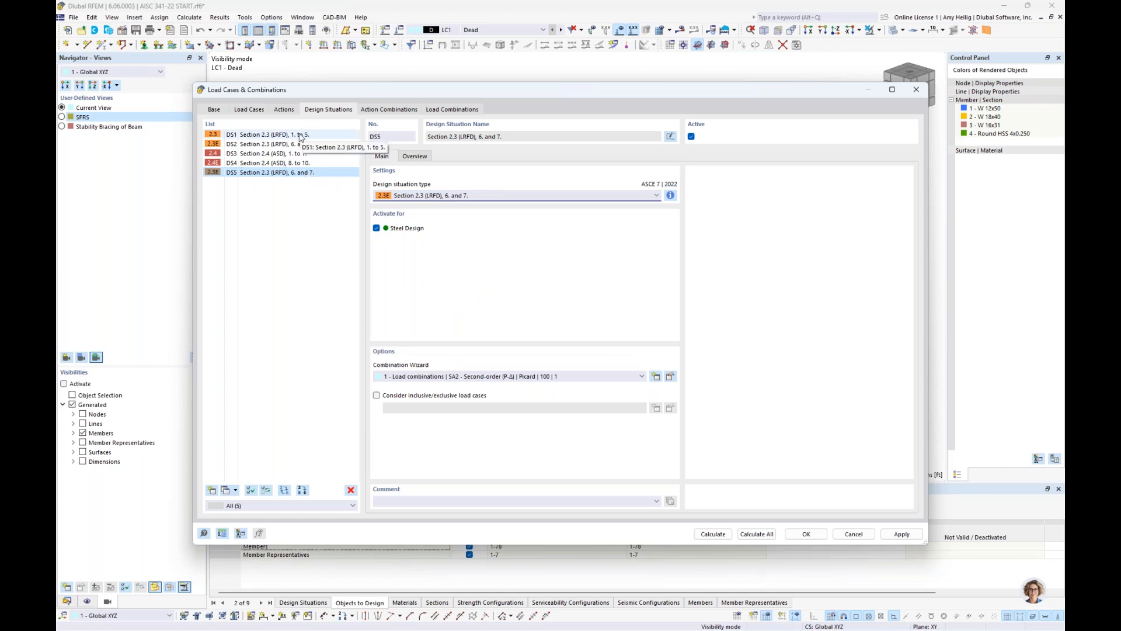
left_click(473, 196)
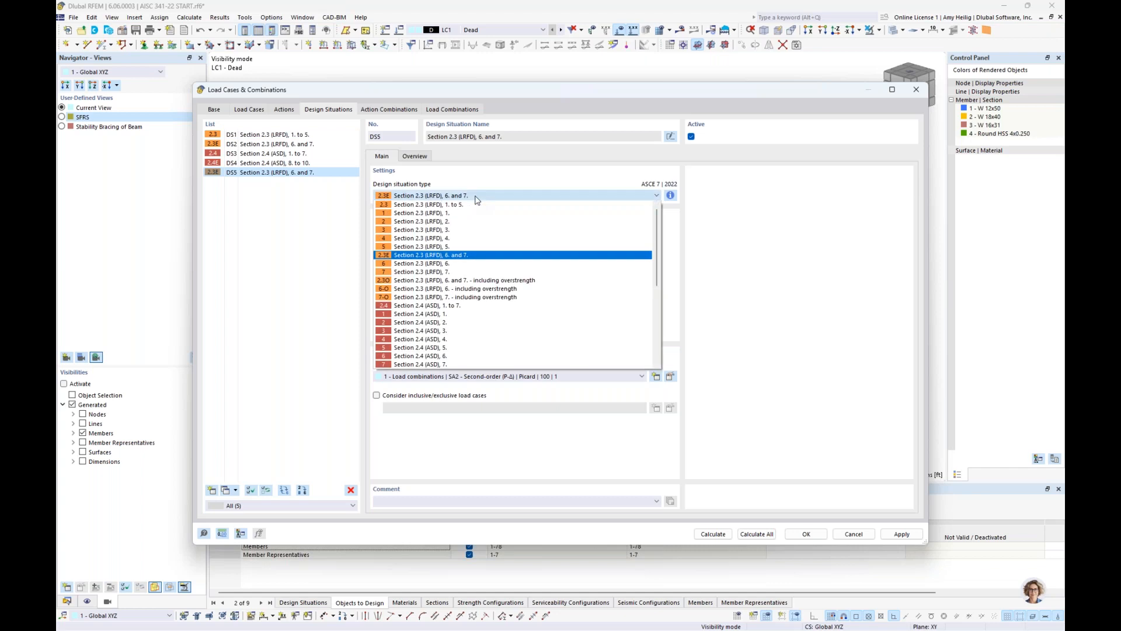
left_click(473, 205)
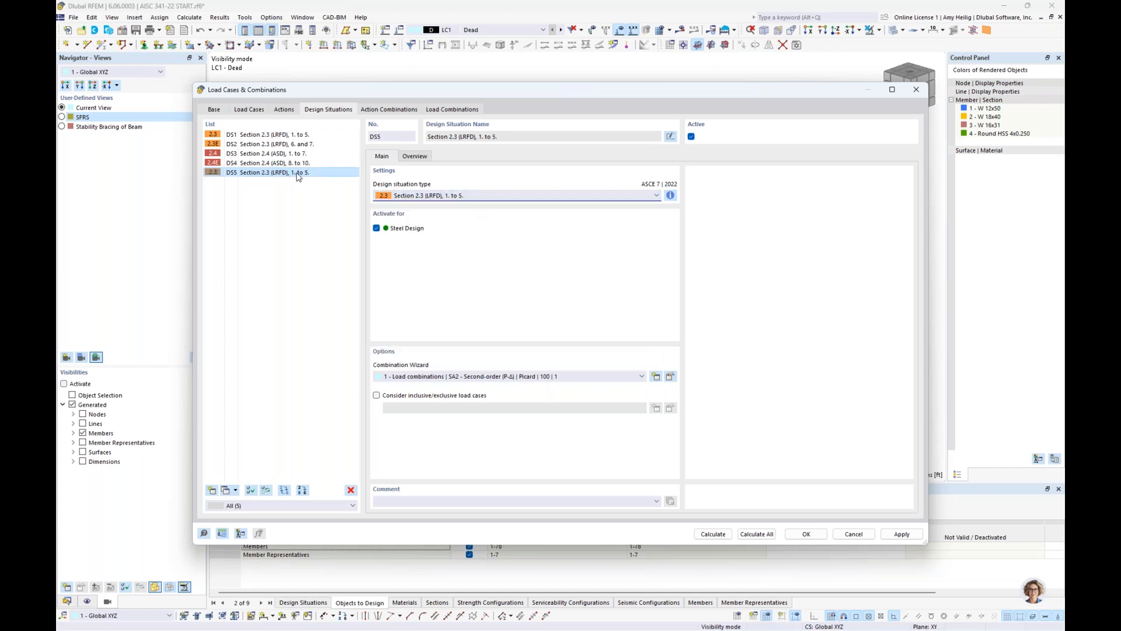
Add design situation DS6 with the type Section 2.3 (LRFD), 6. and 7
left_click(212, 490)
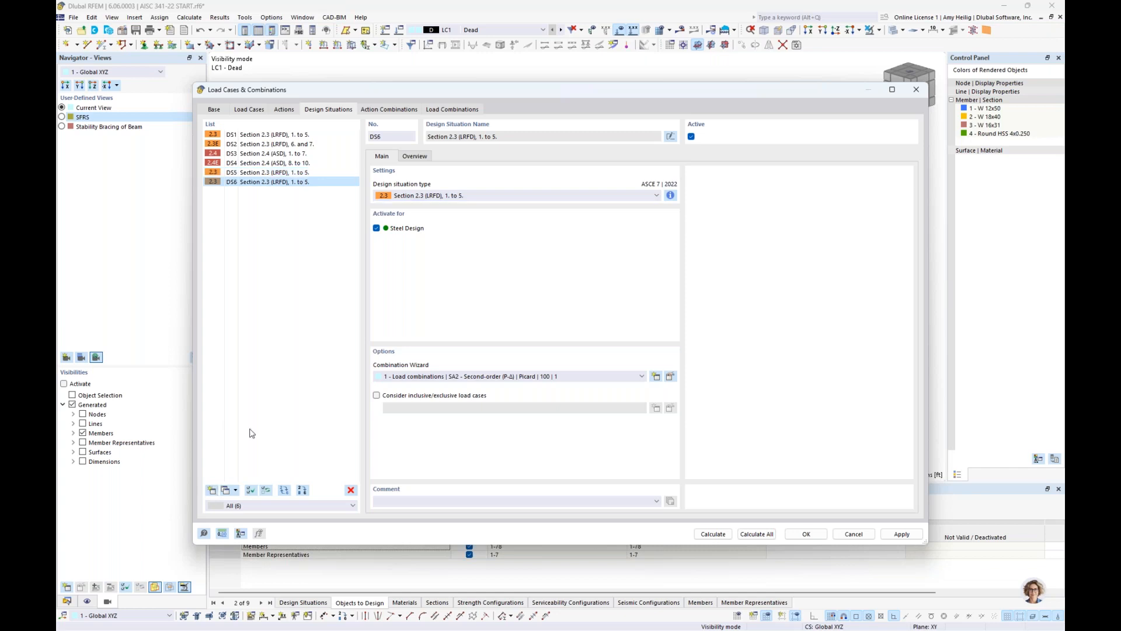
left_click(441, 196)
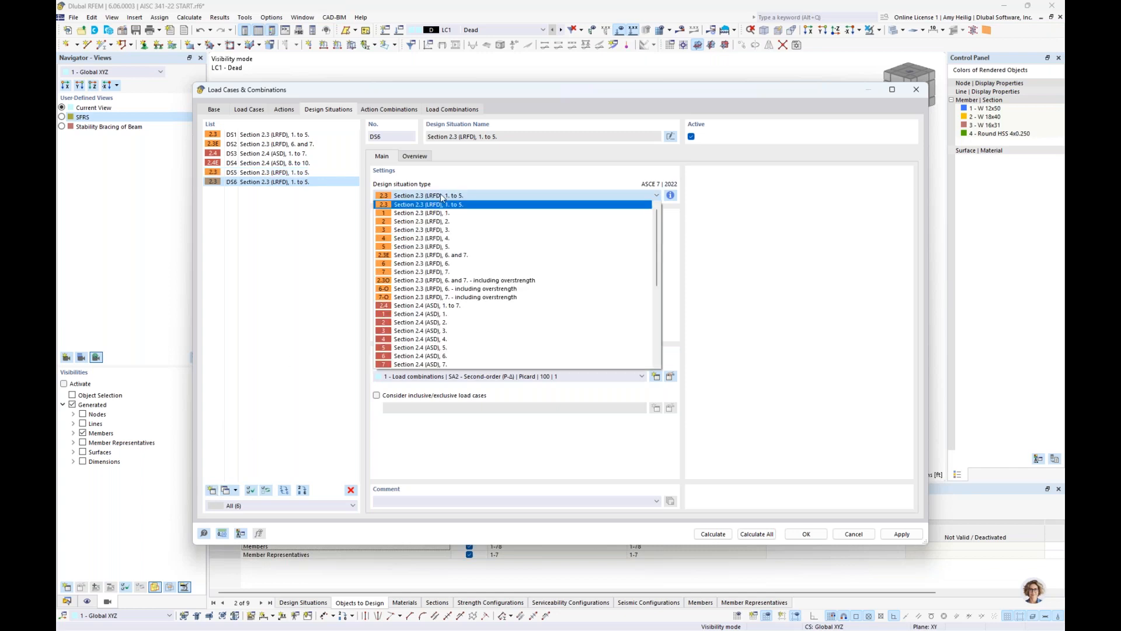
left_click(448, 257)
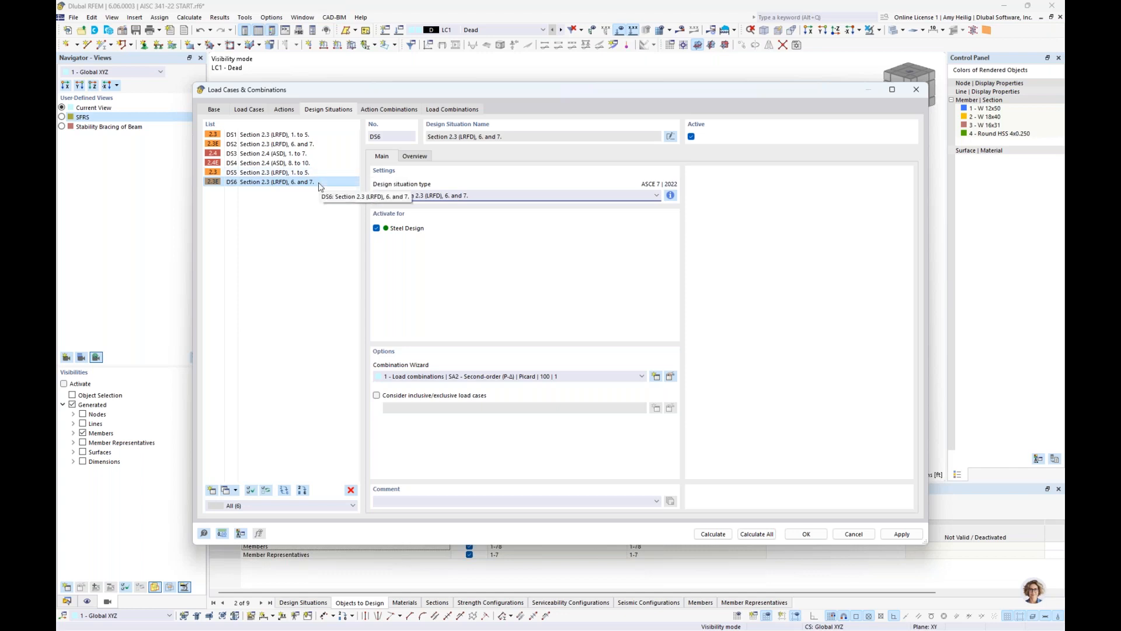
Add design situation DS7 as Section 2.3 (LRFD), 6. and 7. - including overstrength, and read its combination rules
left_click(212, 490)
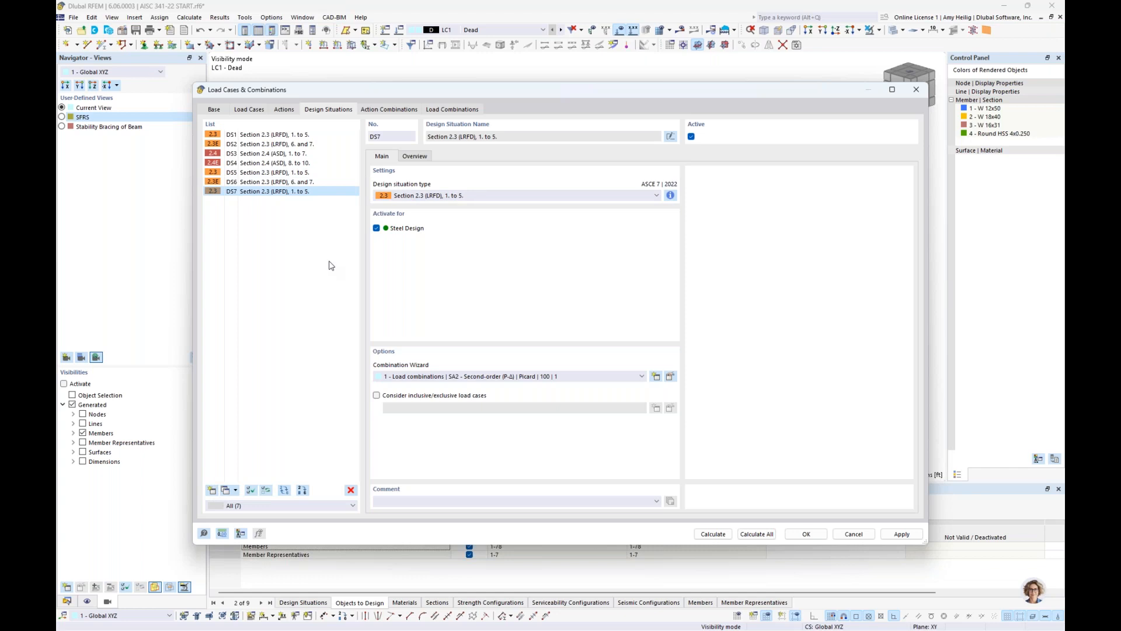
left_click(474, 195)
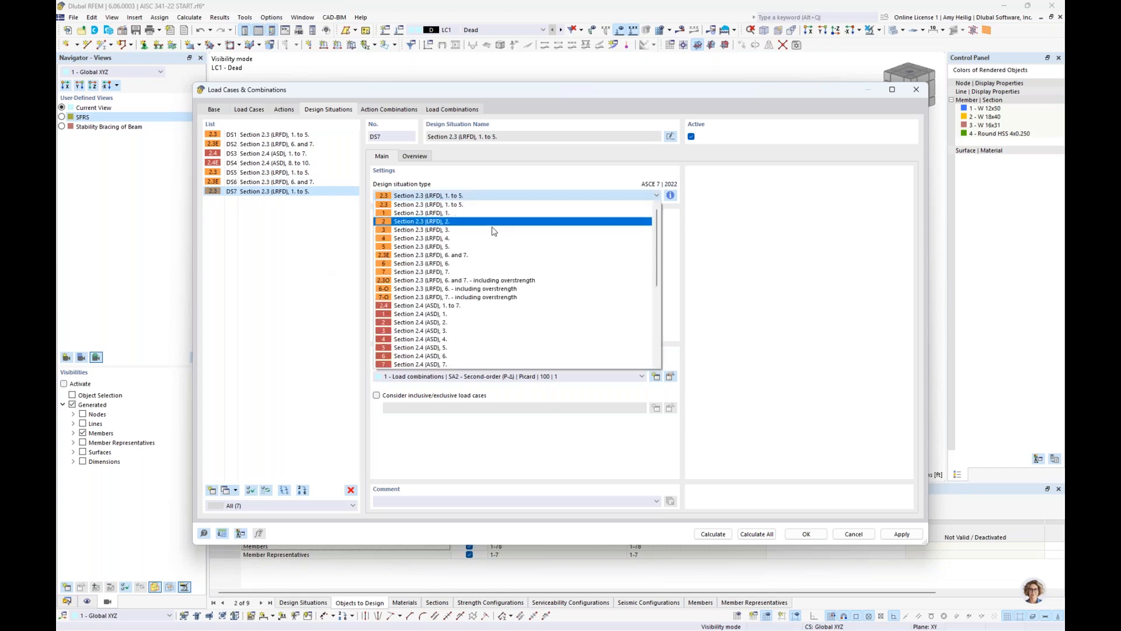
left_click(510, 281)
left_click(670, 196)
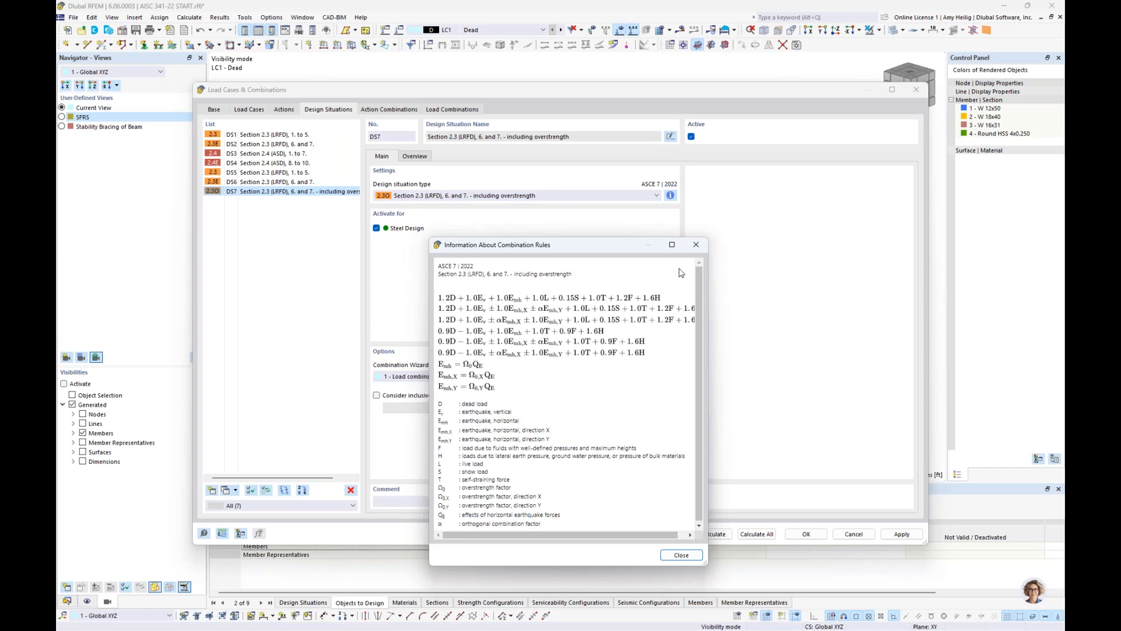
left_click(696, 245)
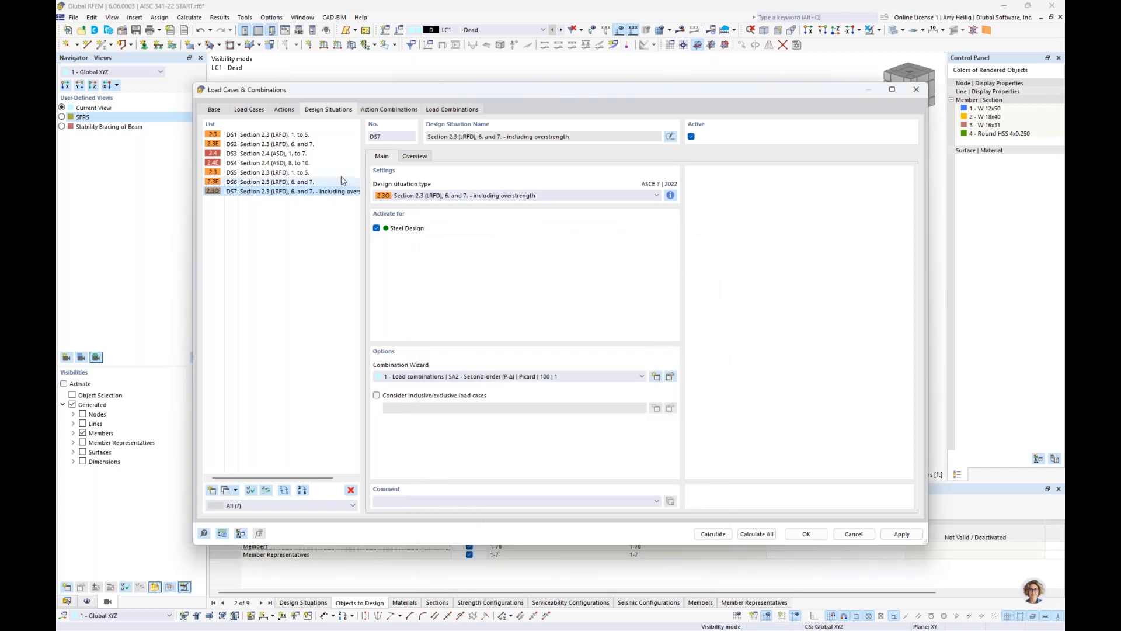
Review the added design situations DS5 to DS7 together, and select the existing seismic design situations DS2 and DS4
left_click_drag(343, 172, 343, 194)
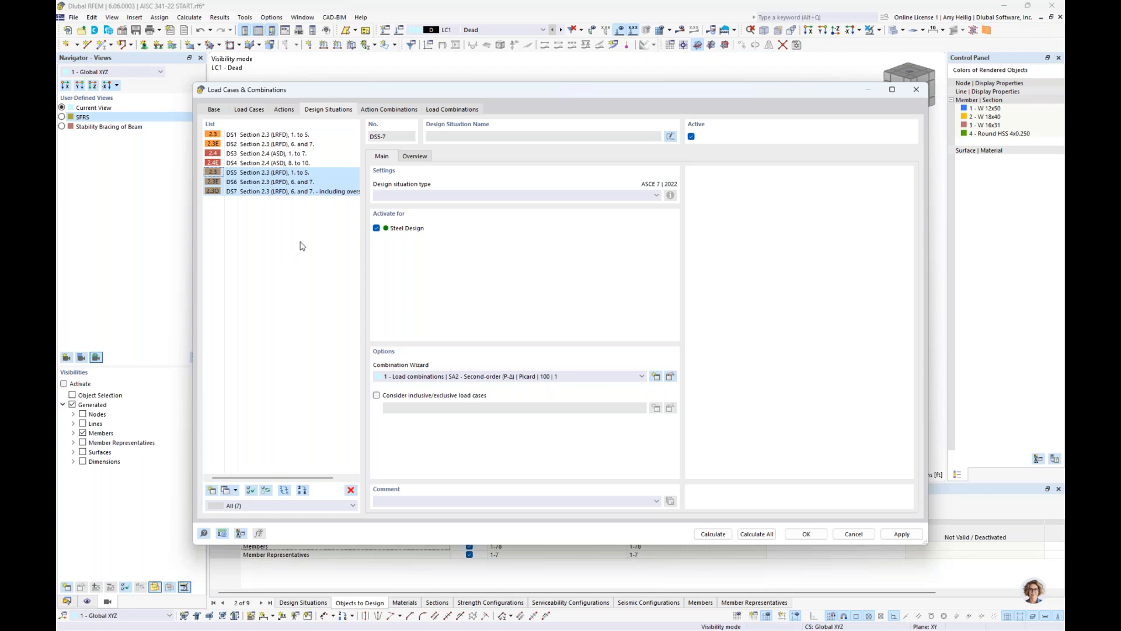
left_click(324, 177)
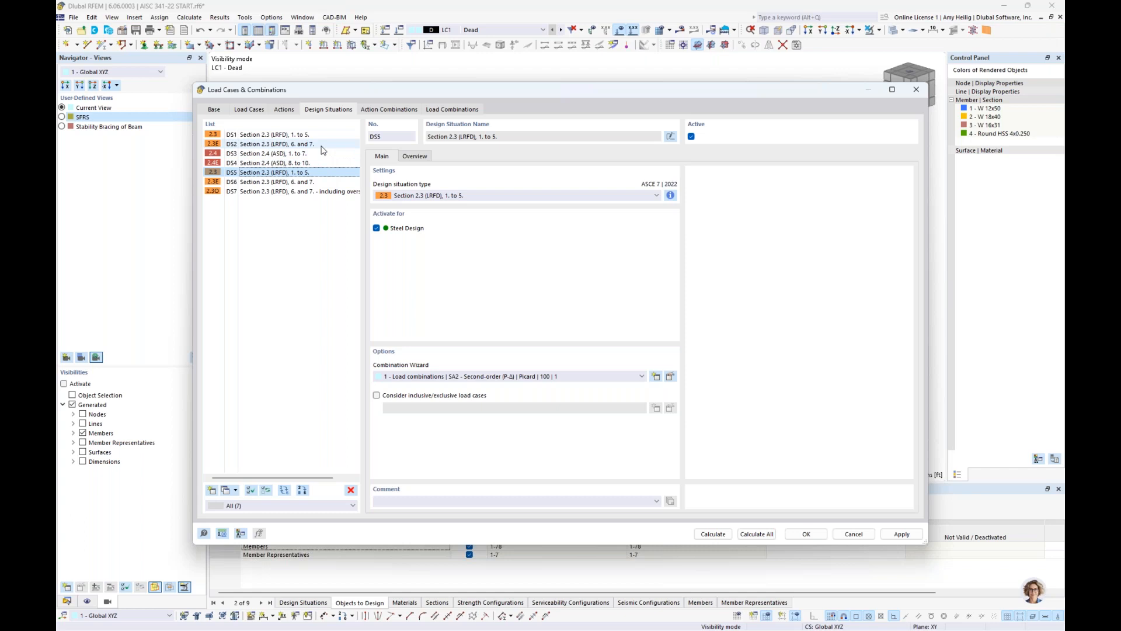
left_click(322, 146)
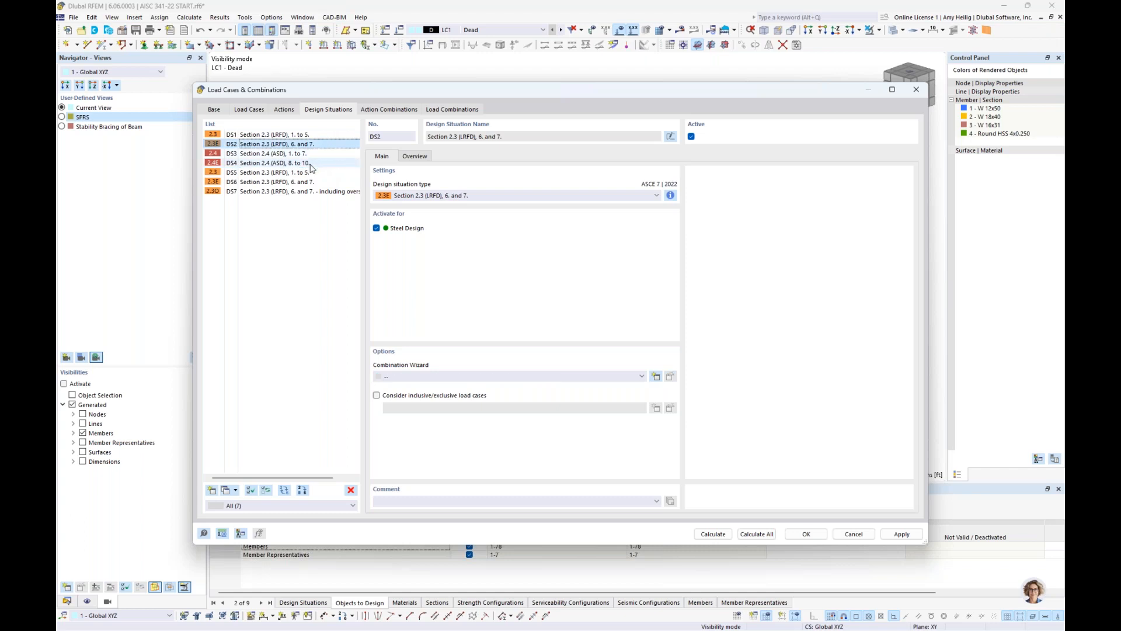
left_click(311, 164, "ctrl")
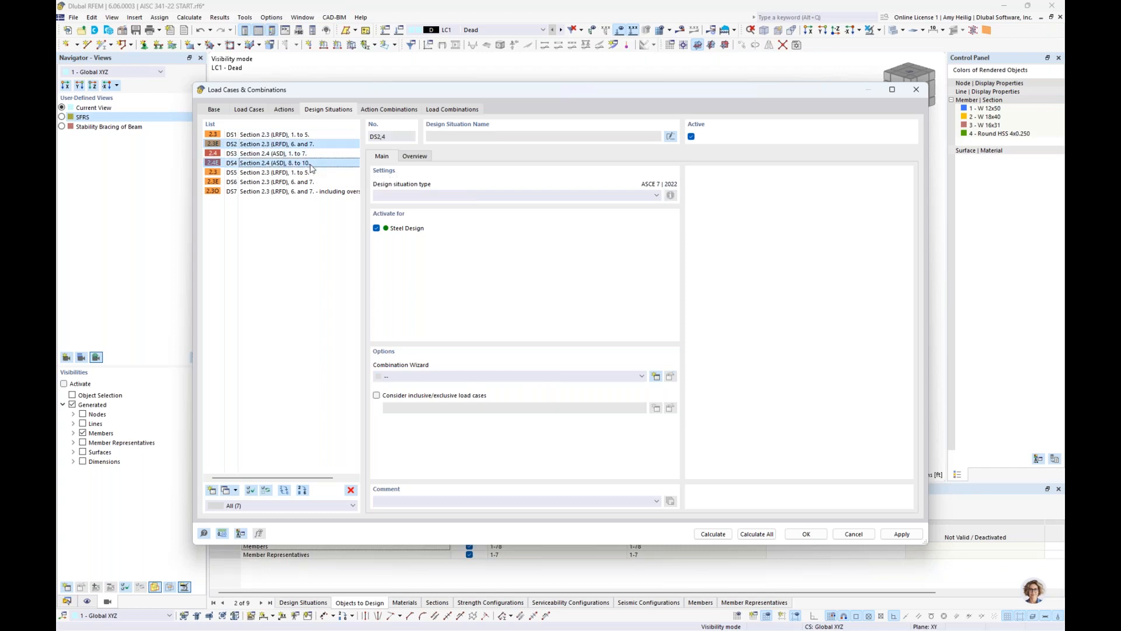
Select the four seismic design situations DS2, DS4, DS6 and DS7 together for shared editing
left_click(304, 181)
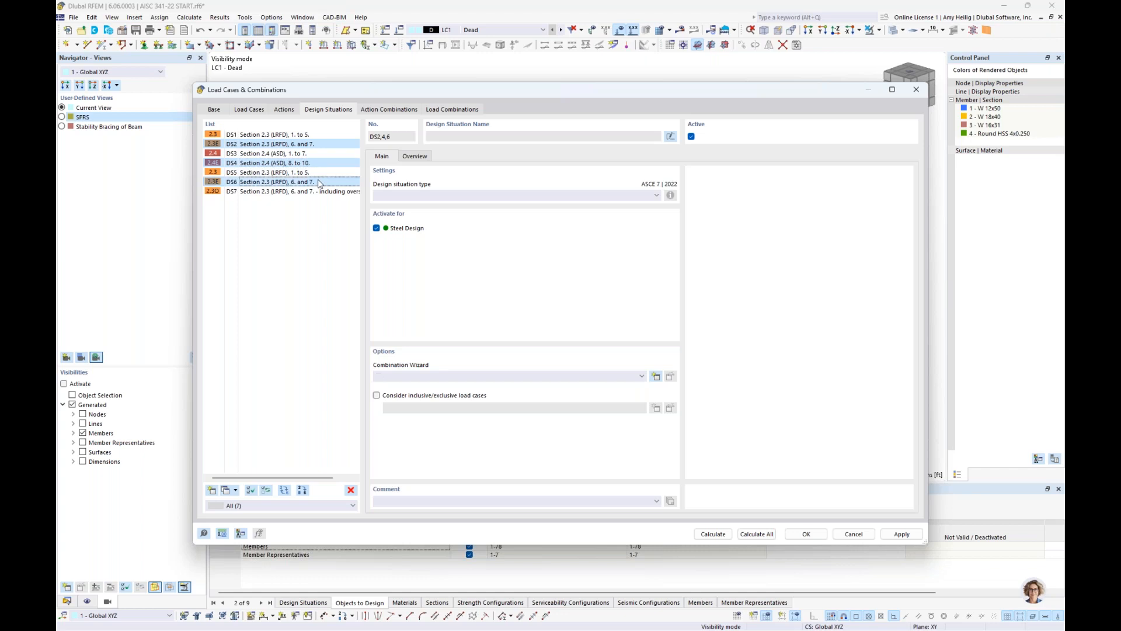
left_click(309, 193, "ctrl")
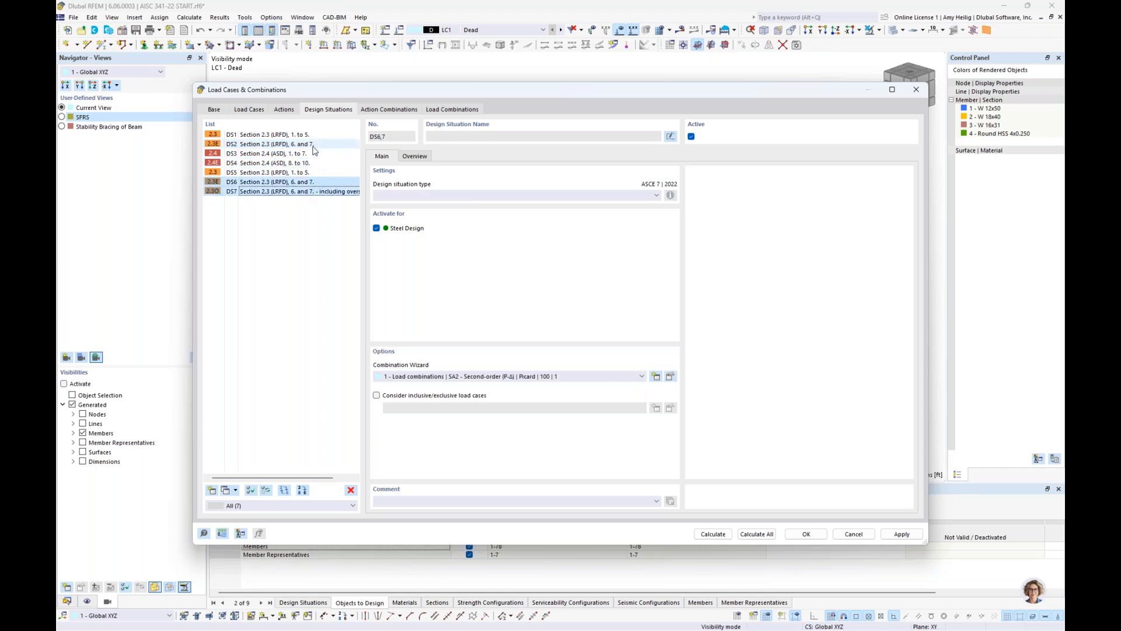
left_click(242, 145, "ctrl")
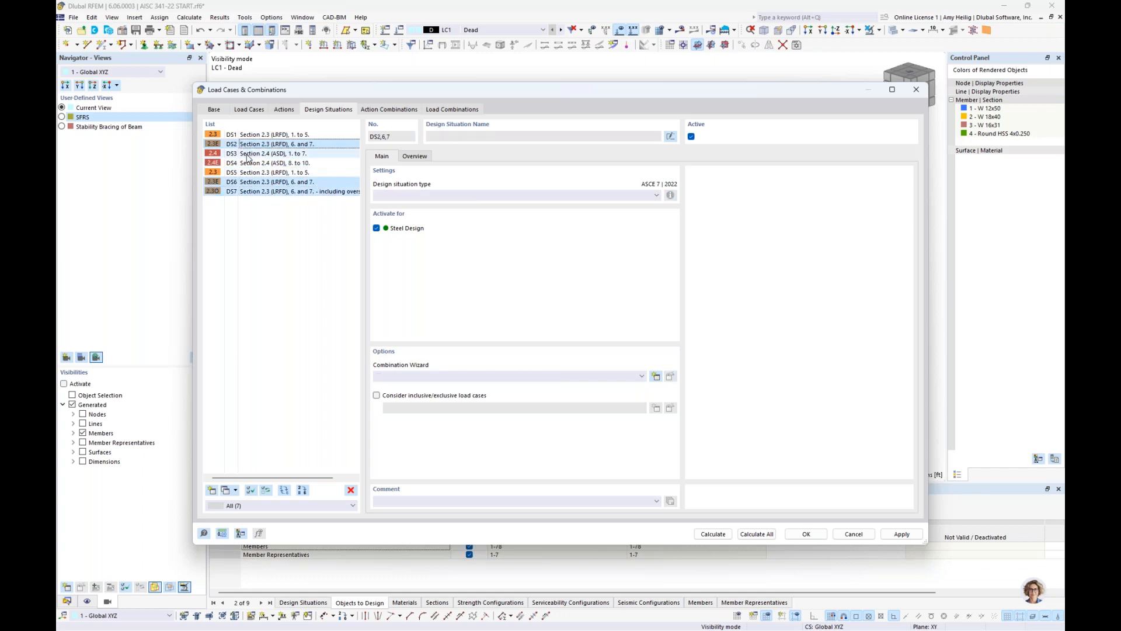
left_click(245, 164, "ctrl")
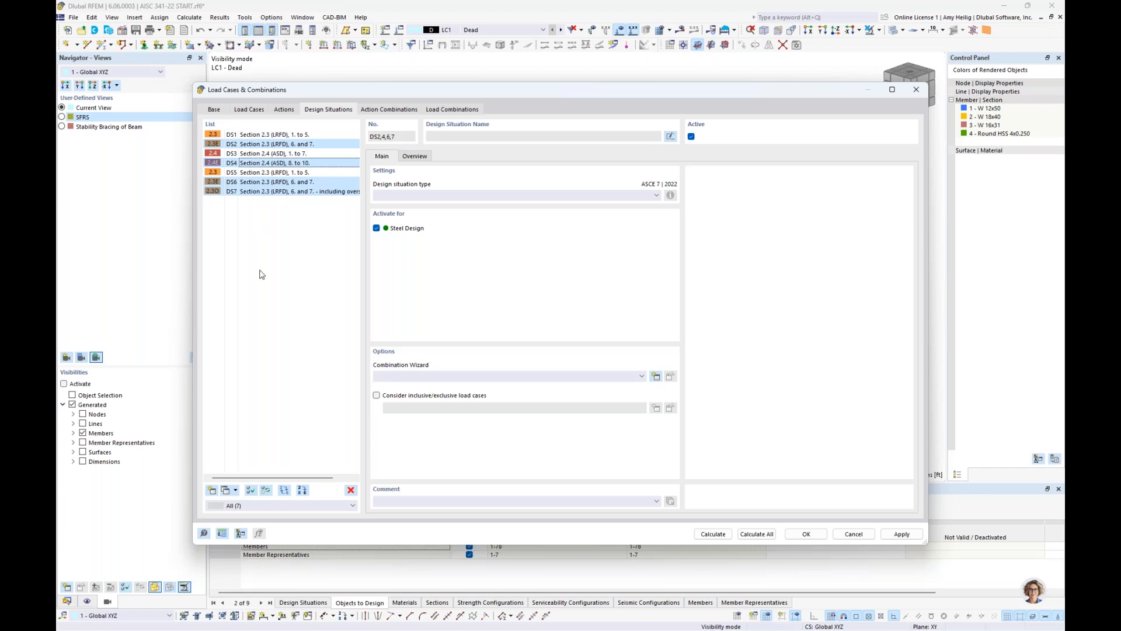
Enable result combinations in the base combination options and agree to save the dialog's changes
left_click(214, 110)
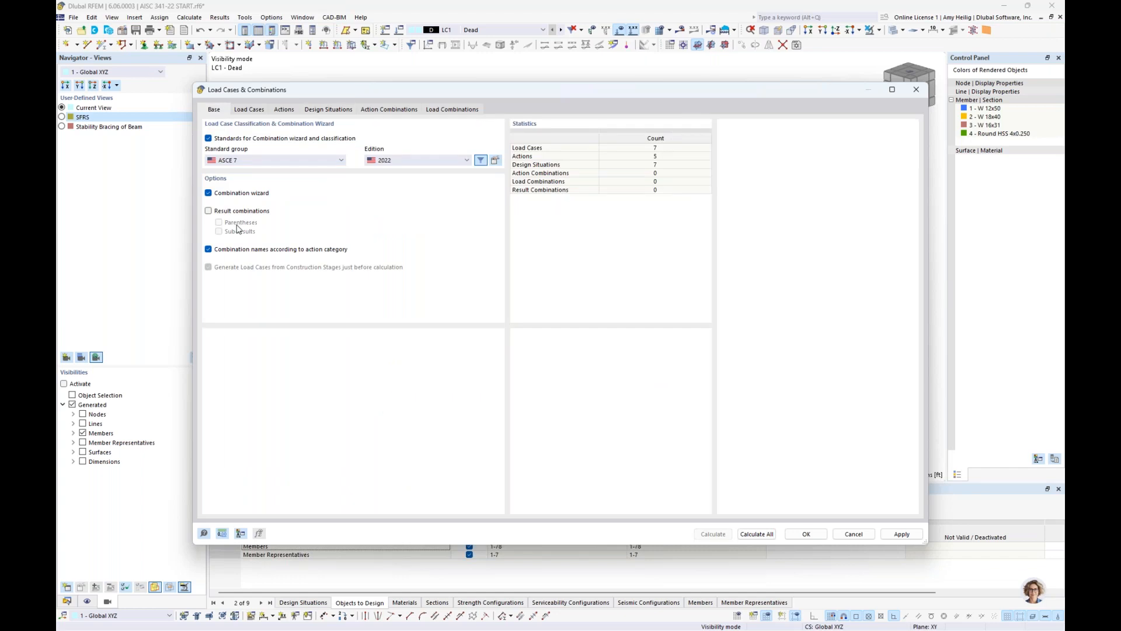
left_click(209, 212)
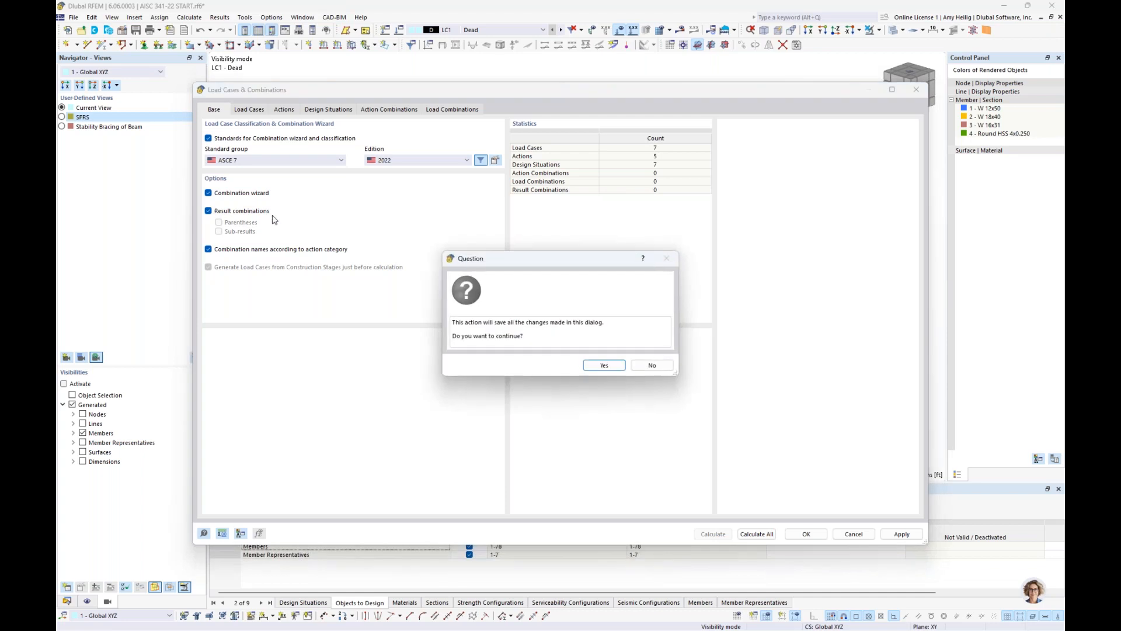
left_click(594, 367)
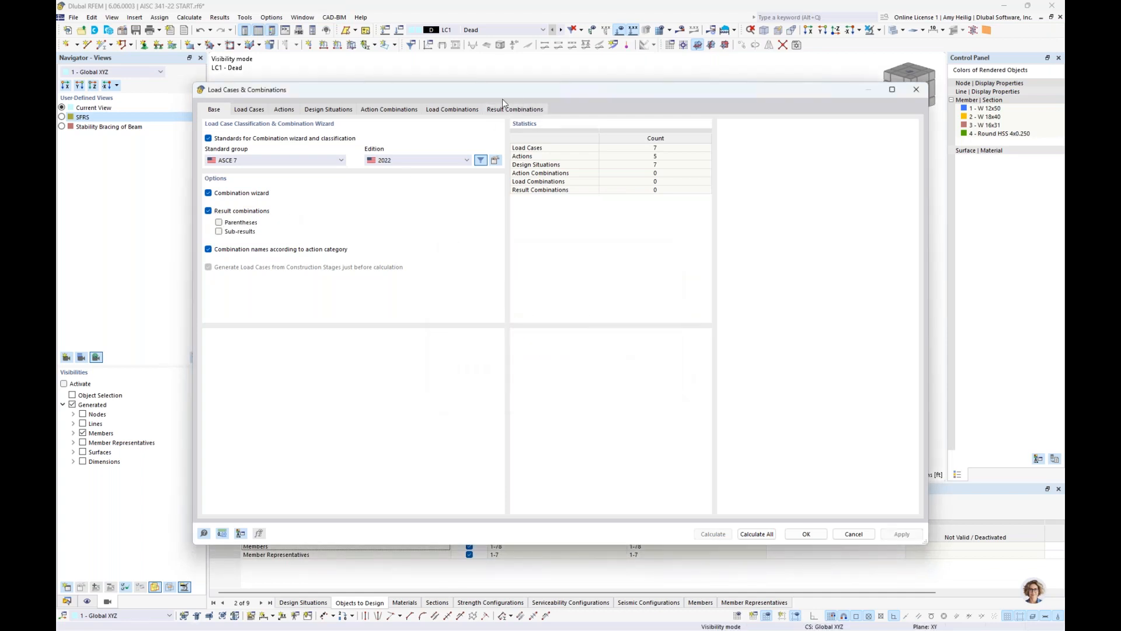
Create a combination wizard that generates result combinations (linear analysis) for the selected design situations DS2, DS4, DS6 and DS7
left_click(330, 111)
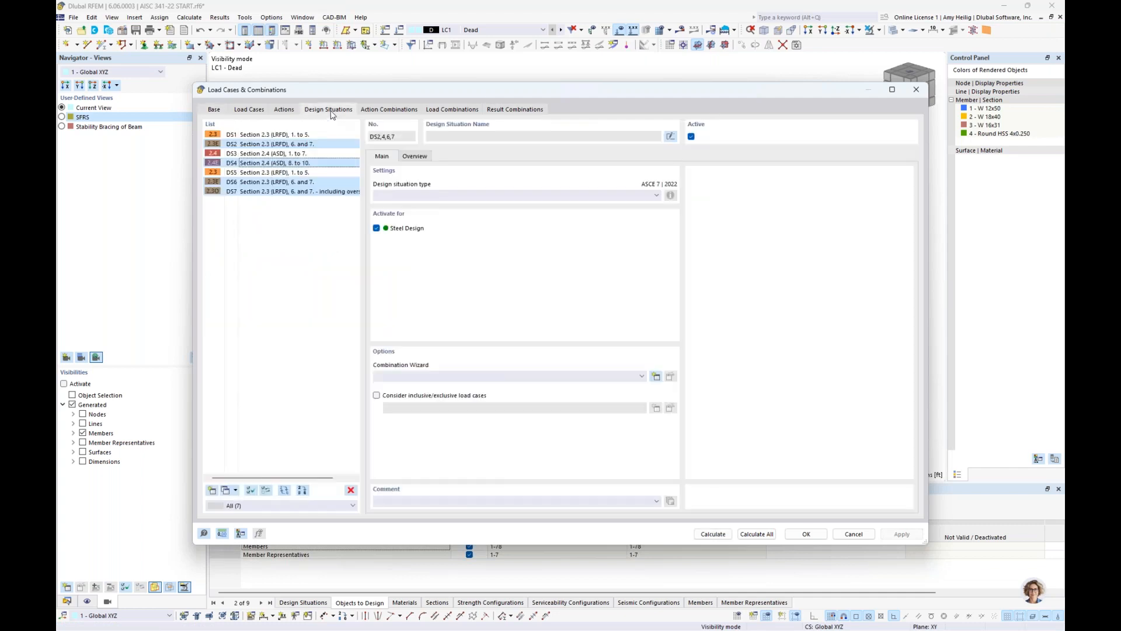
left_click(656, 377)
left_click(429, 229)
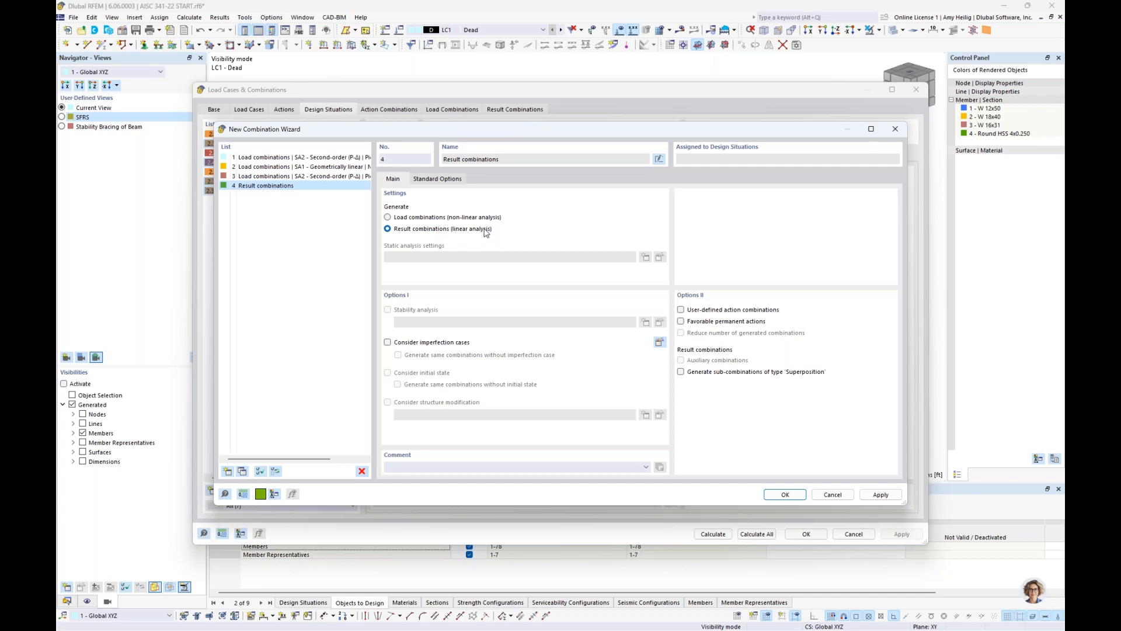
left_click(780, 494)
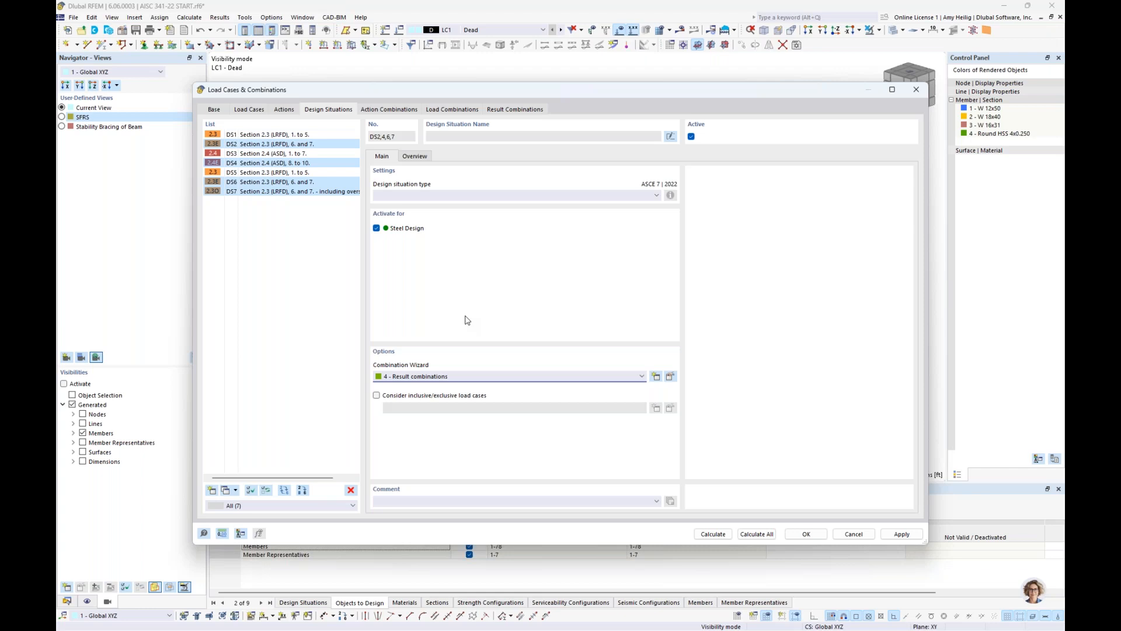
Check the wizard assigned to overstrength situation DS7, and generate the load combinations and result combinations
left_click(332, 192)
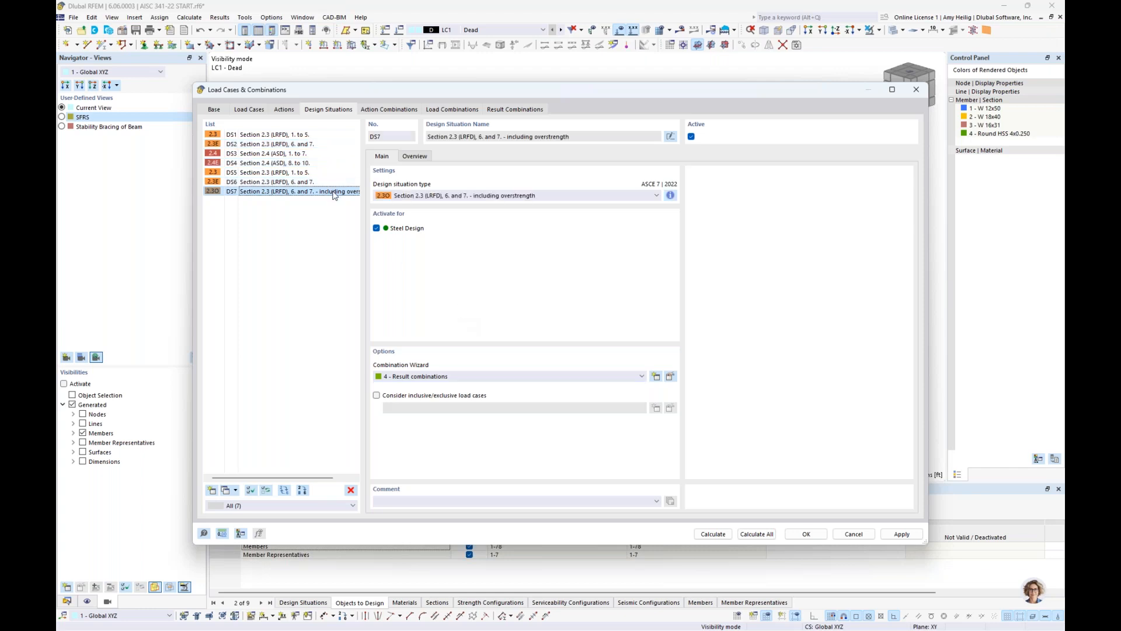
left_click(444, 111)
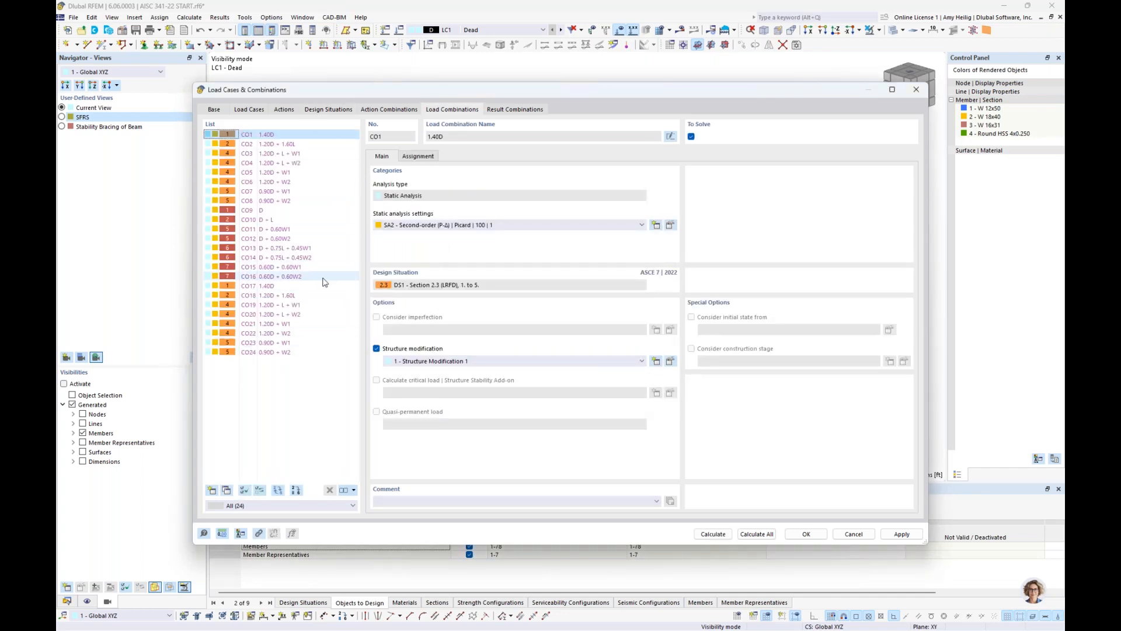
left_click(511, 111)
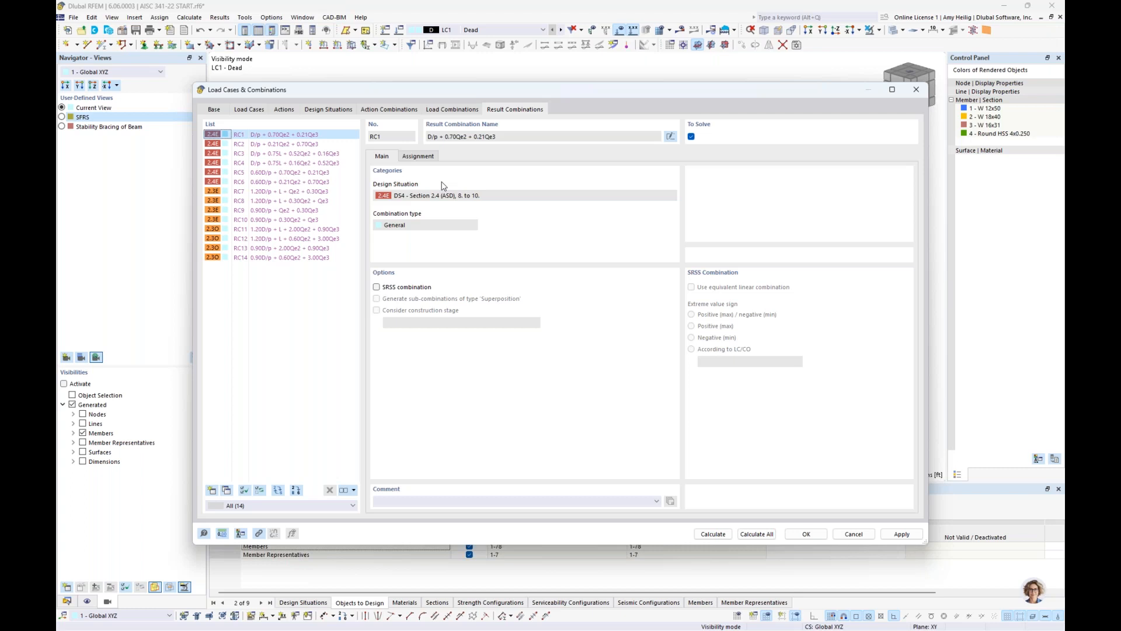
Examine the load factors assigned in overstrength result combinations RC11 and RC12, and accept the load cases and combinations
left_click(305, 231)
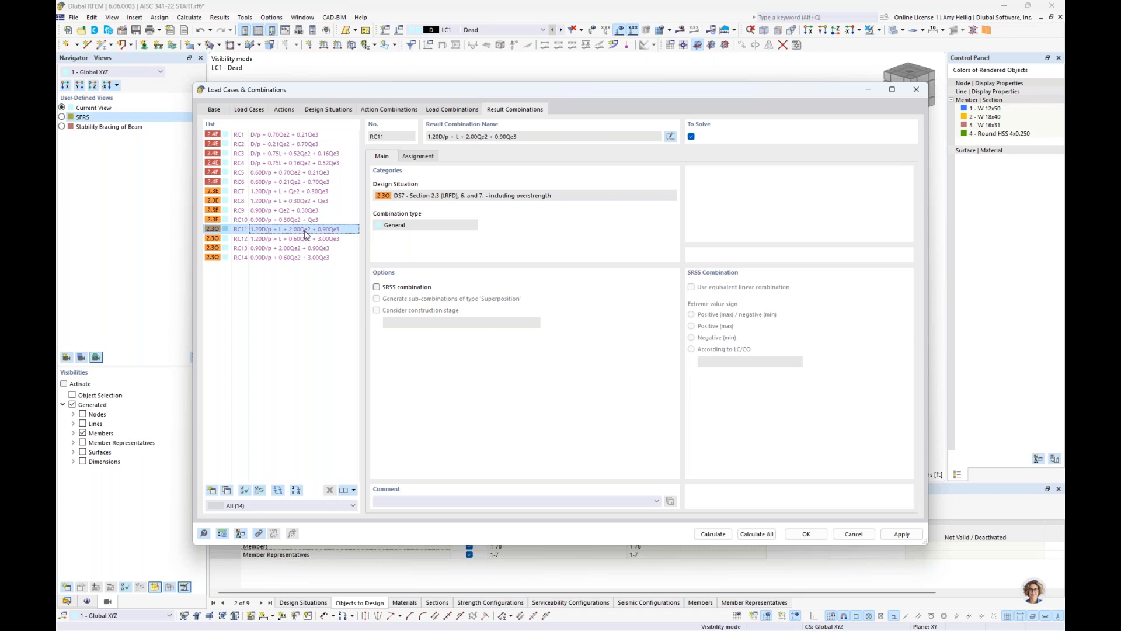
left_click(427, 157)
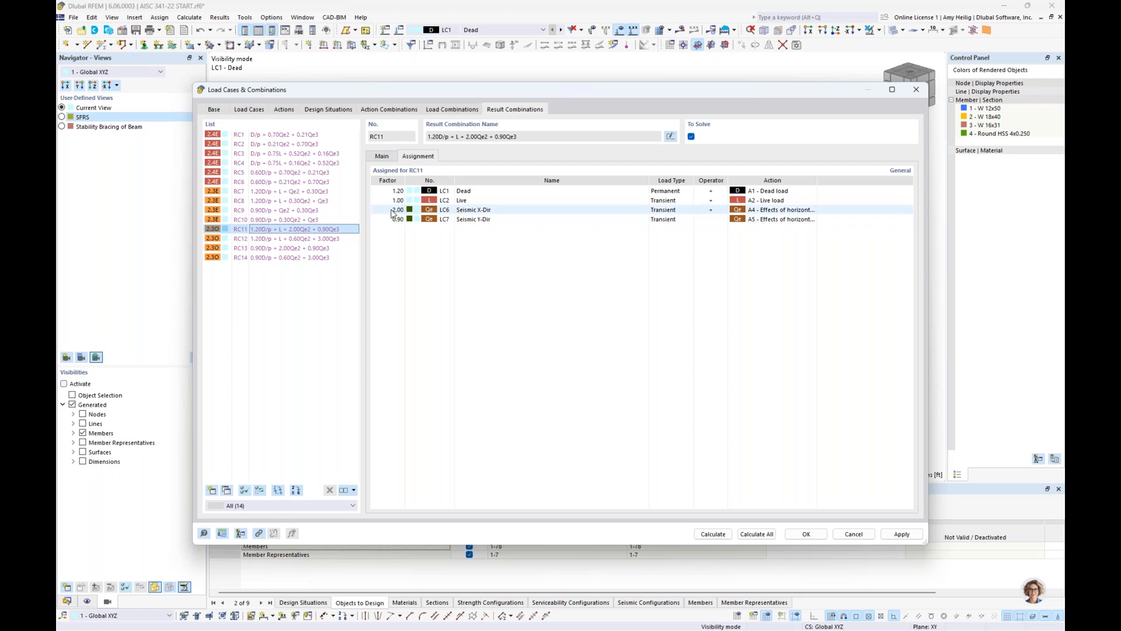
left_click(335, 238)
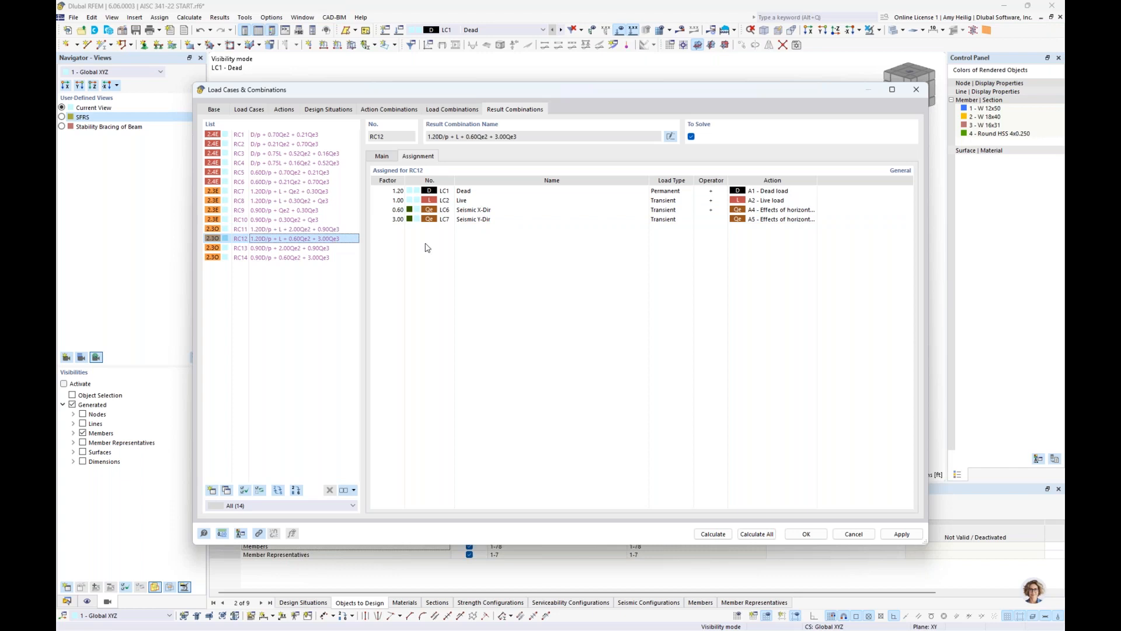
left_click(392, 219)
left_click(806, 533)
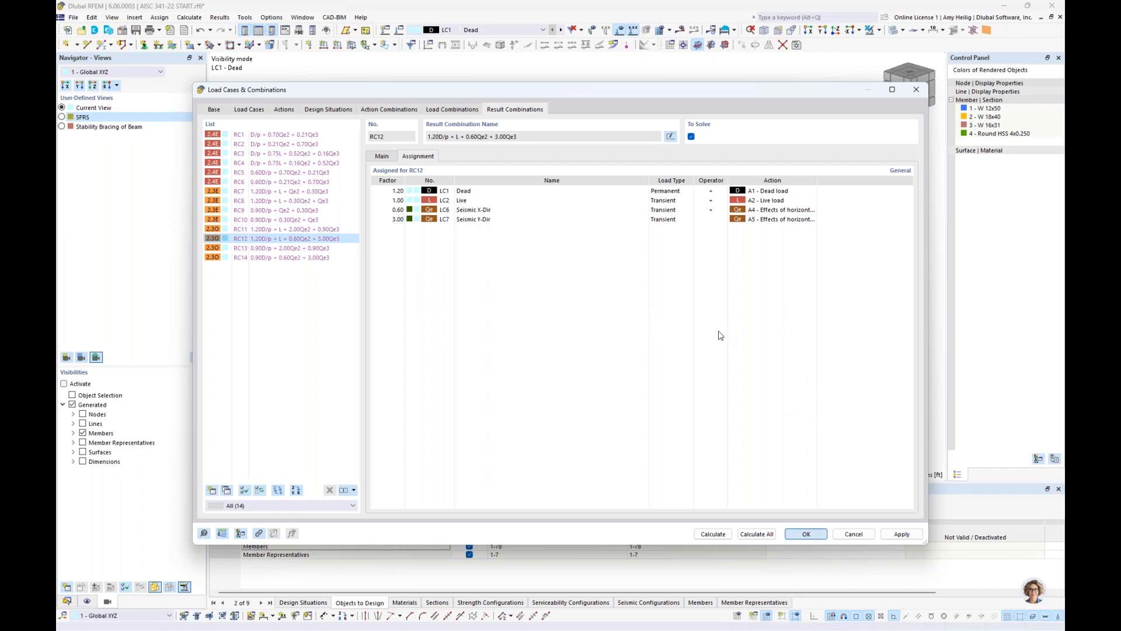
key("Return")
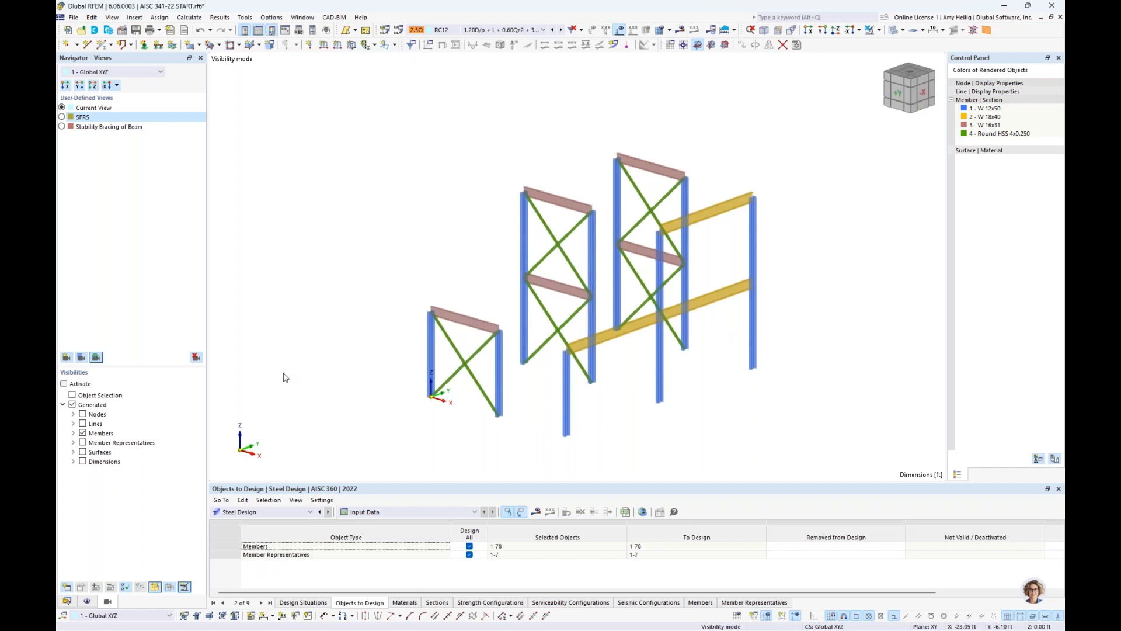
Inspect the design configurations of the W 16x31 beam on the single-story braced frame, and leave the member without changes
scroll(544, 422, "up", 1)
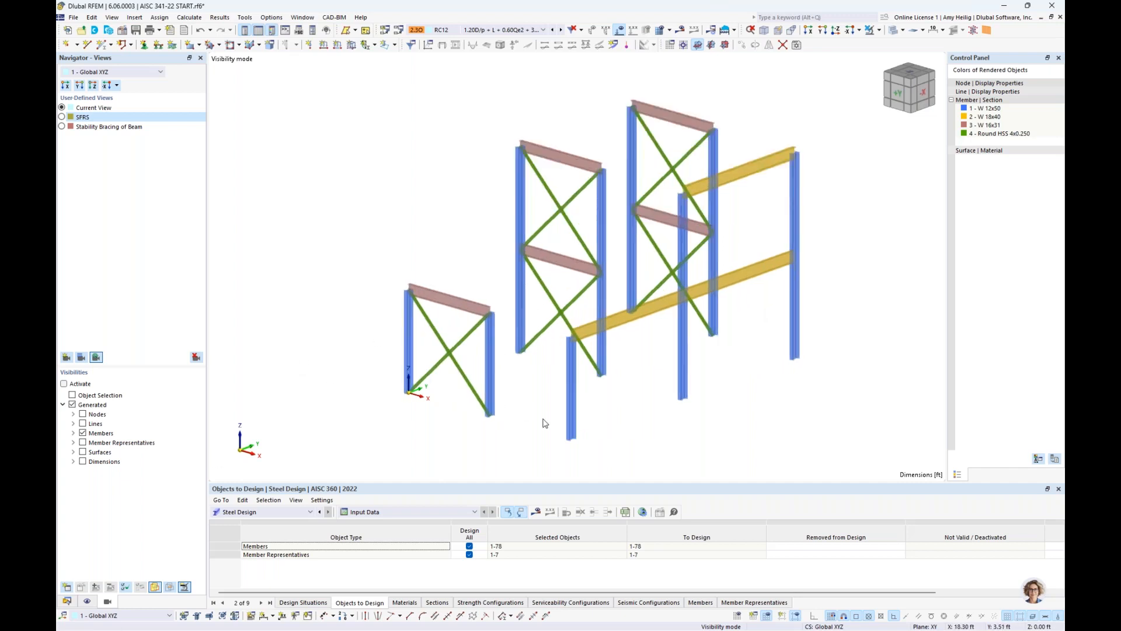
double_click(459, 303)
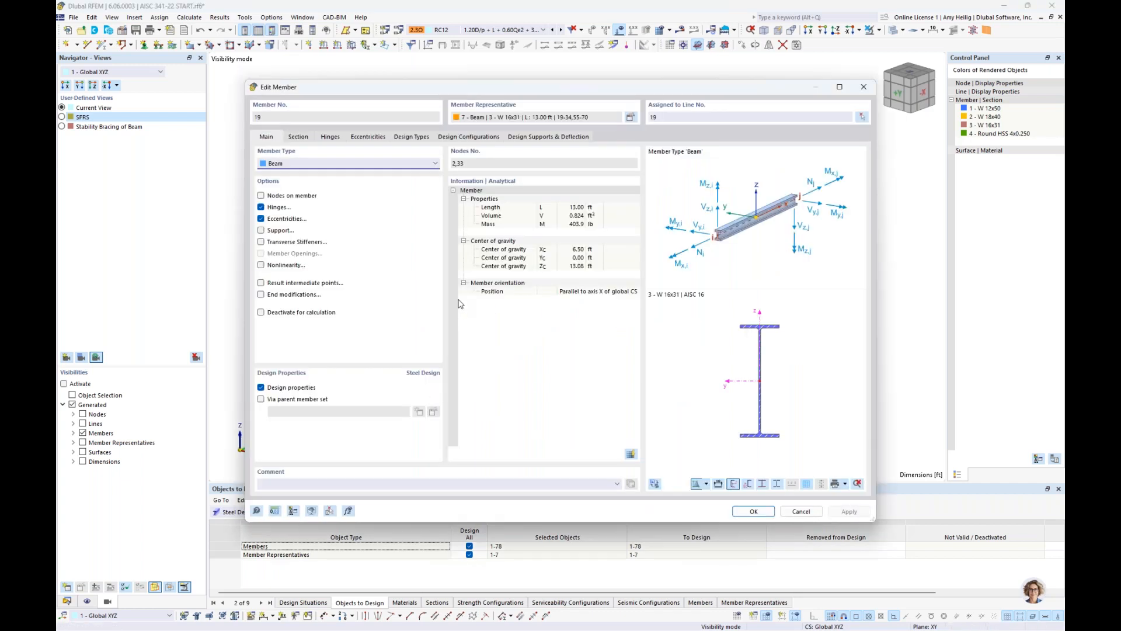
left_click(454, 136)
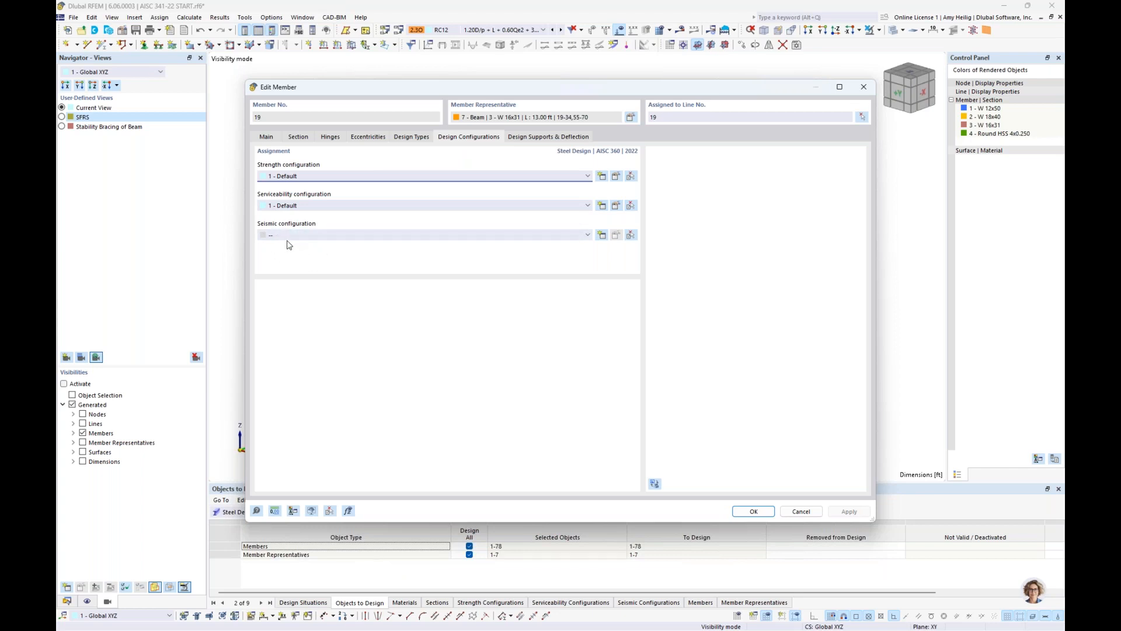
left_click(793, 512)
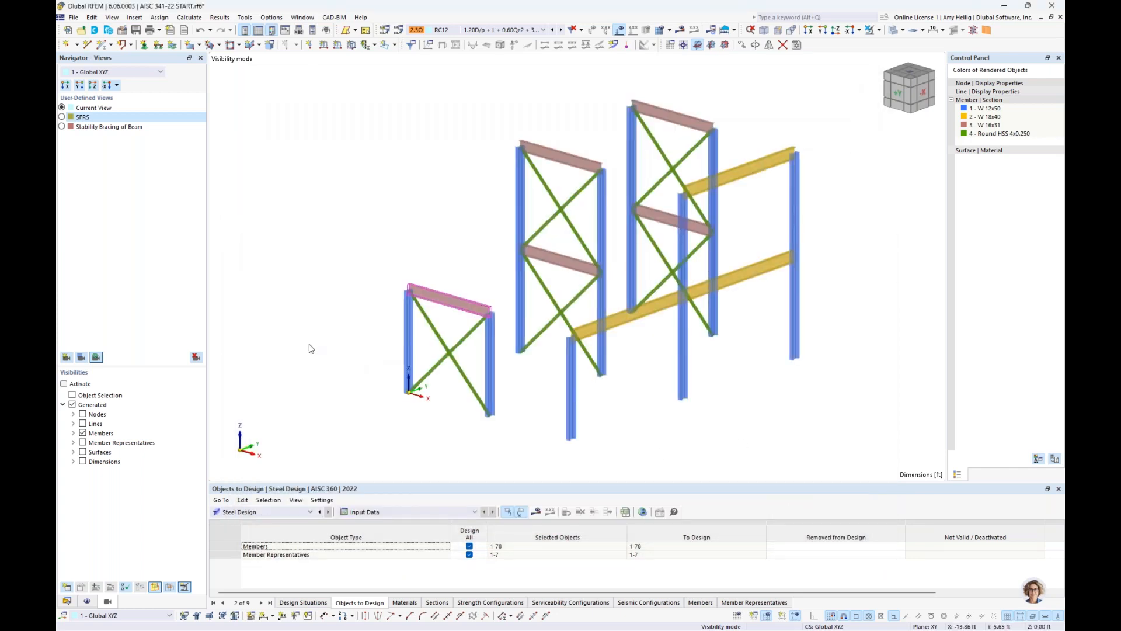
Start a new seismic configuration under the steel design data of the AISC 341-22 model
left_click(67, 602)
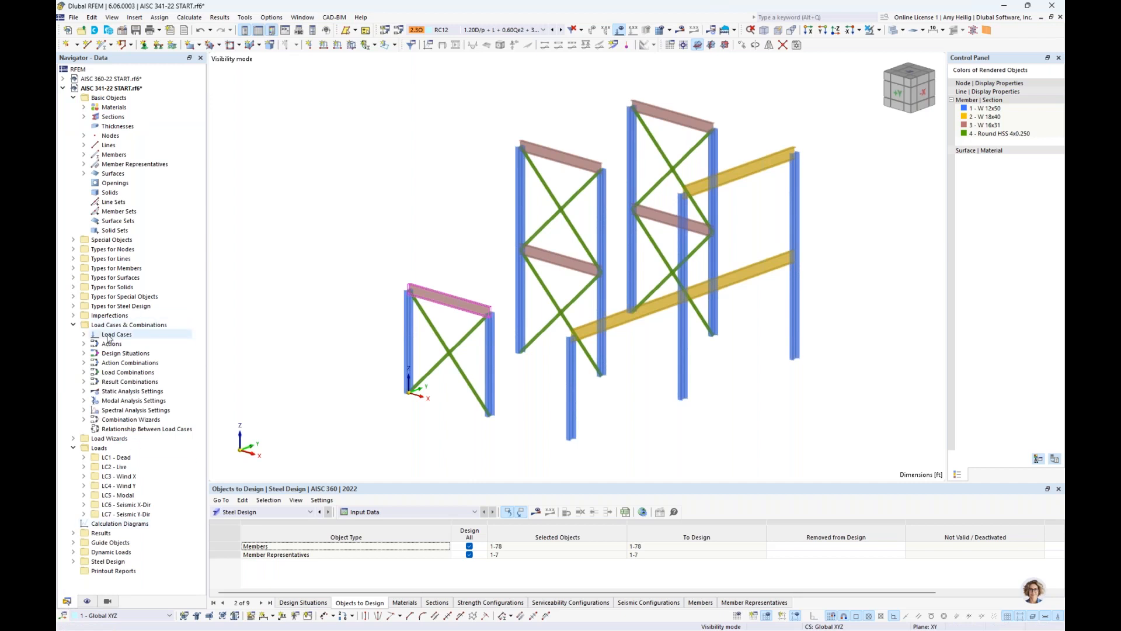
left_click(73, 326)
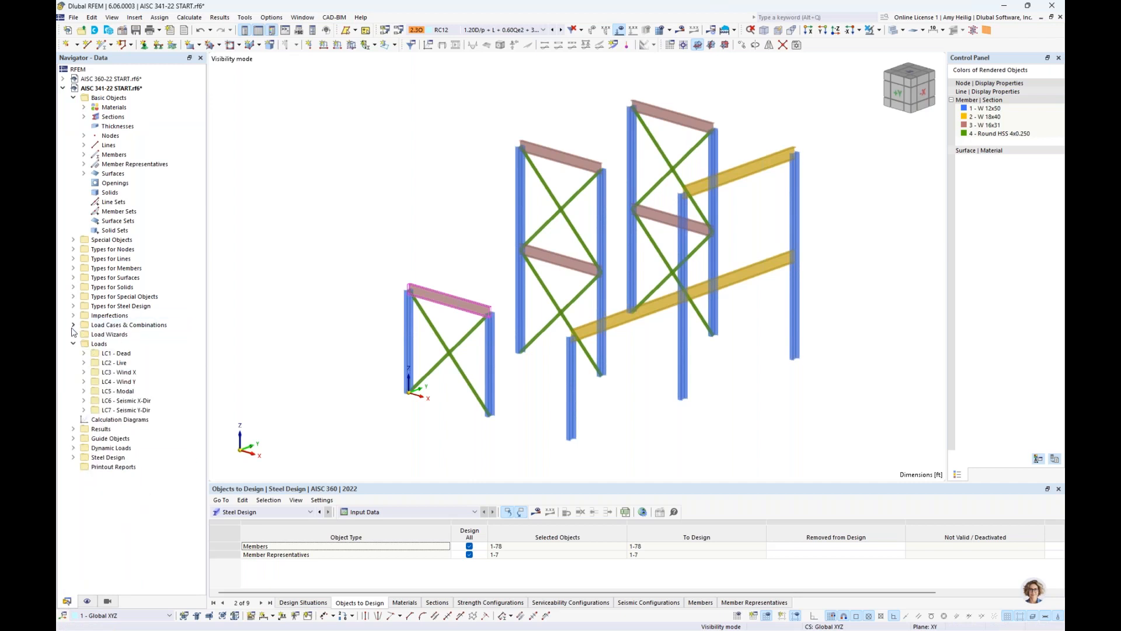
left_click(73, 344)
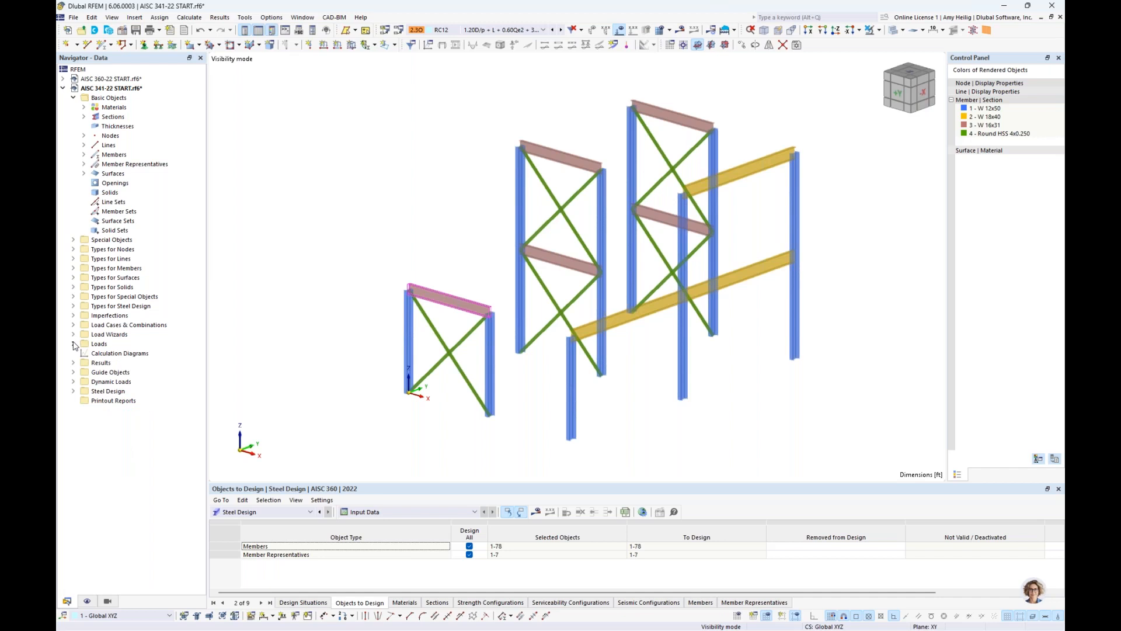
left_click(73, 391)
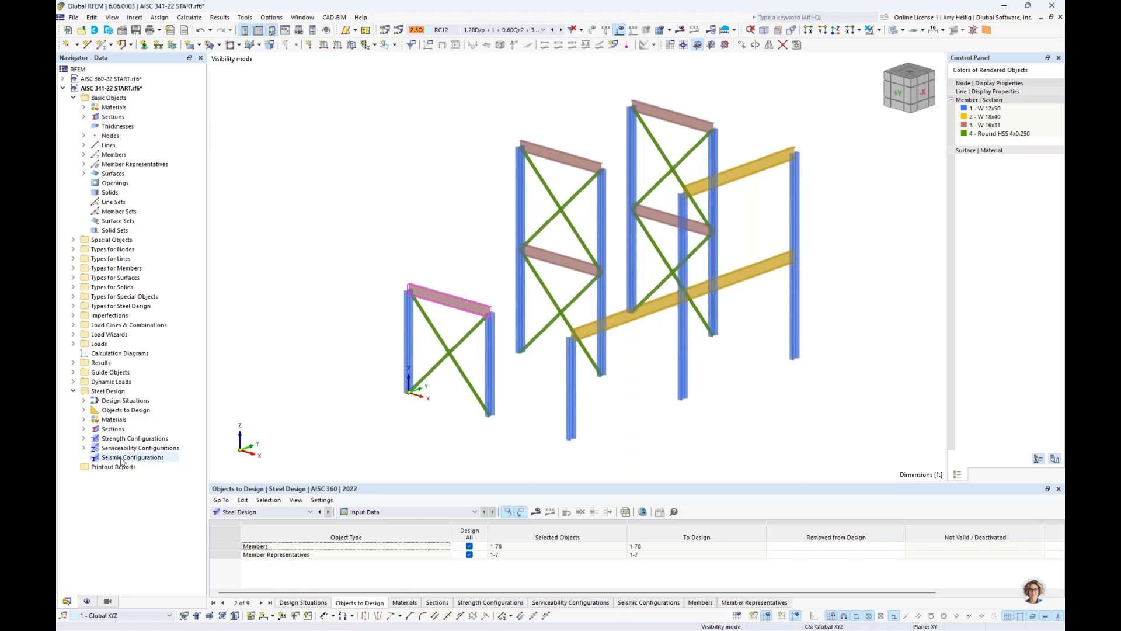
right_click(121, 461)
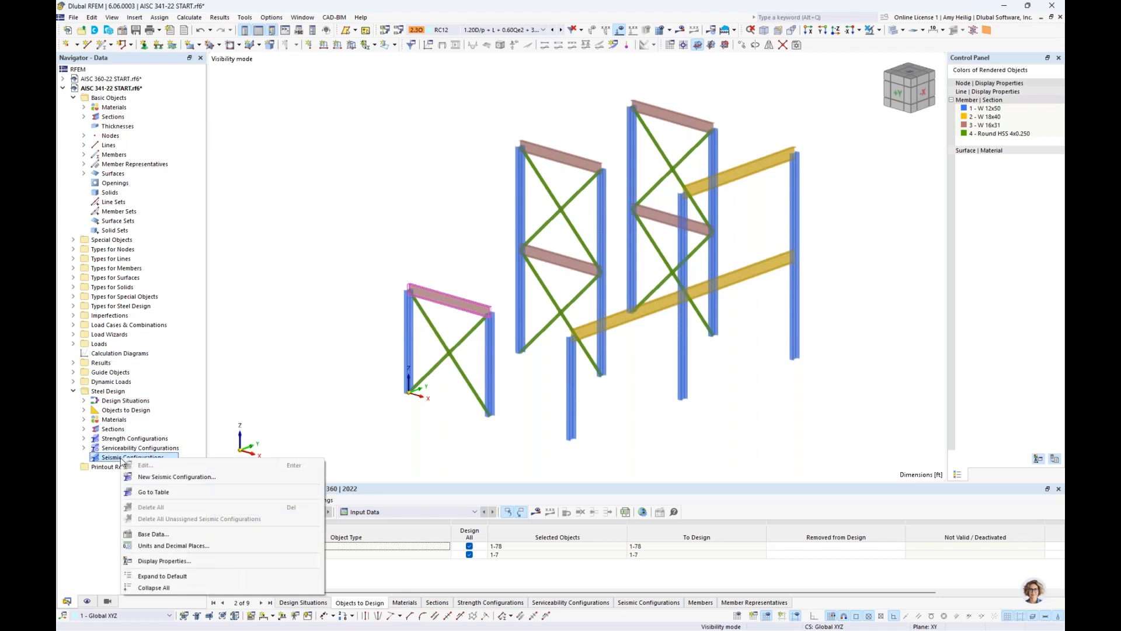
left_click(177, 479)
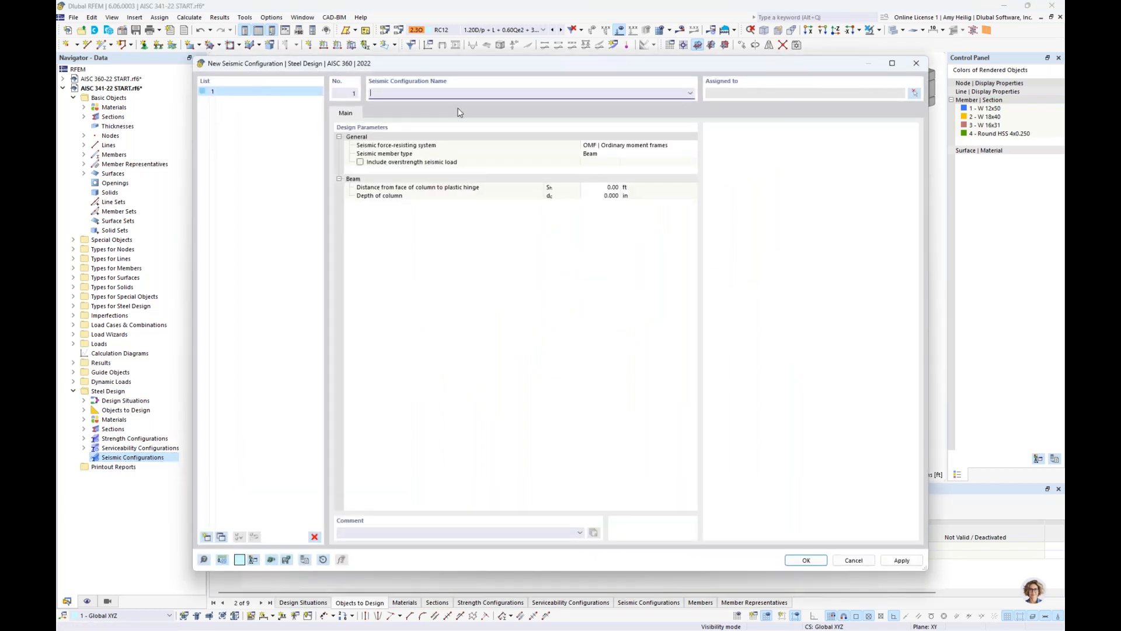
Set the seismic configuration to SMF | Special moment frames with member type Column, and name it SMF Column
left_click(622, 144)
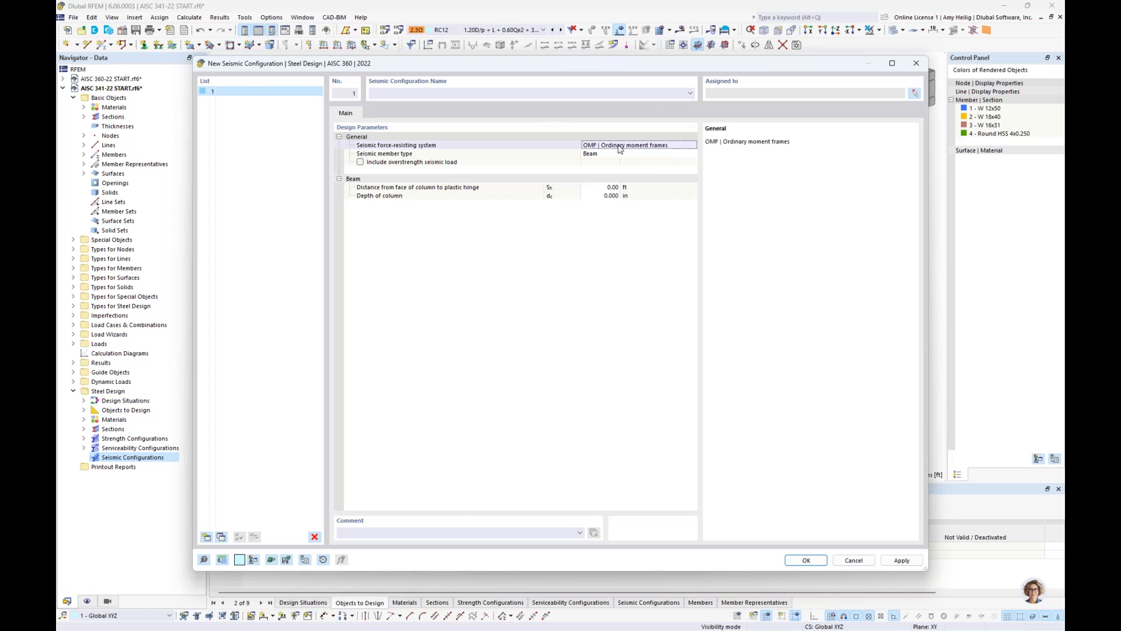
left_click(623, 145)
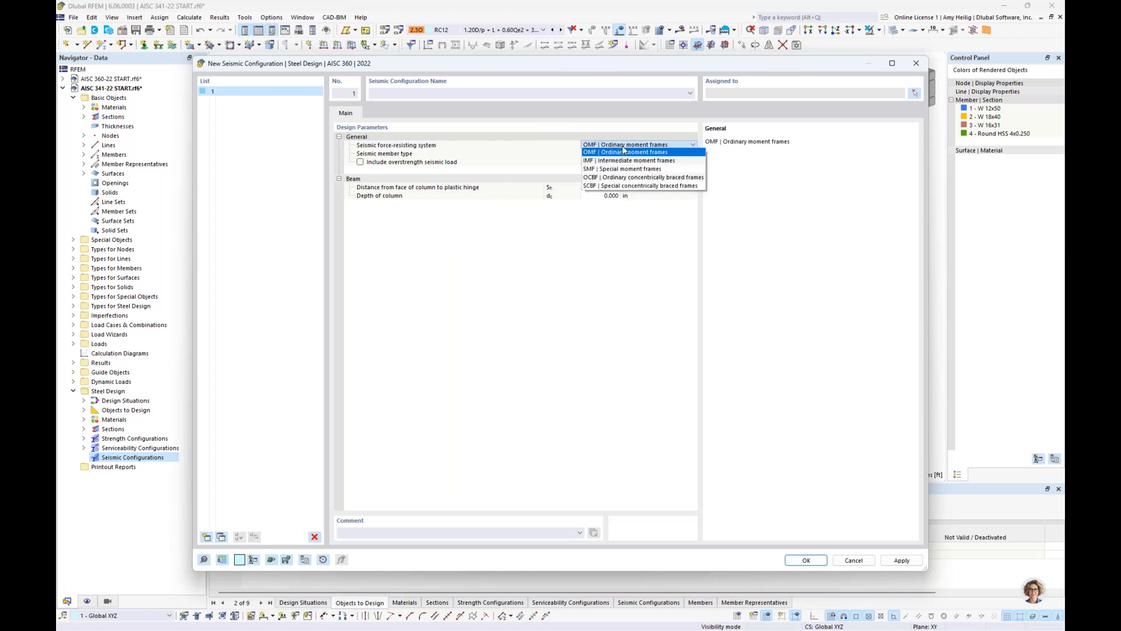
left_click(651, 169)
left_click(645, 153)
left_click(646, 153)
left_click(639, 169)
left_click(544, 92)
type("SMF Column")
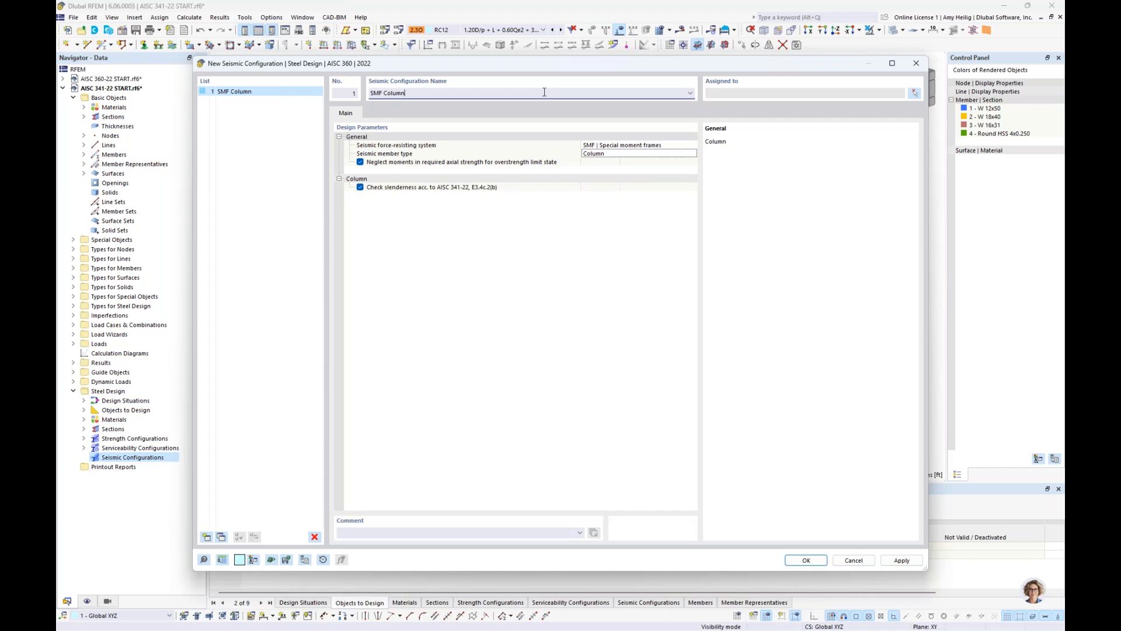
Assign the SMF Column configuration to the three moment-frame columns, members 73, 75 and 78
left_click(915, 93)
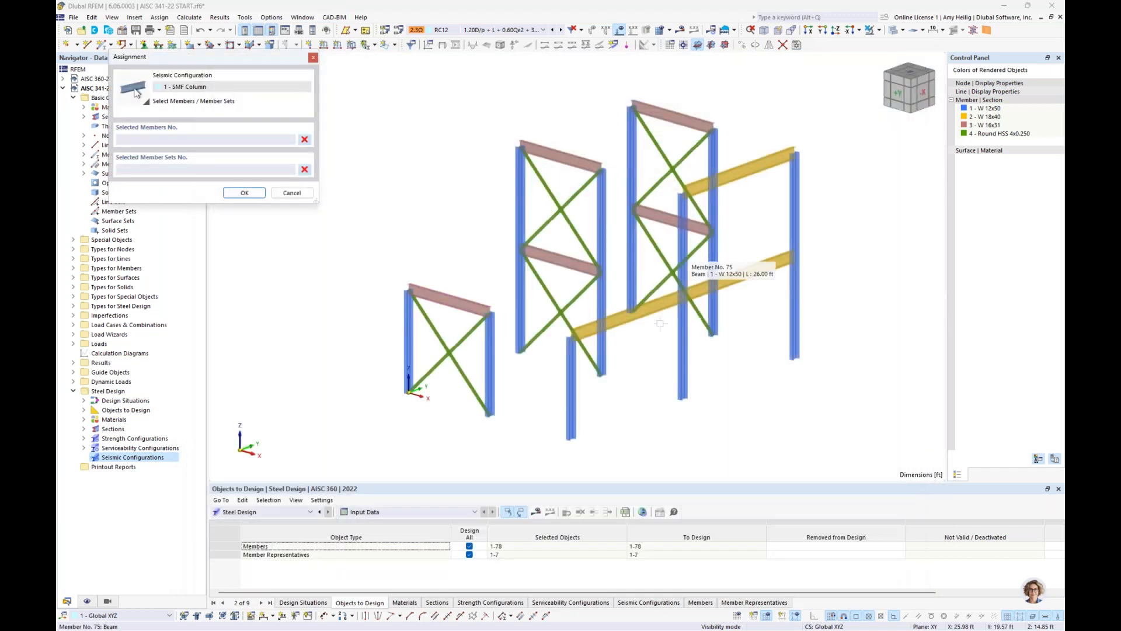
left_click(571, 408)
left_click(682, 377)
left_click(792, 325)
left_click(245, 193)
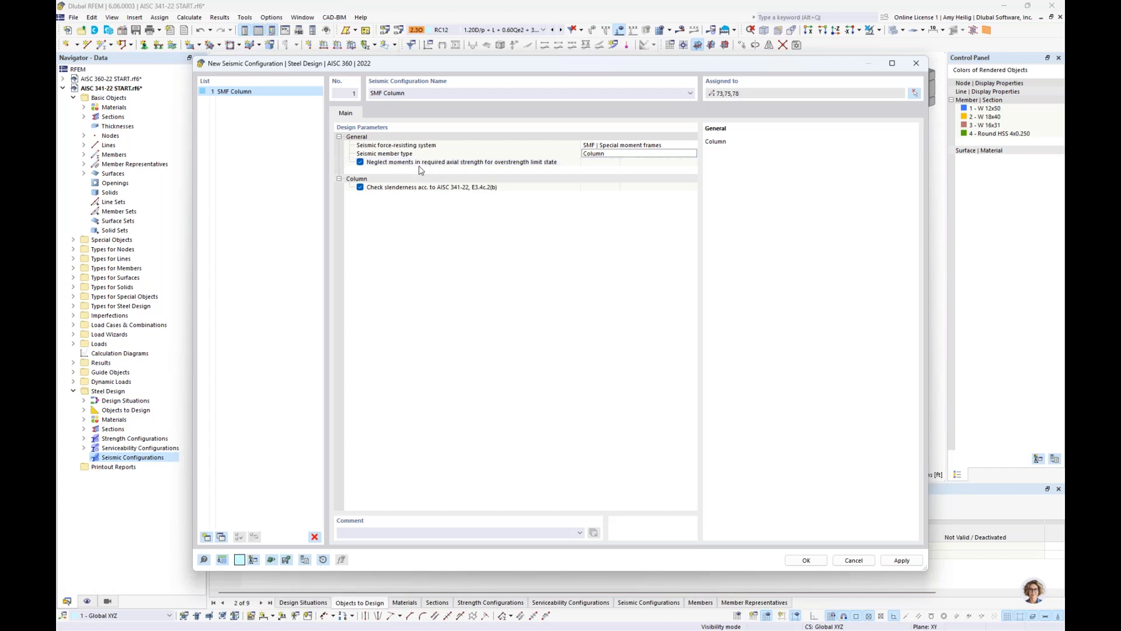
Examine the column slenderness check to AISC 341-22, E3.4c.2(b), and move the dialog clear of the moment frame
left_click(416, 187)
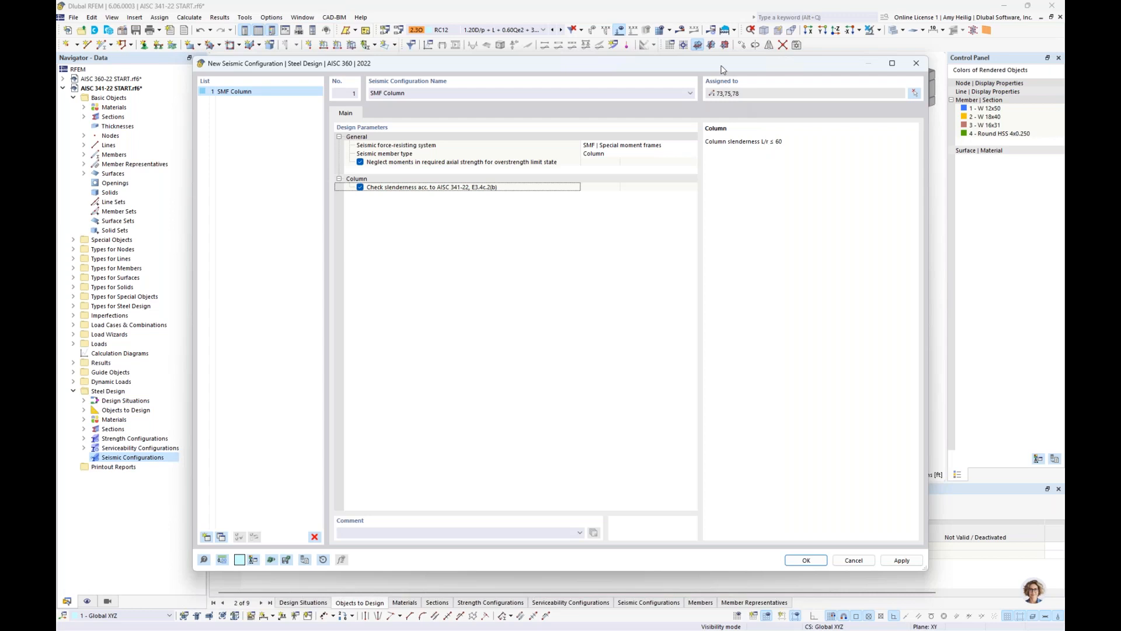
left_click_drag(722, 62, 698, 376)
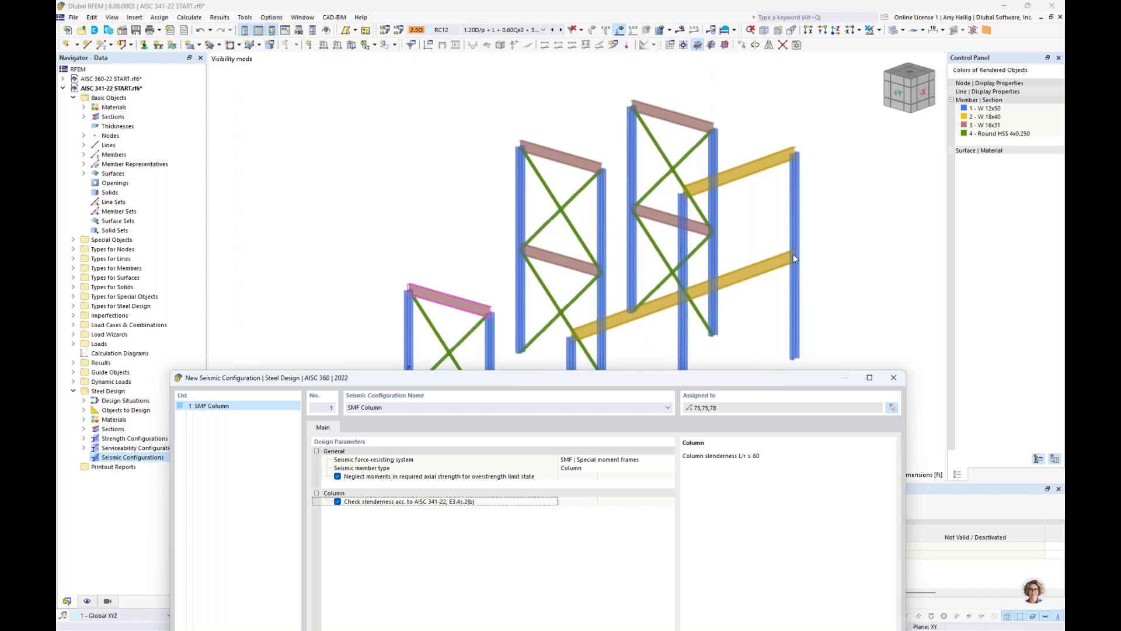
Turn off the slenderness check to AISC 341-22, E3.4c.2(b) in the SMF Column configuration
left_click_drag(699, 378, 721, 83)
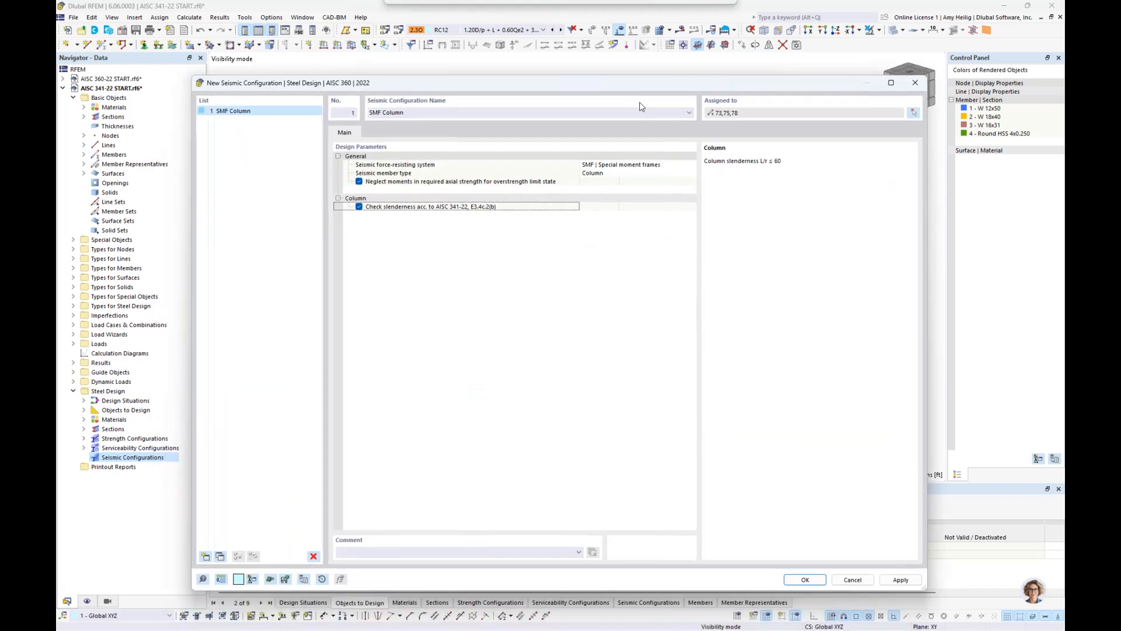
left_click(359, 207)
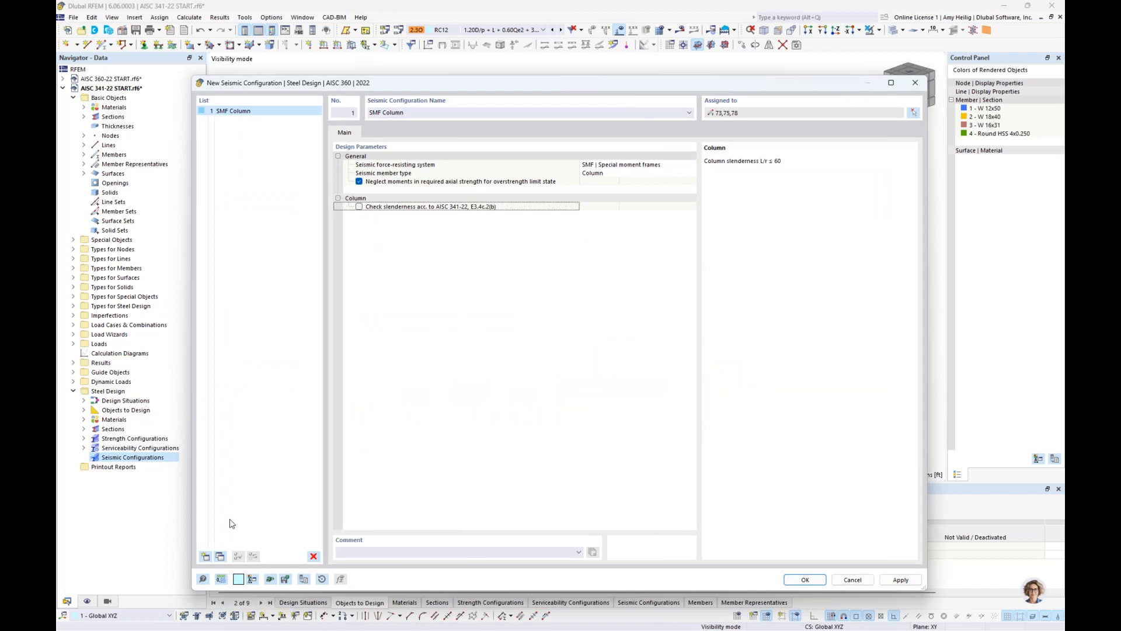
Add a second seismic configuration for SMF | Special moment frames, keeping the member type Beam
left_click(204, 556)
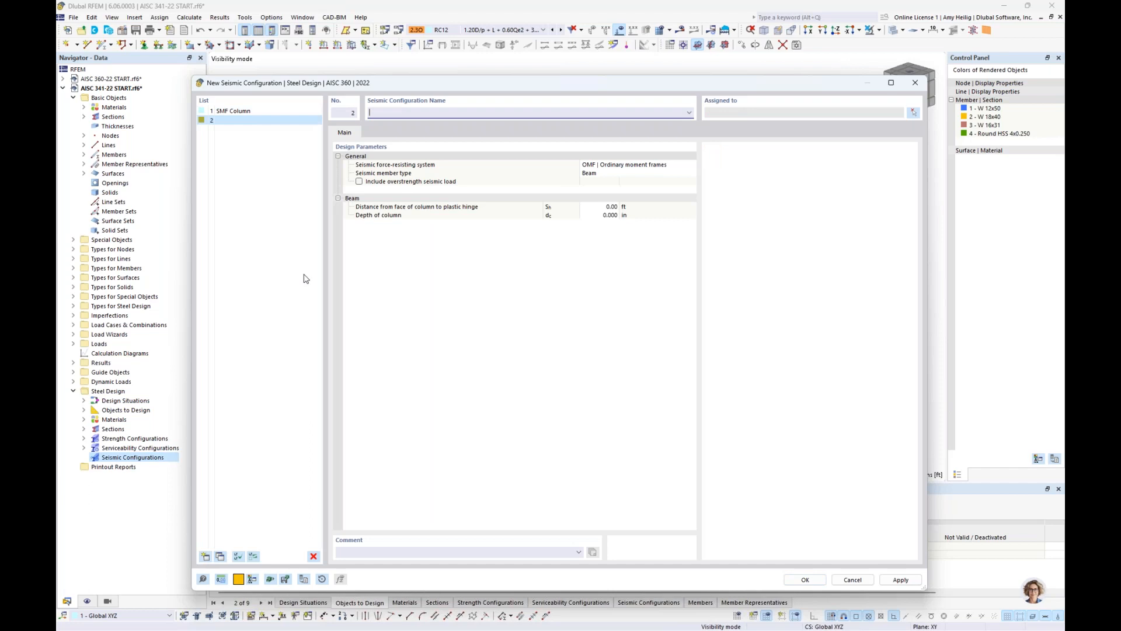
left_click(631, 165)
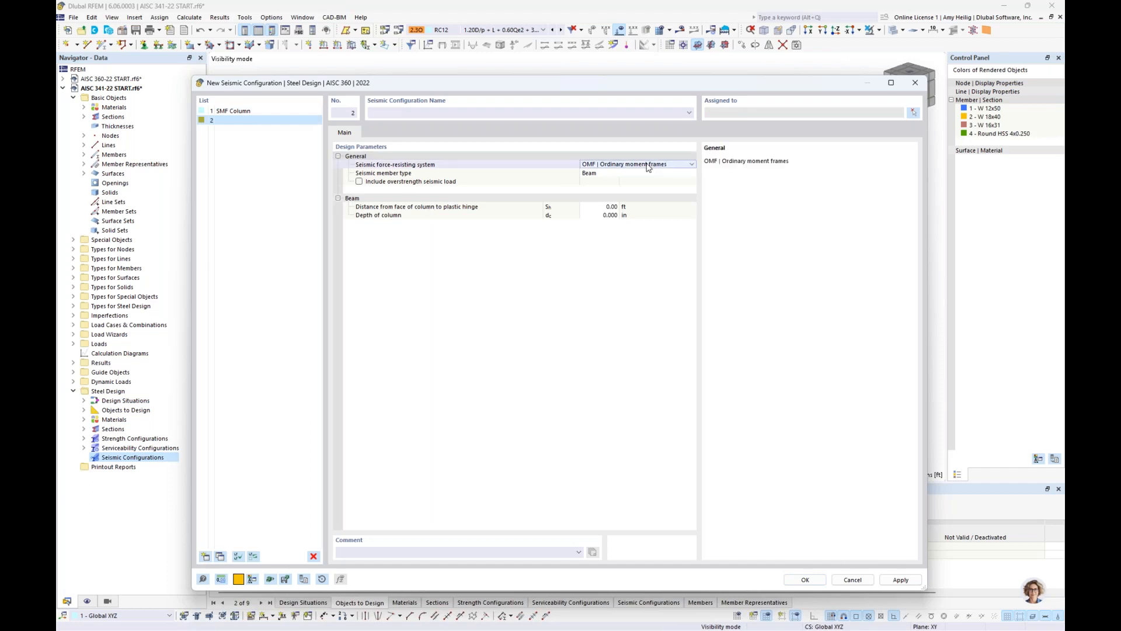
left_click(633, 189)
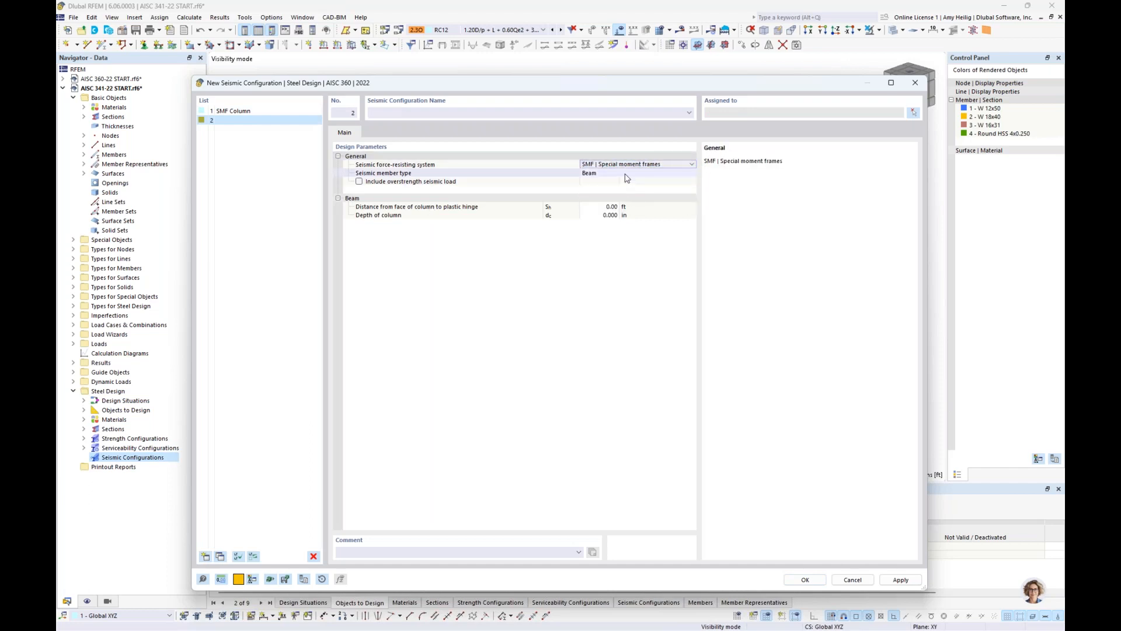
Assign the second seismic configuration to the moment-frame beams, members 74, 76 and 77
left_click(913, 112)
left_click(663, 309)
left_click(763, 174)
middle_click_drag(831, 240, 871, 228)
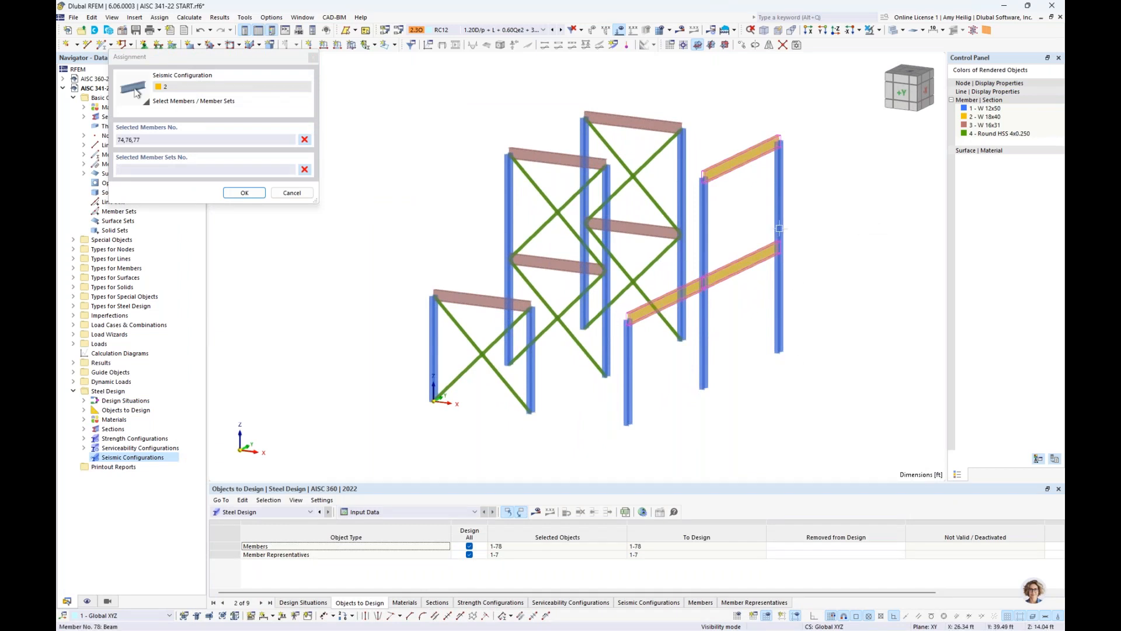
left_click(242, 193)
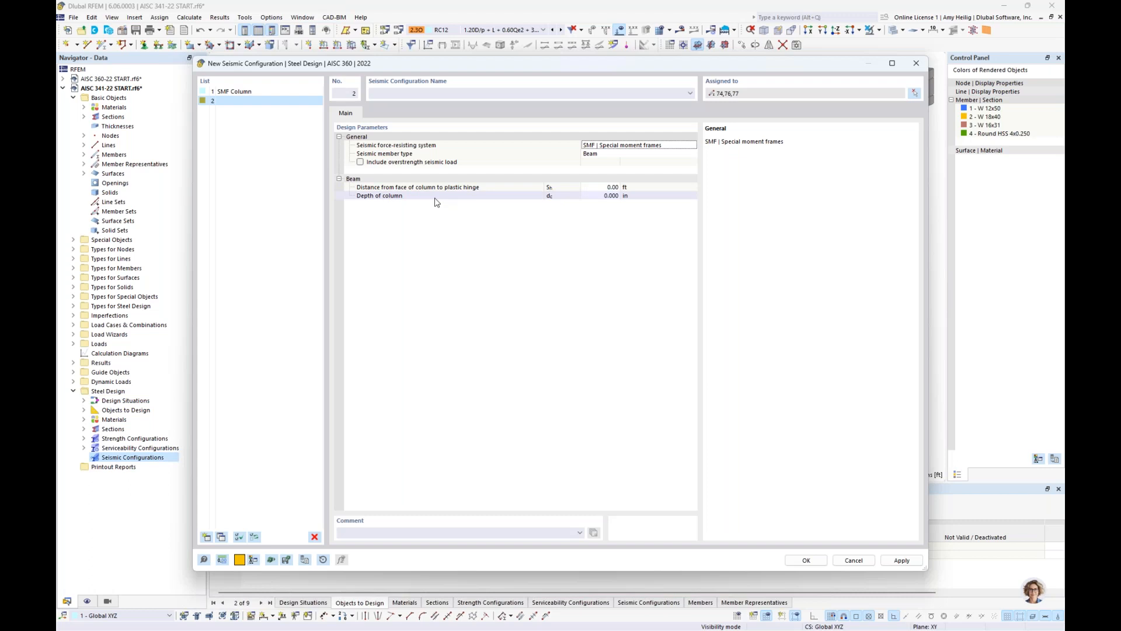
key("super+Tab")
left_click(552, 212)
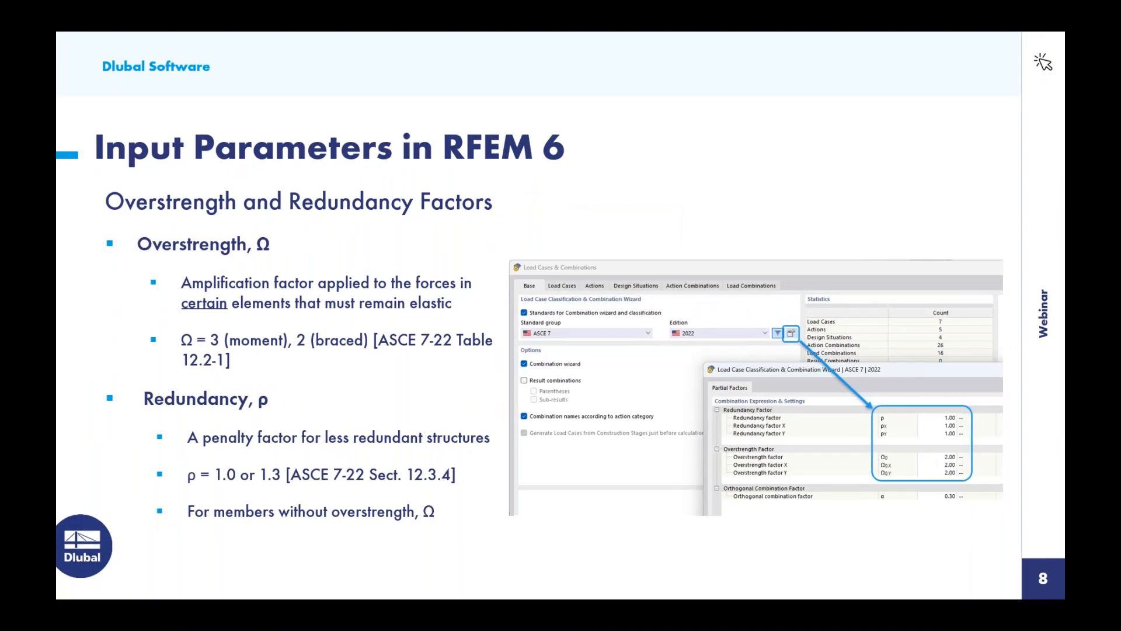
key("Right")
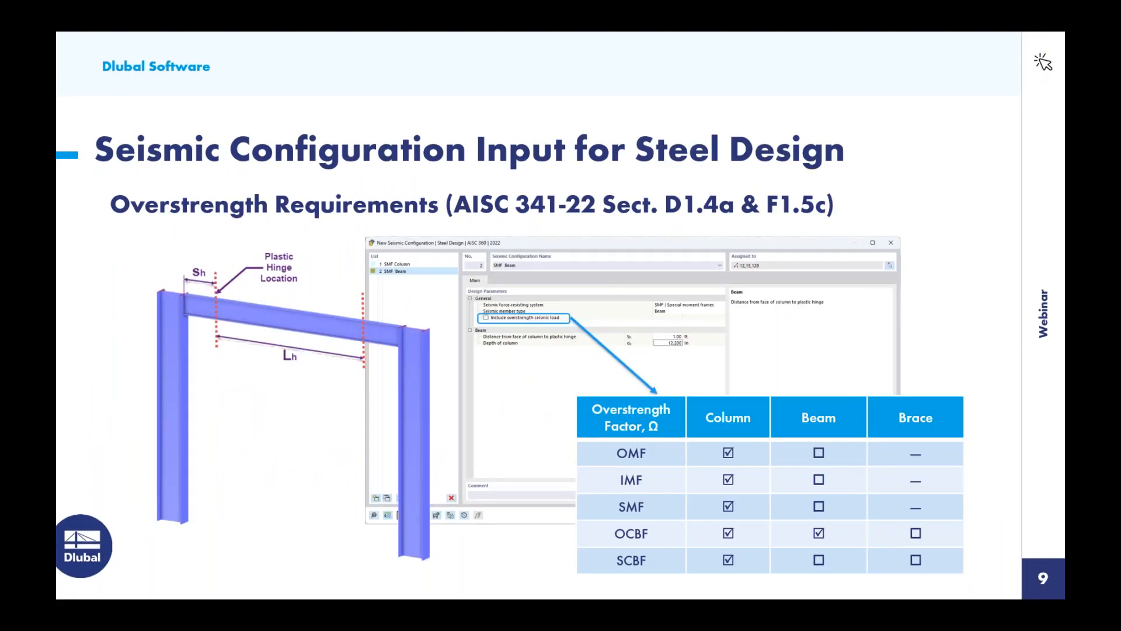
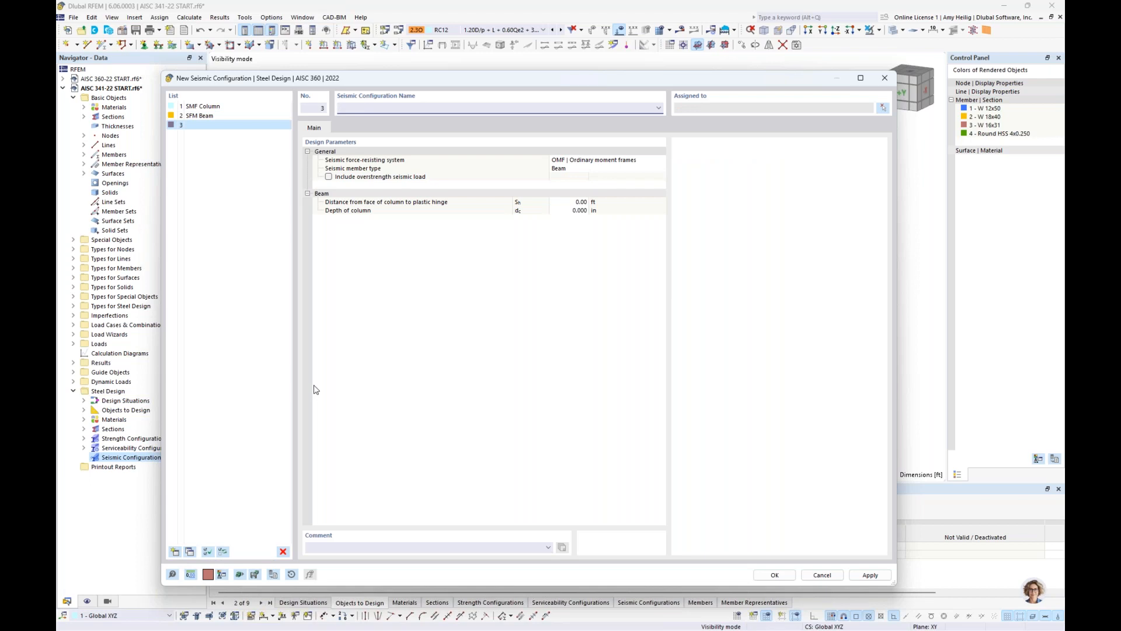
Set the third seismic configuration to SCBF | Special concentrically braced frames with member type Column, and name it SCBF Column
left_click(604, 161)
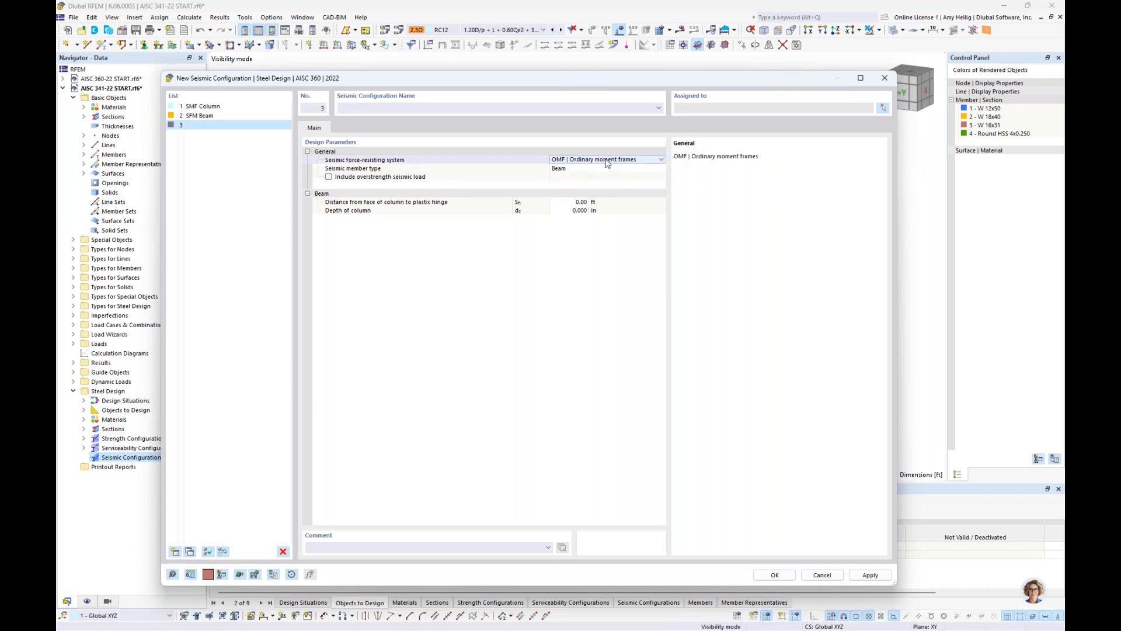
left_click(627, 159)
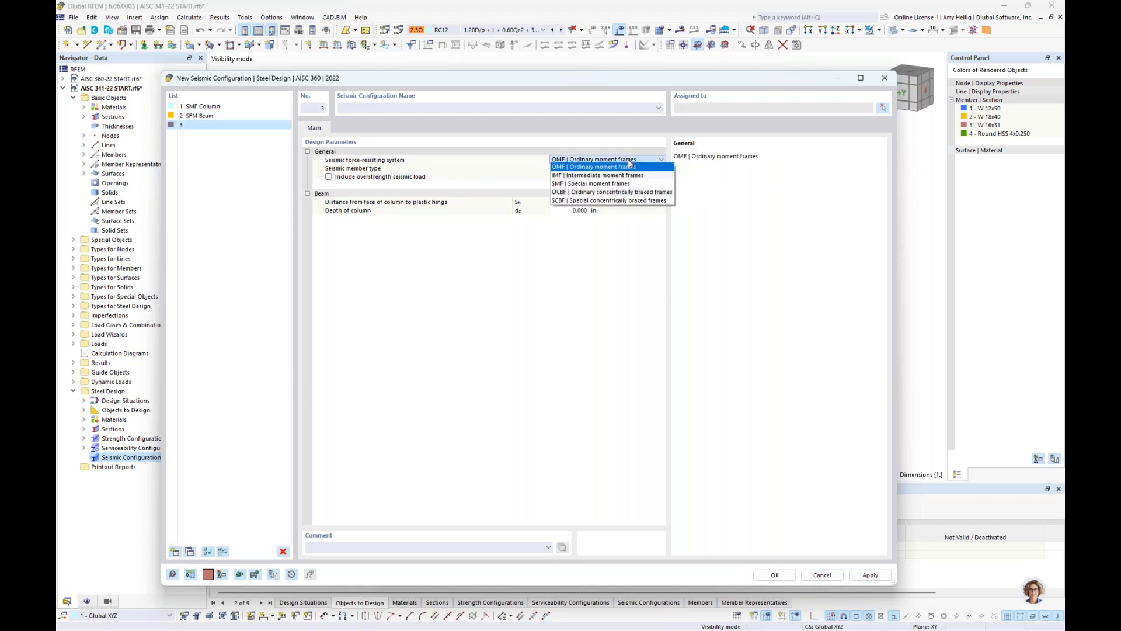
left_click(619, 200)
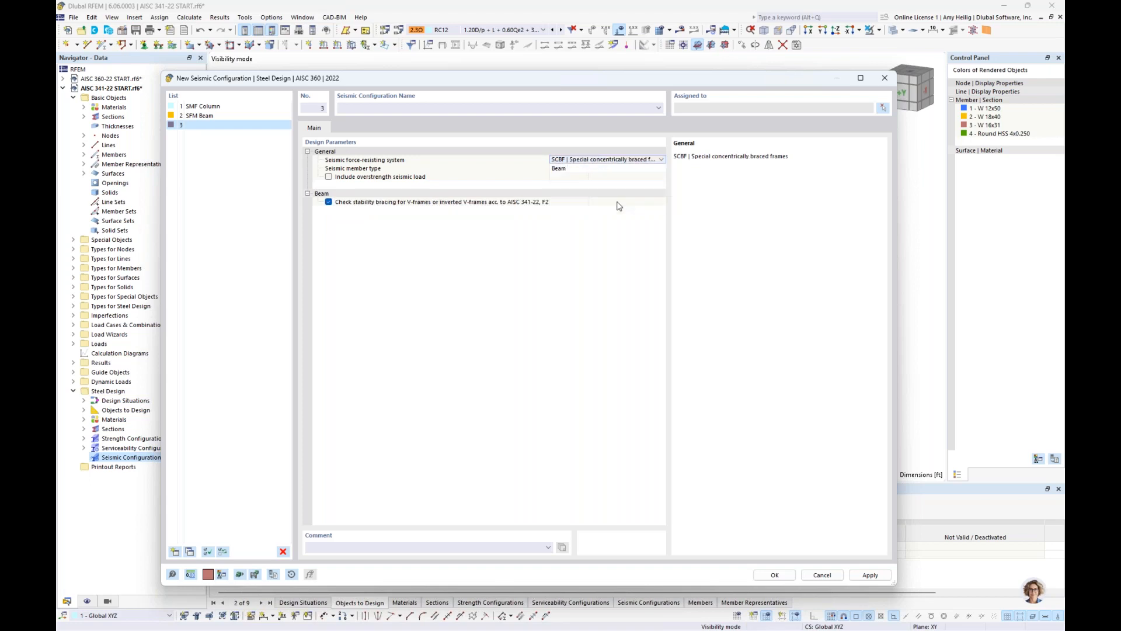
left_click(590, 168)
left_click(600, 169)
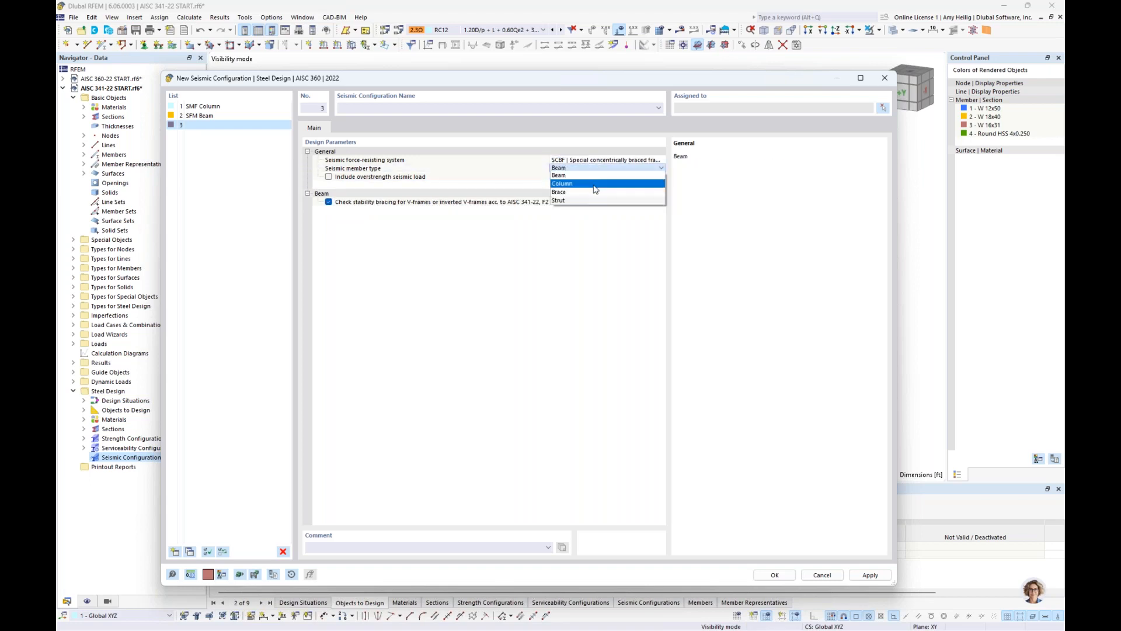
left_click(595, 189)
left_click(441, 109)
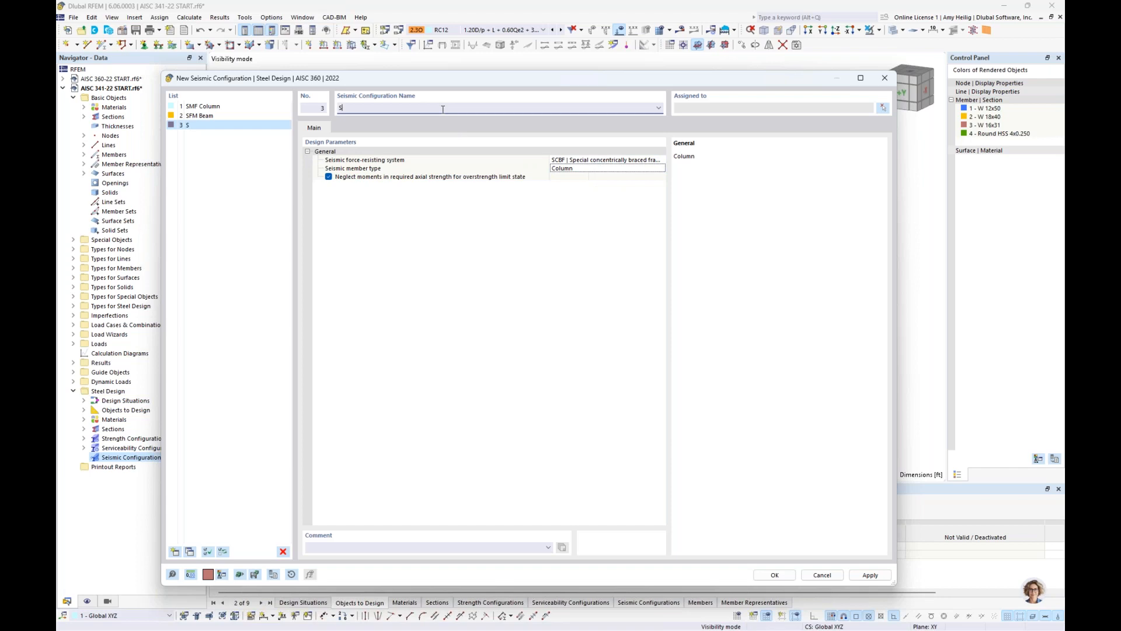
type("SCBF Column")
Assign the SCBF Column configuration to the braced-frame columns, members 1, 3, 6, 47, 49 and 52
left_click(883, 110)
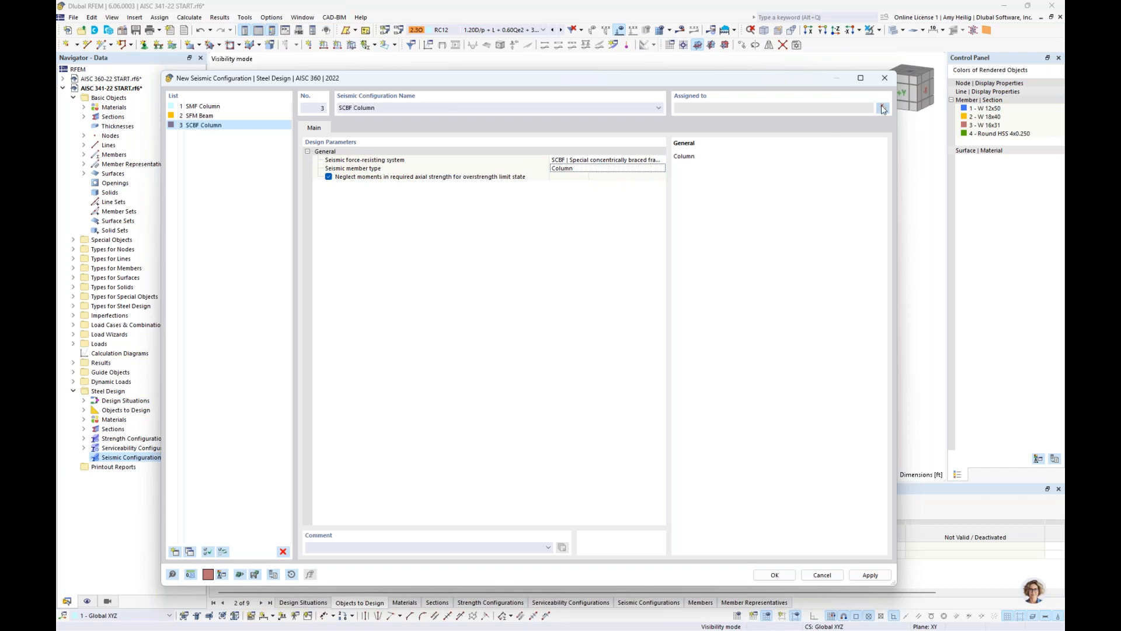
left_click_drag(651, 321, 608, 304)
left_click_drag(531, 318, 486, 301)
middle_click_drag(820, 321, 761, 353, "ctrl")
left_click(244, 193)
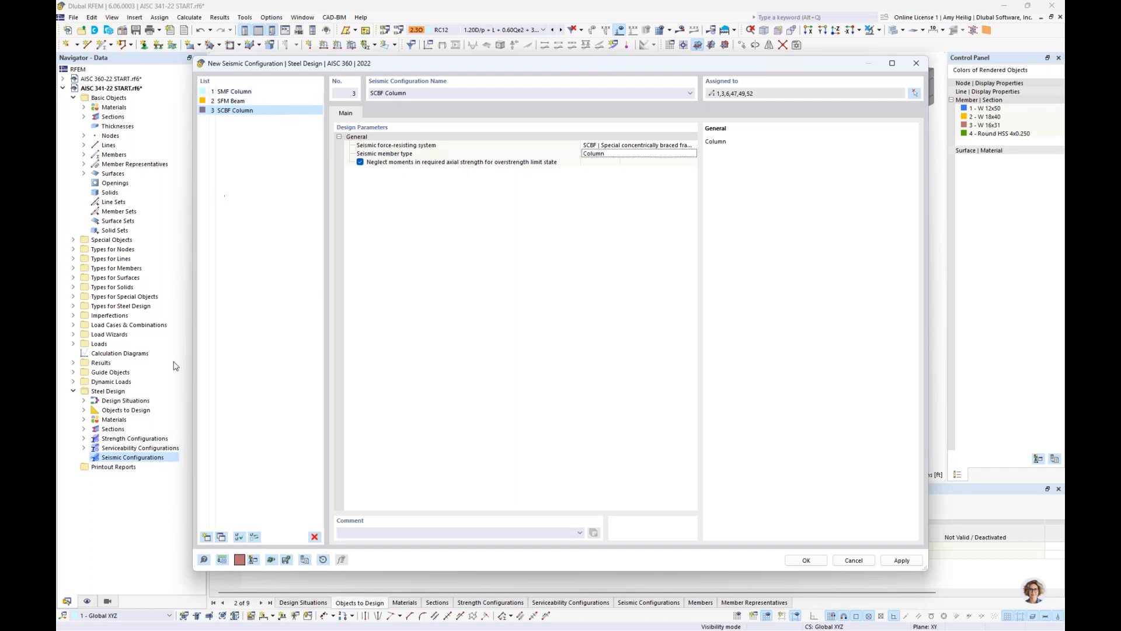
Add a fourth seismic configuration for SCBF | Special concentrically braced frames with member type Beam, and name it SCBF Beam
left_click(205, 536)
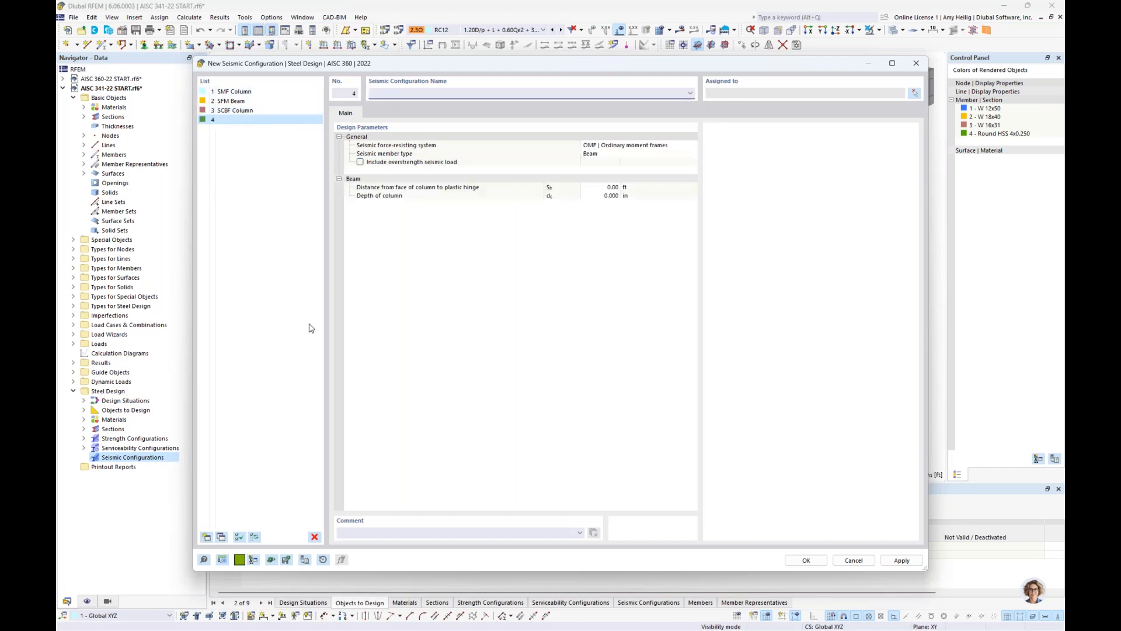
left_click(635, 145)
left_click(639, 145)
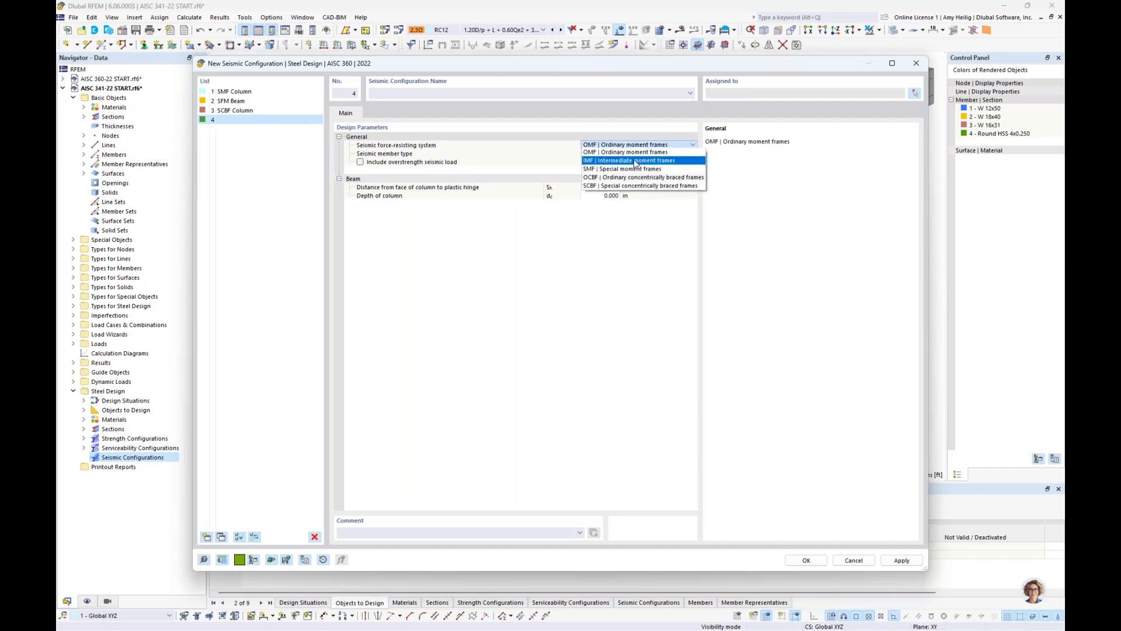
left_click(631, 187)
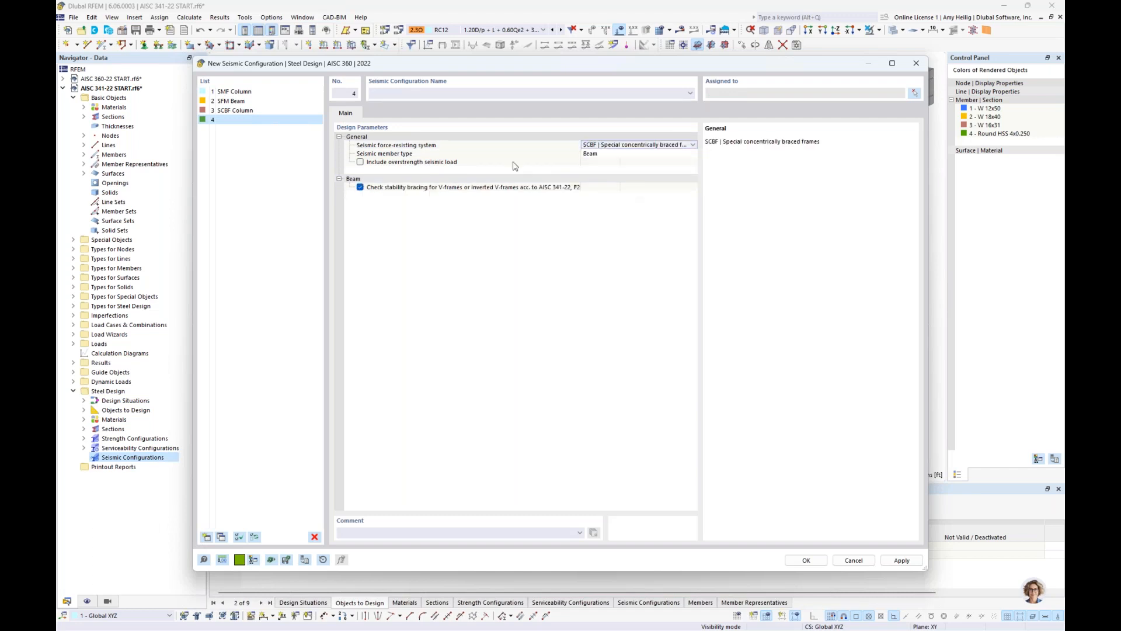
left_click(624, 154)
left_click(525, 93)
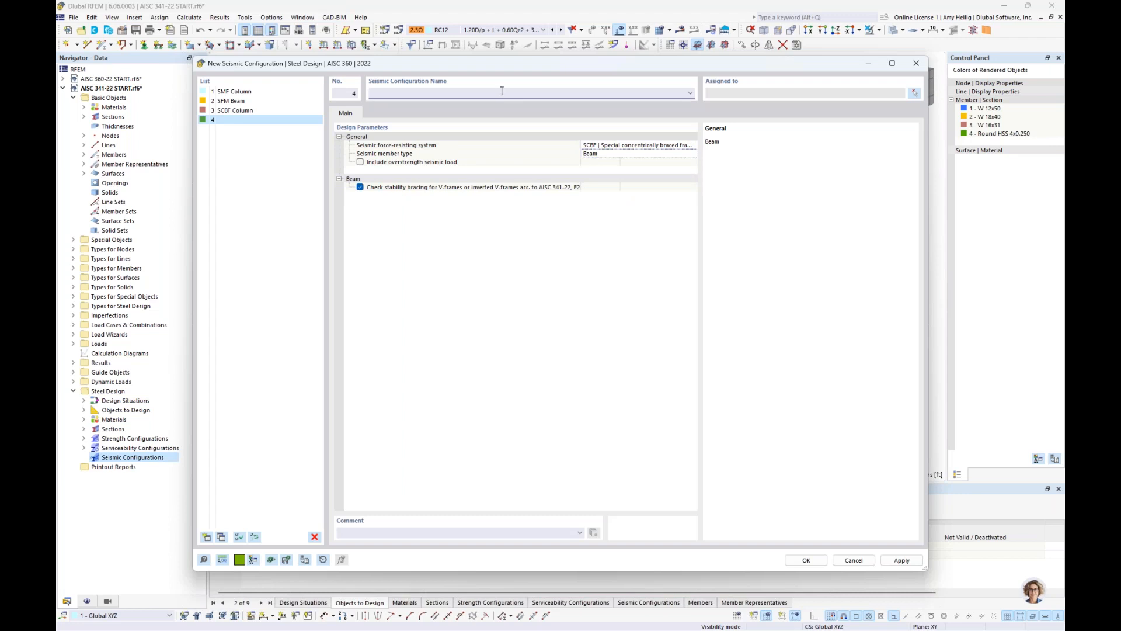
type("Beam")
Turn off the stability bracing check for V-frames or inverted V-frames in the SCBF Beam configuration after viewing the braced frames
left_click(457, 188)
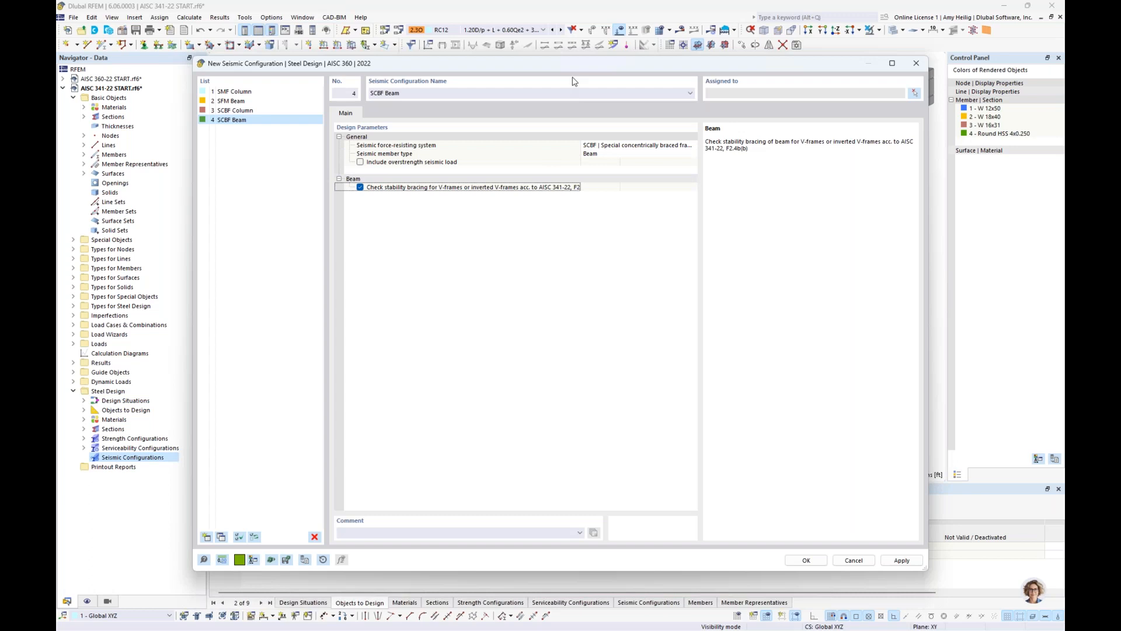
left_click_drag(581, 65, 553, 391)
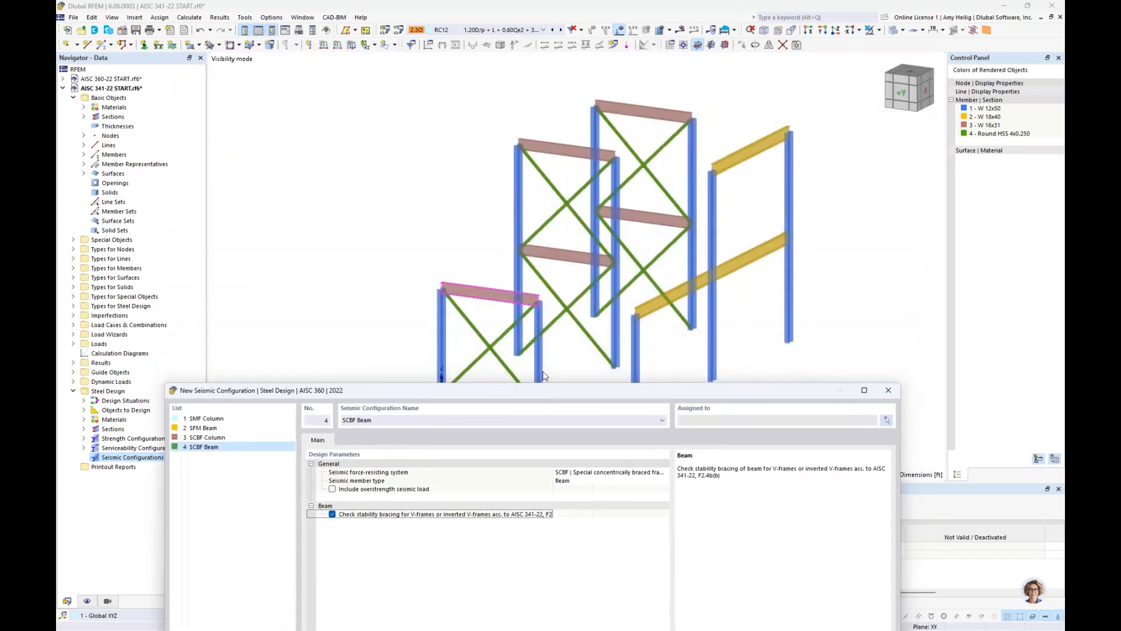
left_click_drag(472, 388, 507, 76)
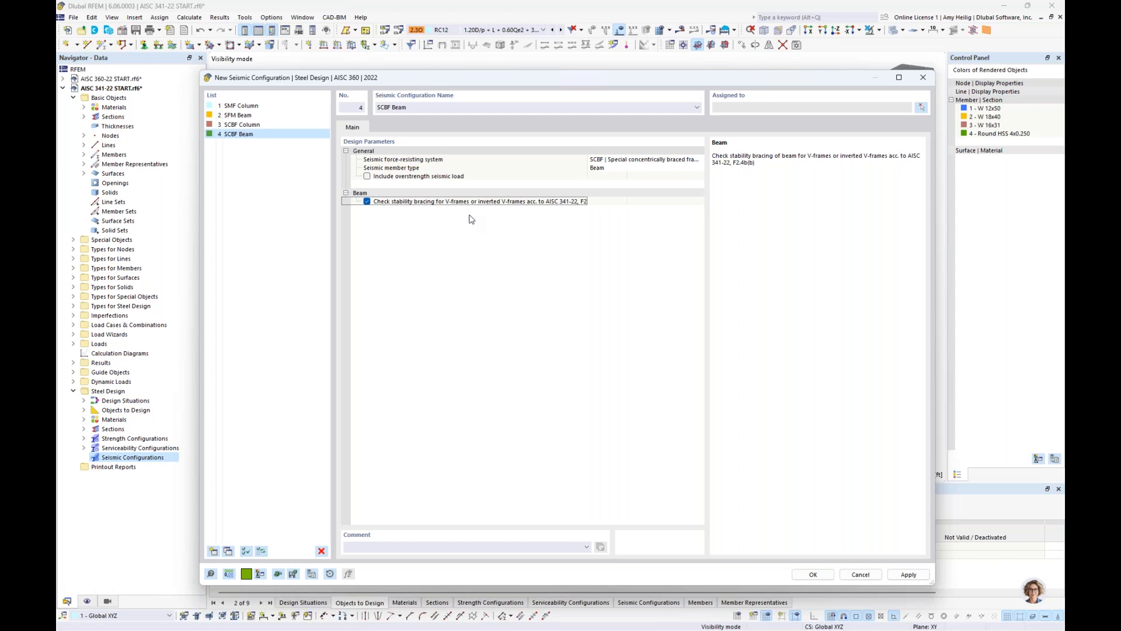
left_click(366, 201)
Add a fifth seismic configuration for SCBF | Special concentrically braced frames with member type Brace, and name it SCBF Brace
left_click(214, 551)
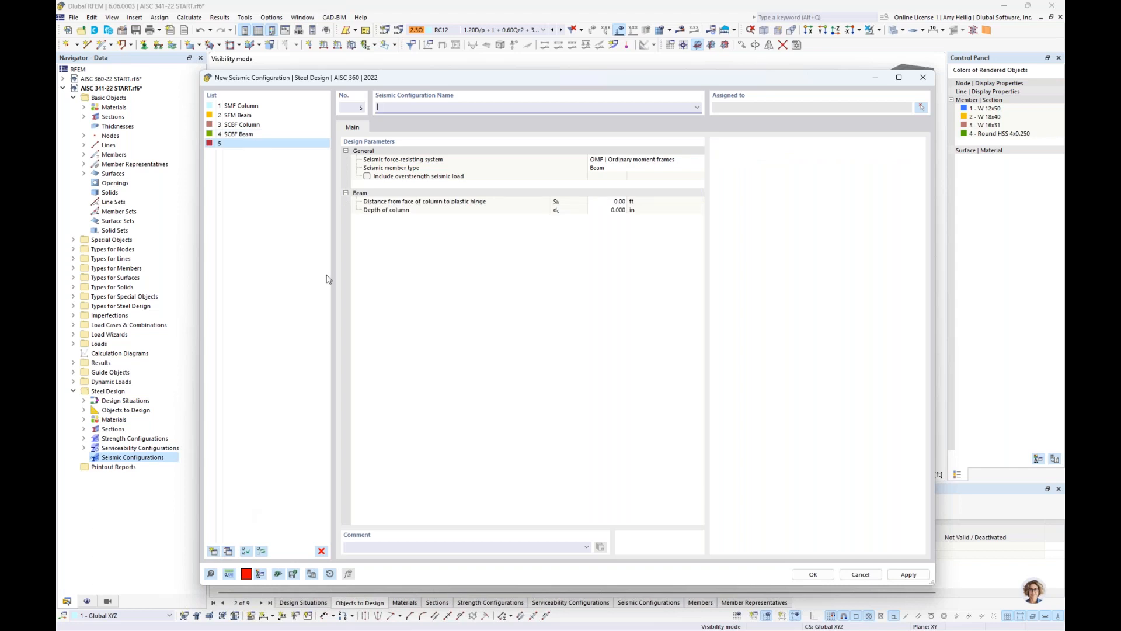
left_click(637, 159)
left_click(636, 159)
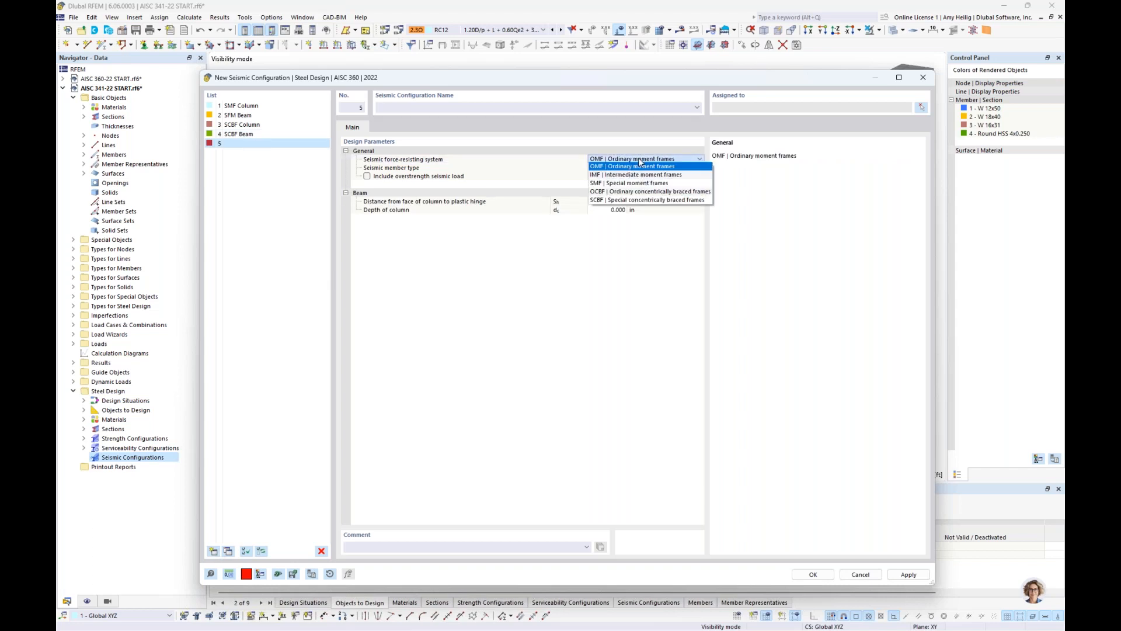
left_click(629, 200)
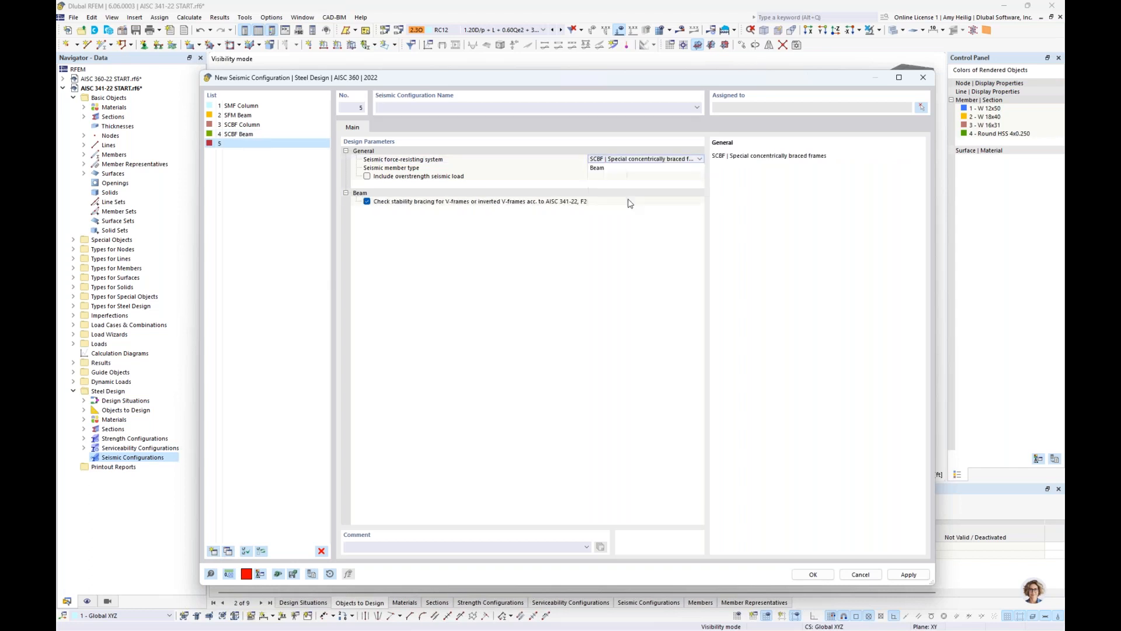
left_click(623, 169)
left_click(623, 169)
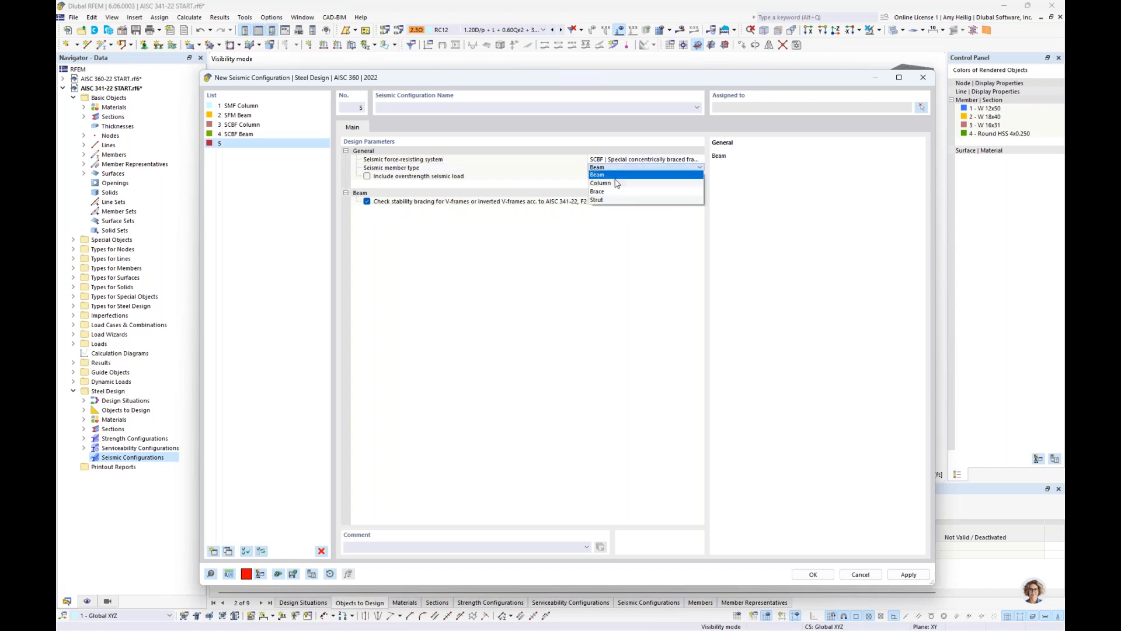
left_click(608, 192)
left_click(462, 108)
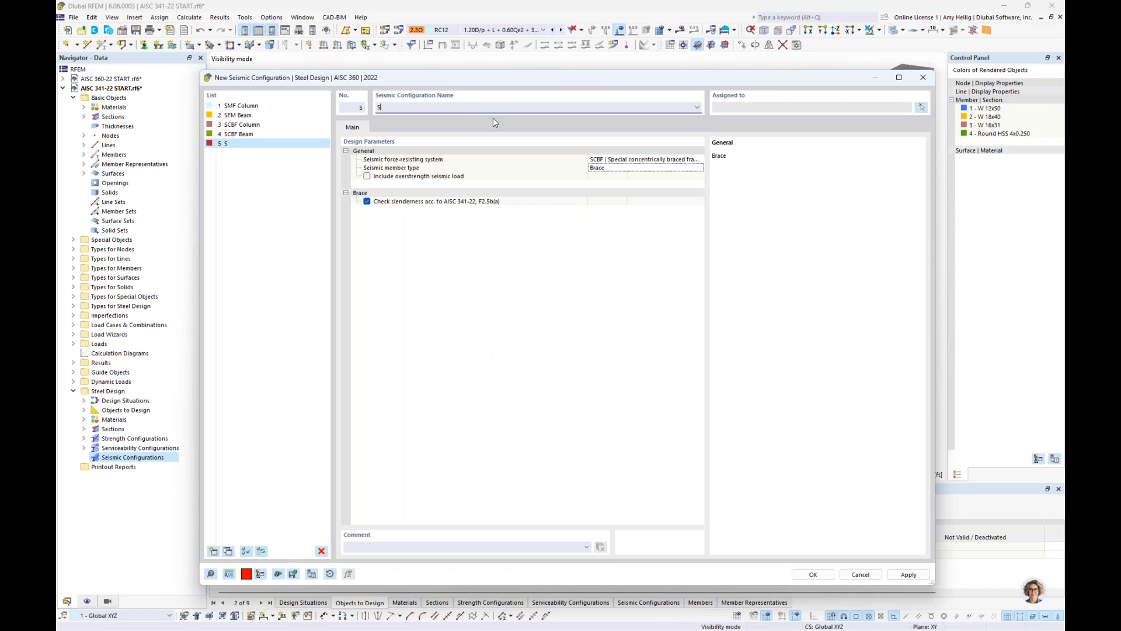
type("SCBF Brace")
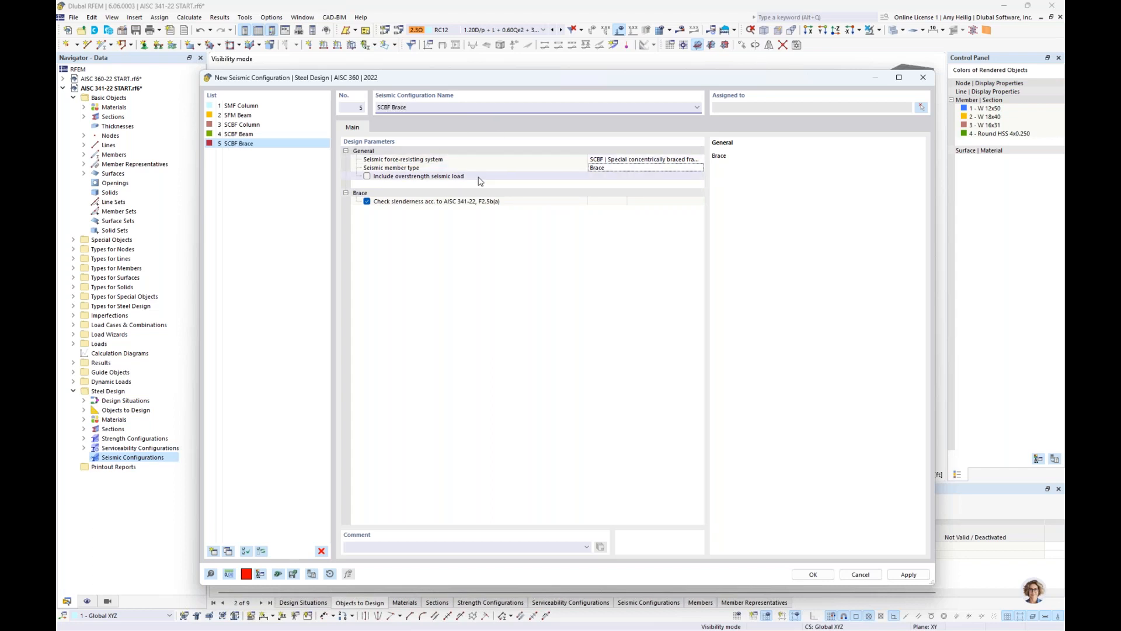
Review the brace slenderness check to AISC 341-22, F2.5b(a), and assign the SCBF Brace configuration to braces 8-17 and 36-45
left_click(444, 202)
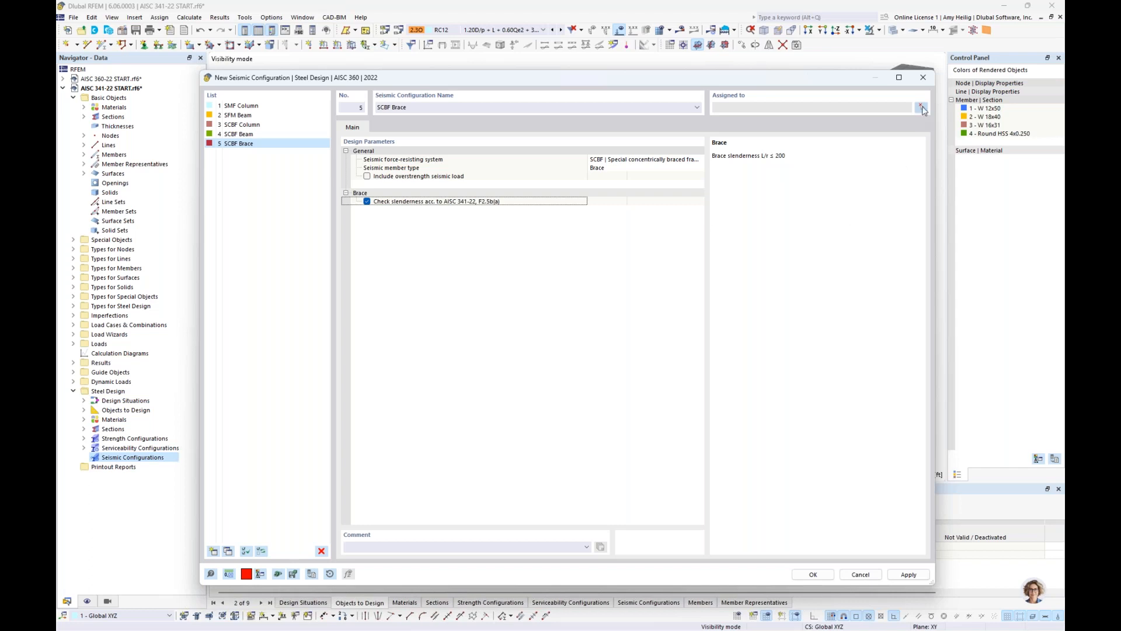
left_click(922, 108)
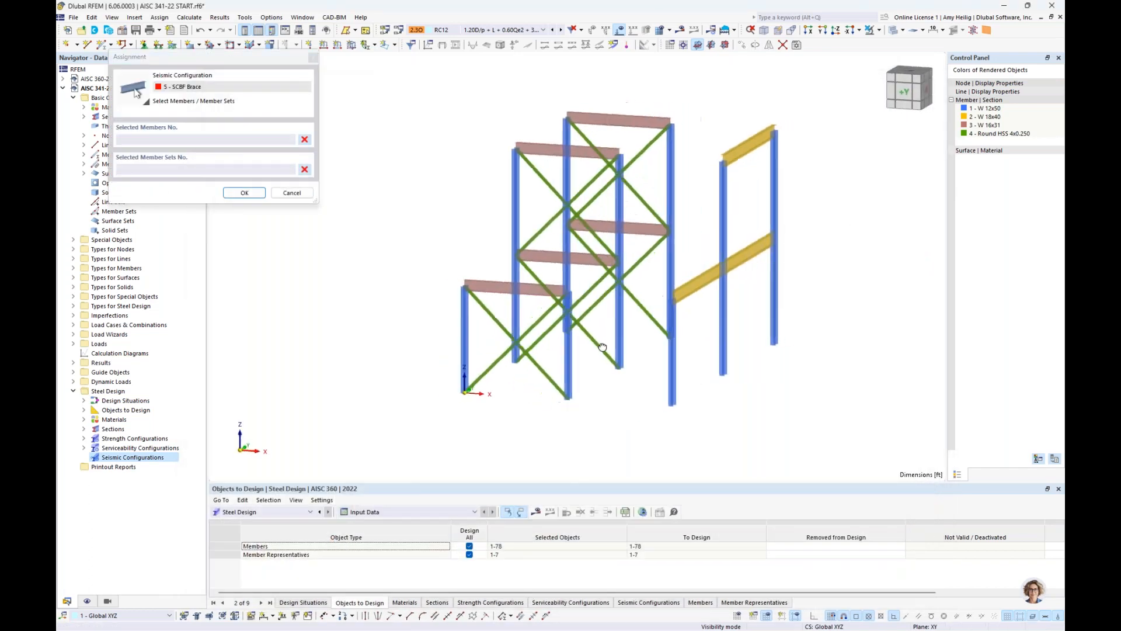
left_click_drag(575, 365, 544, 298)
left_click_drag(579, 240, 544, 198)
left_click(243, 194)
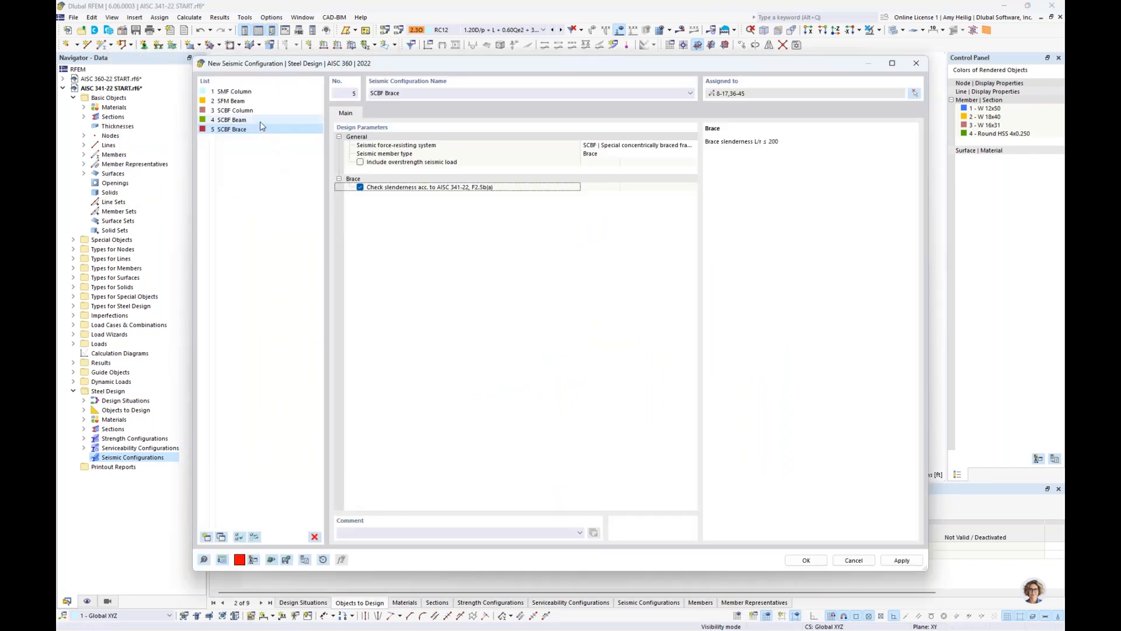
Assign the SCBF Beam seismic configuration to the braced-frame beams, members 19, 24, 25, 33 and 34
left_click(260, 121)
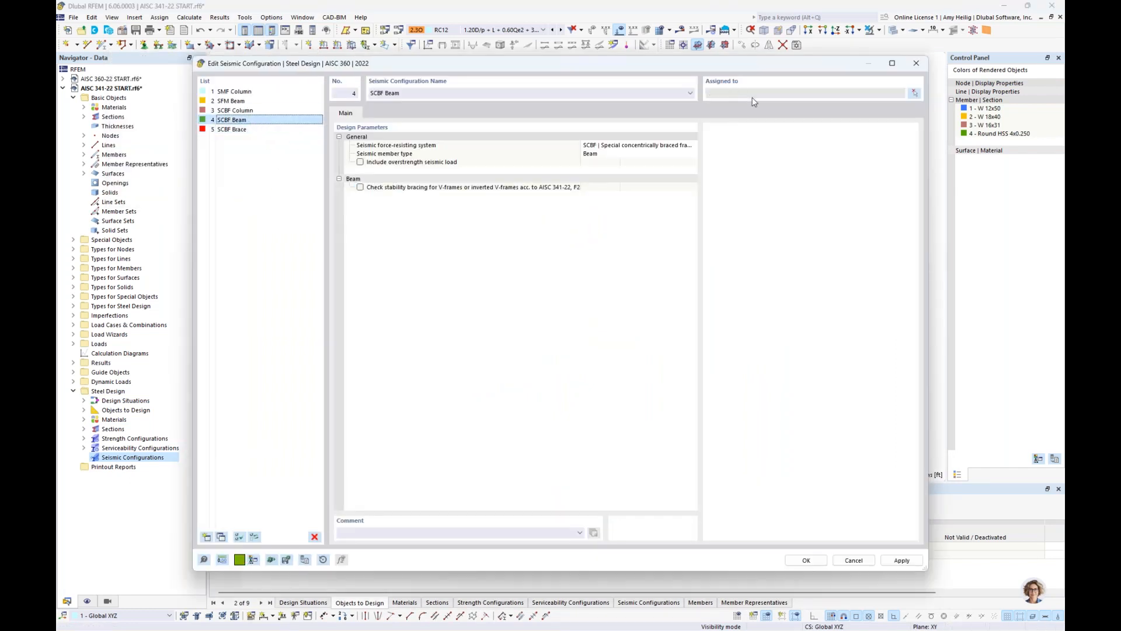
left_click(912, 95)
scroll(537, 306, "up", 5)
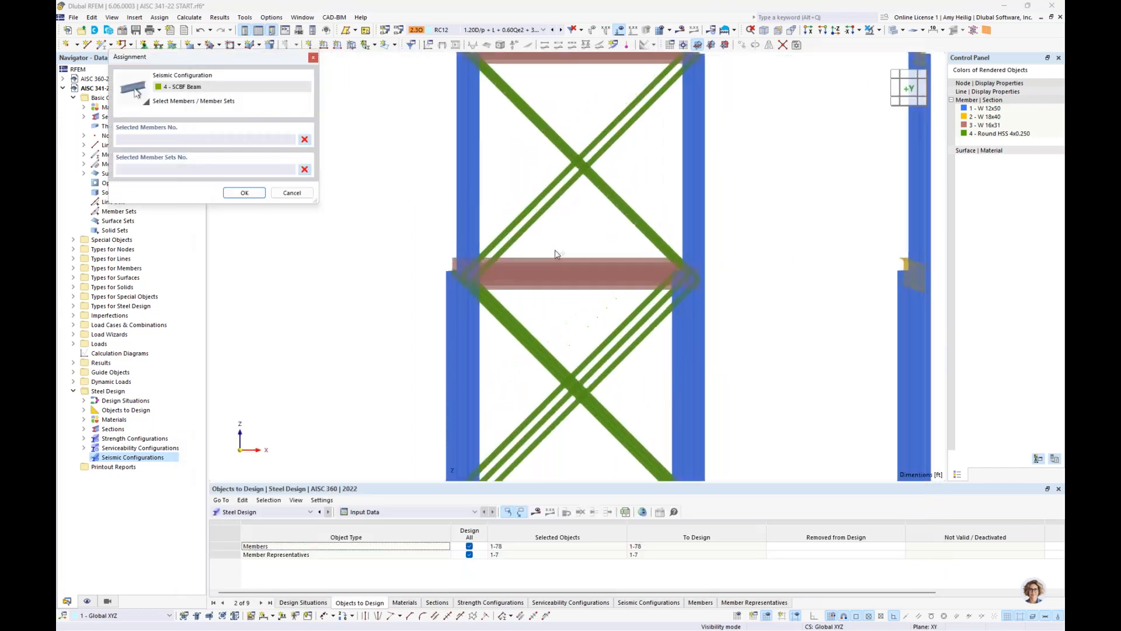
left_click_drag(538, 305, 525, 255)
middle_click_drag(574, 136, 588, 232)
left_click(561, 153)
left_click(244, 192)
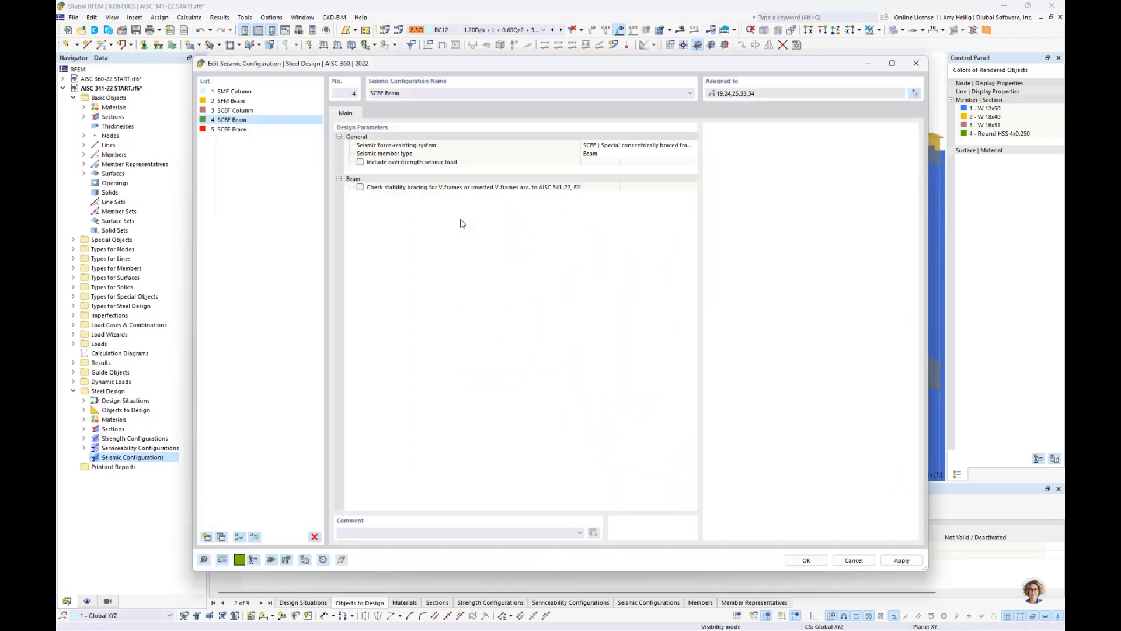
Look through the SCBF Brace, SCBF Beam, SCBF Column and SFM Beam settings and accept the seismic configurations
left_click(255, 130)
left_click(252, 119)
left_click(252, 111)
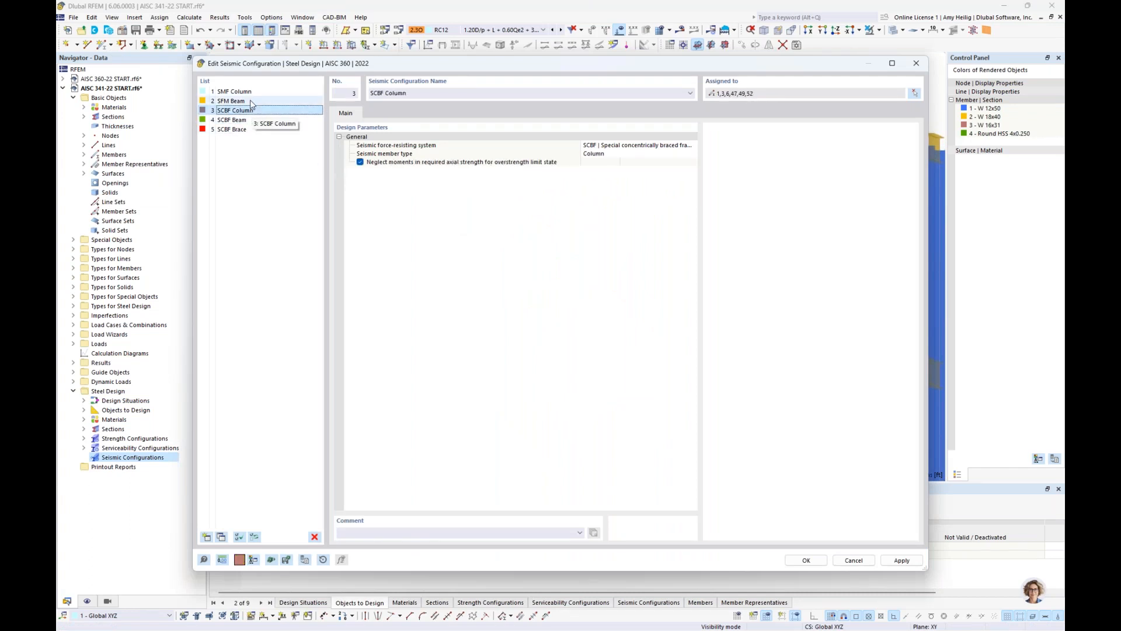
left_click(251, 102)
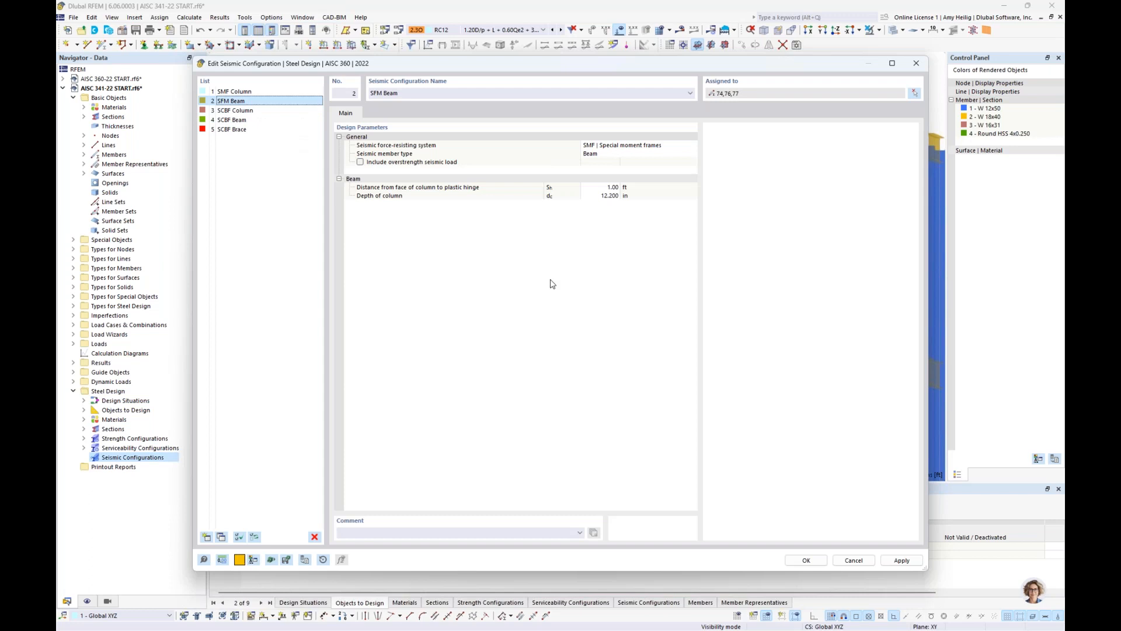
left_click(806, 561)
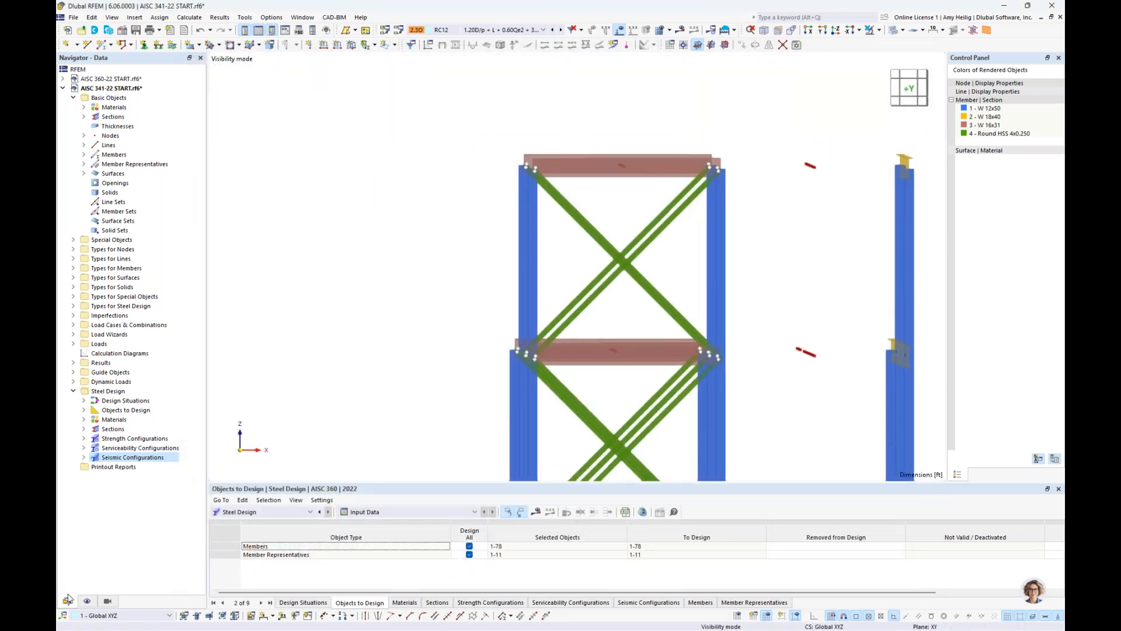
Hide the member representatives in the model display and return to the data navigator
left_click(87, 601)
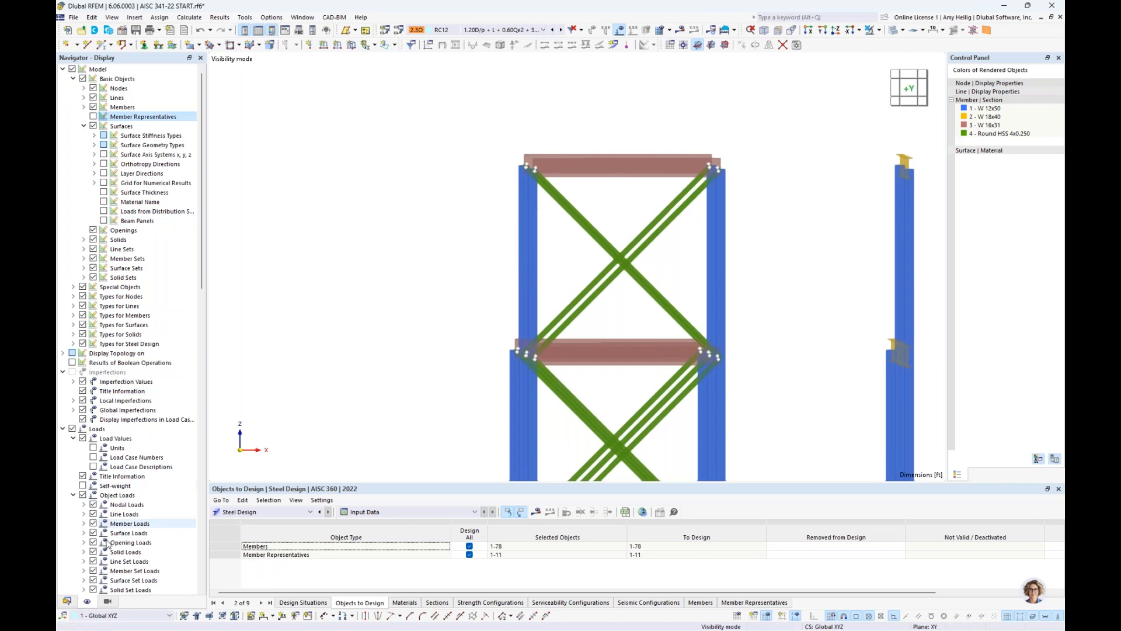
left_click(67, 601)
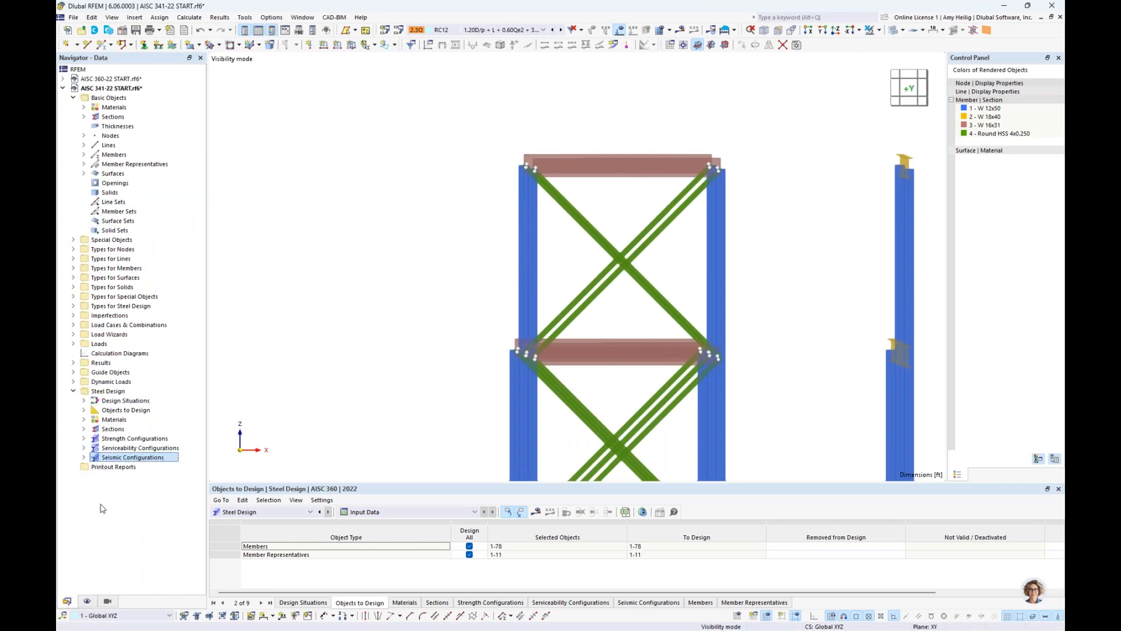
Highlight the members assigned to each of the five seismic configurations in the model to verify the assignments
left_click(84, 457)
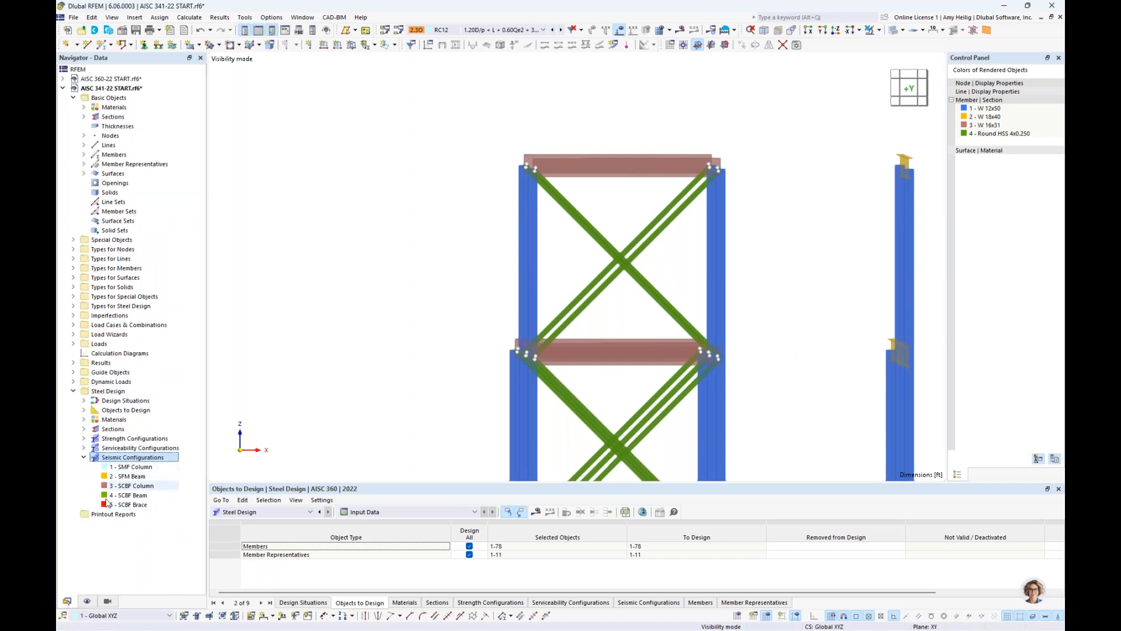
scroll(431, 287, "down", 3)
middle_click_drag(420, 306, 363, 325, "ctrl")
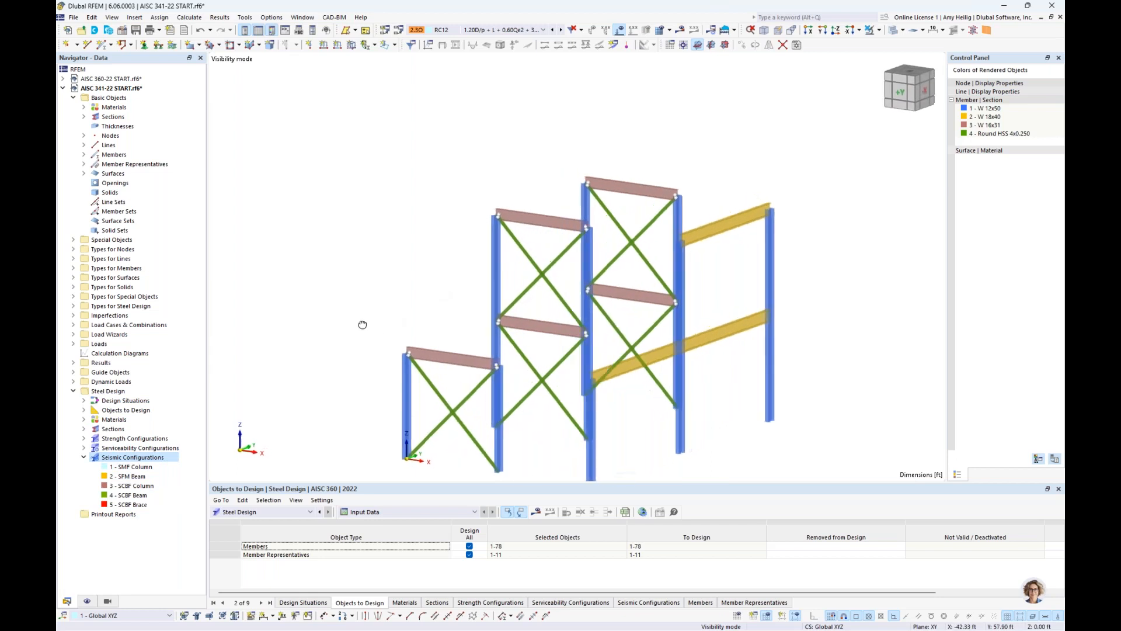
scroll(363, 326, "down", 1)
left_click(142, 467)
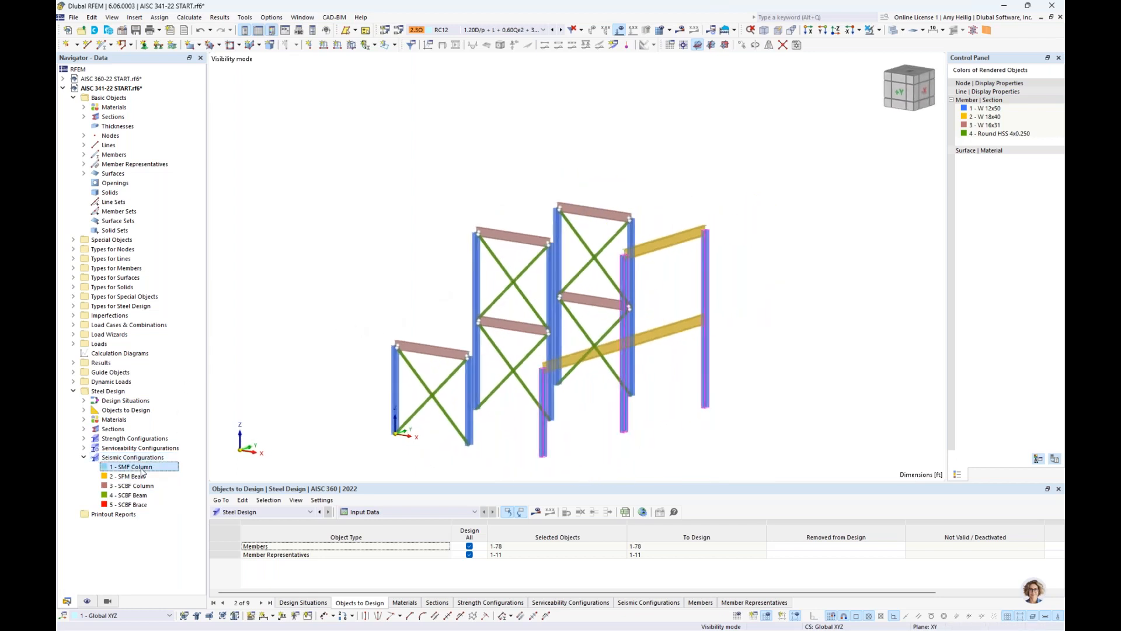
middle_click_drag(342, 259, 386, 250, "ctrl")
left_click(132, 476)
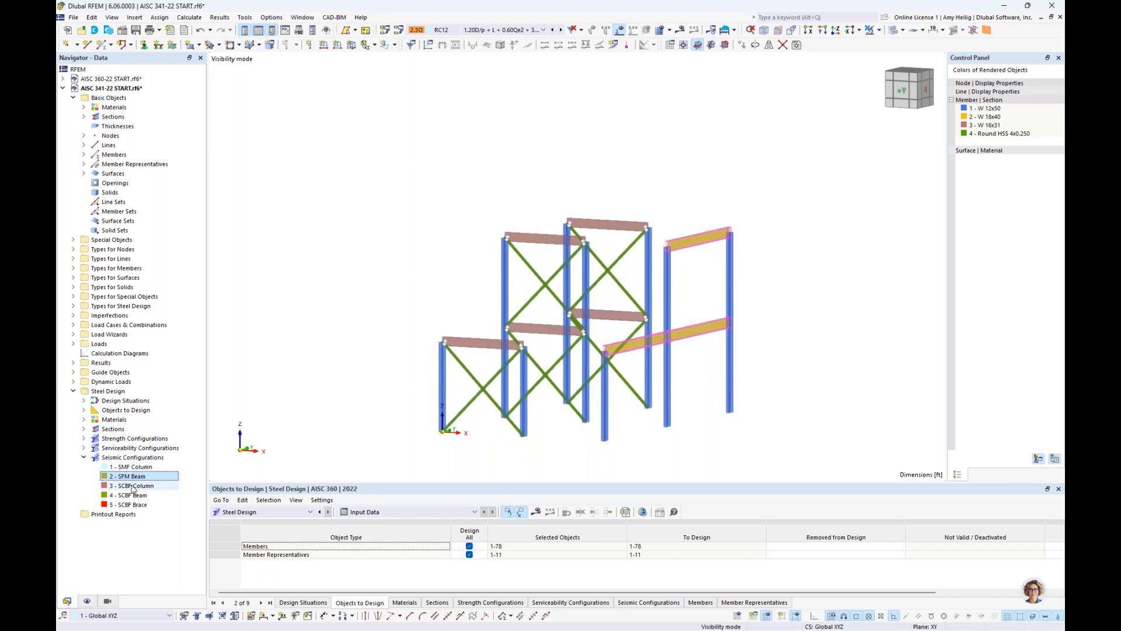
left_click(133, 487)
left_click(133, 496)
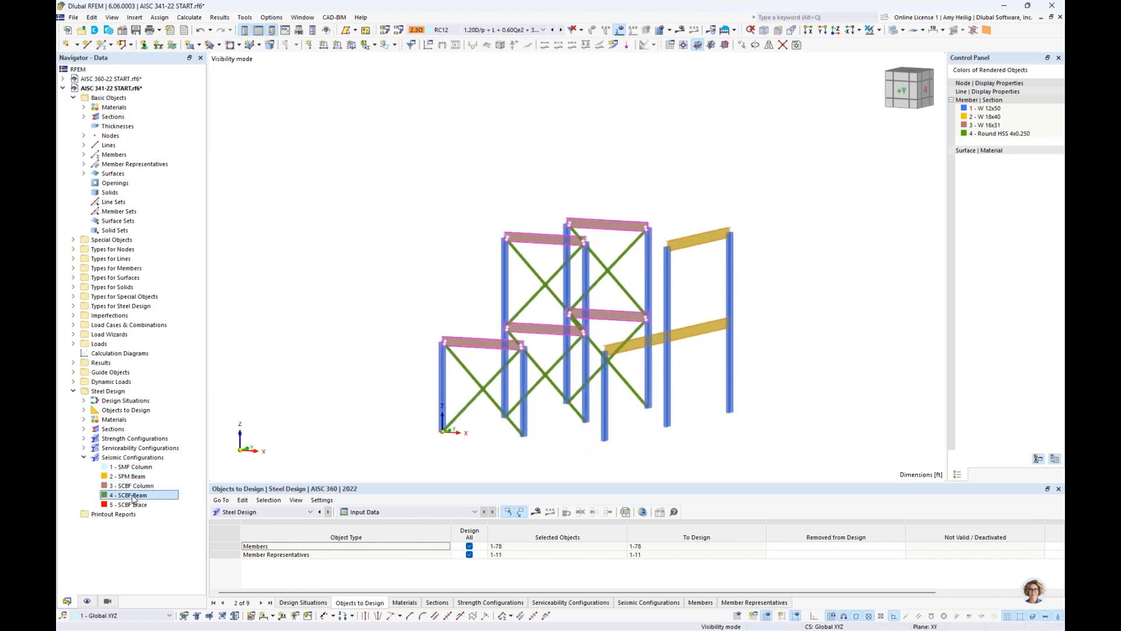
left_click(131, 506)
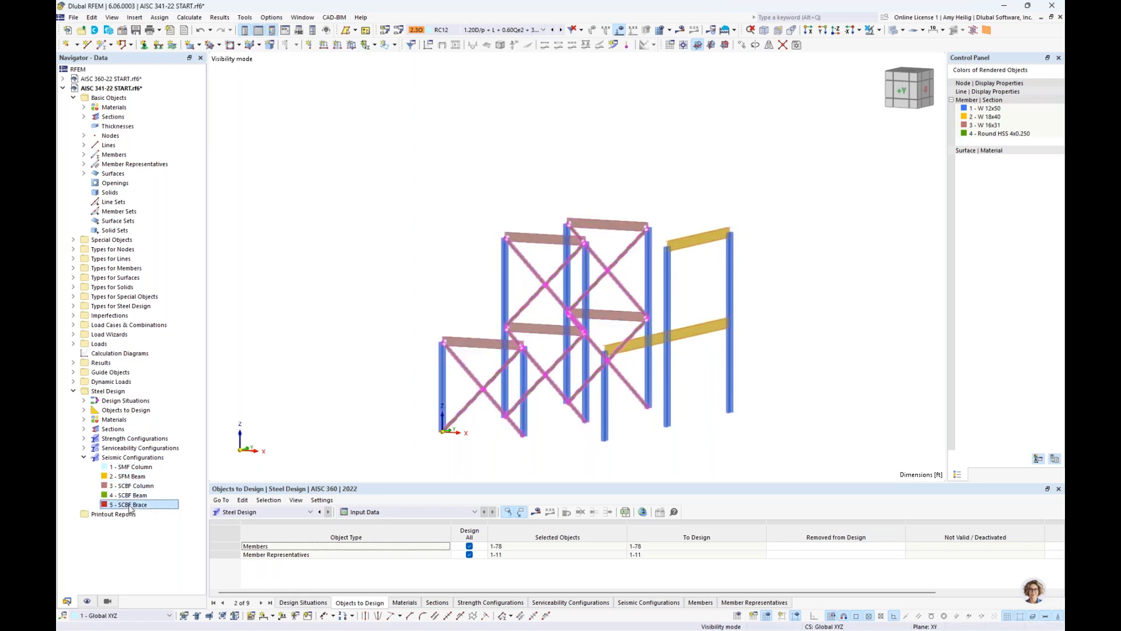
left_click(408, 366)
scroll(409, 356, "up", 2)
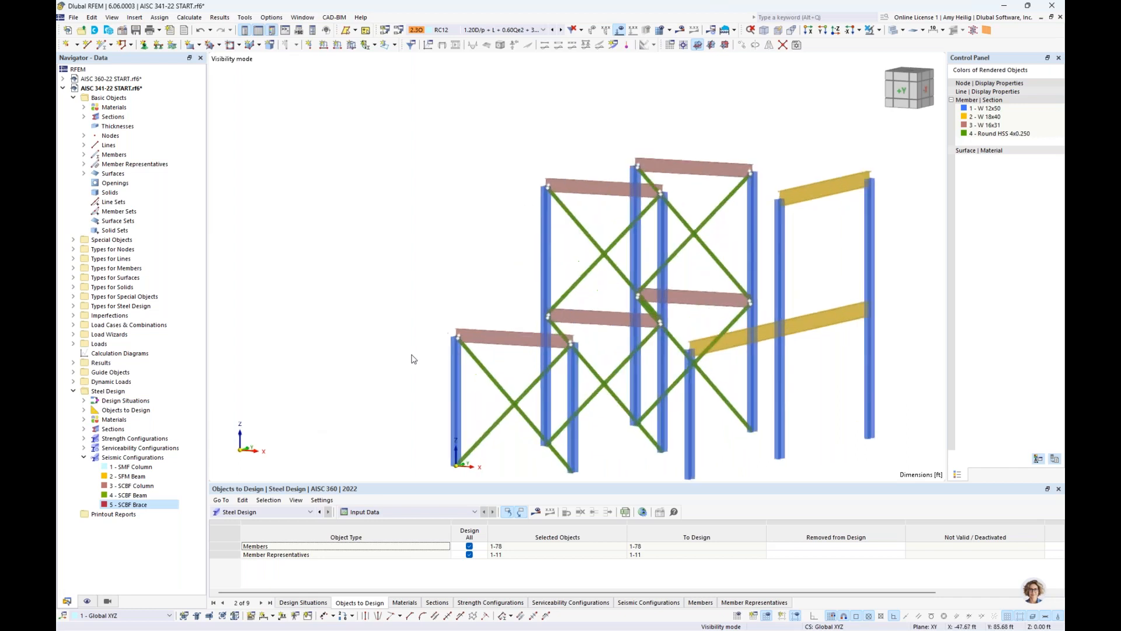
middle_click_drag(408, 350, 317, 307)
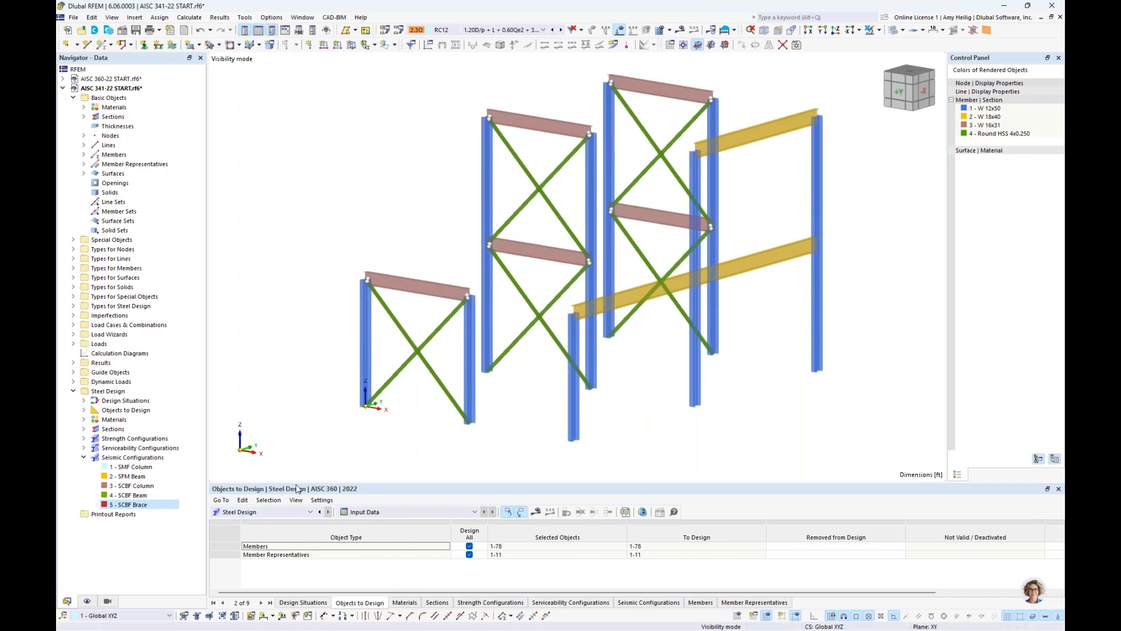
Enlarge the Steel Design table area and examine design situations DS5 to DS7
left_click_drag(299, 483, 309, 390)
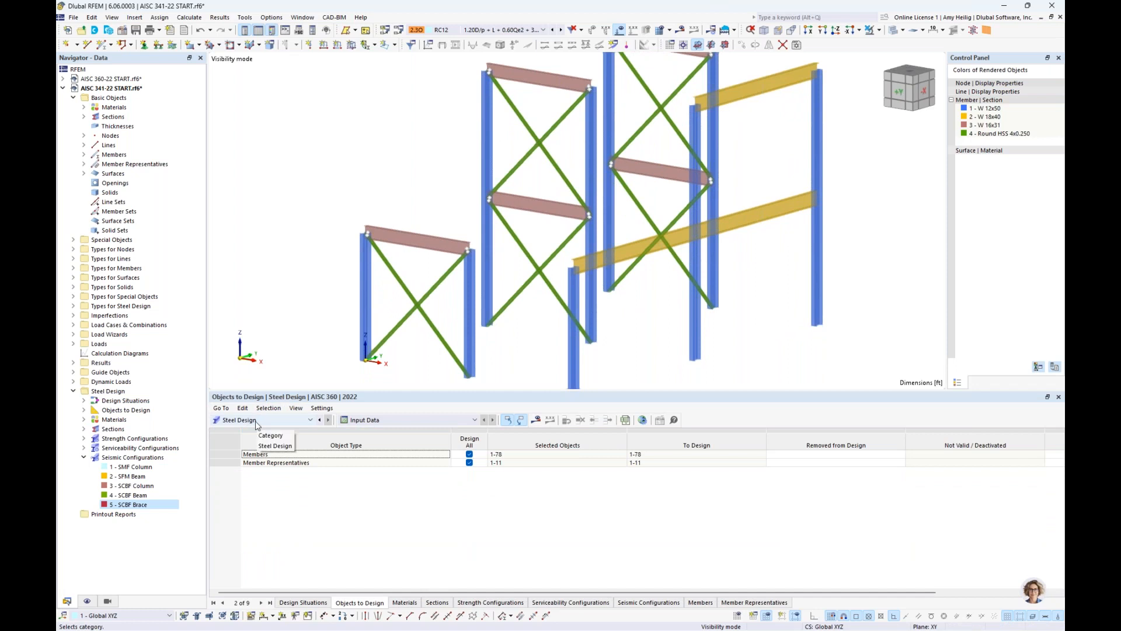
left_click(298, 604)
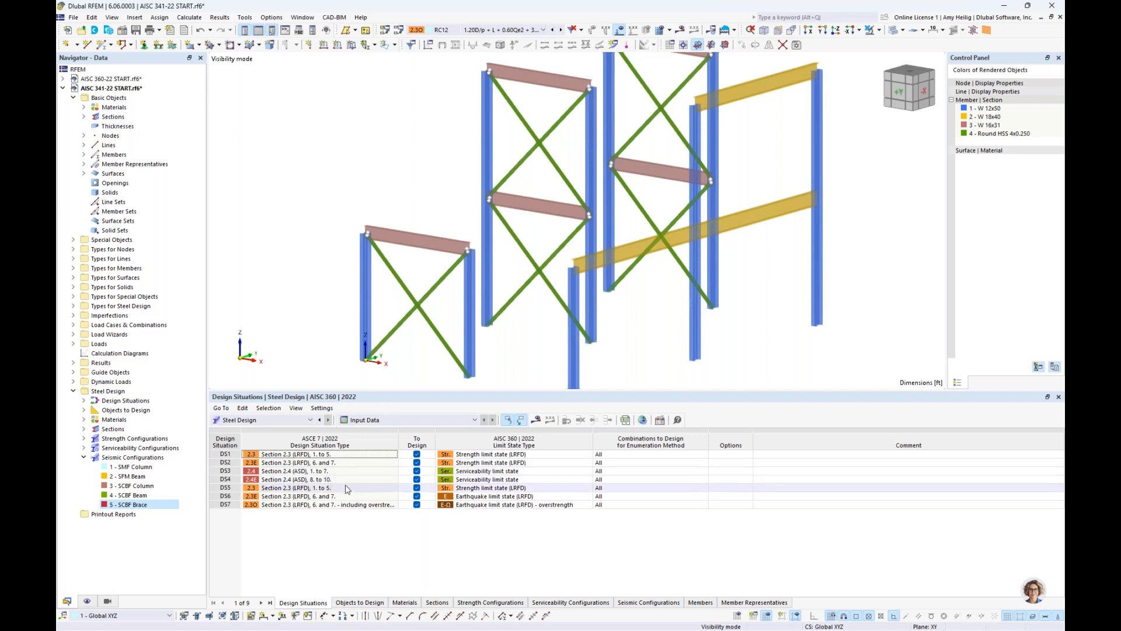
left_click_drag(348, 489, 350, 513)
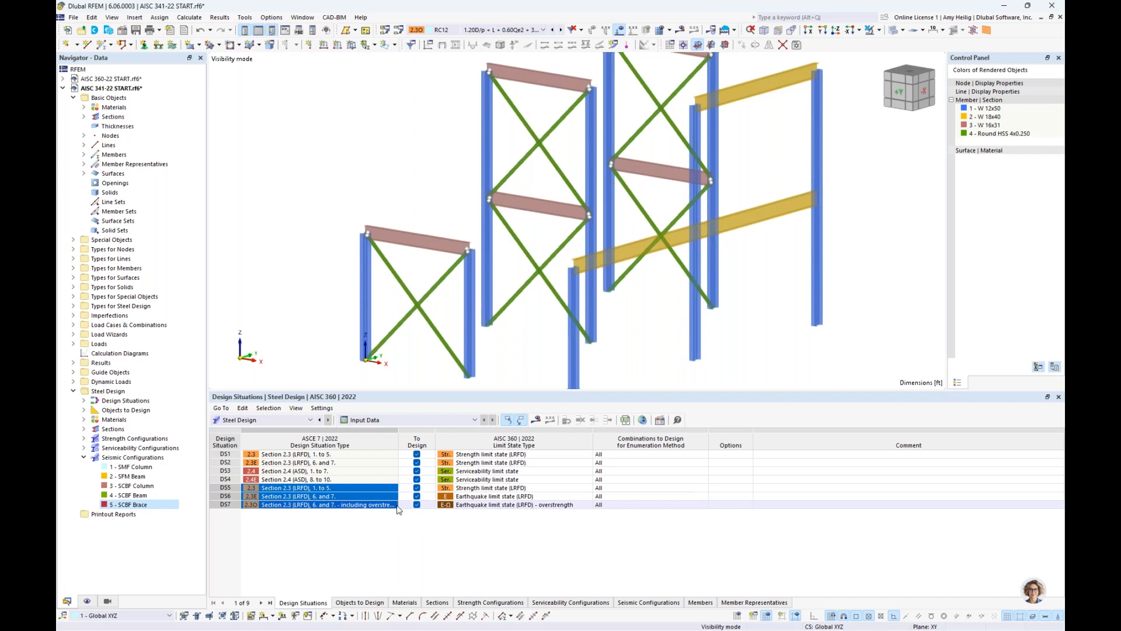
left_click(480, 541)
Set the limit state type of DS5 to Earthquake limit state (LRFD) and of DS7 to Earthquake limit state (LRFD) - overstrength
left_click(504, 490)
left_click(504, 490)
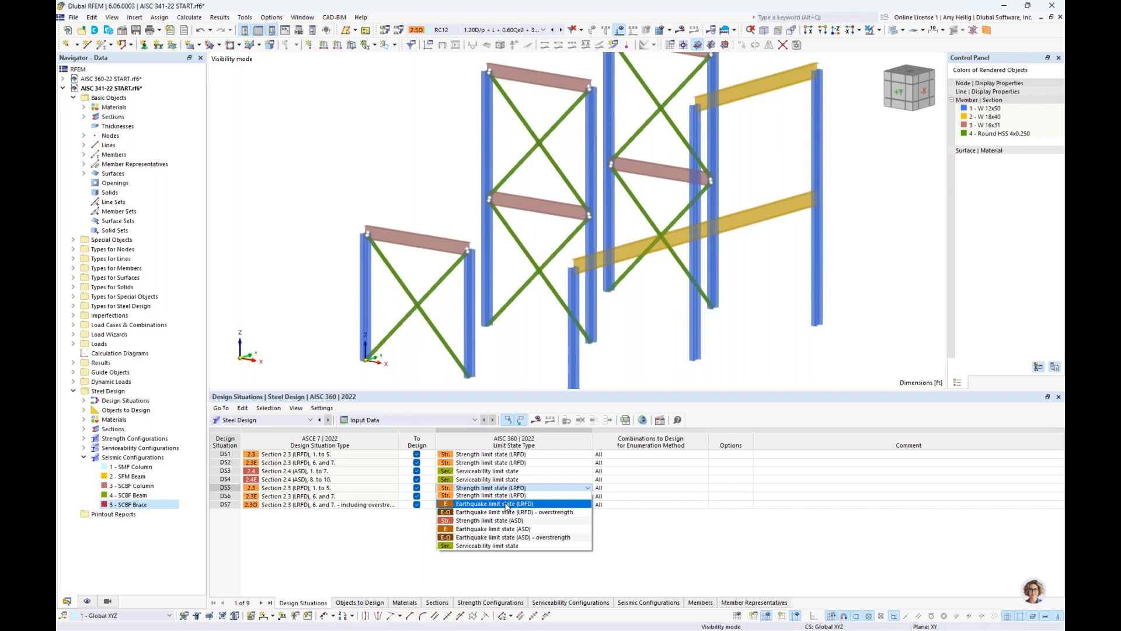
left_click(505, 504)
left_click(510, 496)
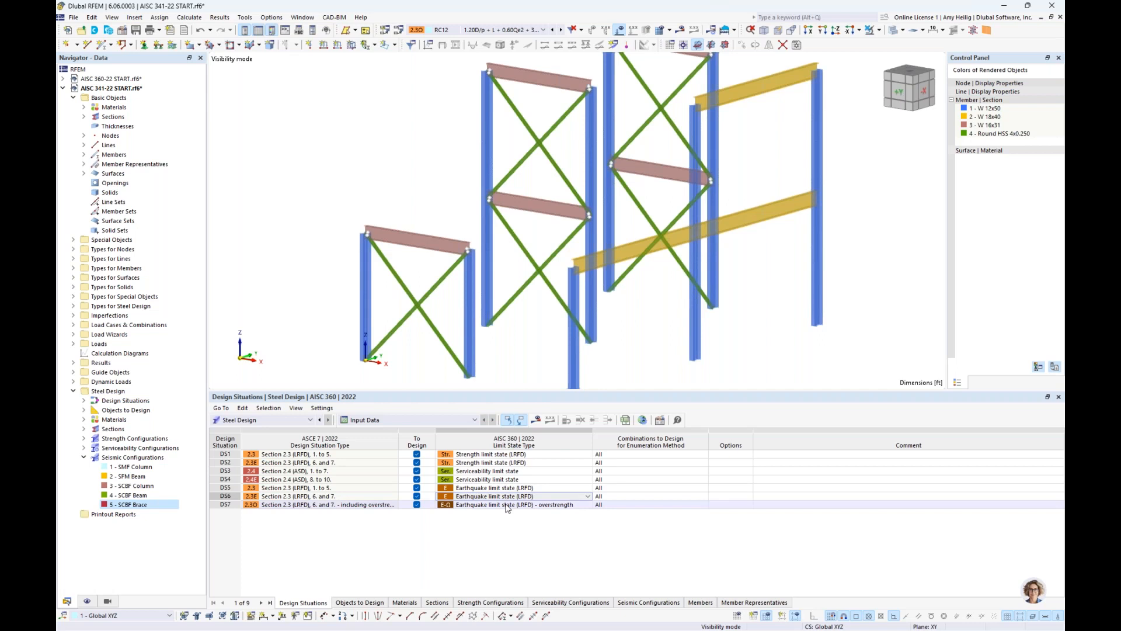
left_click(507, 505)
left_click(507, 506)
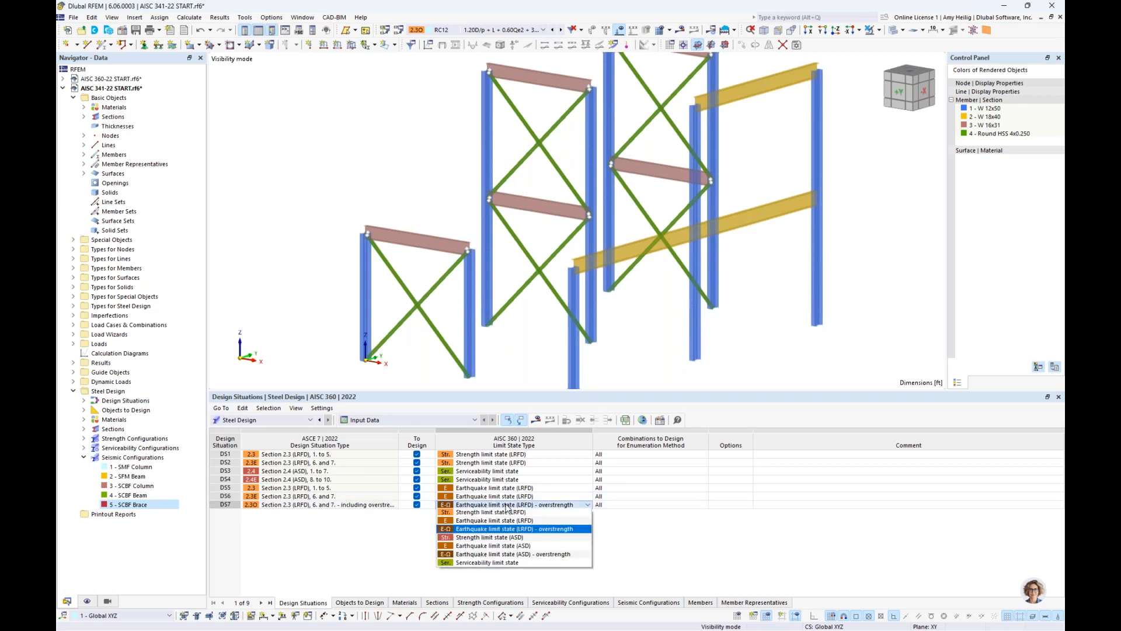
left_click(528, 530)
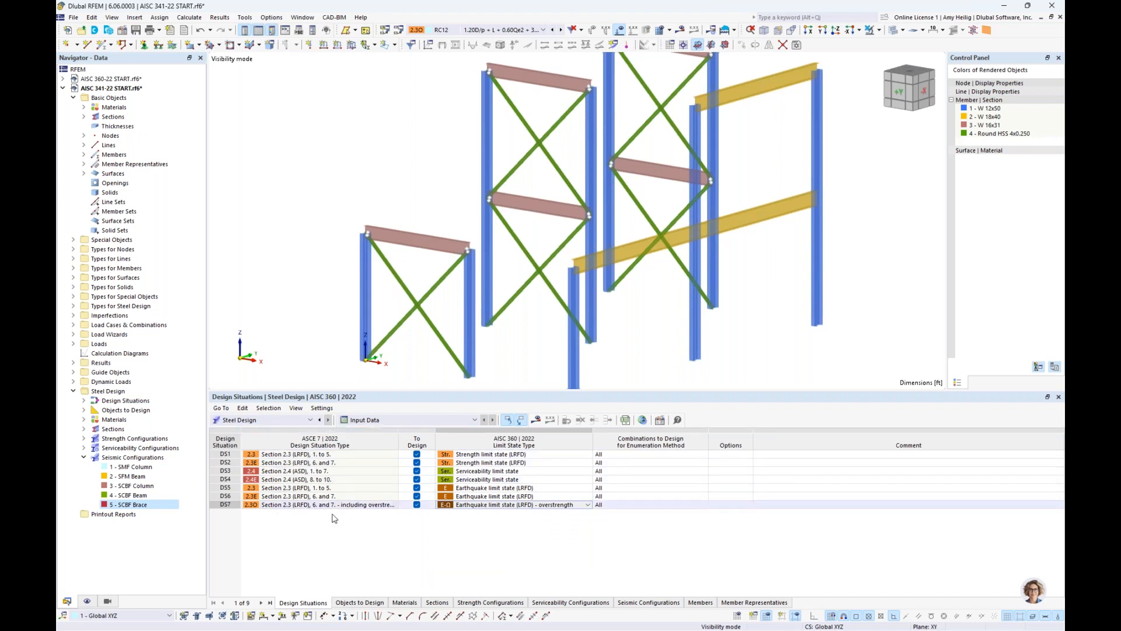
Turn off Design All for both members and member representatives in the objects to design
left_click(366, 602)
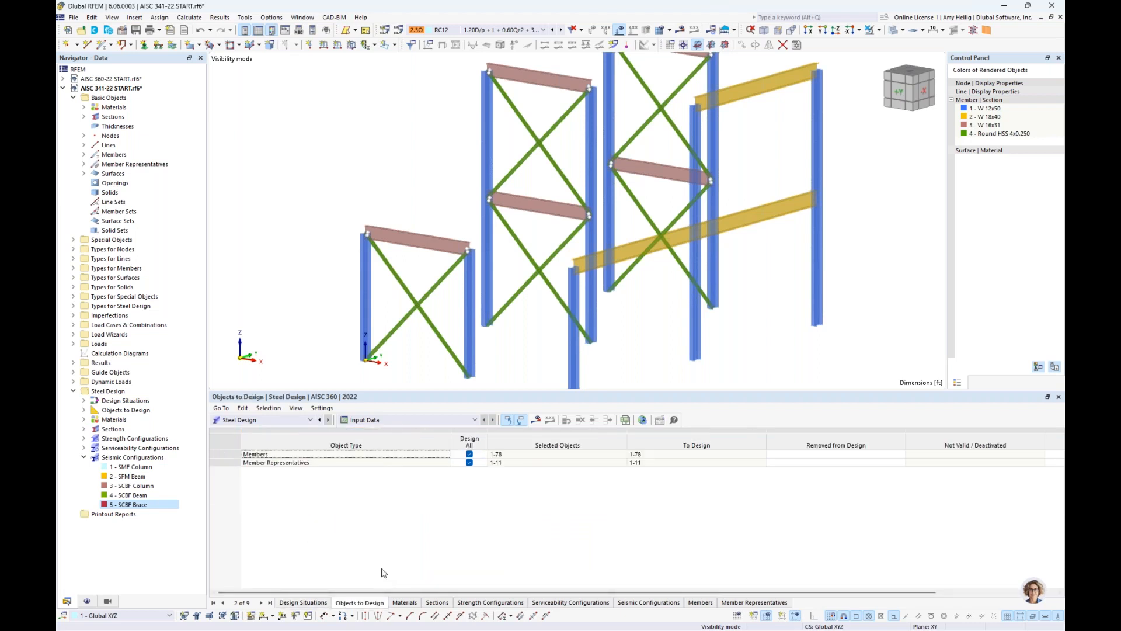
scroll(583, 354, "down", 1)
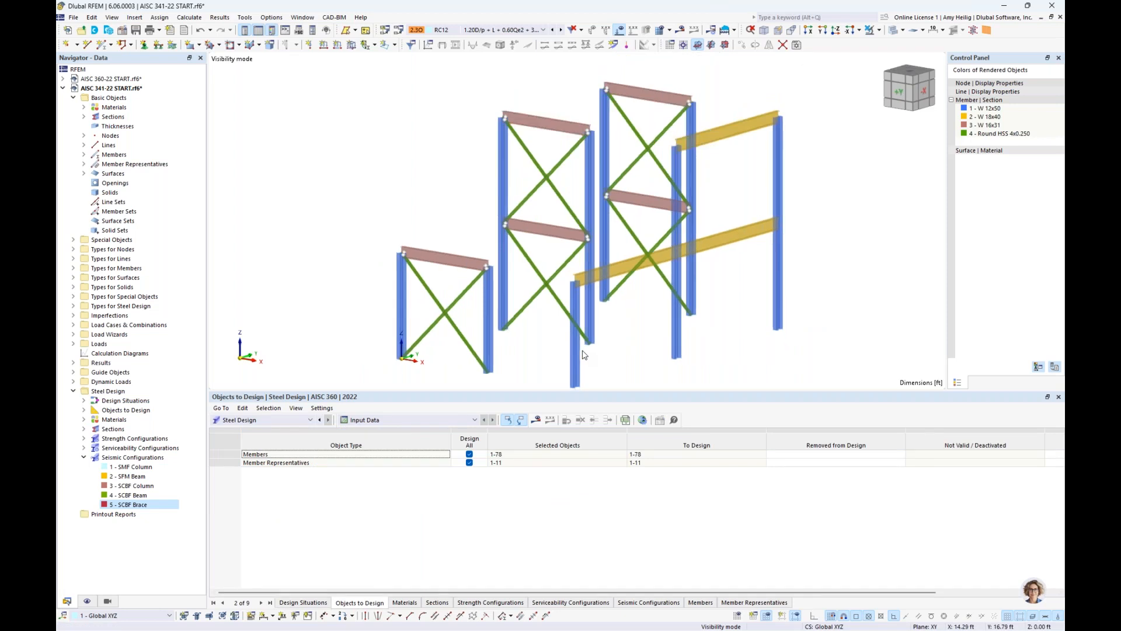
left_click(469, 454)
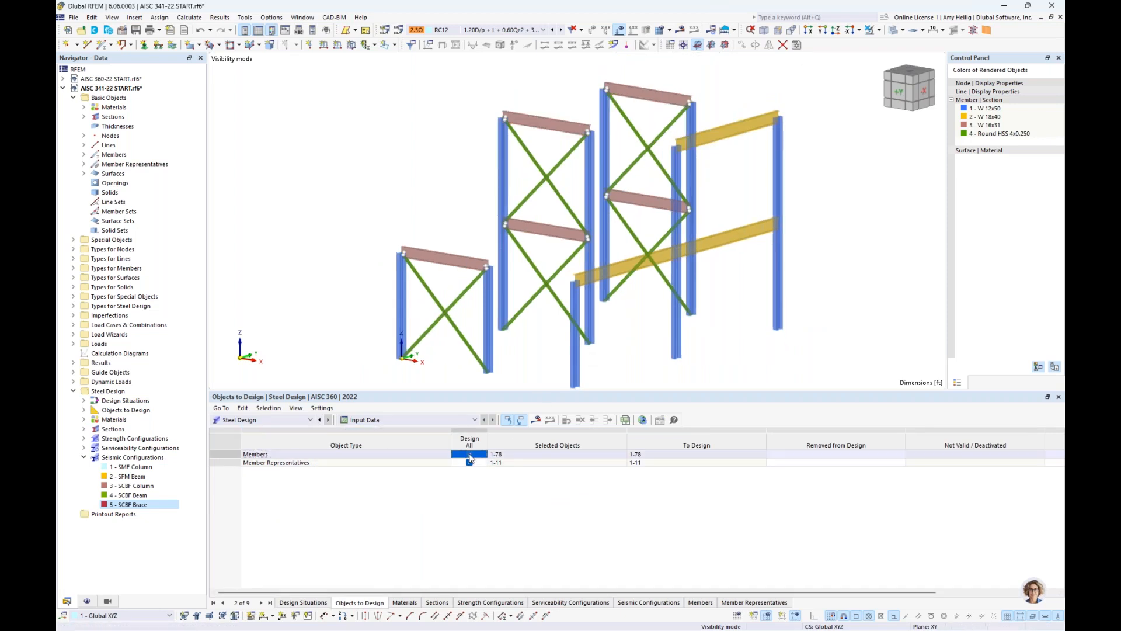
left_click(468, 462)
Reselect all visible frame members (1,3,6,8-17,19,24,25,33,34,36-45,47,49,52,73-78) as the members to design and run the steel design calculation
left_click(555, 454)
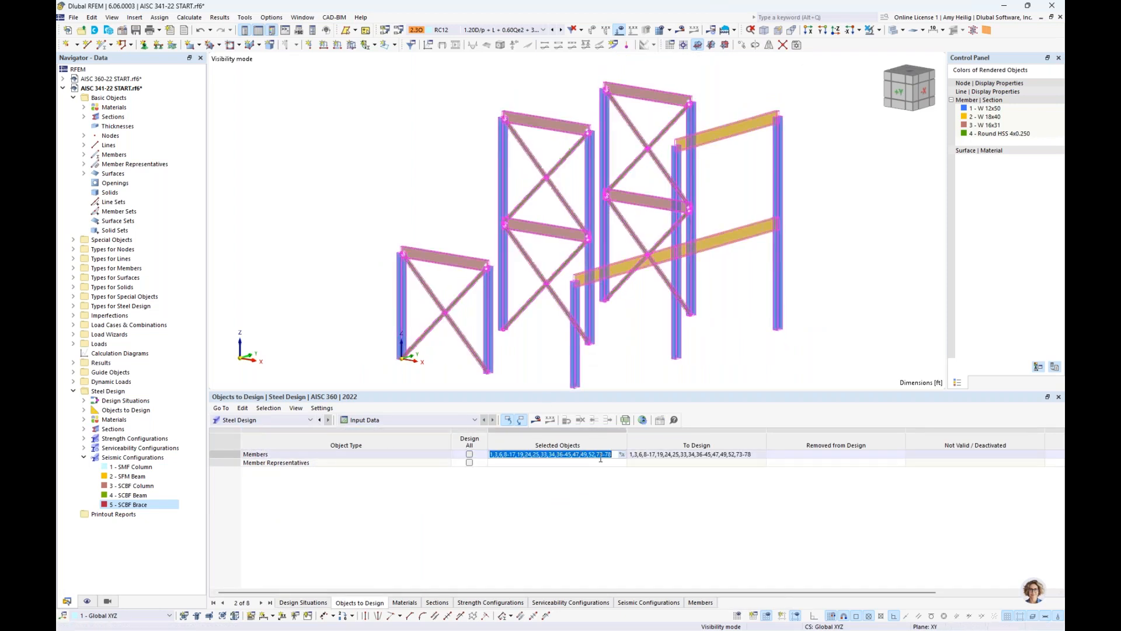
left_click(621, 454)
left_click(273, 130)
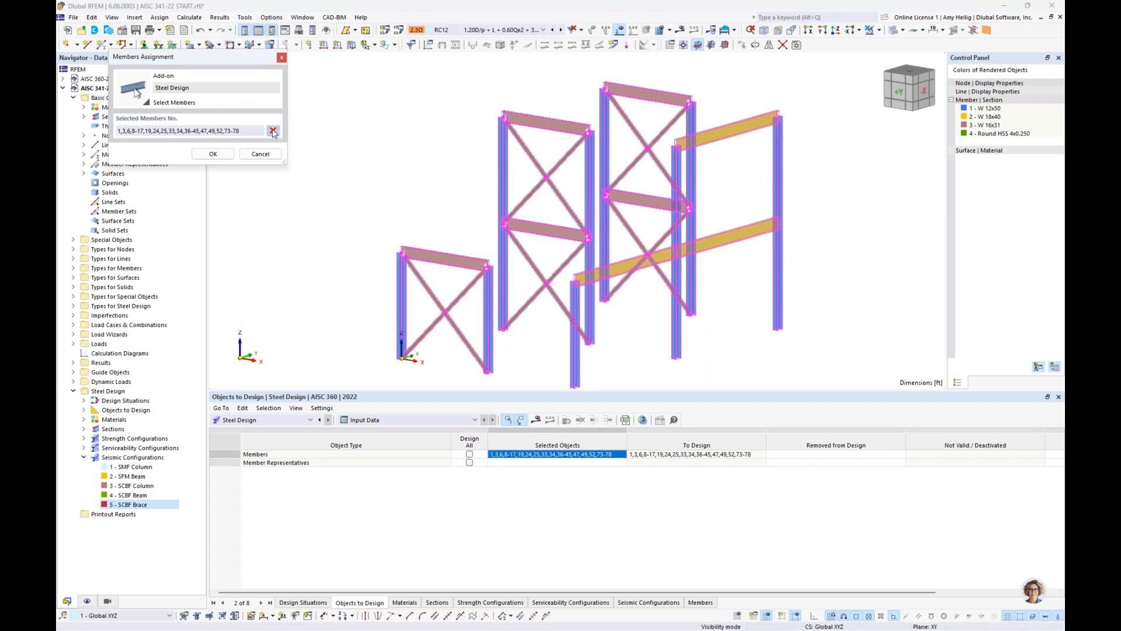
left_click_drag(799, 373, 374, 76)
left_click(213, 153)
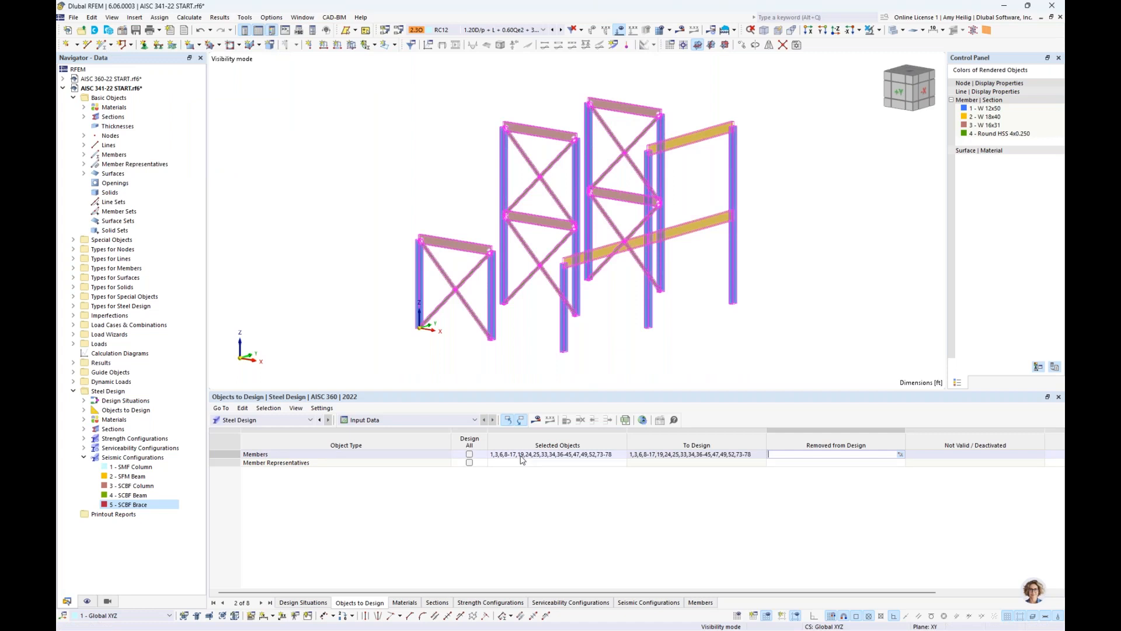
left_click(537, 421)
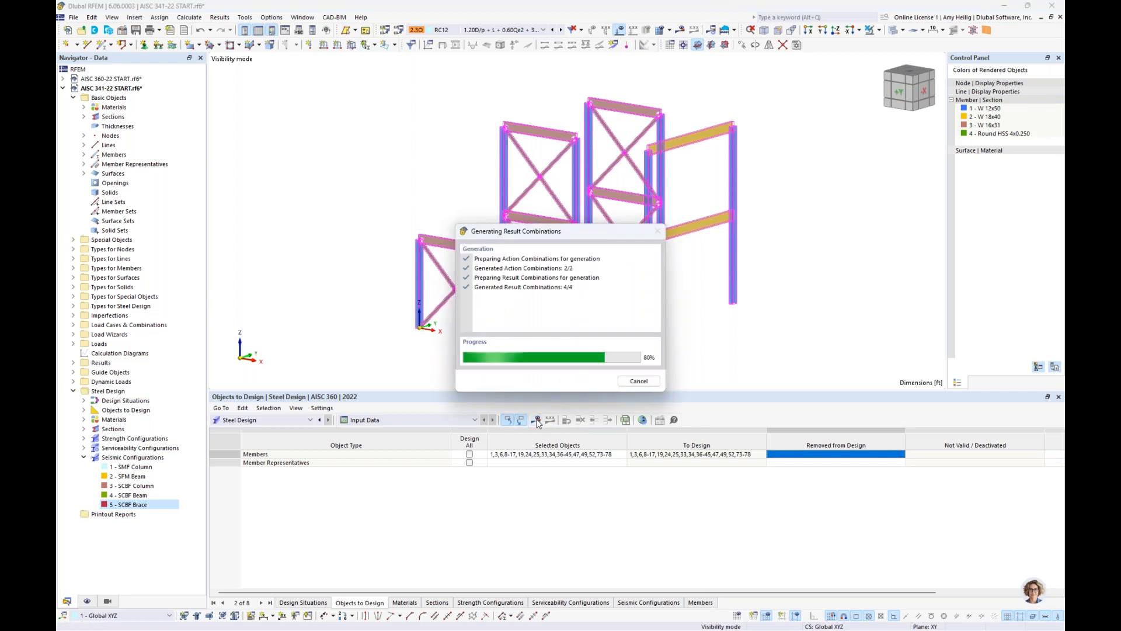
Switch to the PowerPoint slide show and advance to the AISC 341-22 Member Design Checks slide
key("super+Tab")
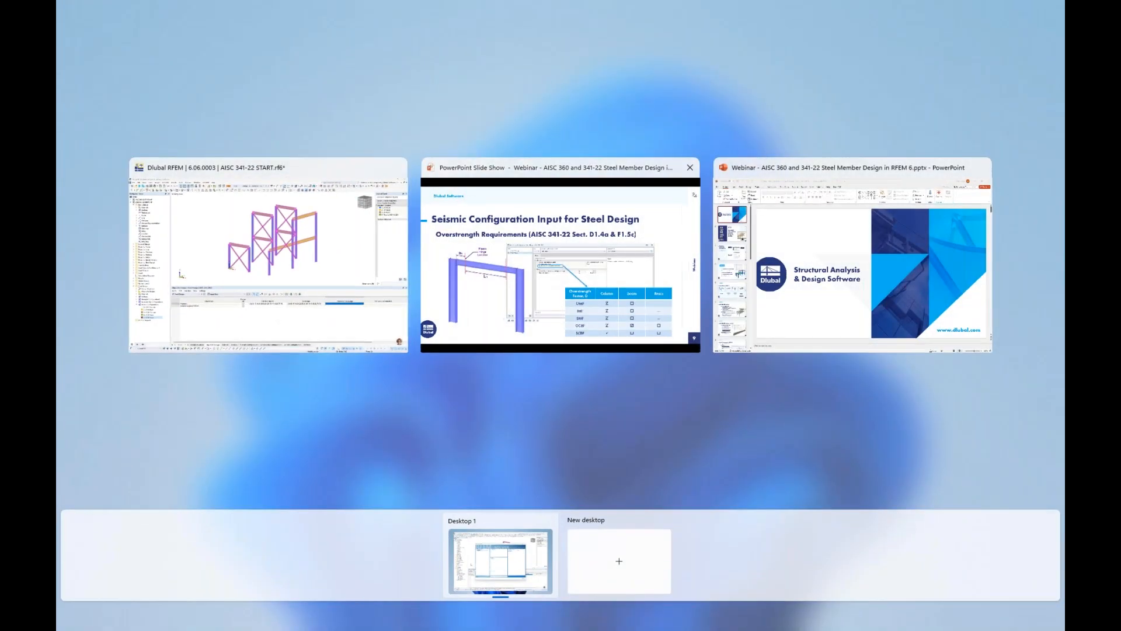
left_click(558, 257)
key("Right")
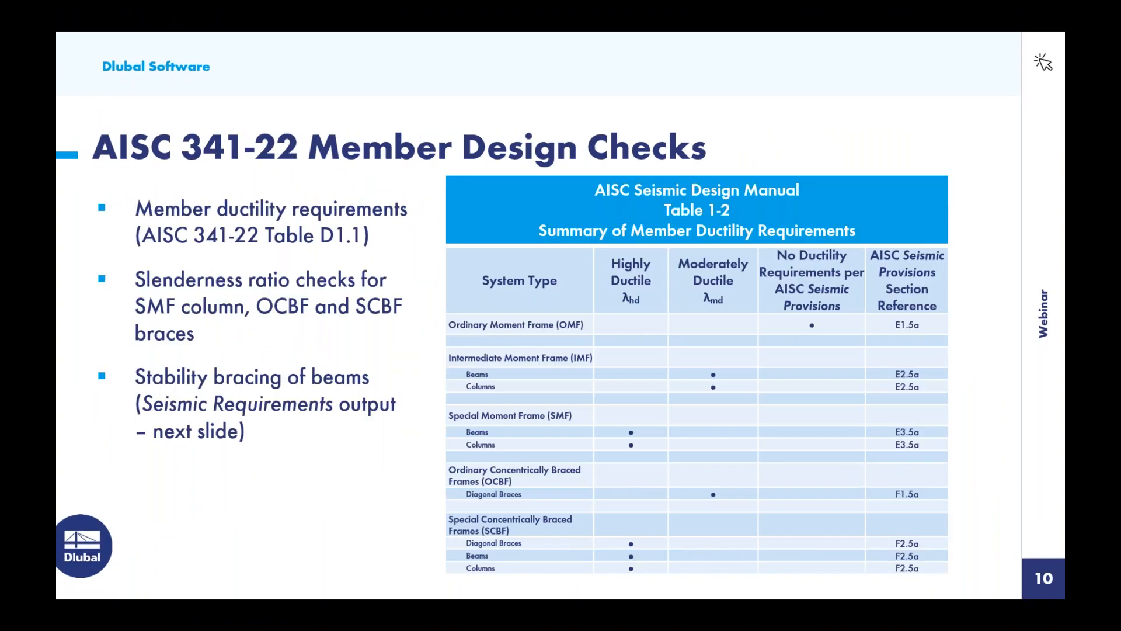